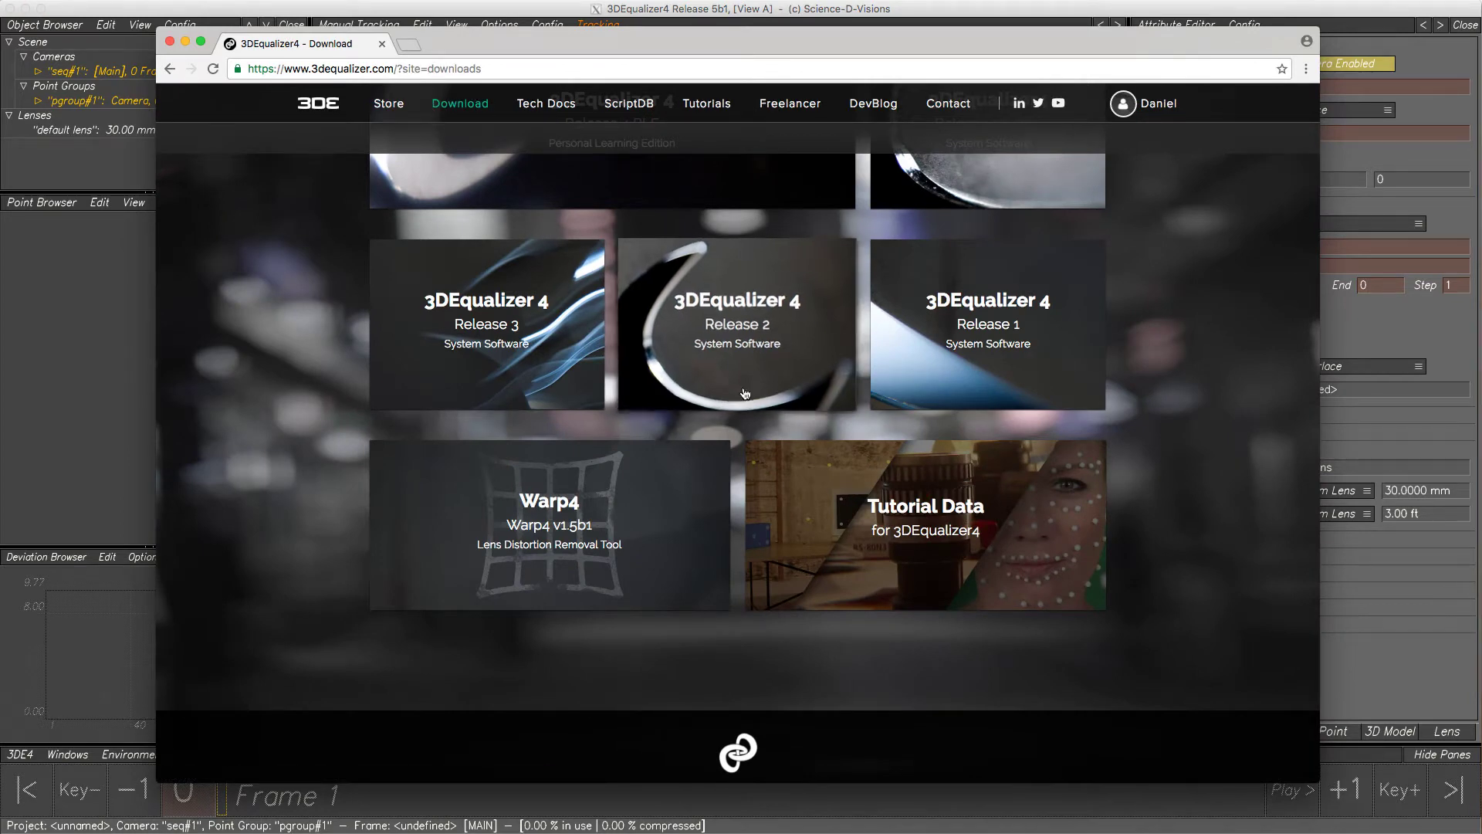
Open the Tutorial Data downloads for 3DEqualizer4 and return to the 3DEqualizer4 project window
click(908, 550)
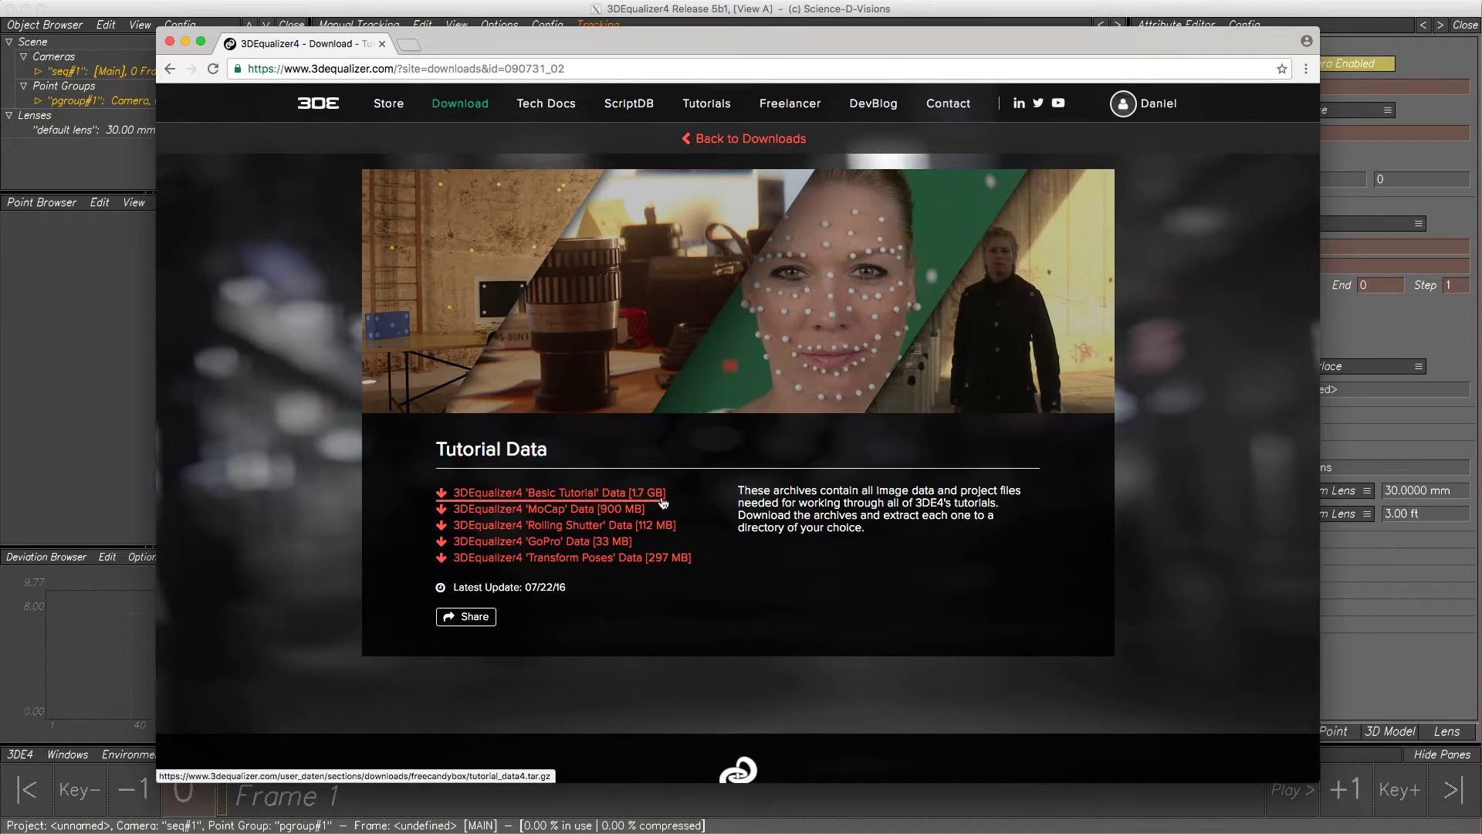
click(185, 42)
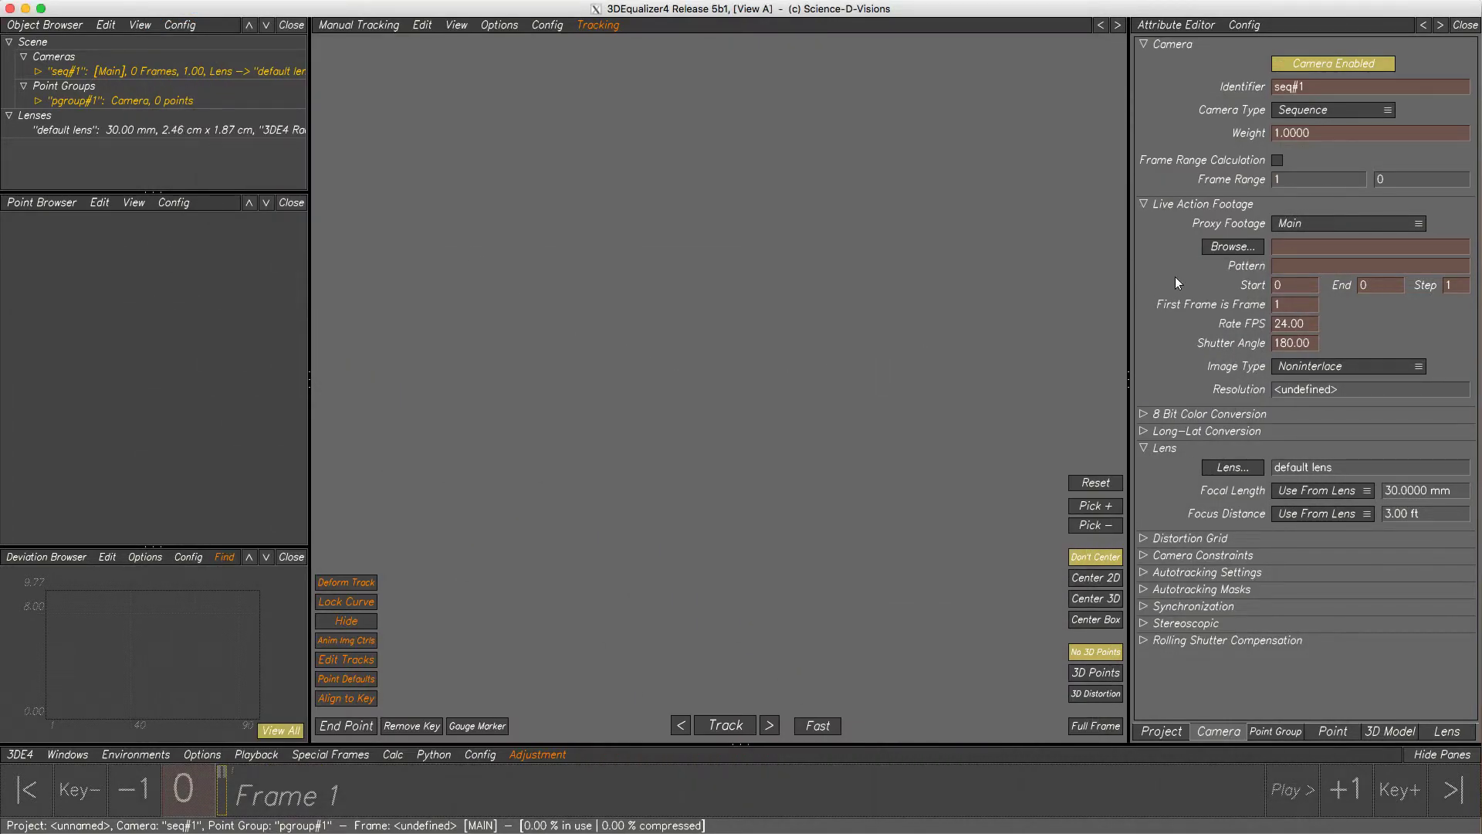
Load the trackboy JPEG sequence, frames 0–71, from tutorials4/trackboy_slim as the camera's main footage
click(1233, 247)
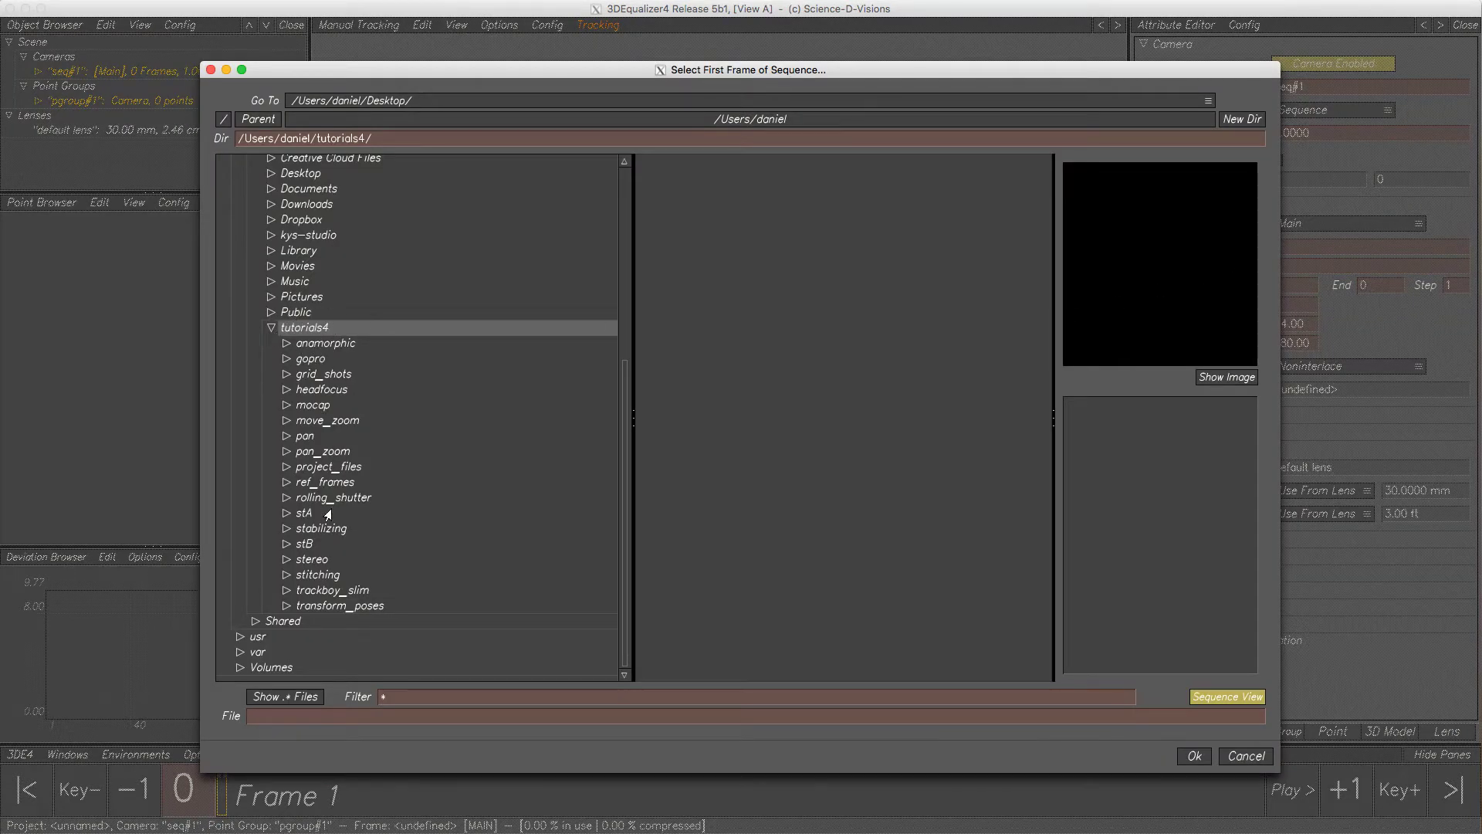
click(322, 589)
click(703, 163)
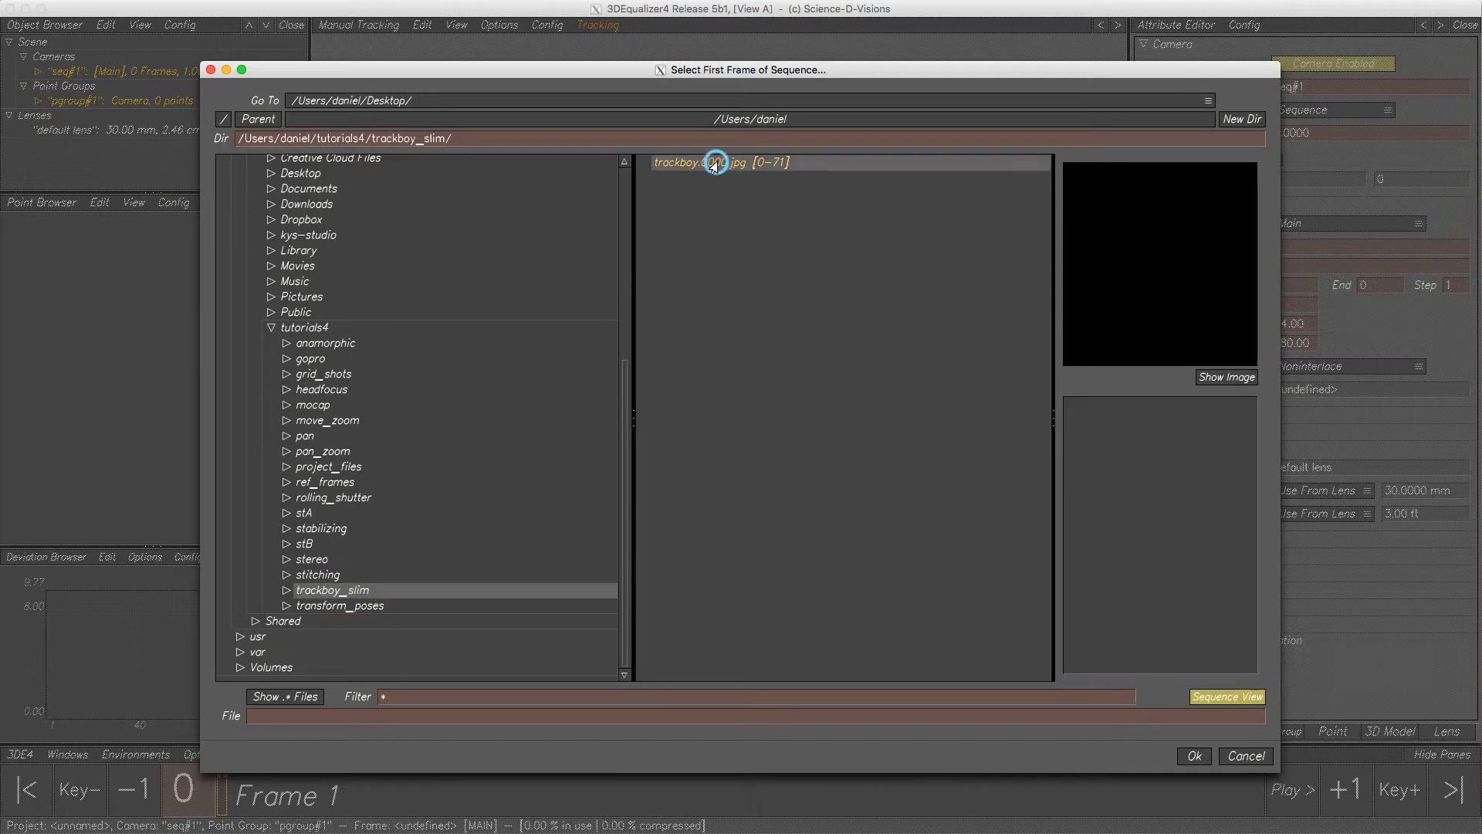
click(1193, 756)
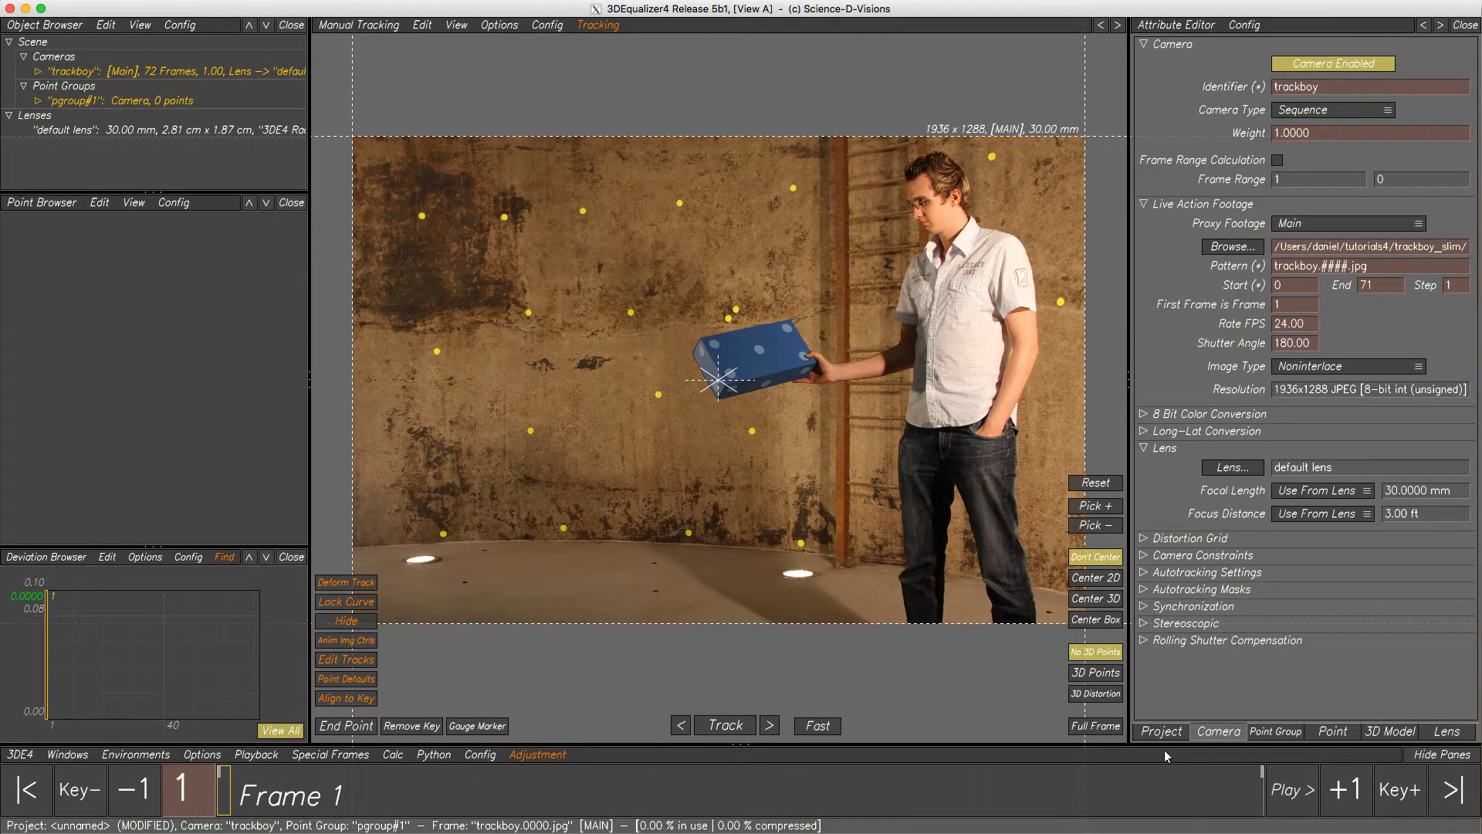
Export a buffer compression file for the trackboy sequence
click(240, 757)
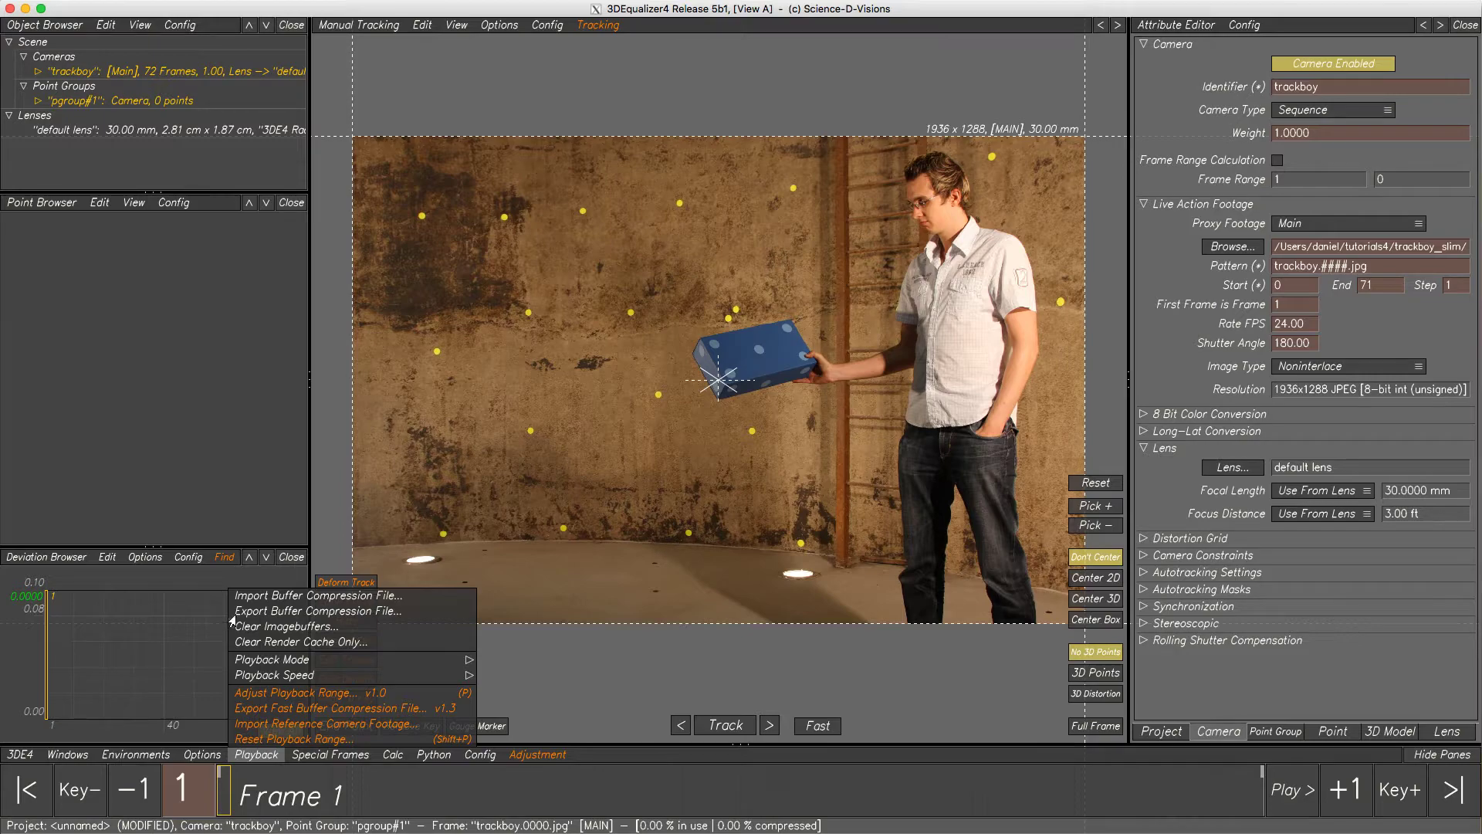
click(295, 612)
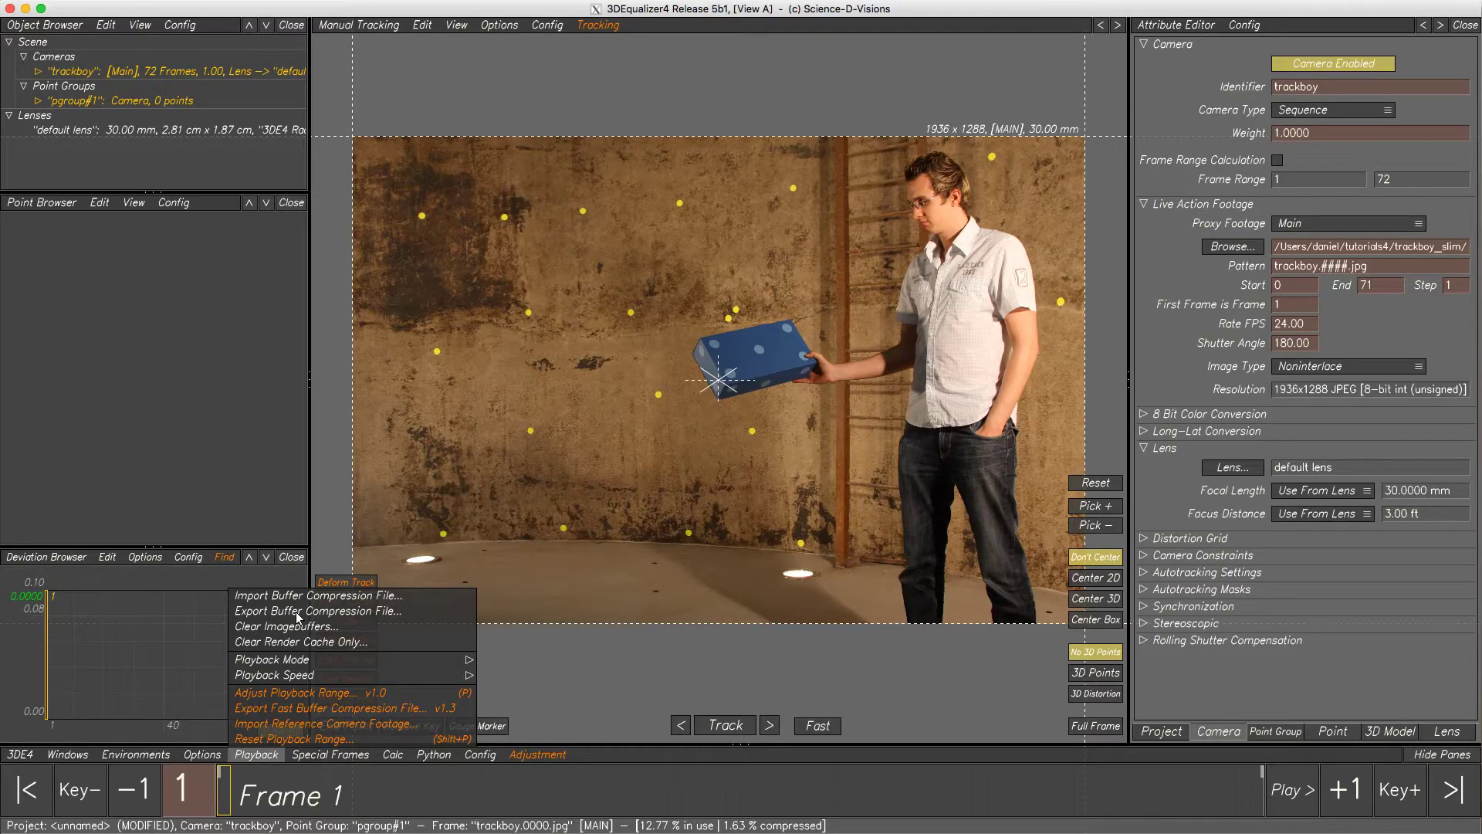
Play the trackboy footage to review the shot, and return to frame 1
click(1283, 803)
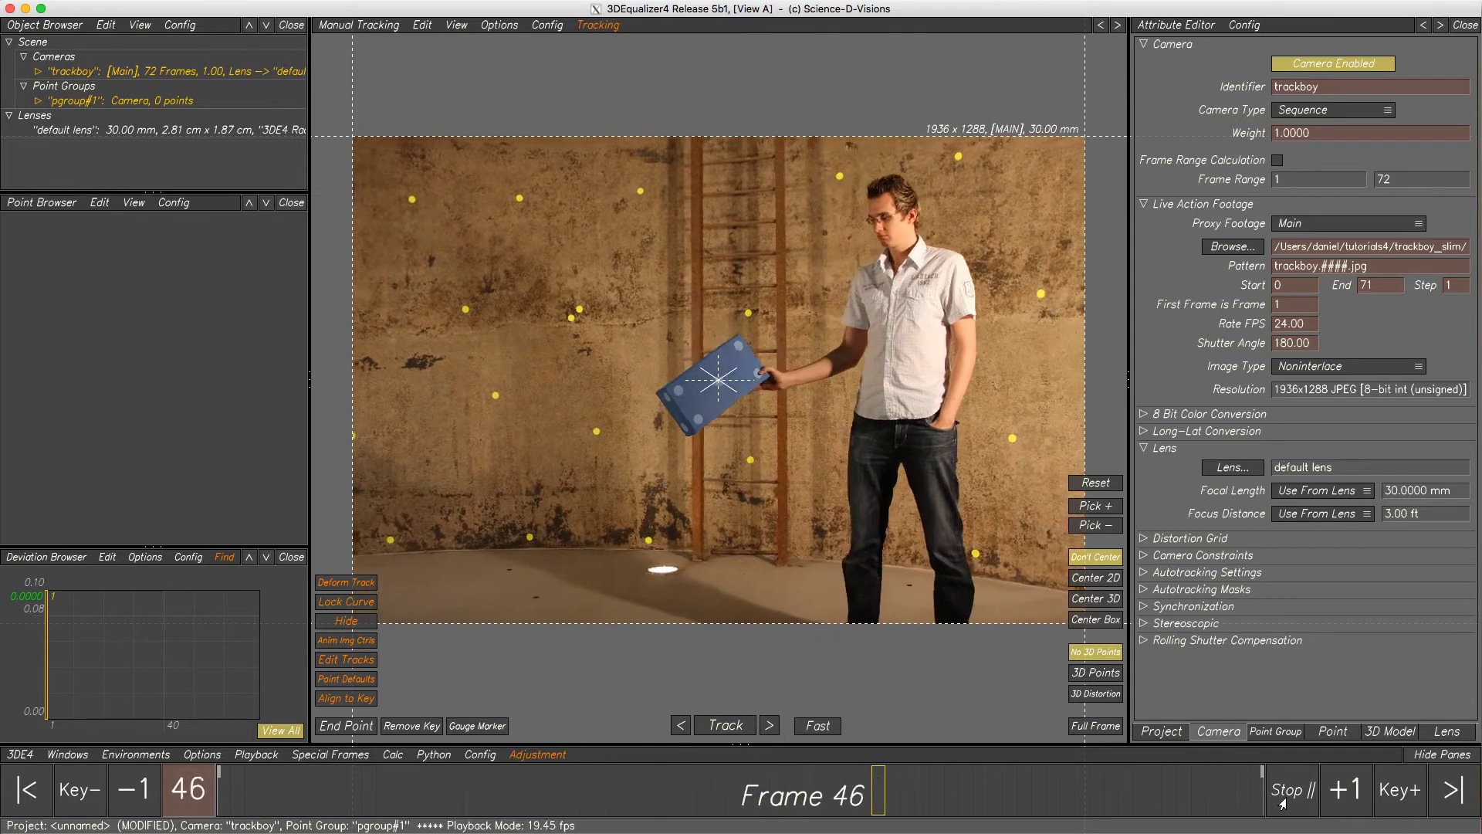
click(1282, 803)
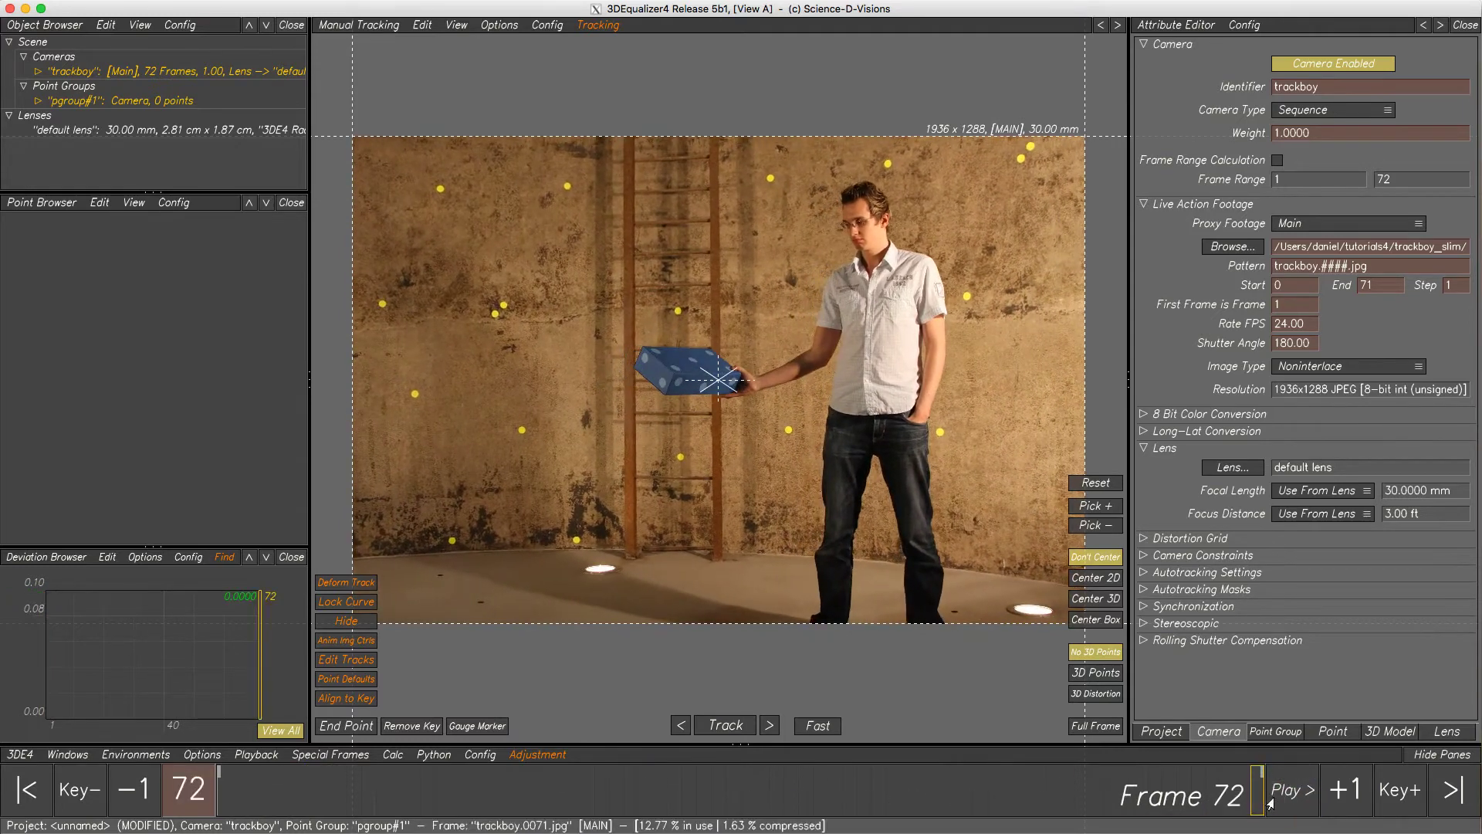
click(29, 789)
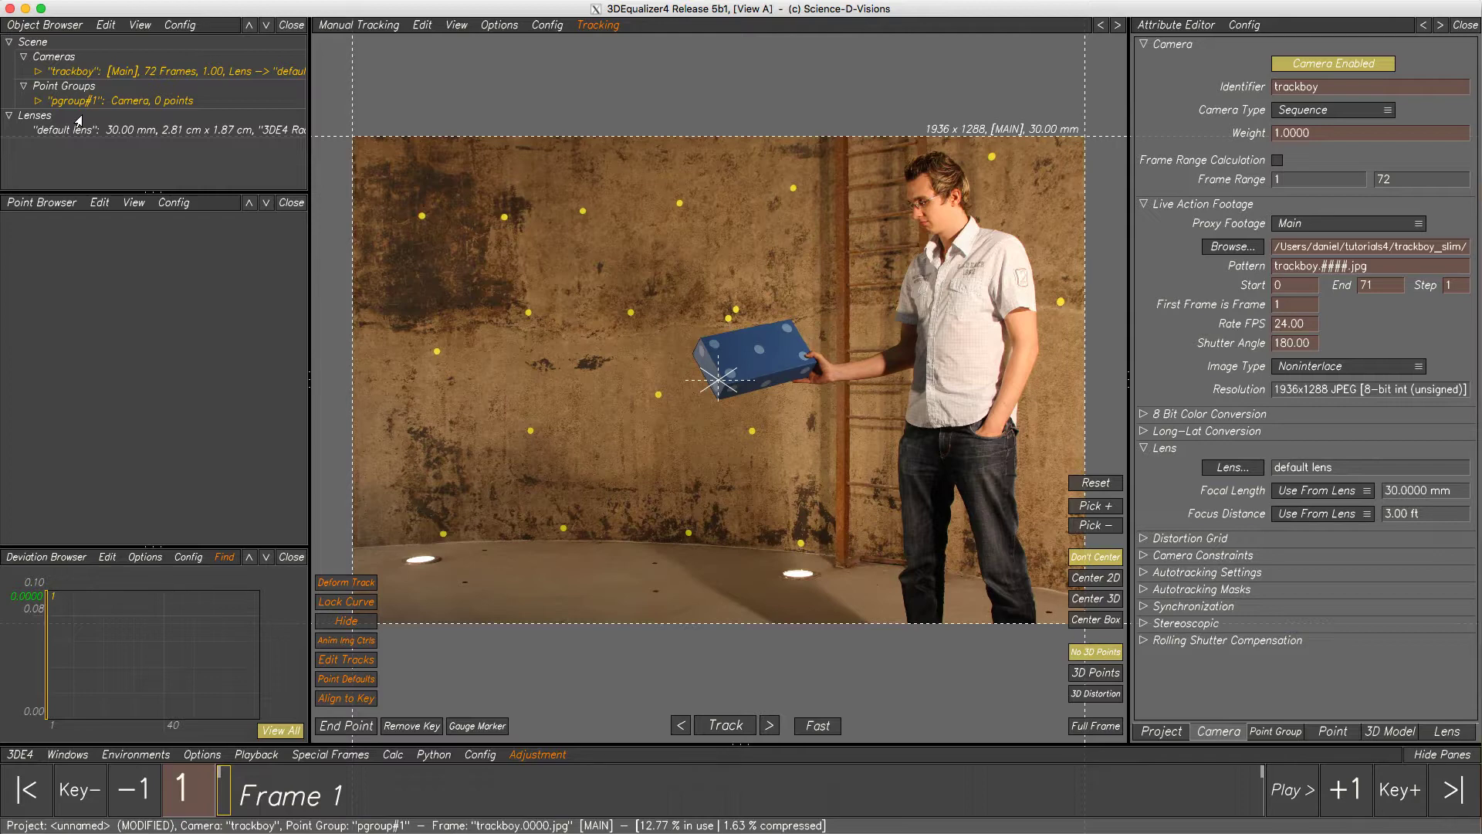
Keep the point group's type as Camera and rename the group to "studio"
click(170, 102)
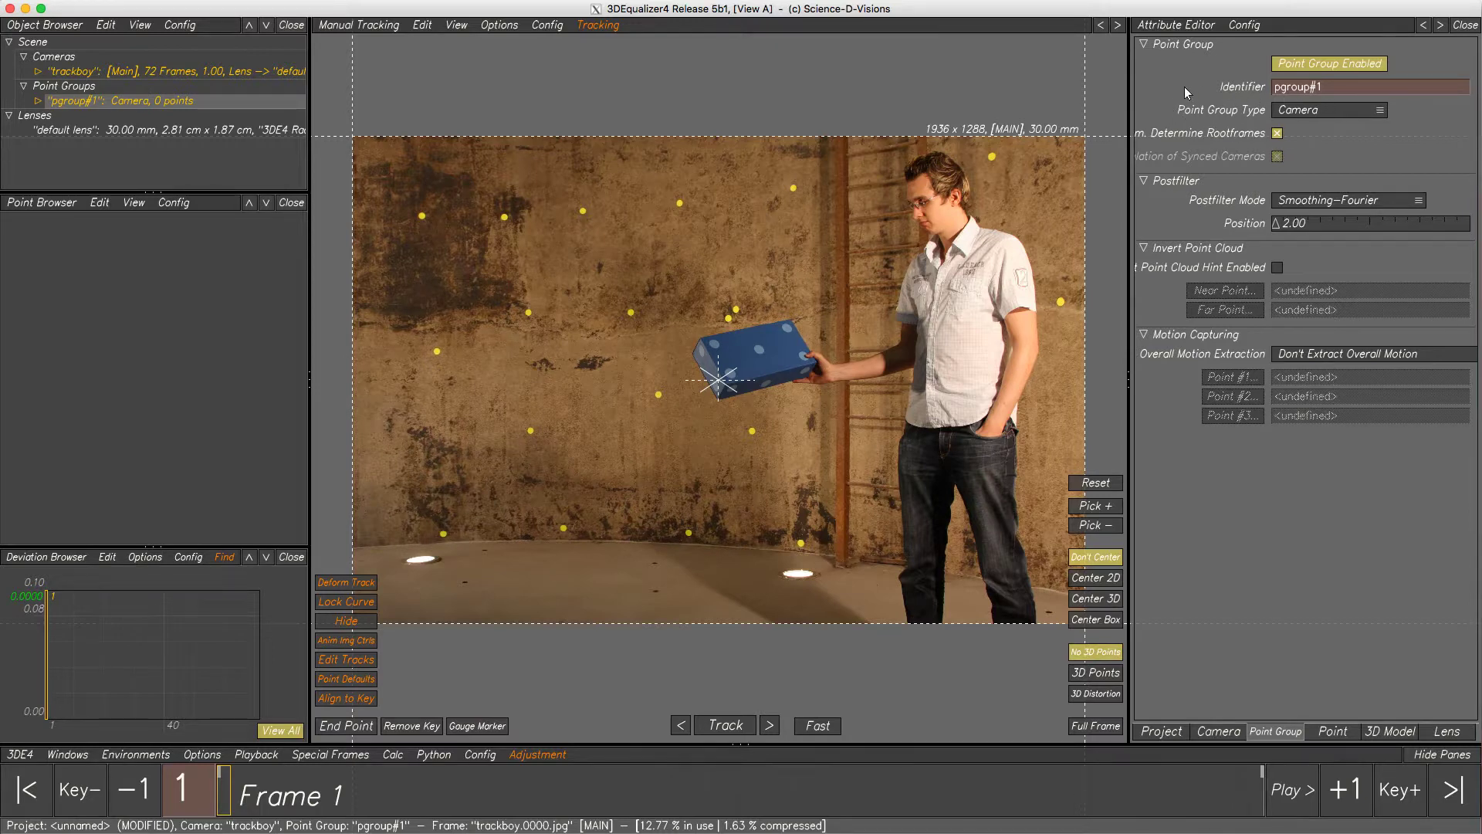
click(1346, 113)
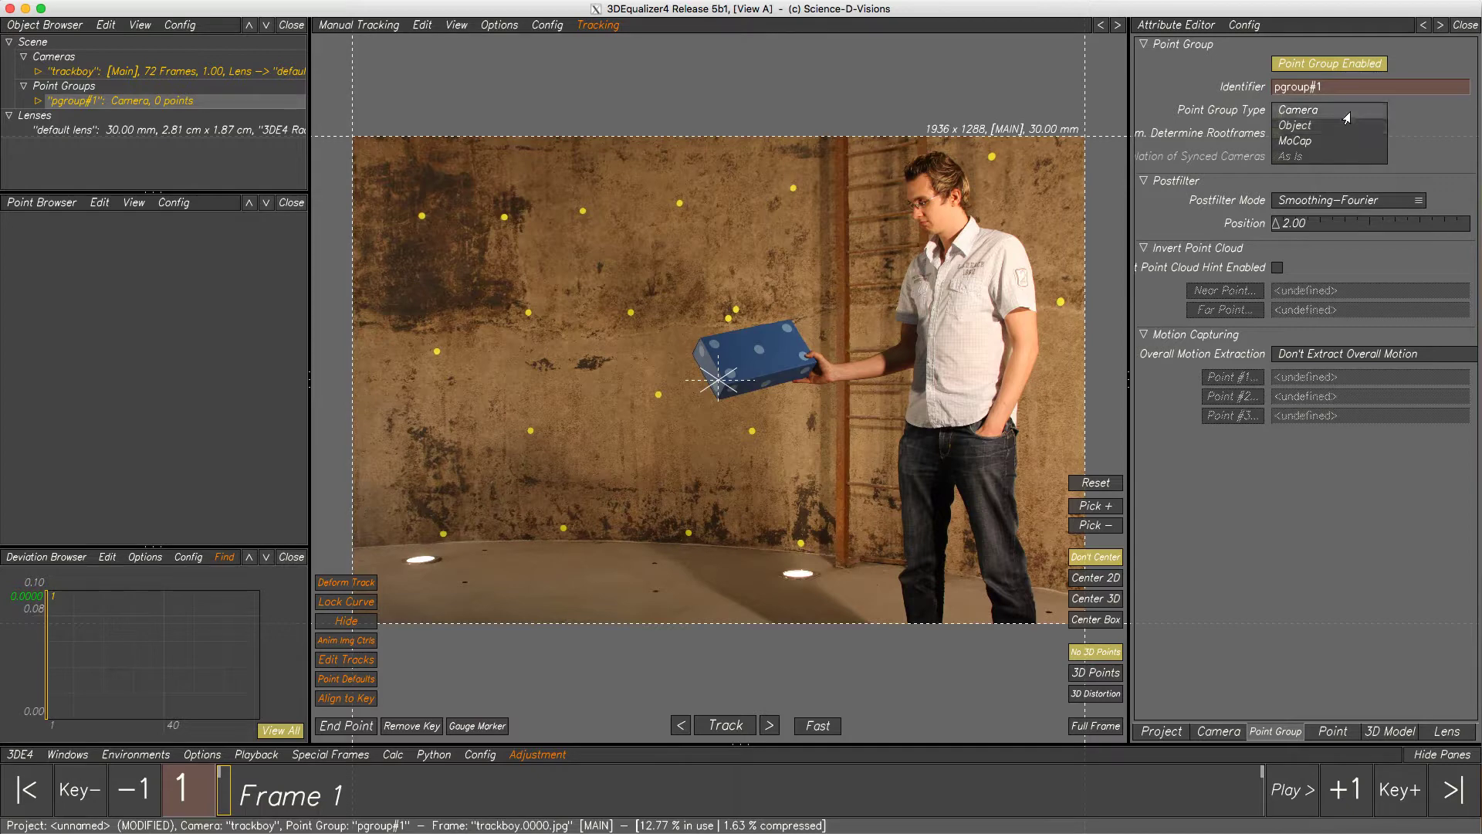
click(1346, 116)
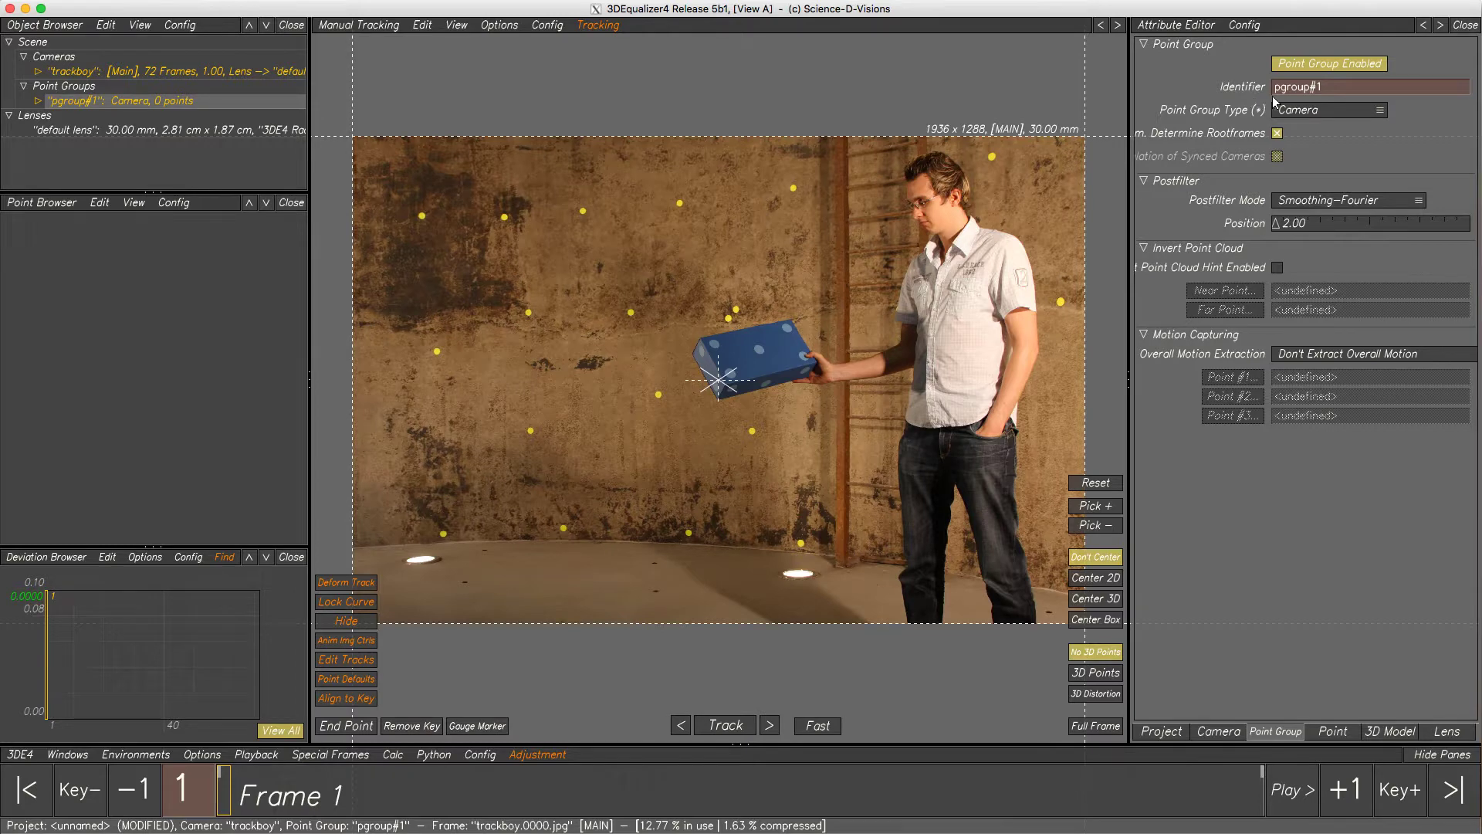
drag(1335, 86, 1201, 84)
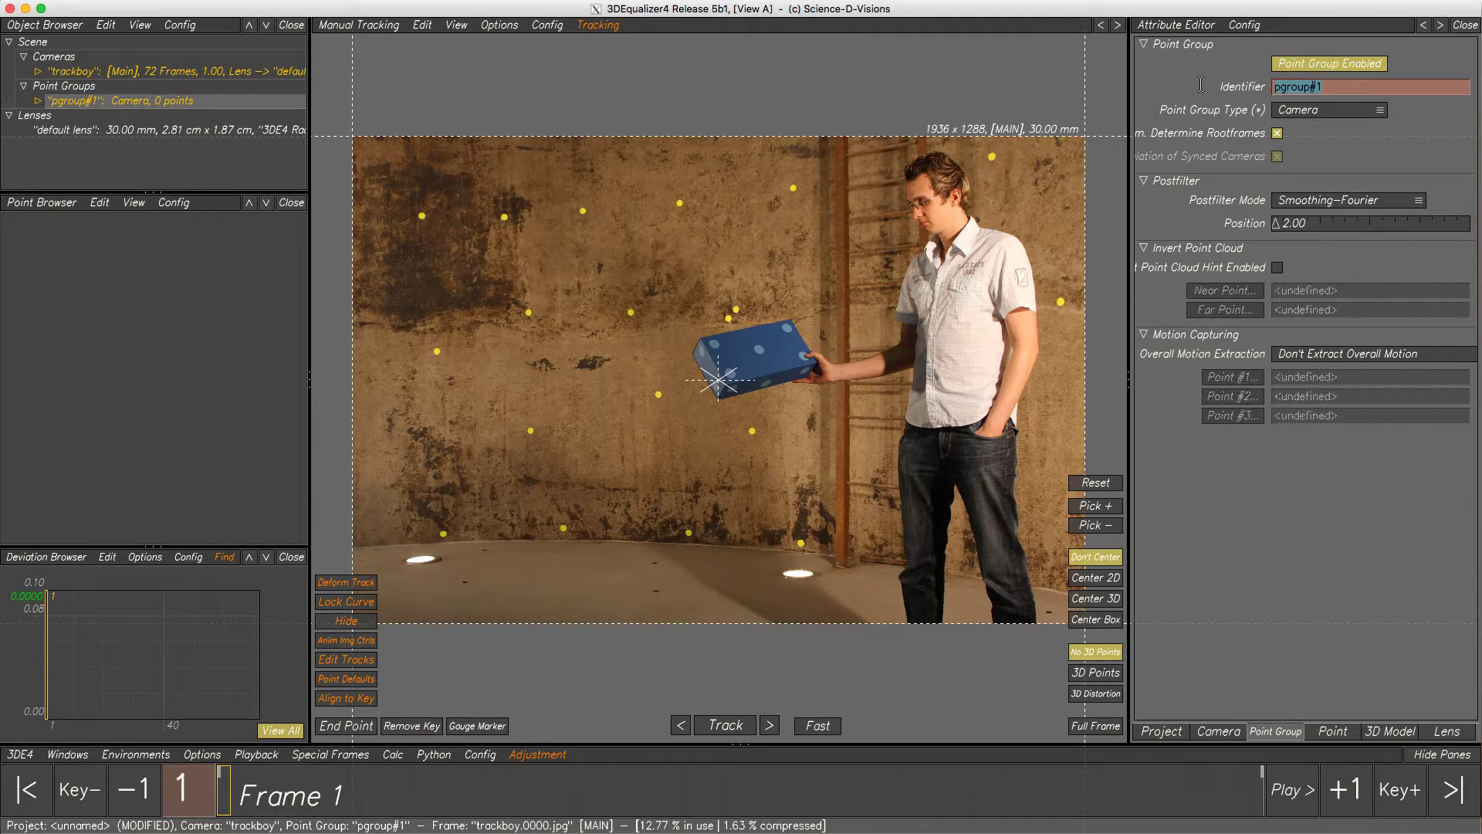
text(studio)
key(Return)
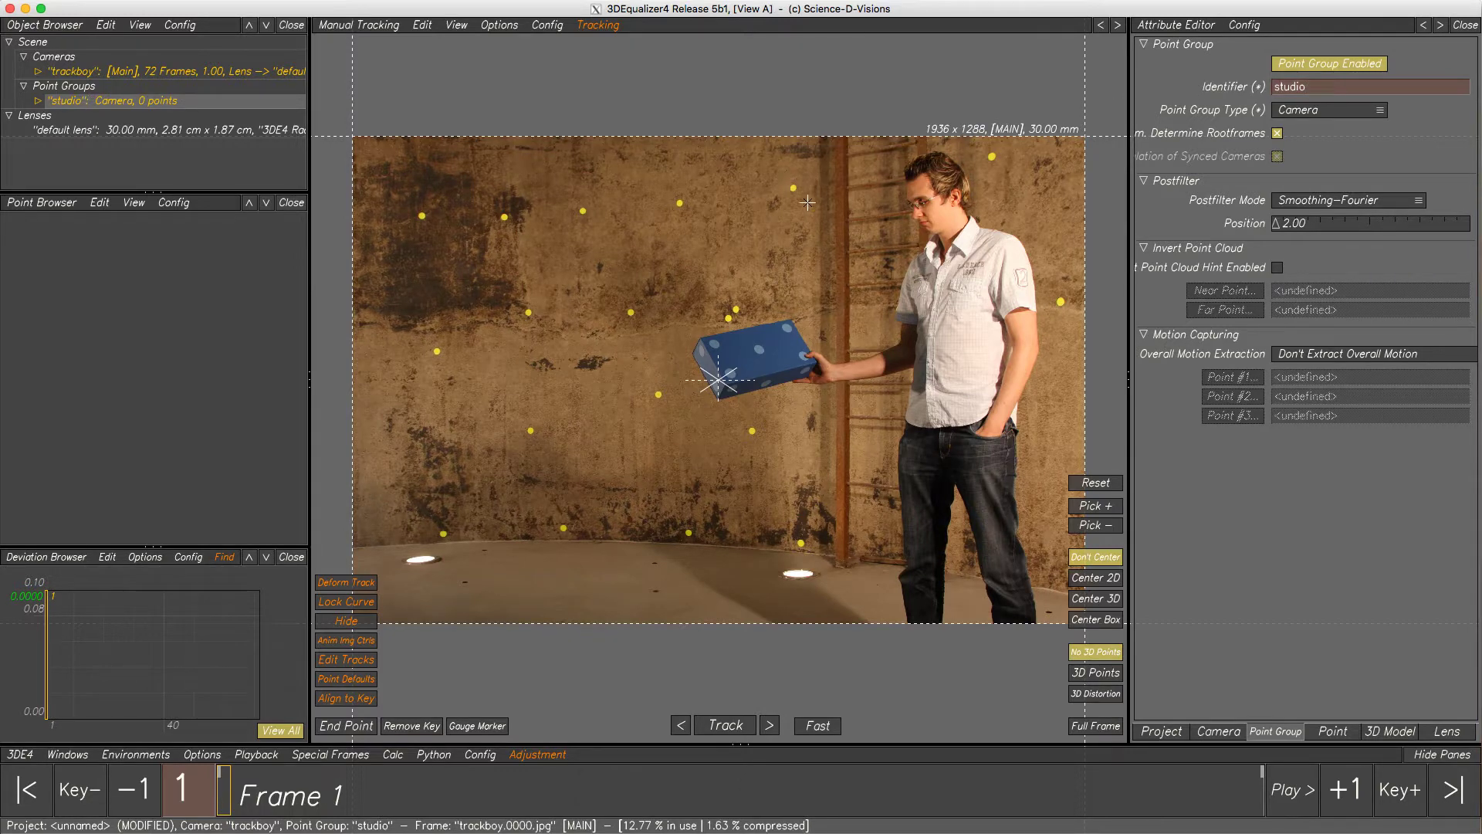
Create a tracking point on the yellow wall marker just beside the ladder, near the wall's upper edge
scroll(794, 185, up, 2)
scroll(789, 234, up, 6)
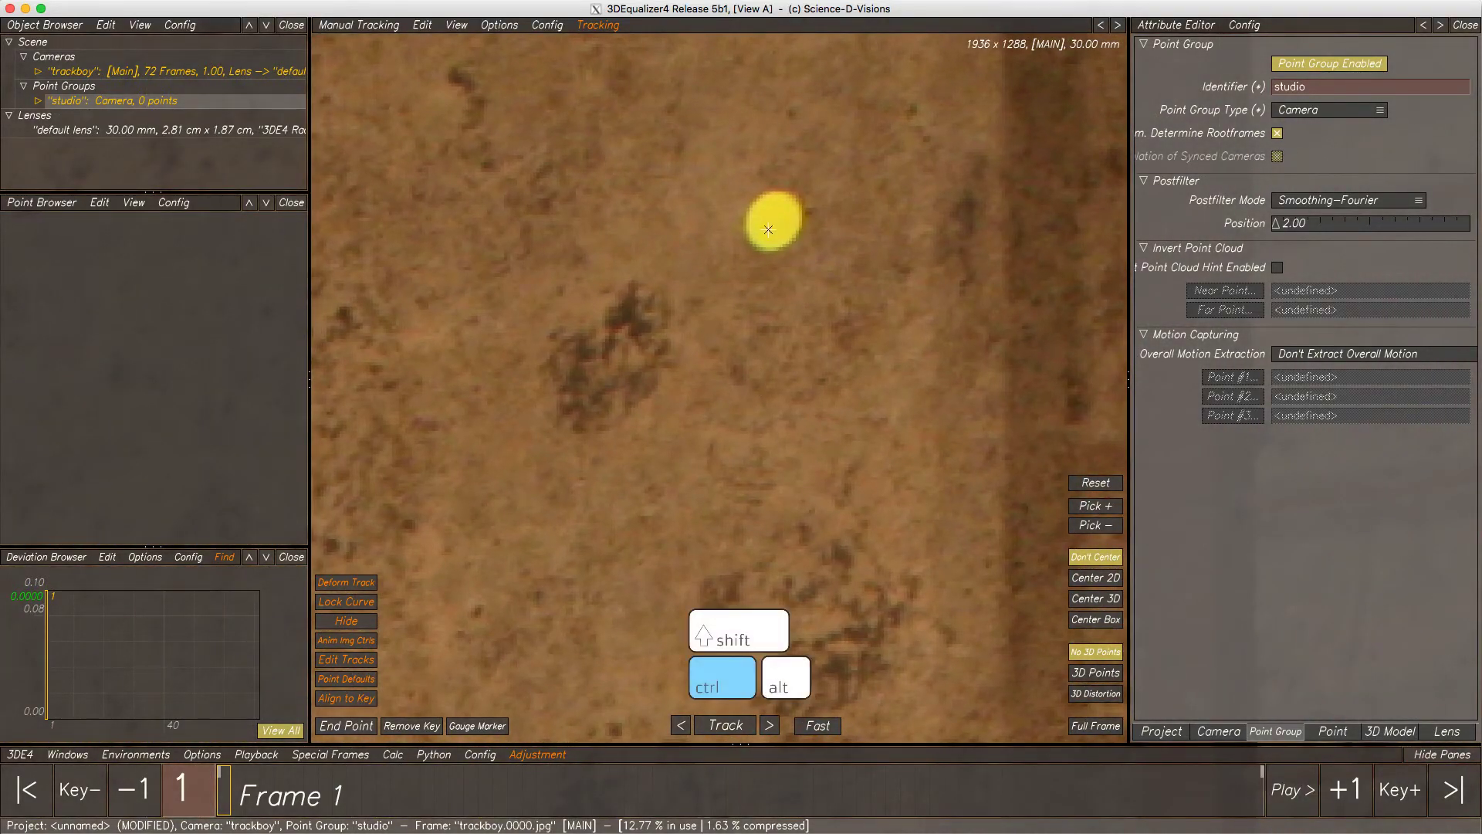
ctrl+click(772, 222)
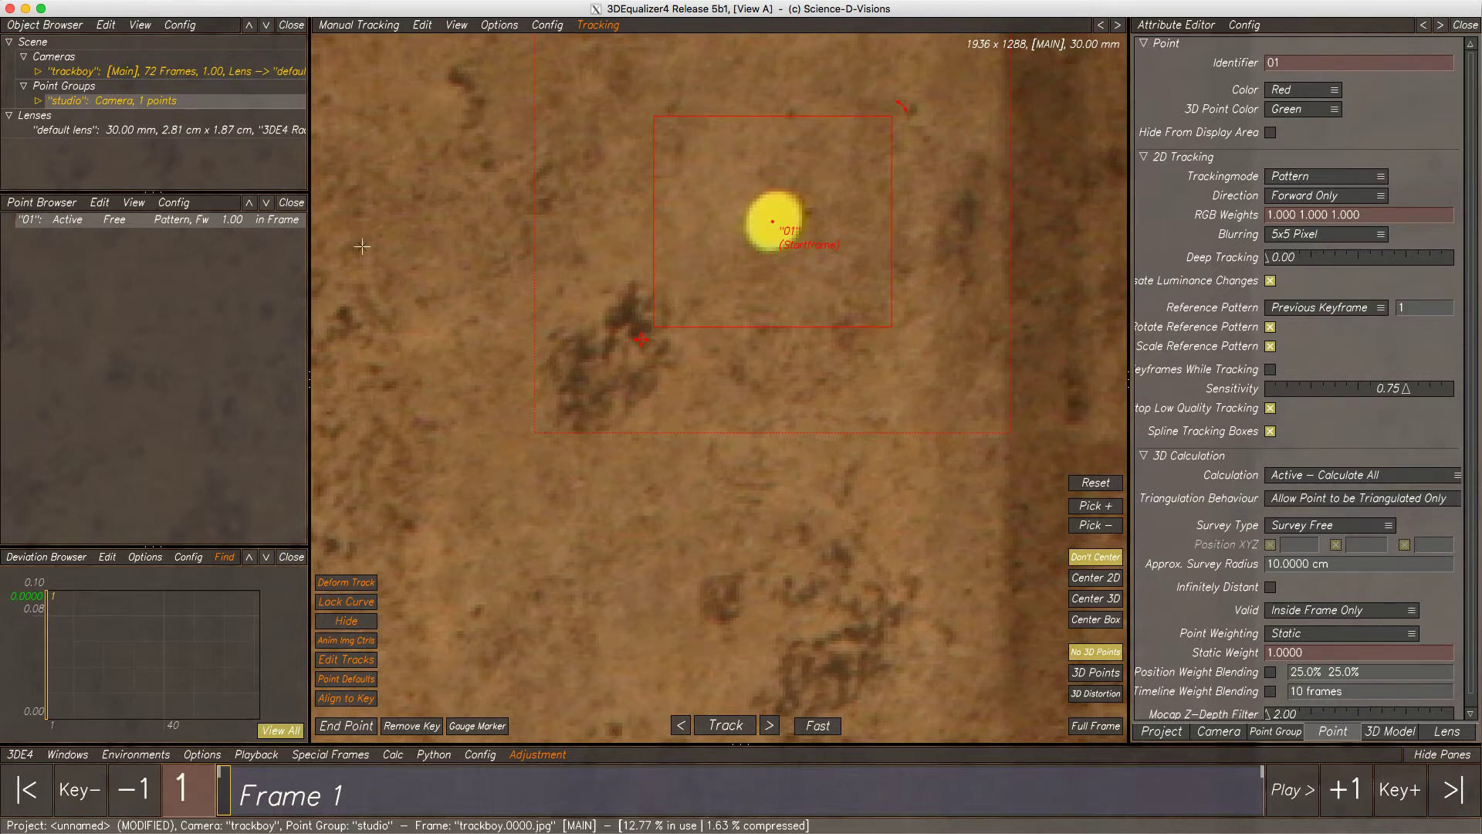
Set the new point's tracking mode to Marker and its color to Black
click(1333, 179)
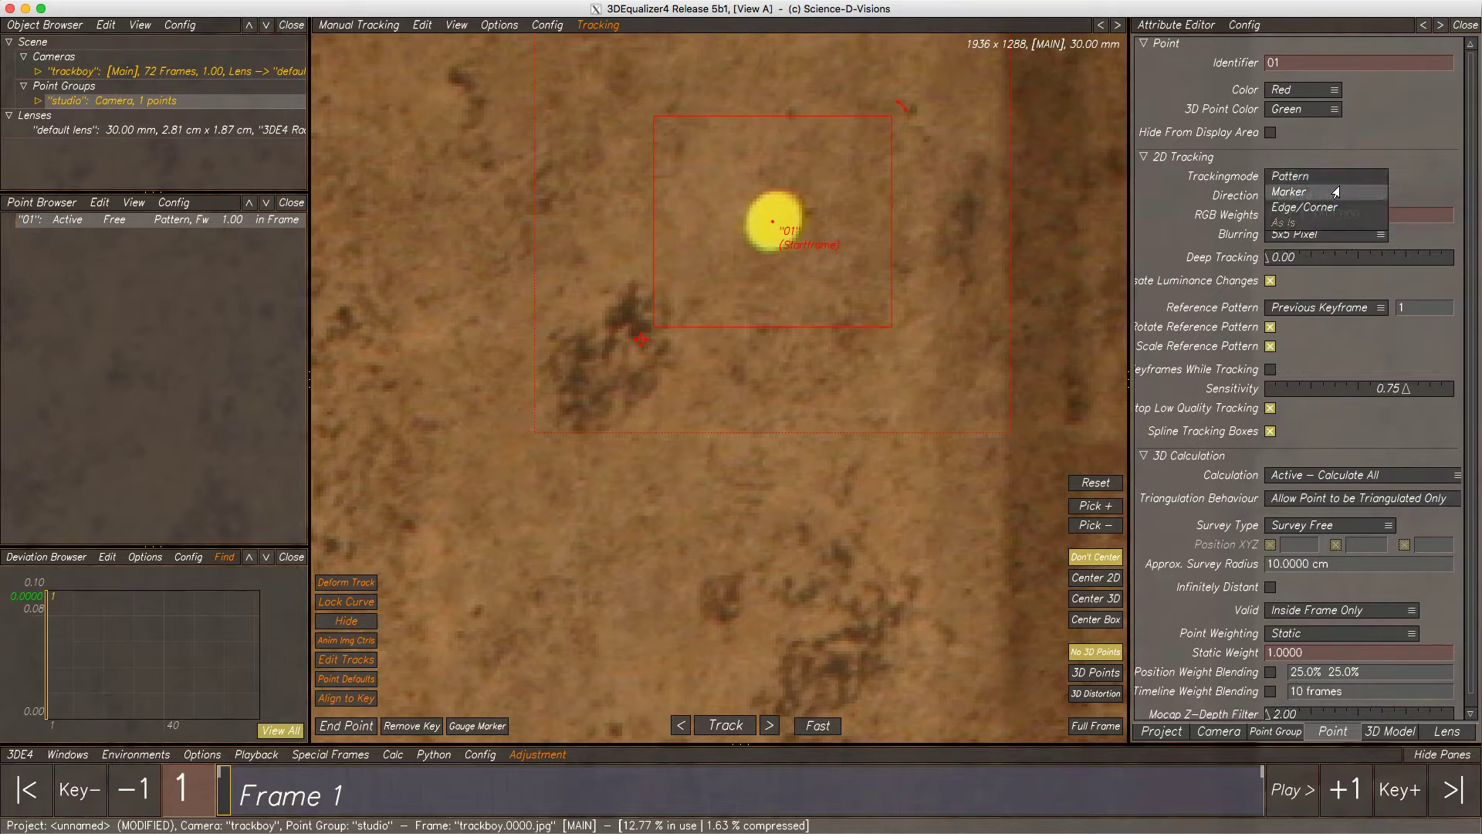
click(1336, 182)
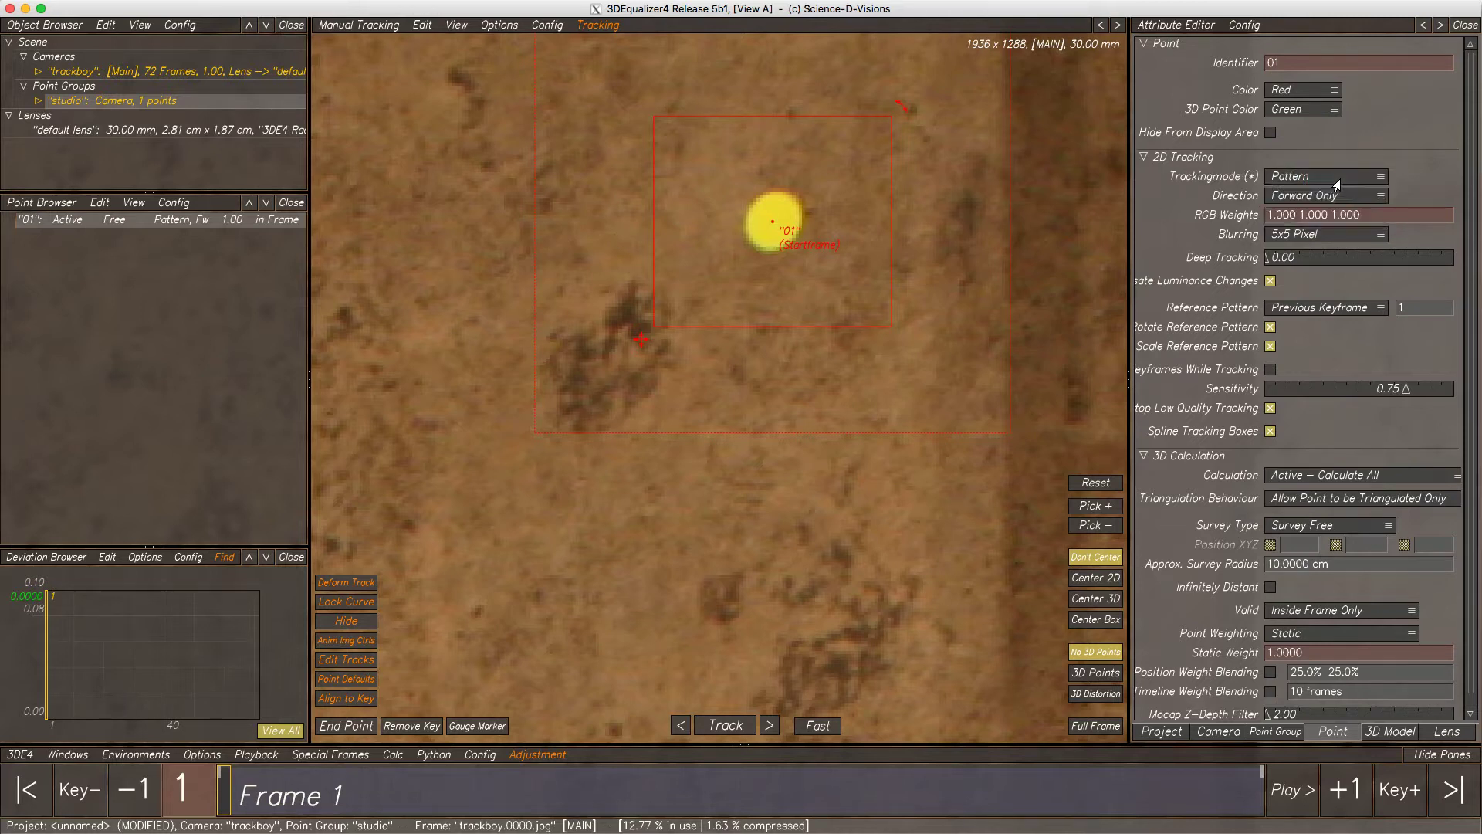
right_click(166, 220)
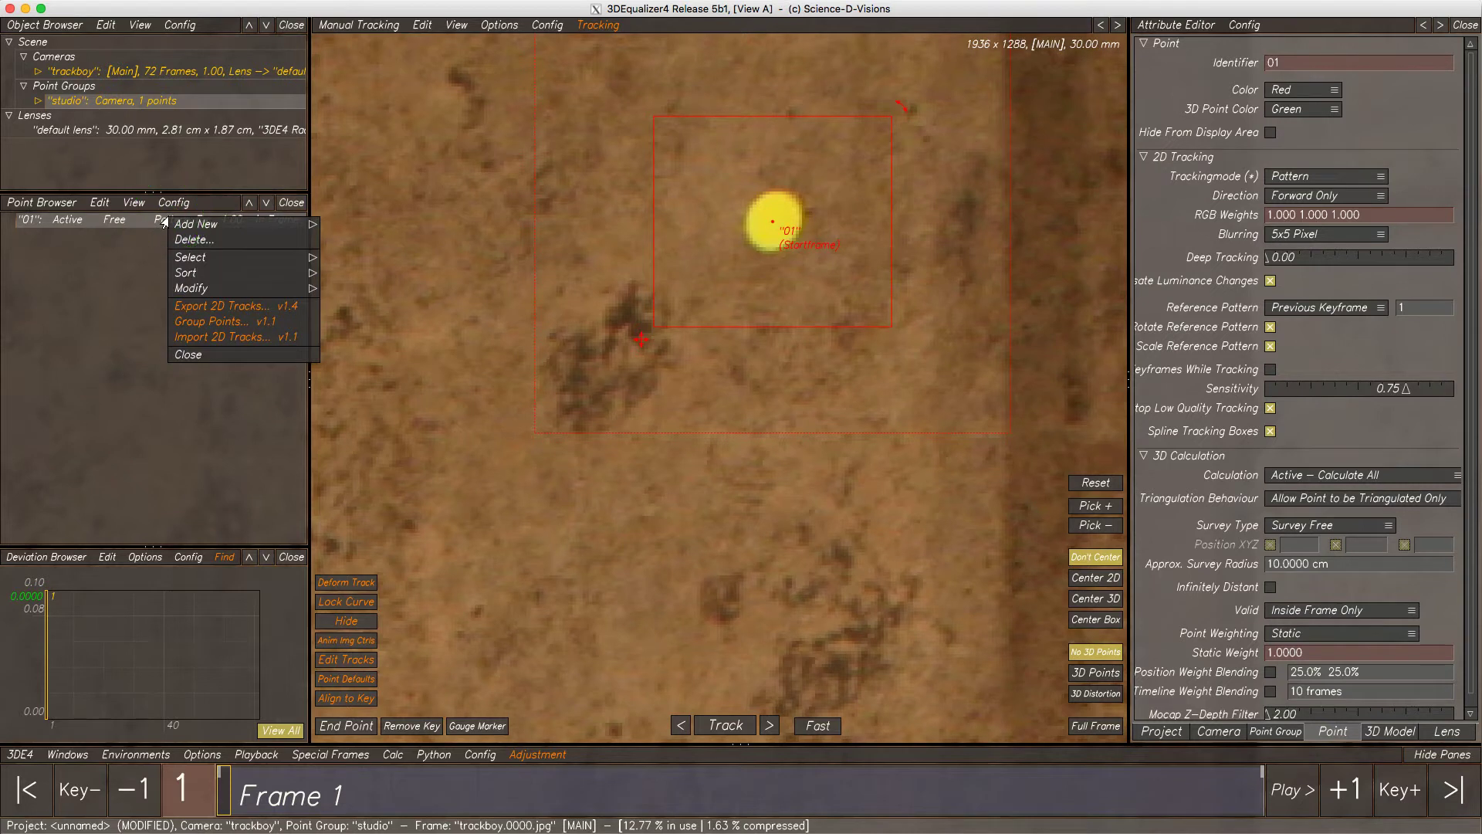
click(191, 288)
click(347, 361)
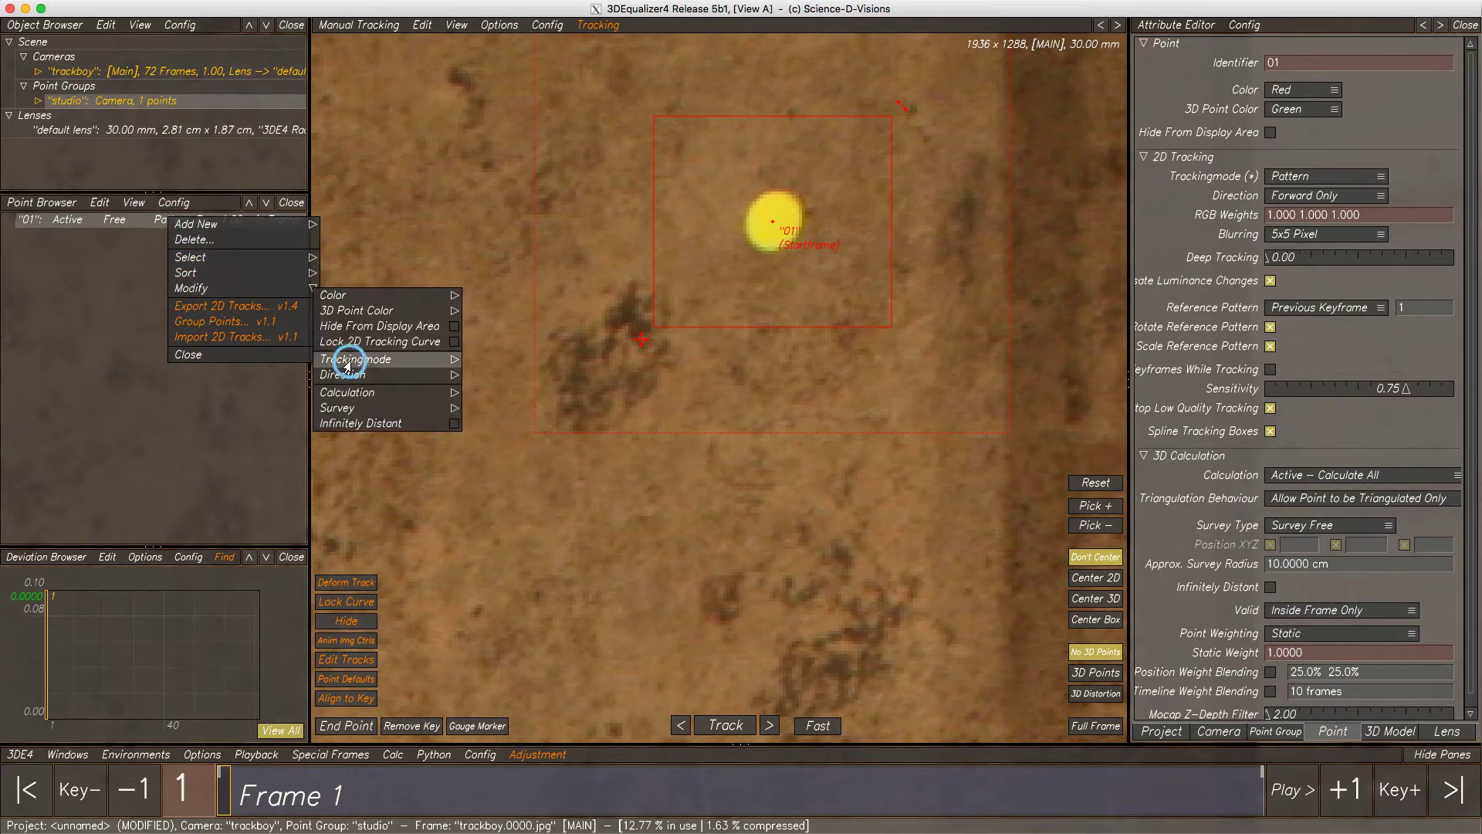
click(477, 382)
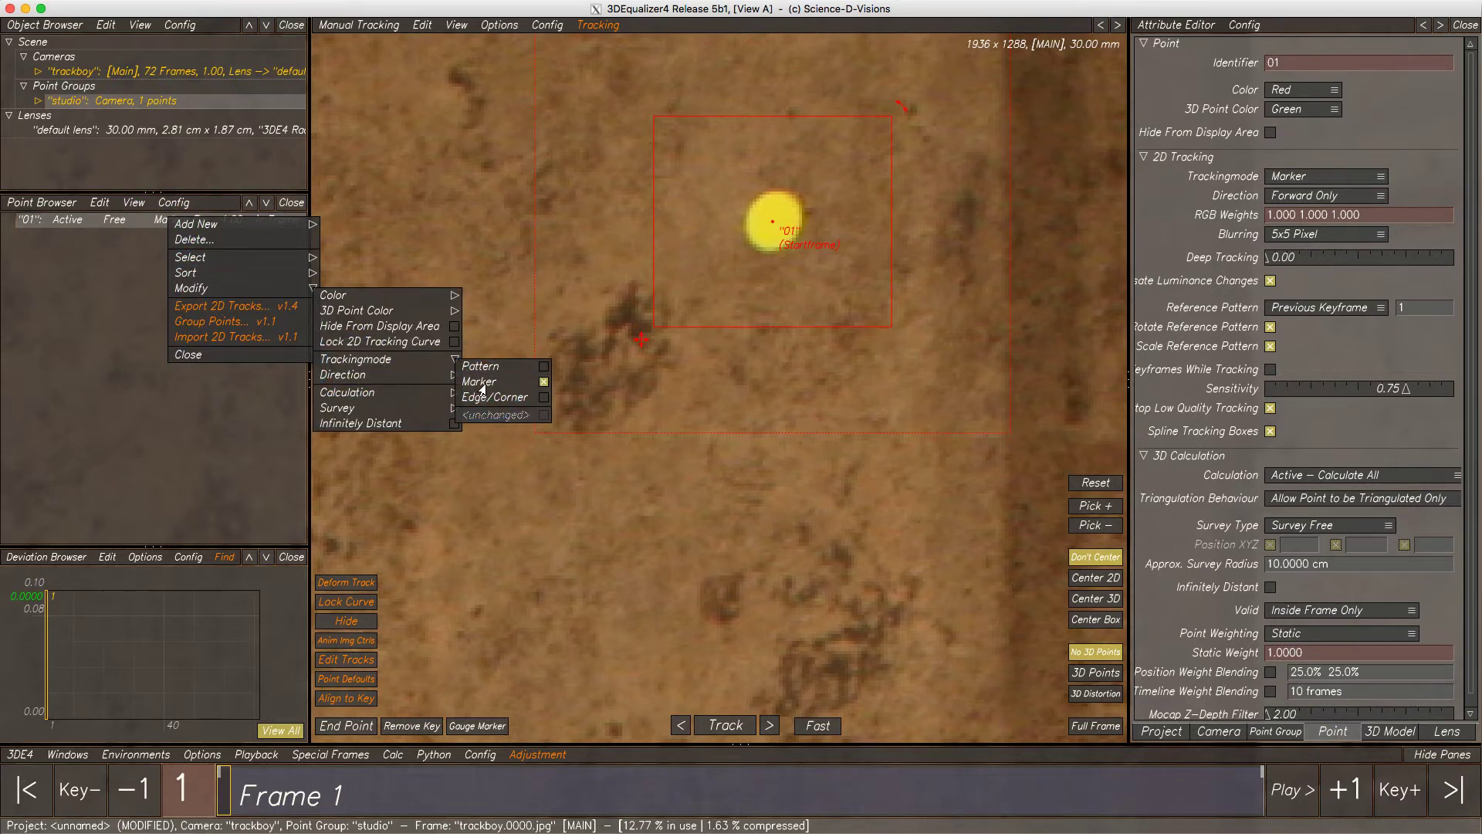
click(1304, 91)
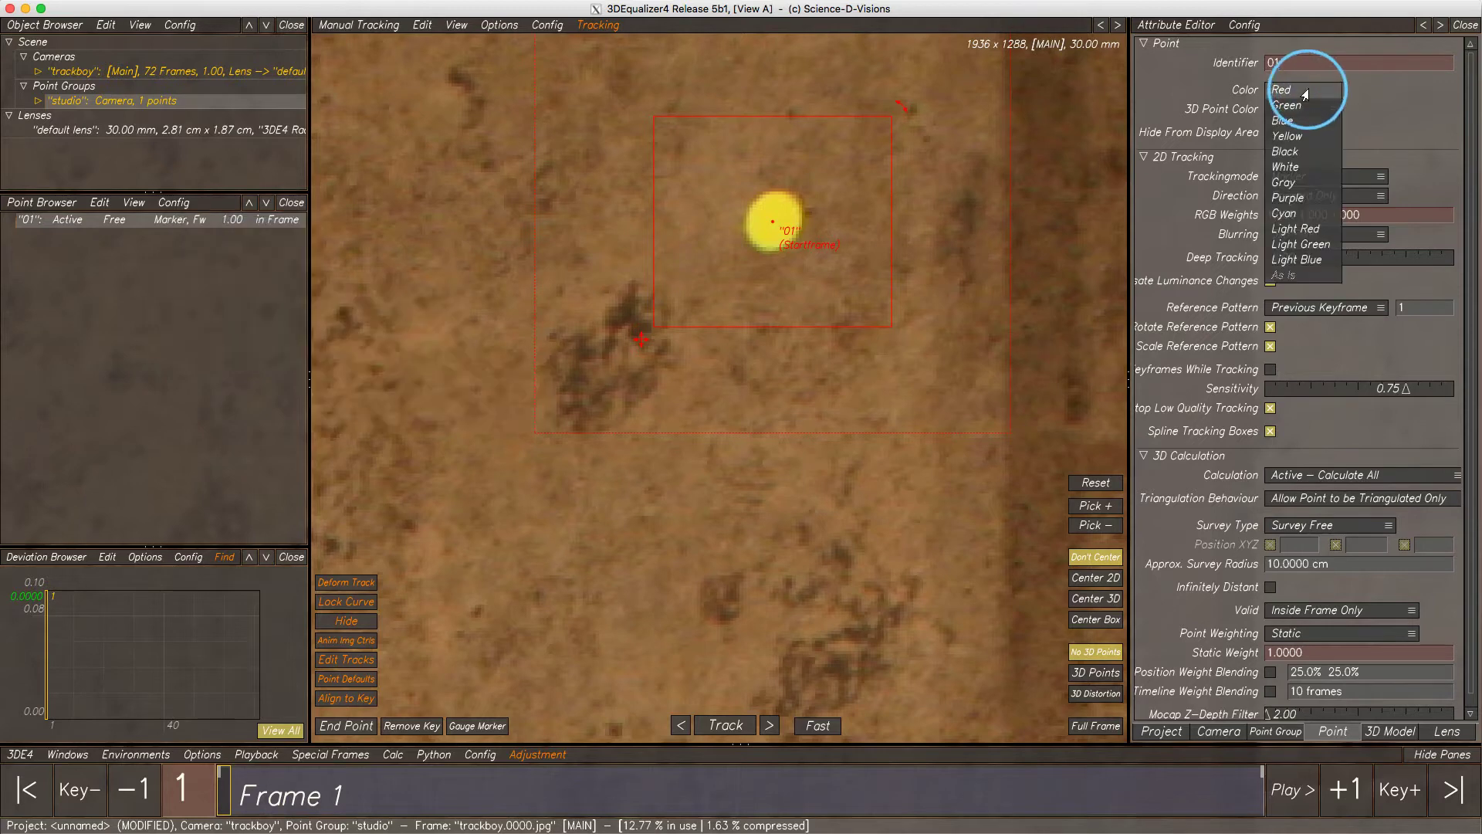
click(1305, 154)
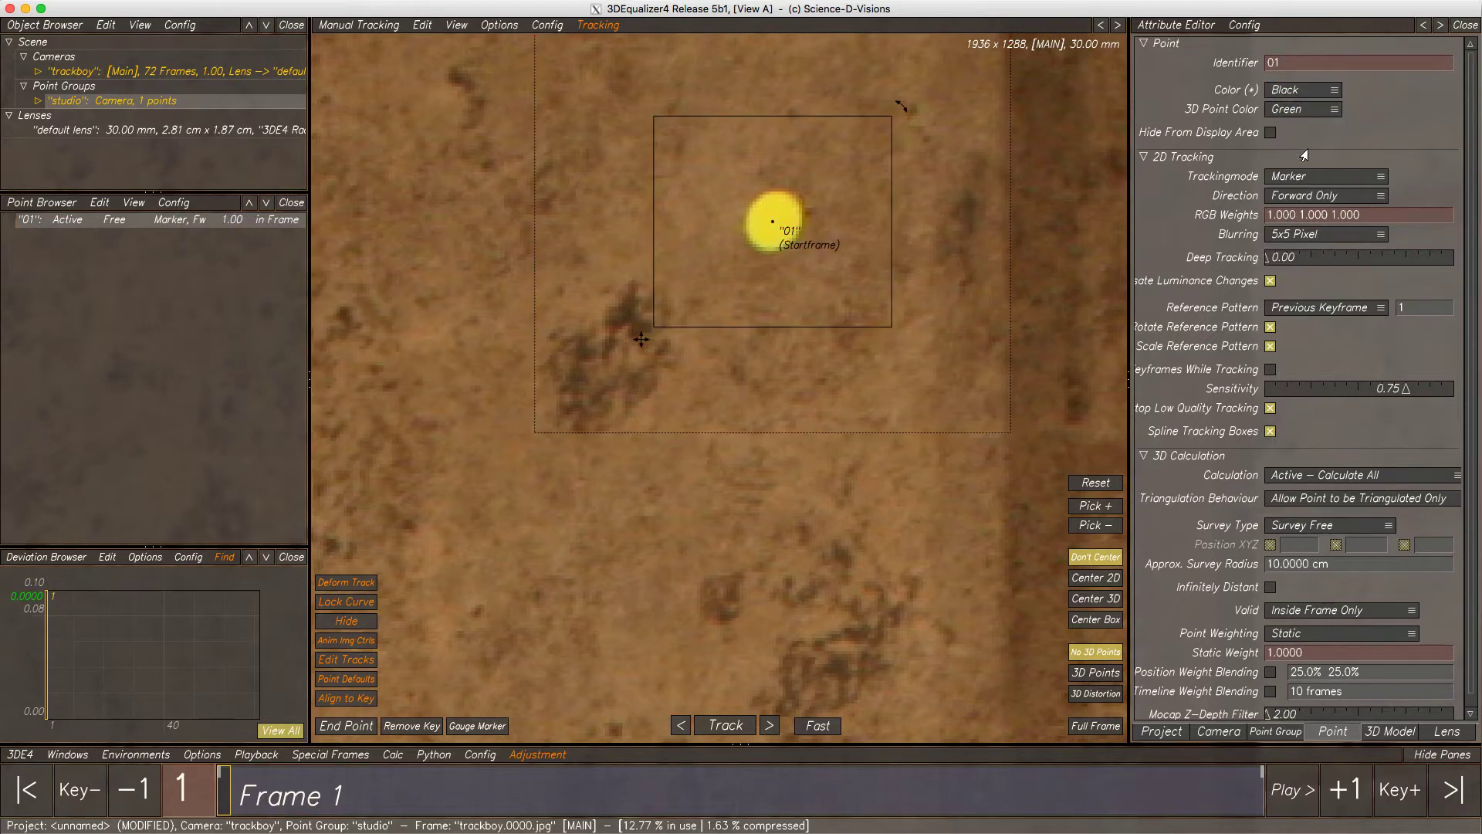
Gauge the marker under point 01 and track it through the whole sequence with the view centered on the 2D point
click(478, 725)
click(478, 725)
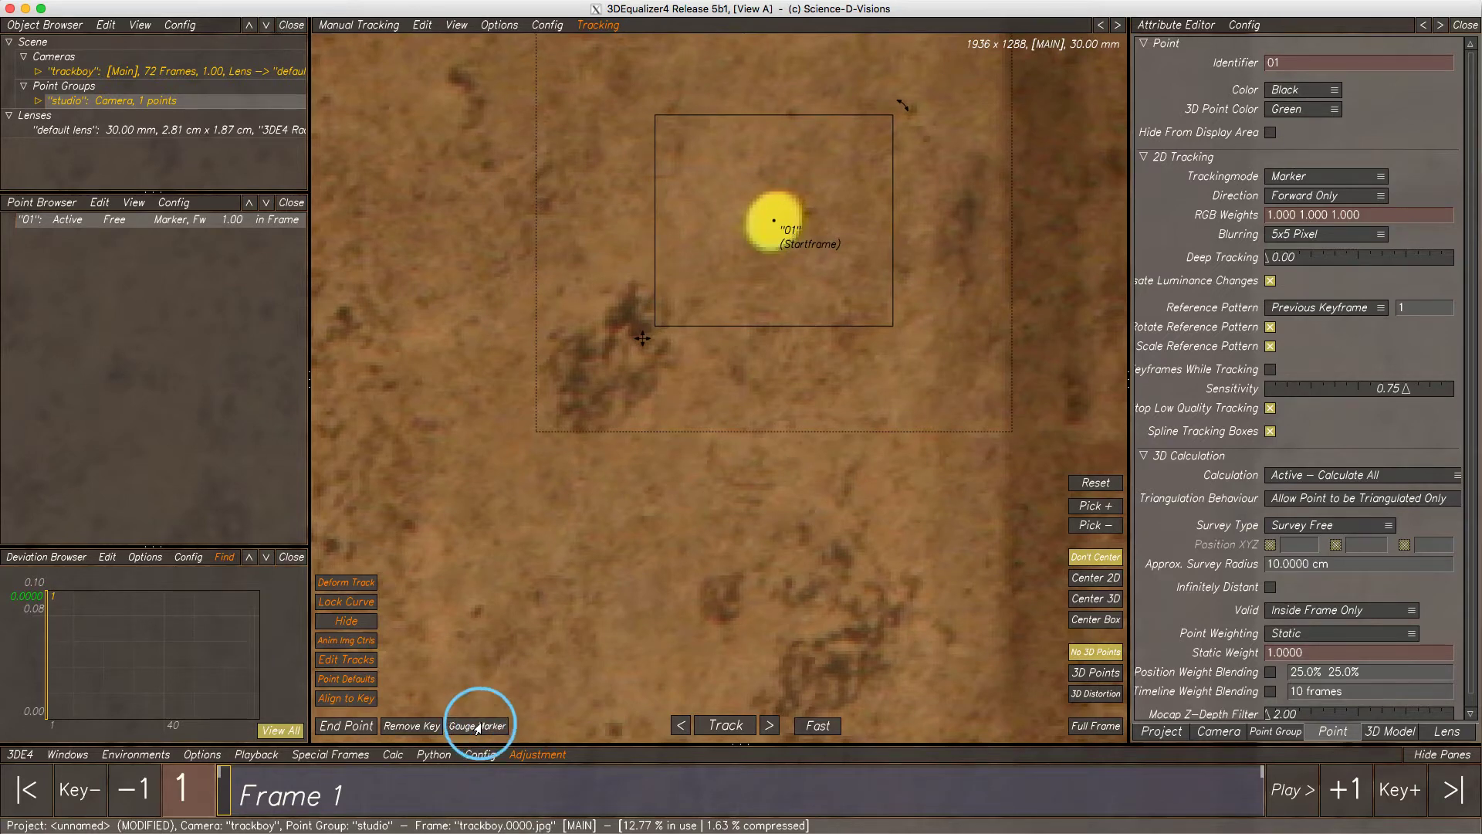
click(1081, 579)
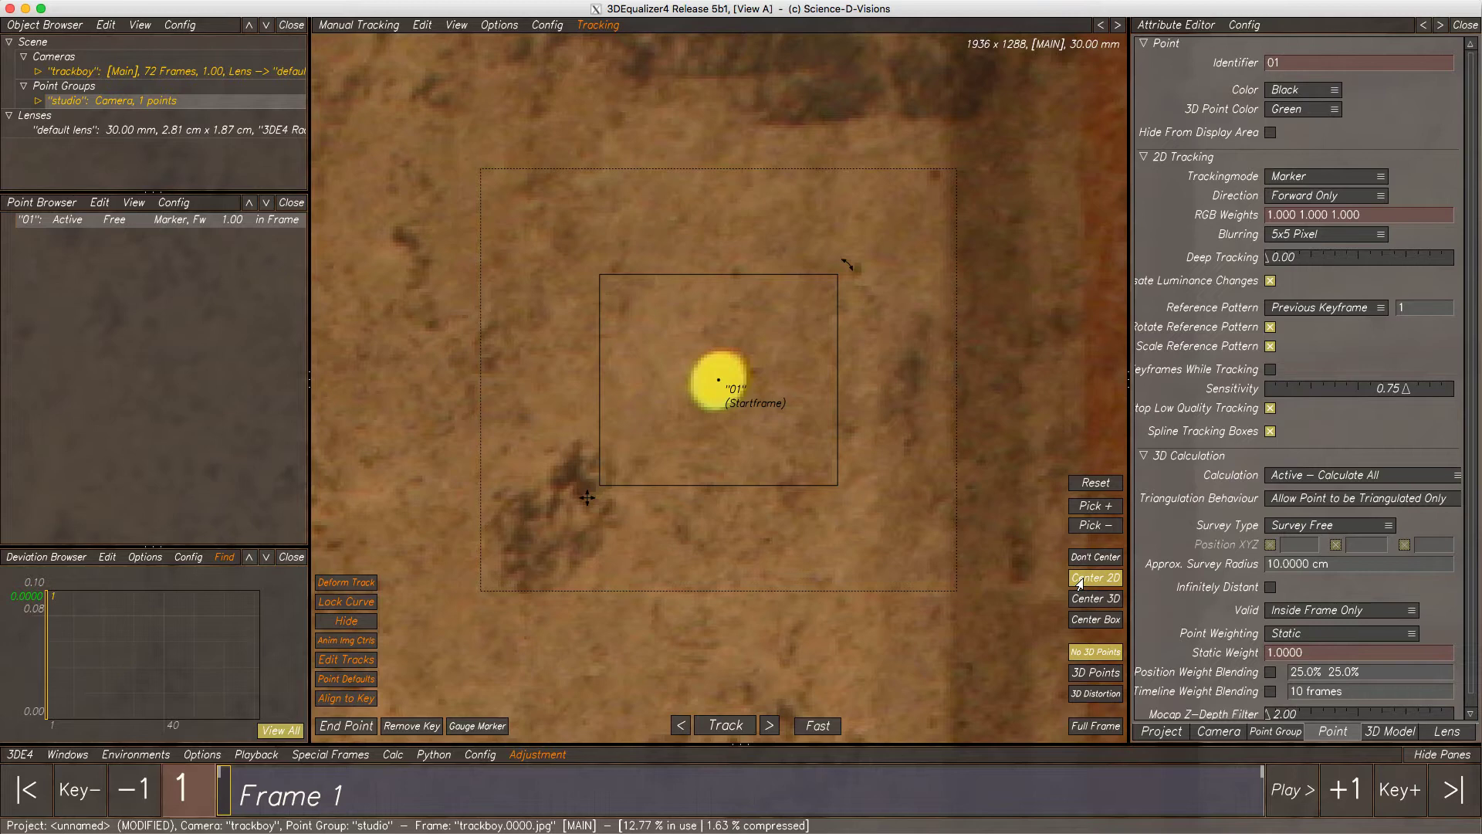
click(723, 726)
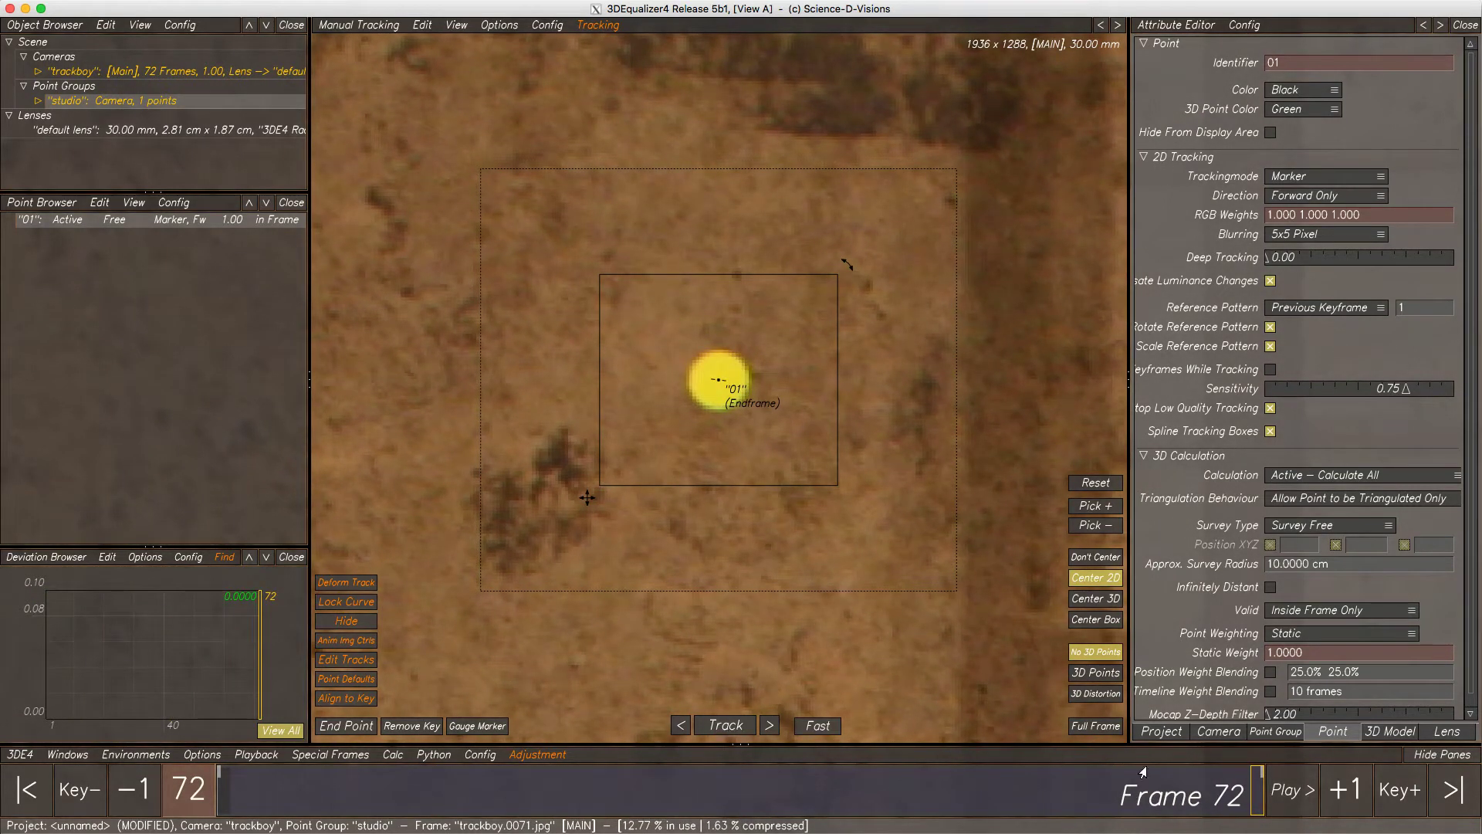
drag(1250, 799, 189, 793)
Create a tracking point on the upper of the two paired yellow markers above the blue box, and shrink its pattern and search areas
key(f)
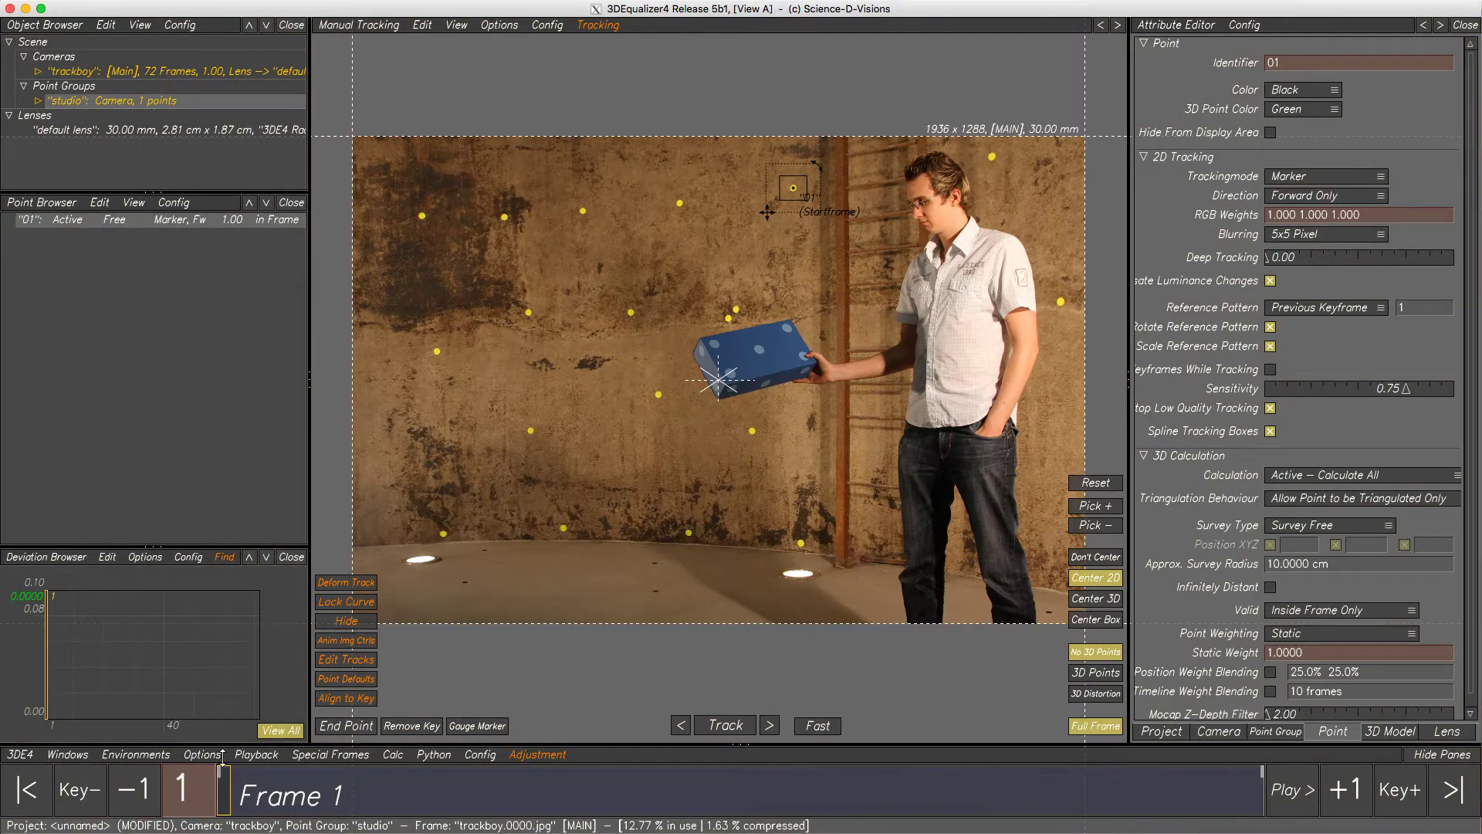
ctrl+drag(739, 311, 688, 439)
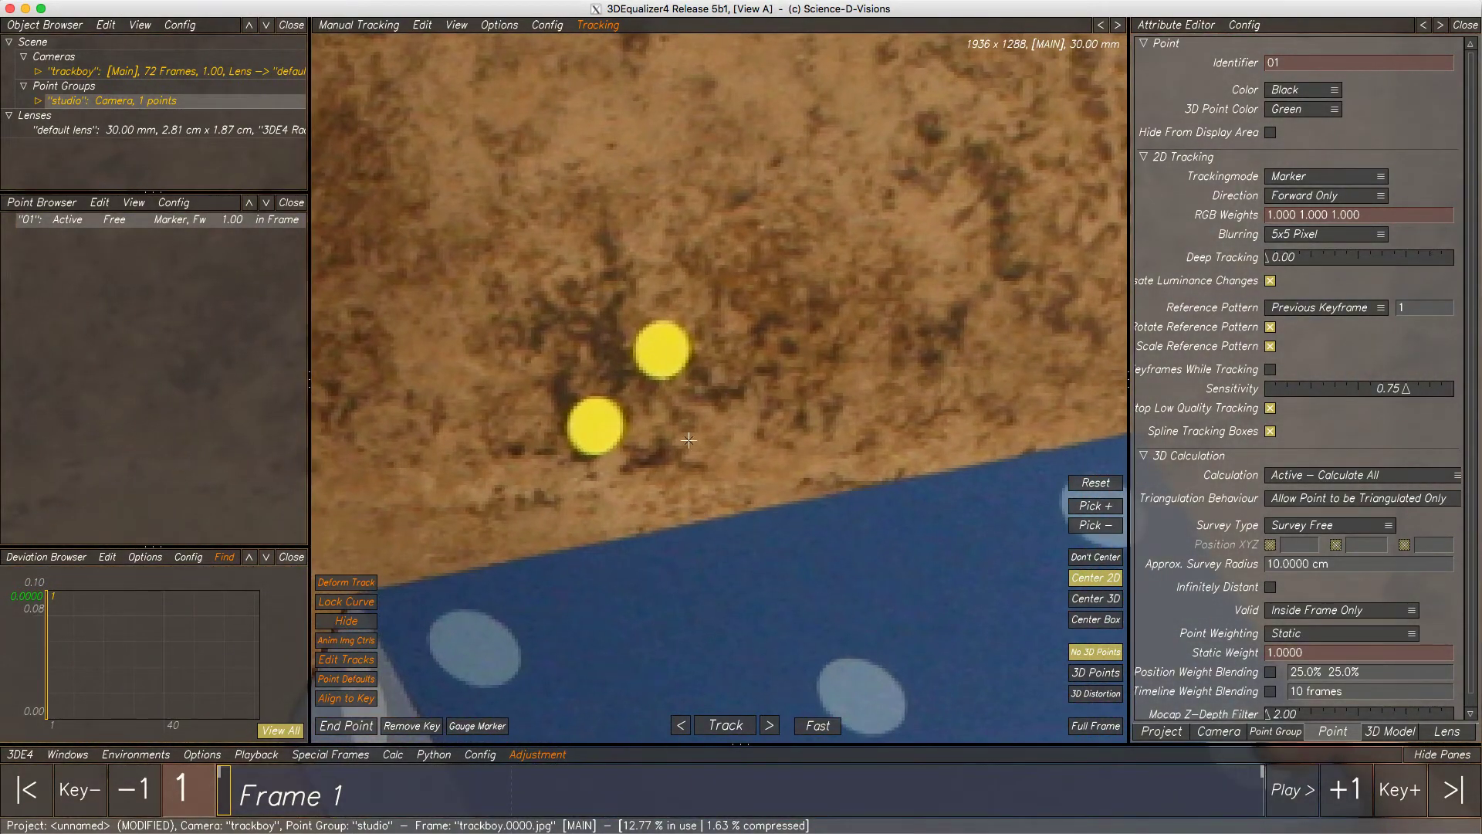
key(ctrl)
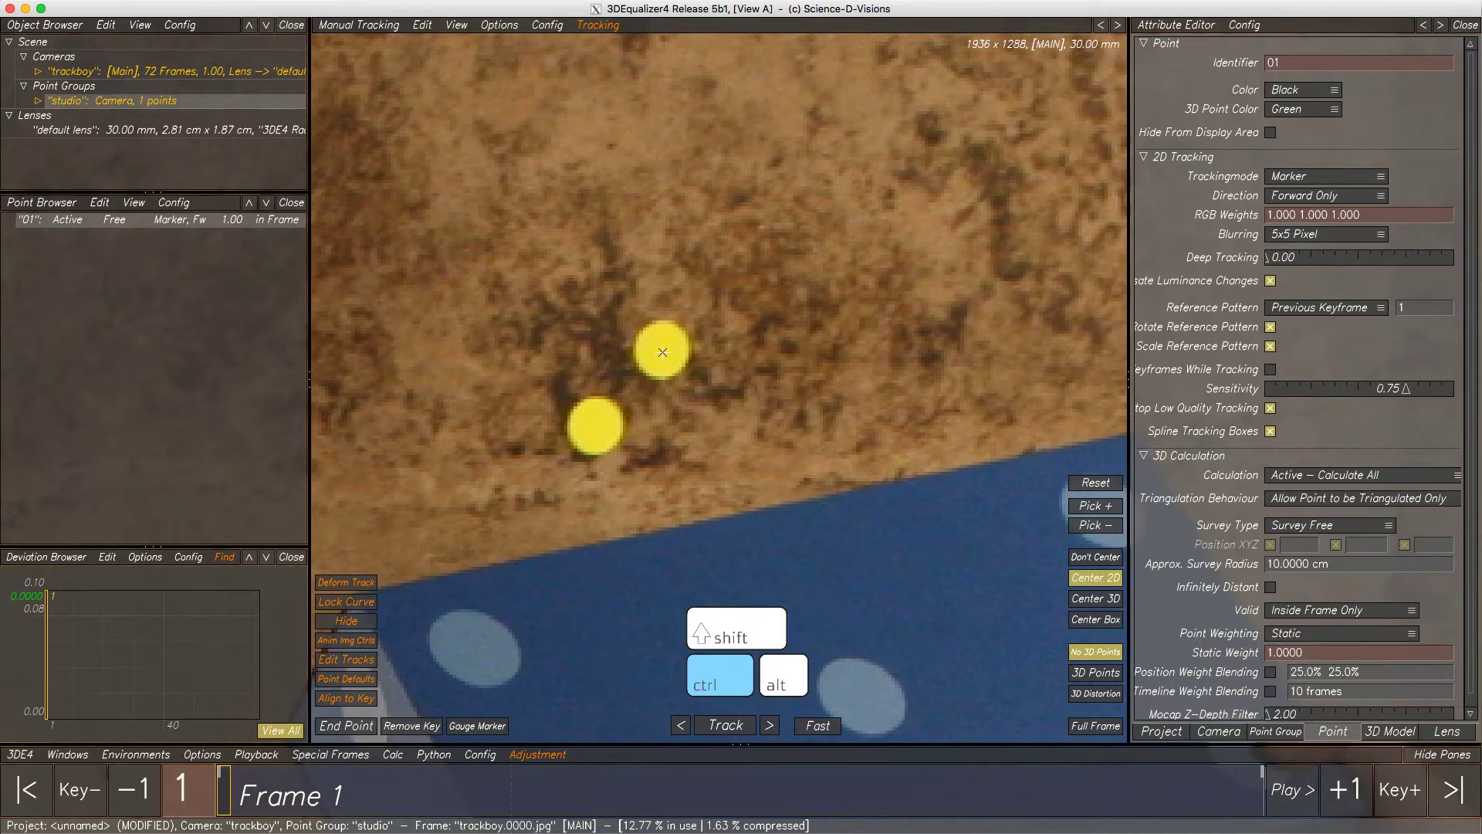
ctrl+click(663, 351)
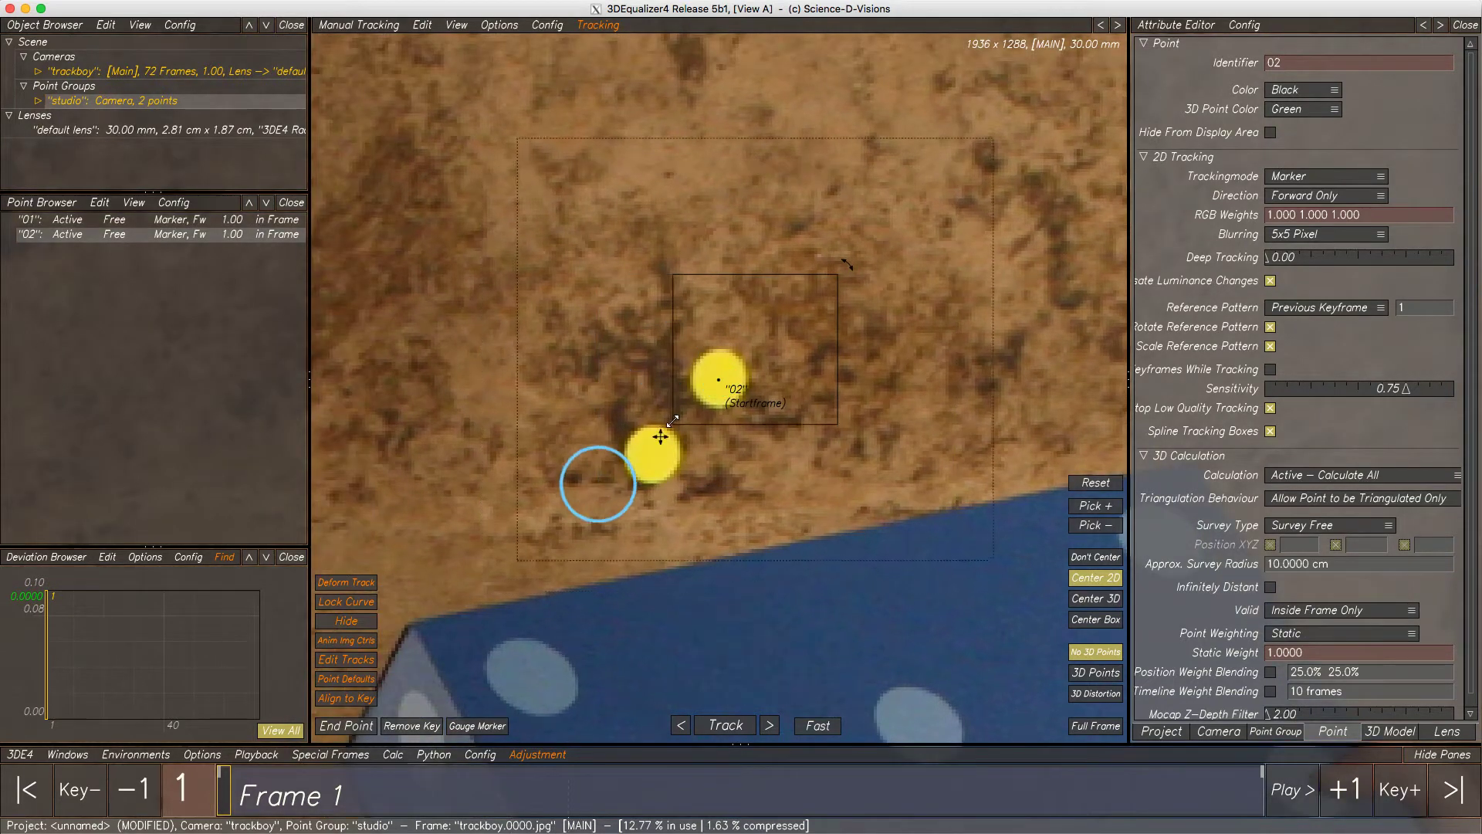
drag(836, 275, 767, 332)
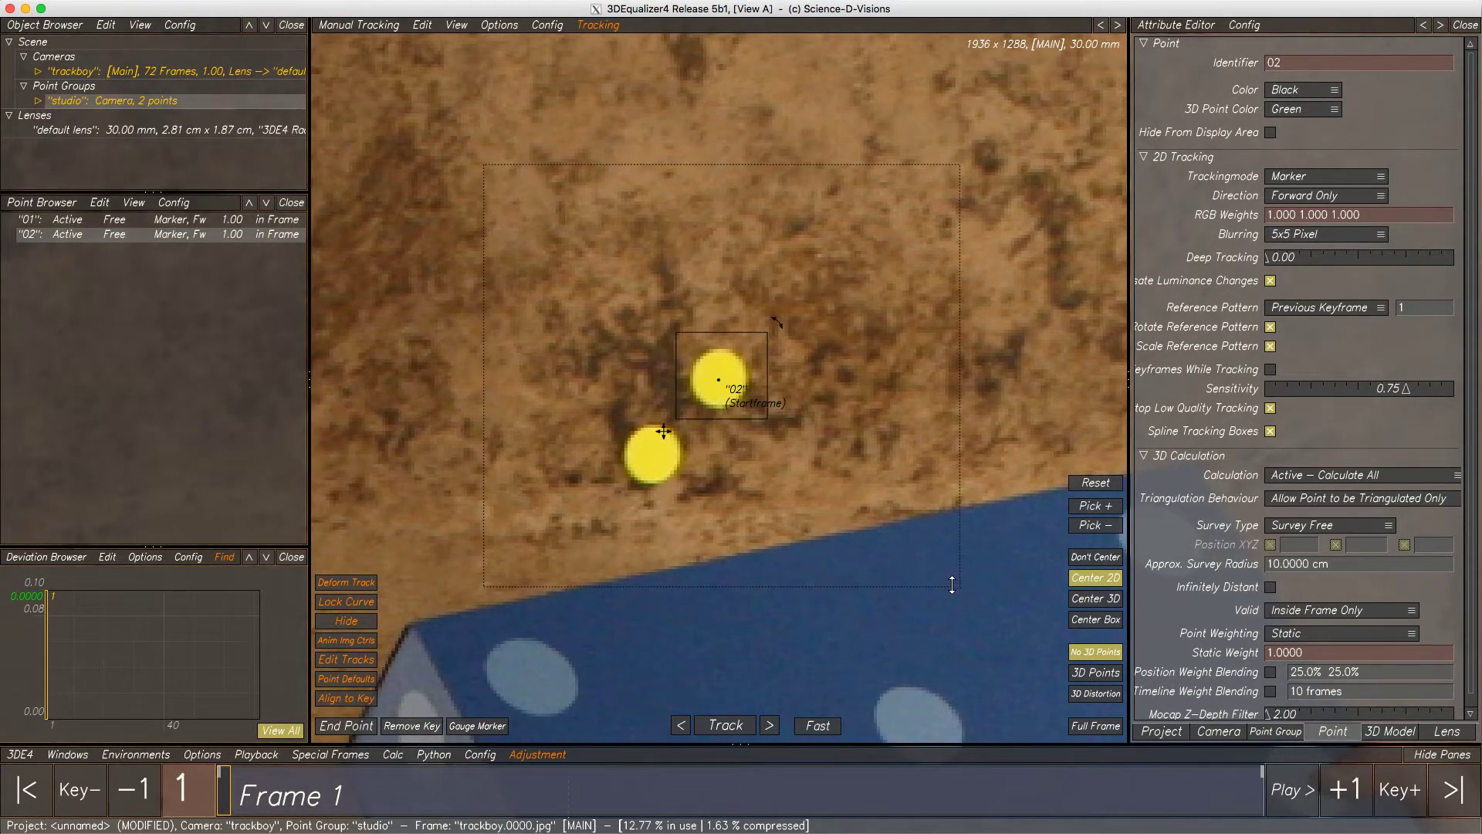
drag(952, 584, 911, 473)
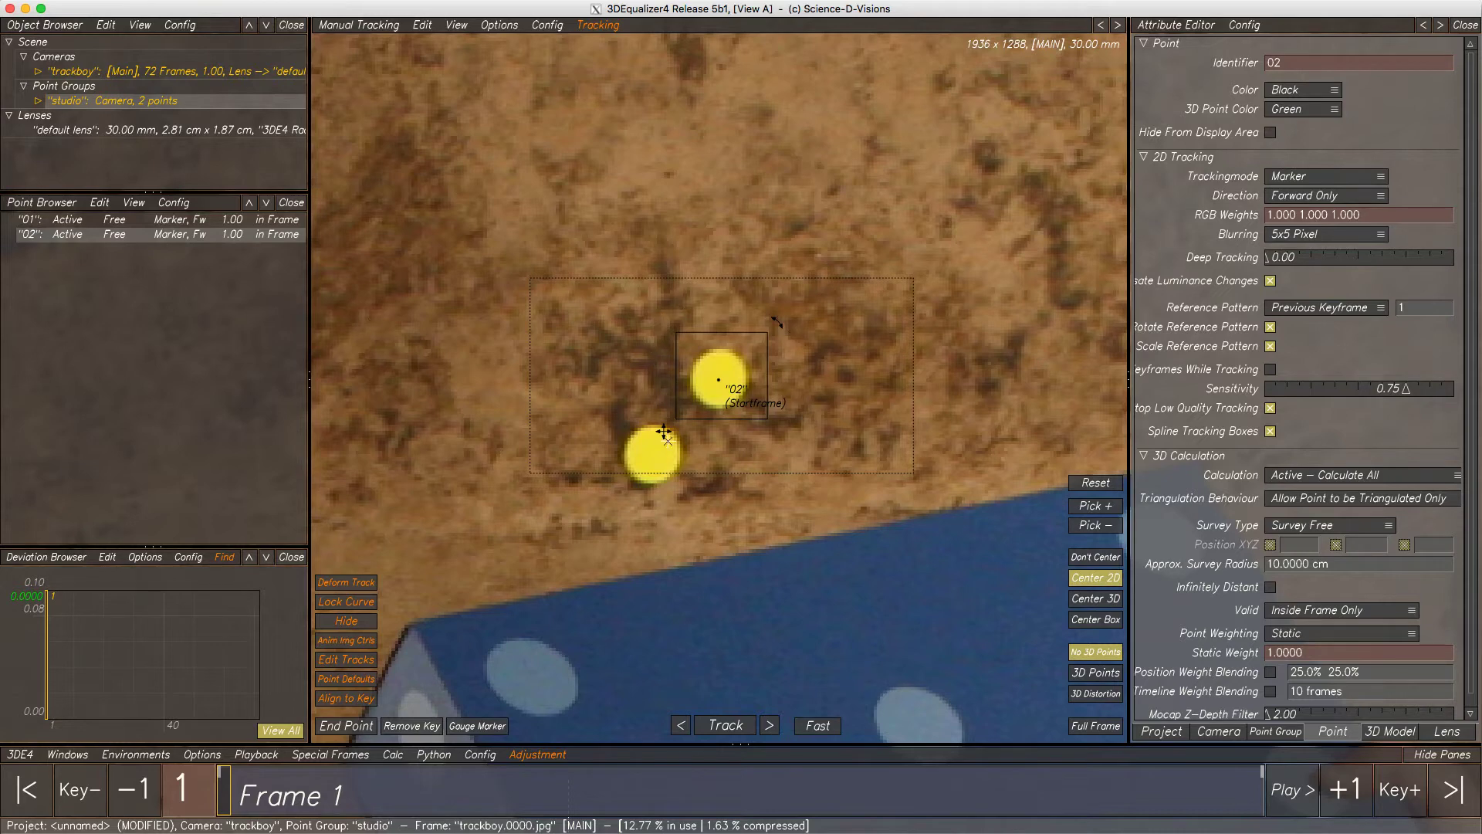
Deselect the current point and create another tracking point on the bare wall above and left of the paired markers
click(596, 523)
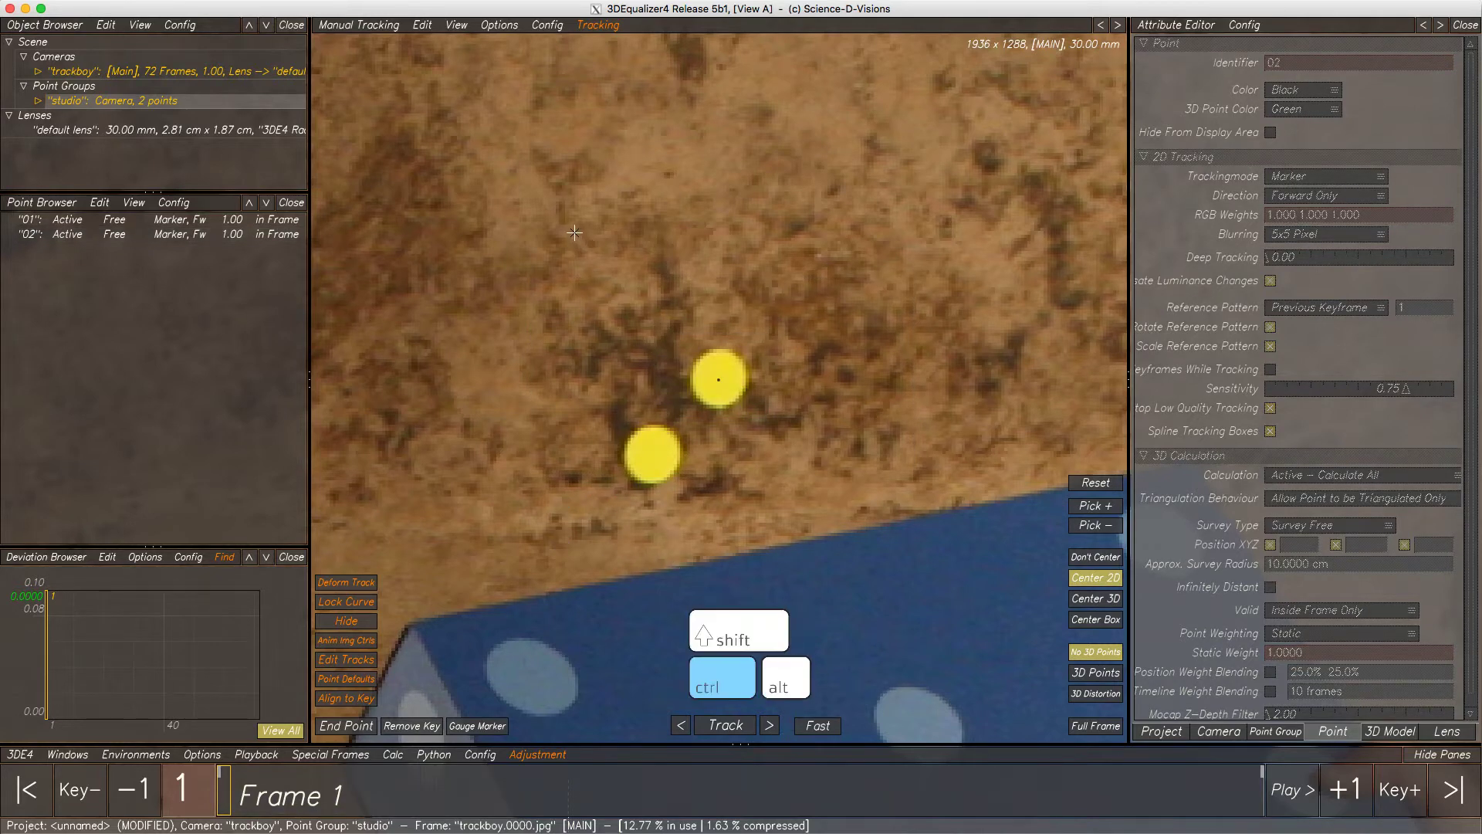
ctrl+click(574, 232)
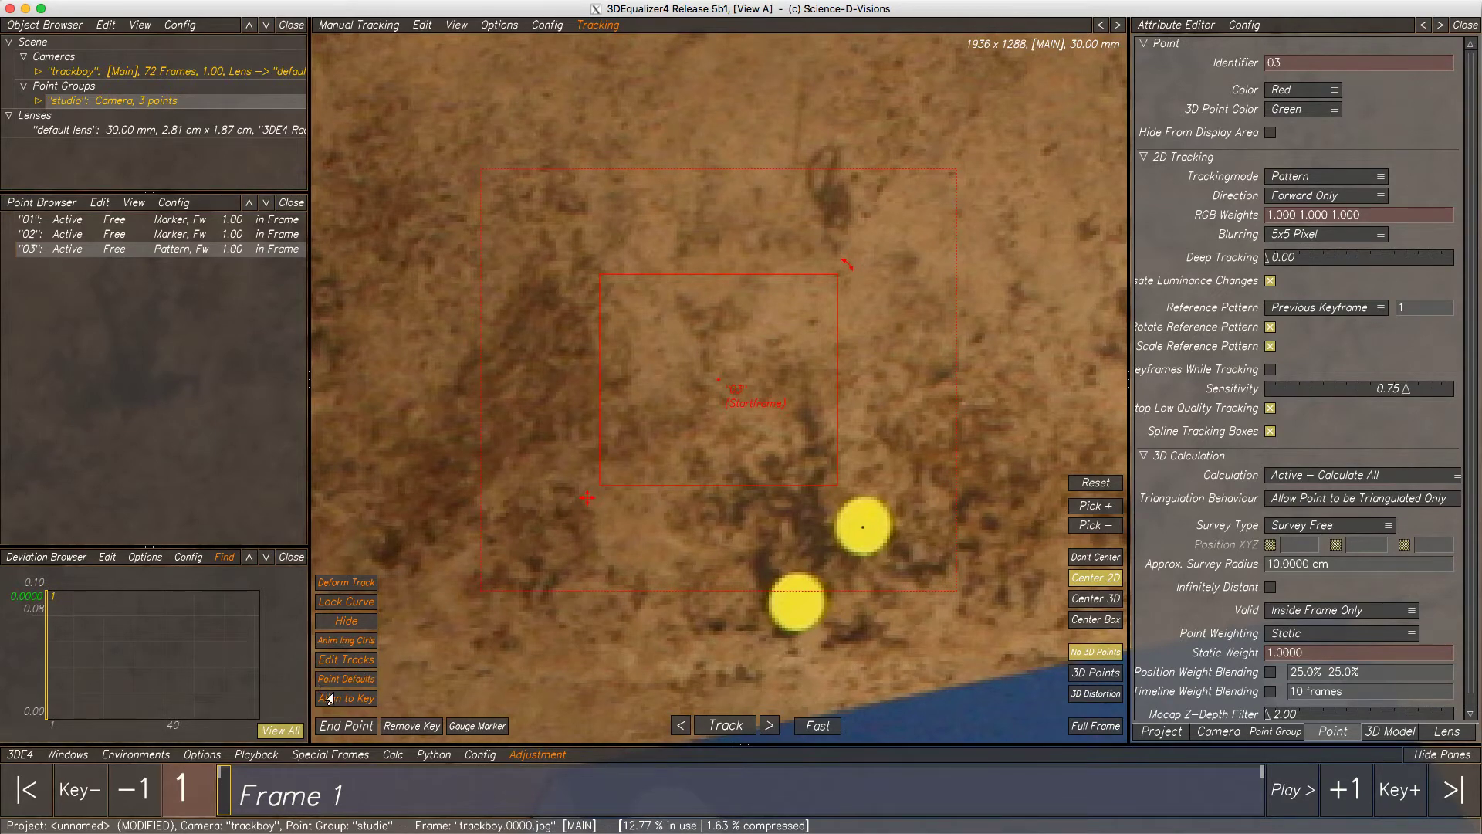
Add the Define Point Defaults tool as a horizontal pane above the Point Browser and reduce its height to keep the point list visible
click(172, 204)
mouse_move(200, 272)
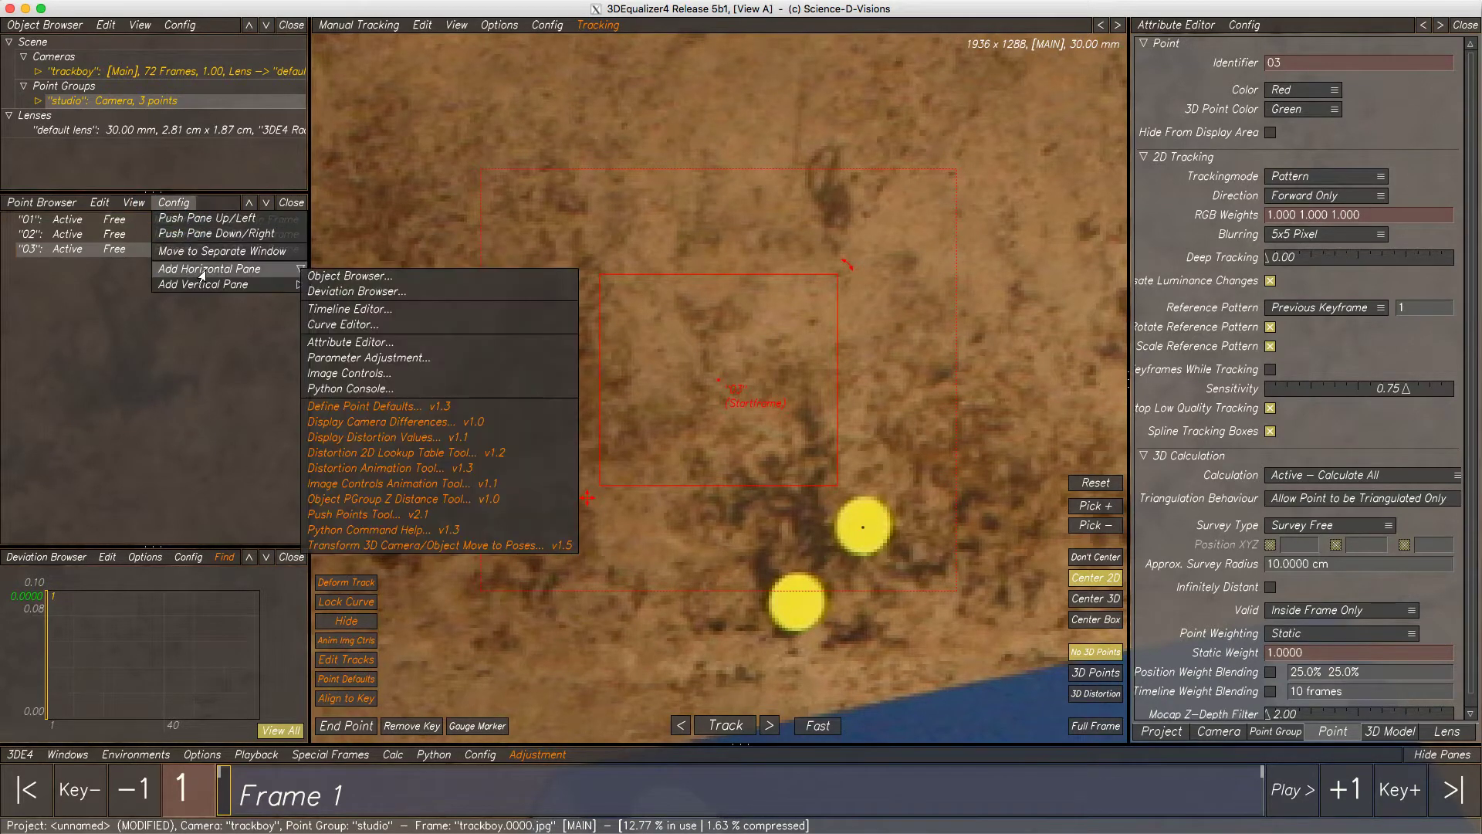
click(464, 409)
drag(181, 336, 177, 557)
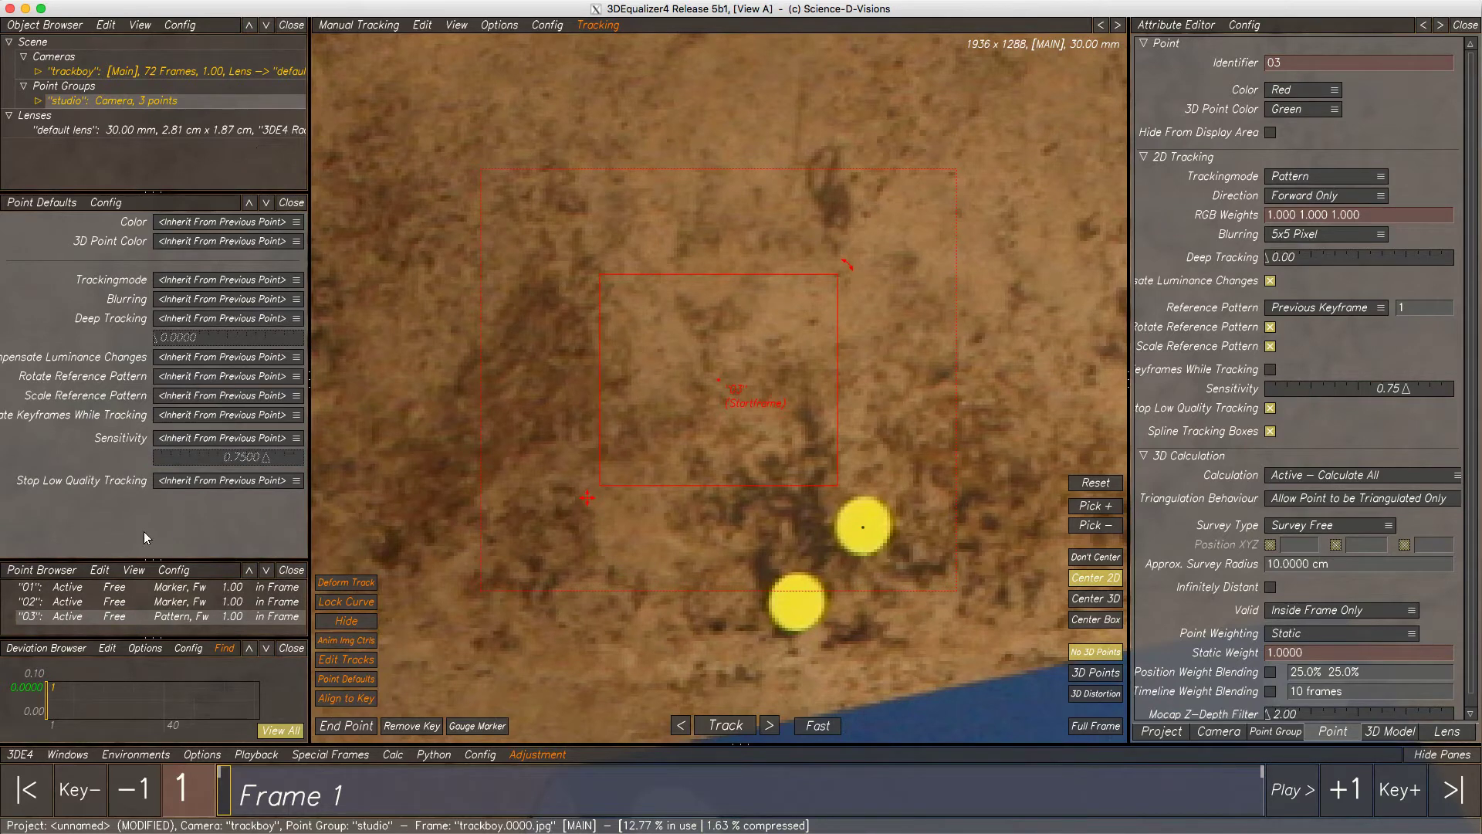
drag(150, 559, 190, 322)
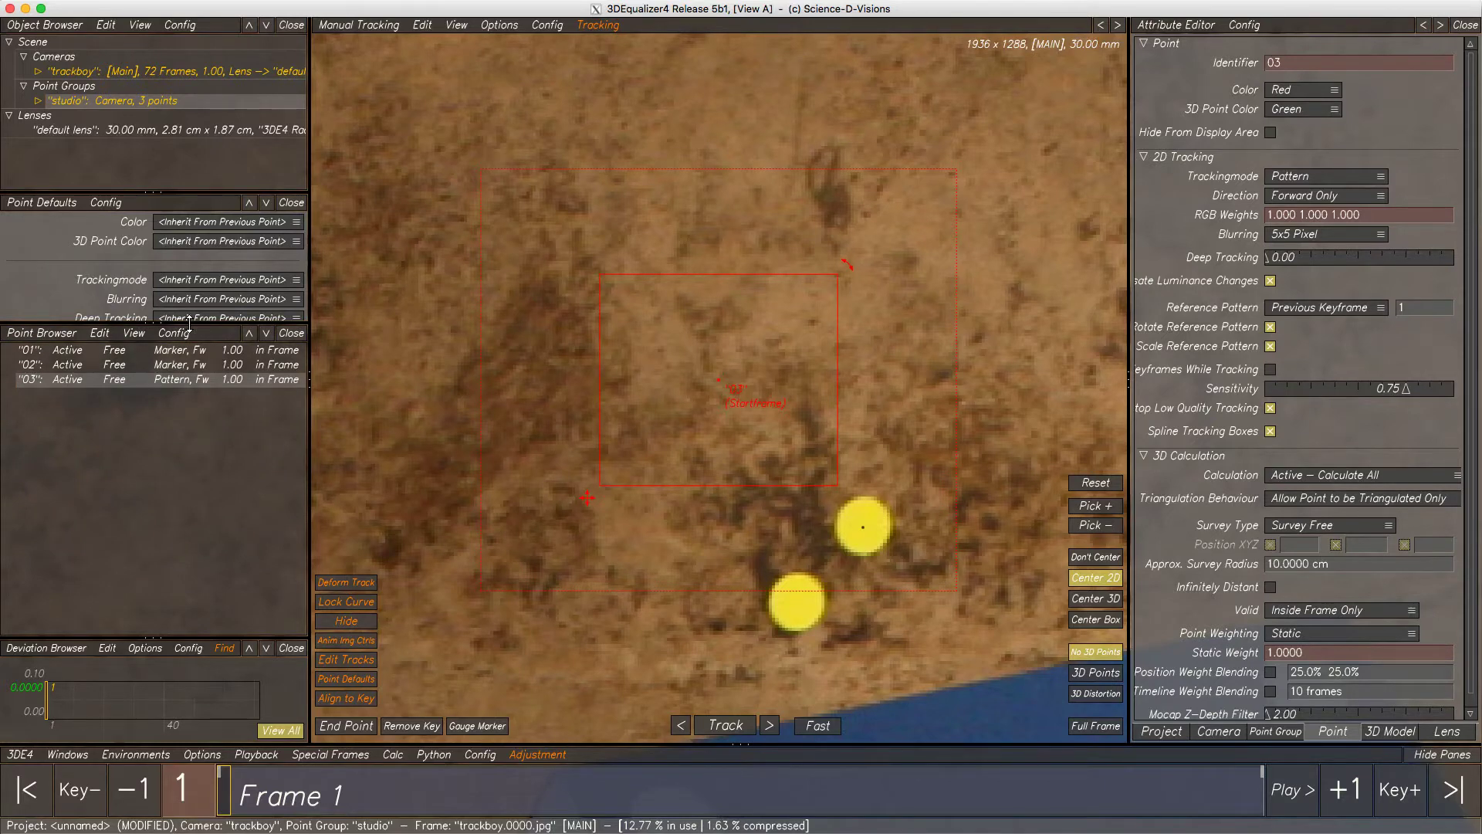
Set the point defaults to tracking mode Marker and color Black
click(241, 281)
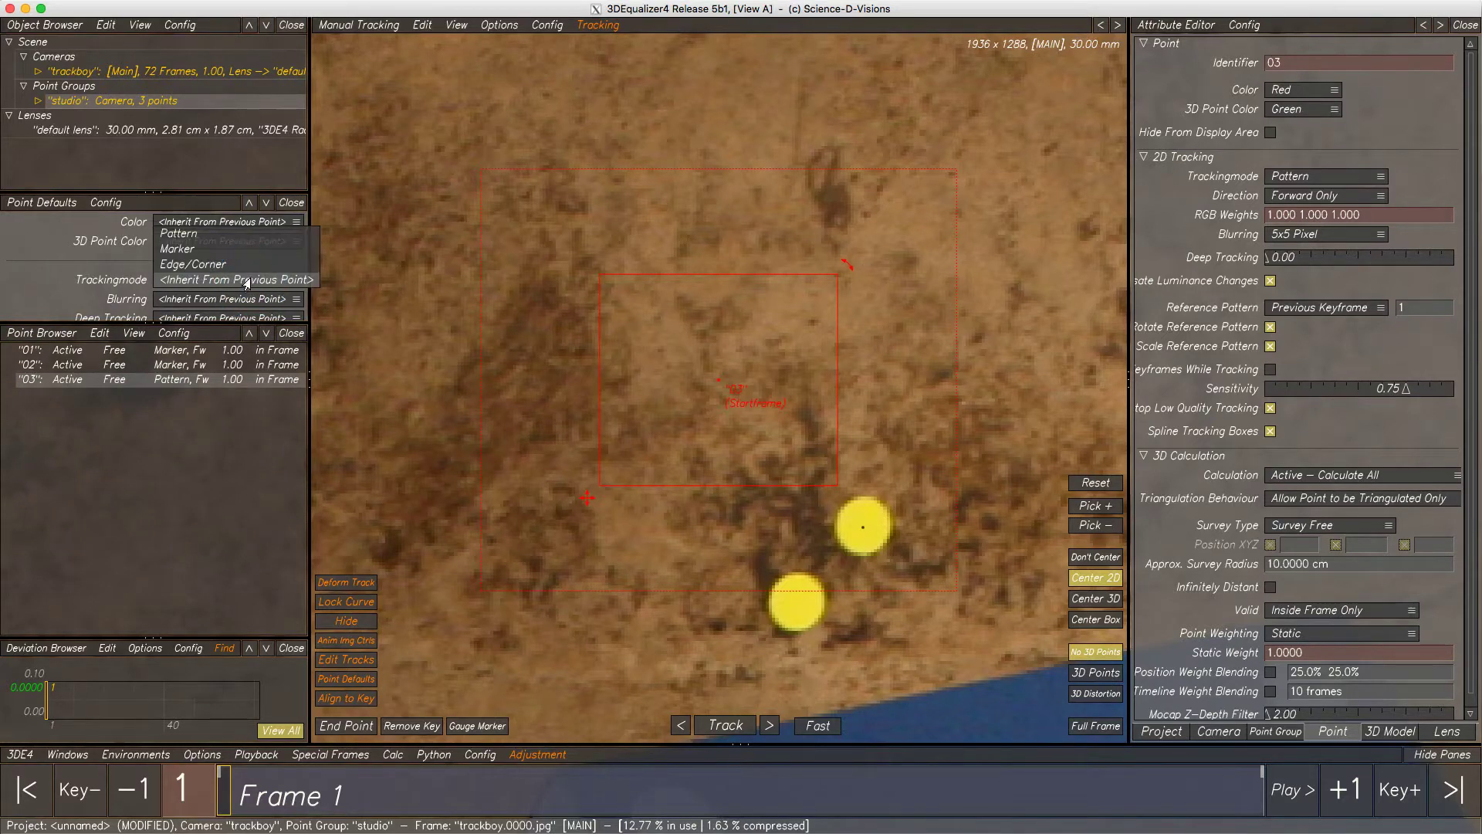
click(247, 249)
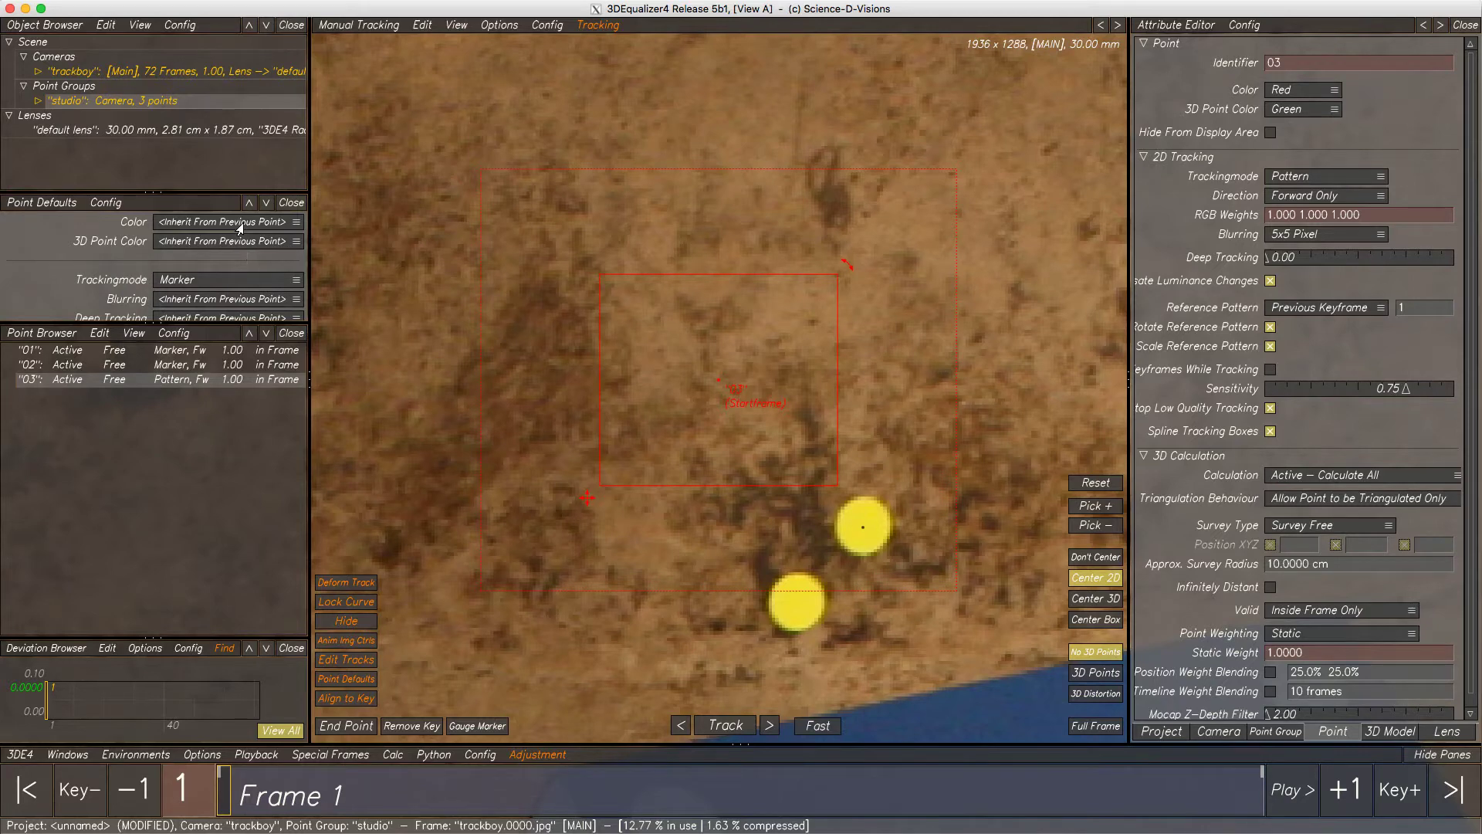
click(238, 222)
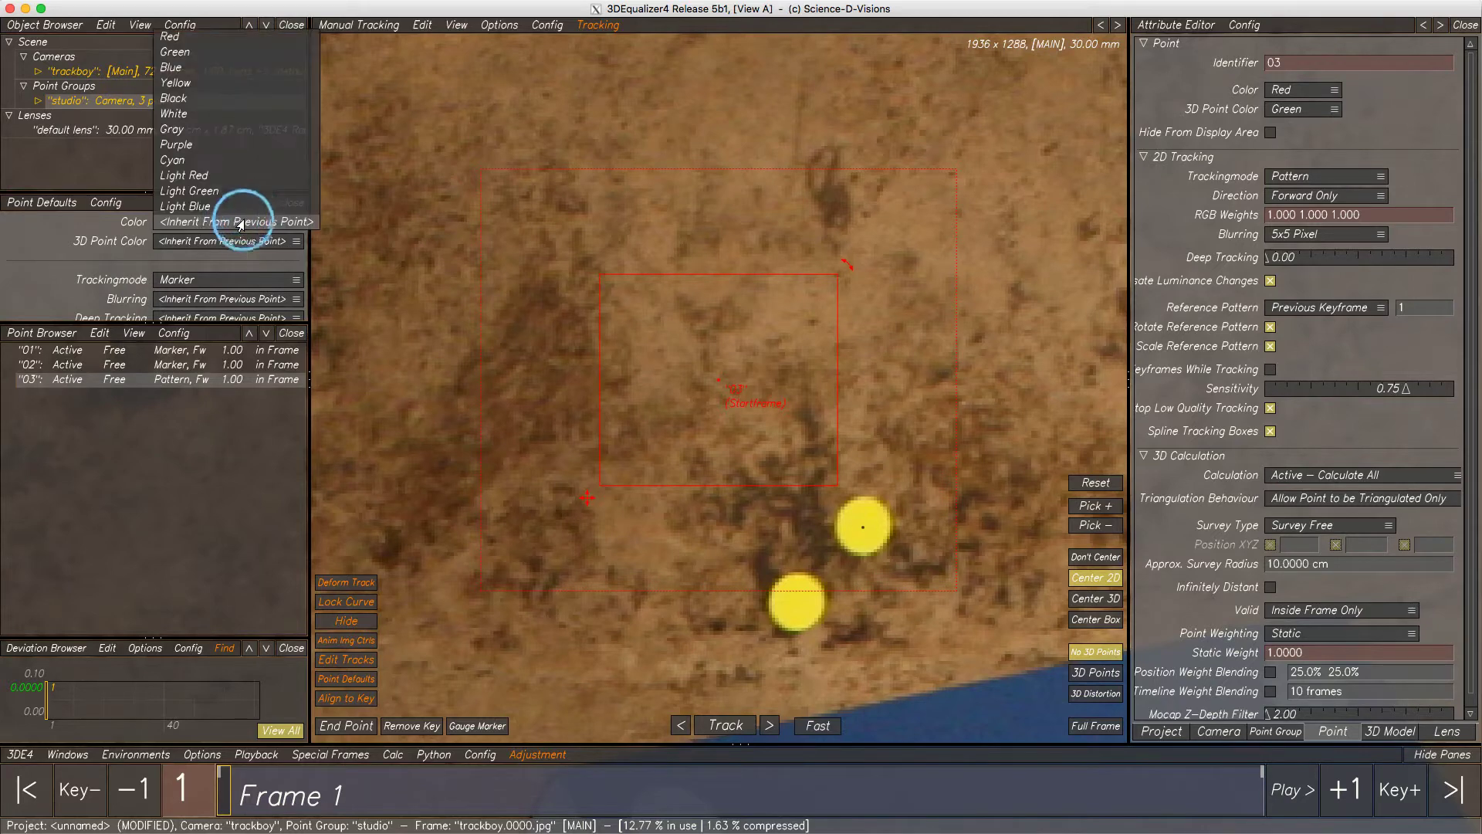
click(239, 102)
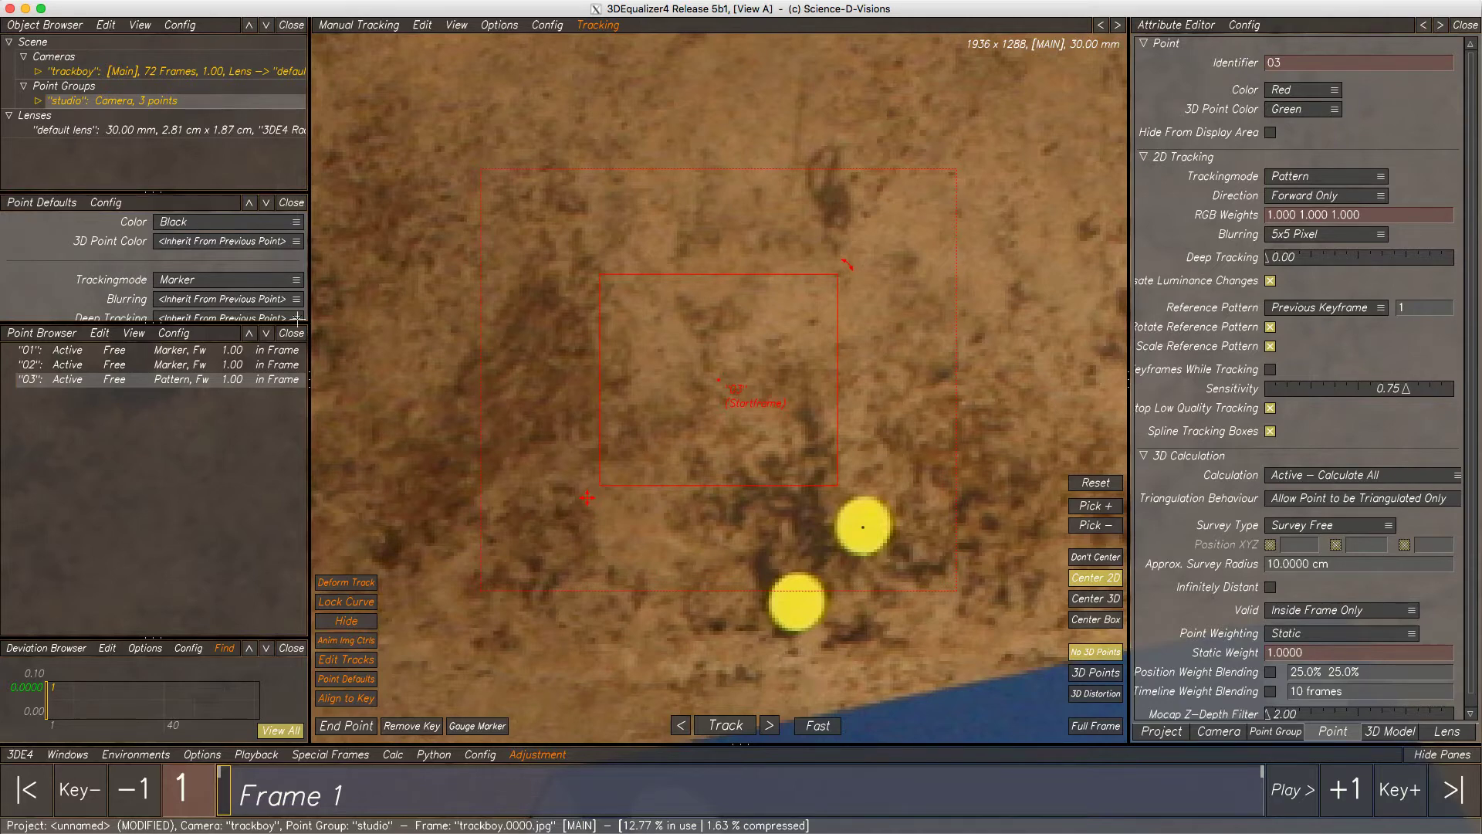
Create a test point on the bare wall, and delete it together with the unneeded pattern point 03
ctrl+click(554, 323)
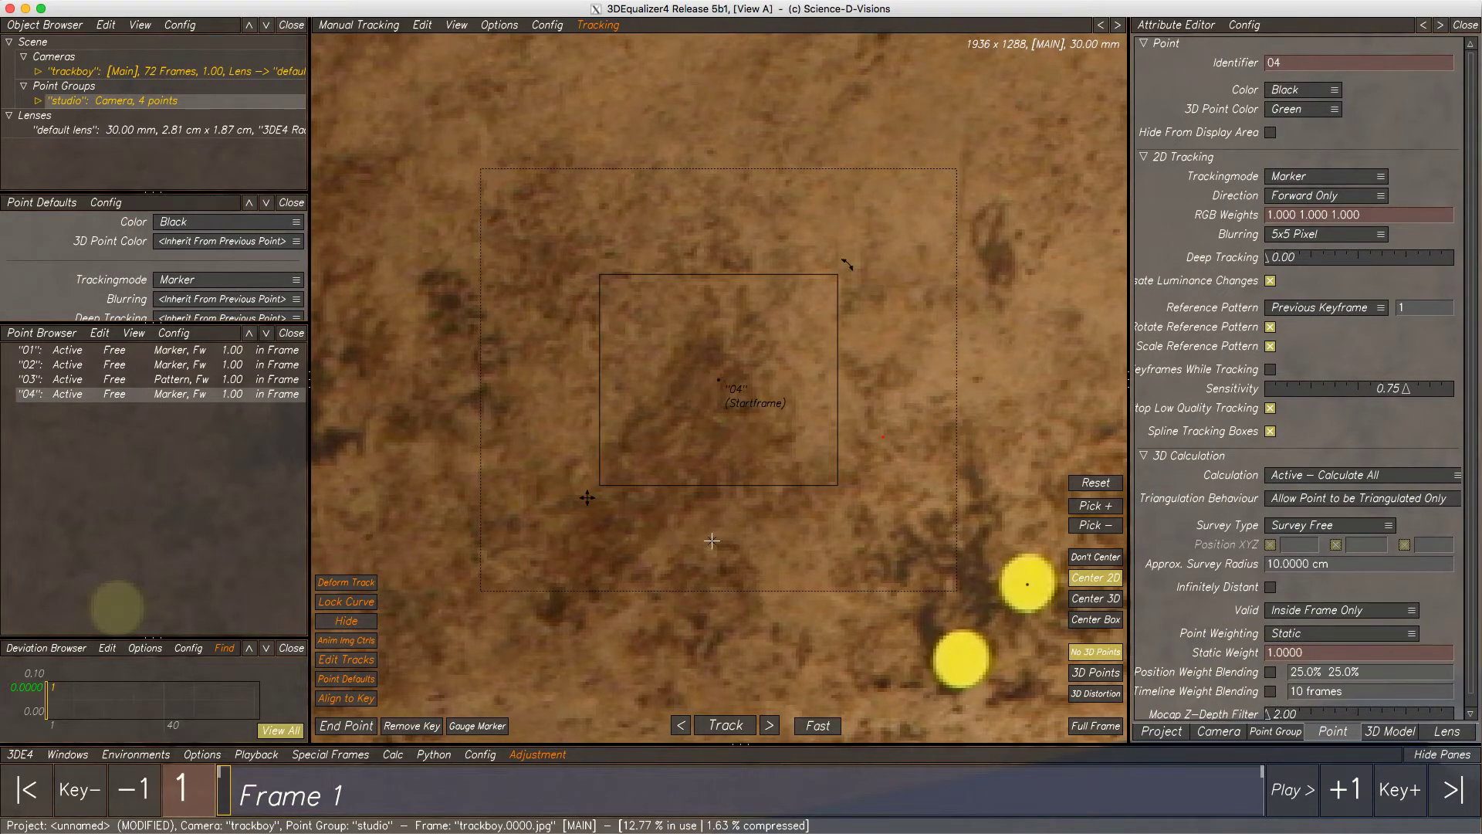
ctrl+click(116, 379)
key(Delete)
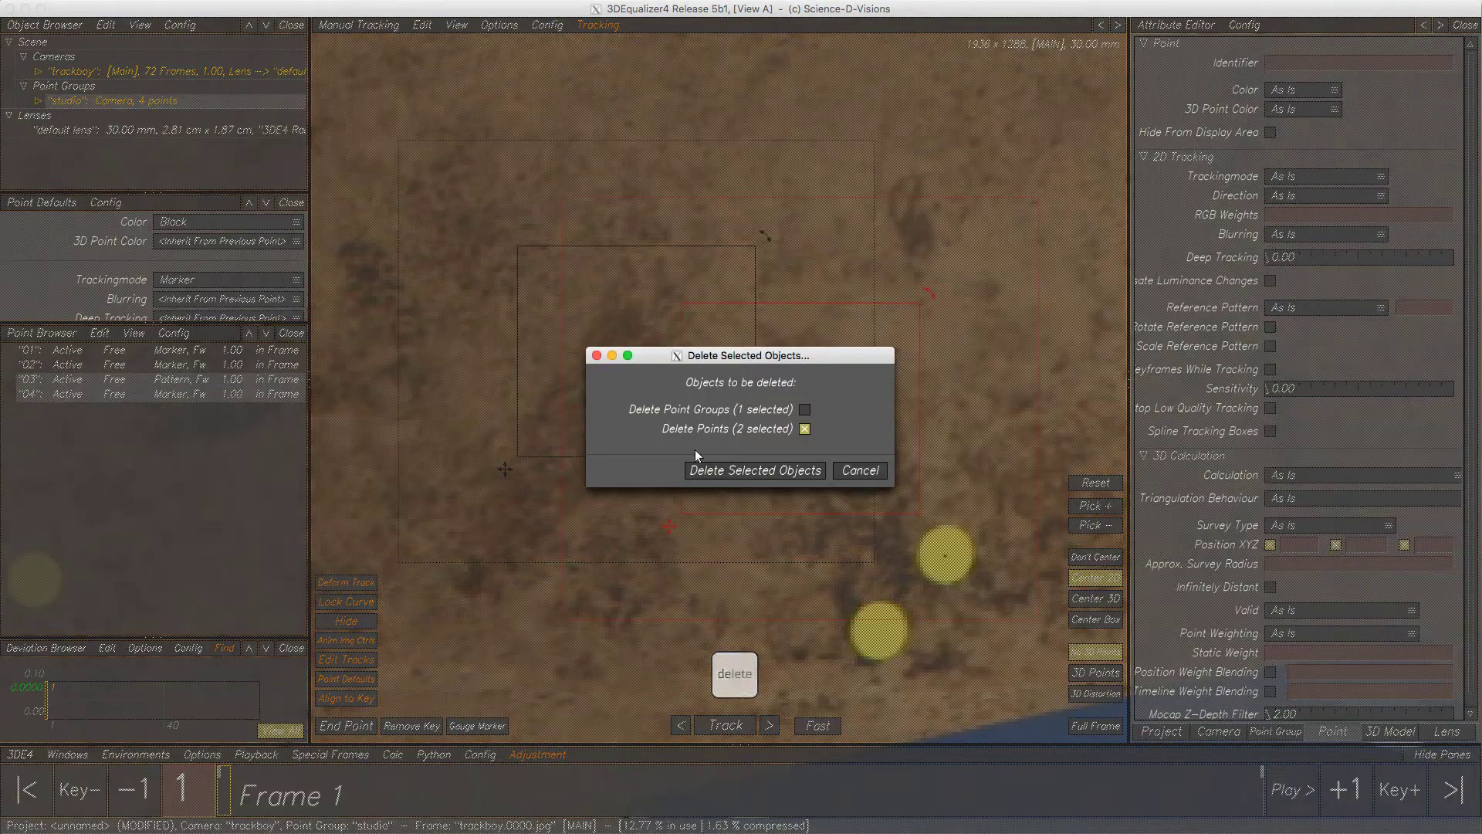
click(722, 465)
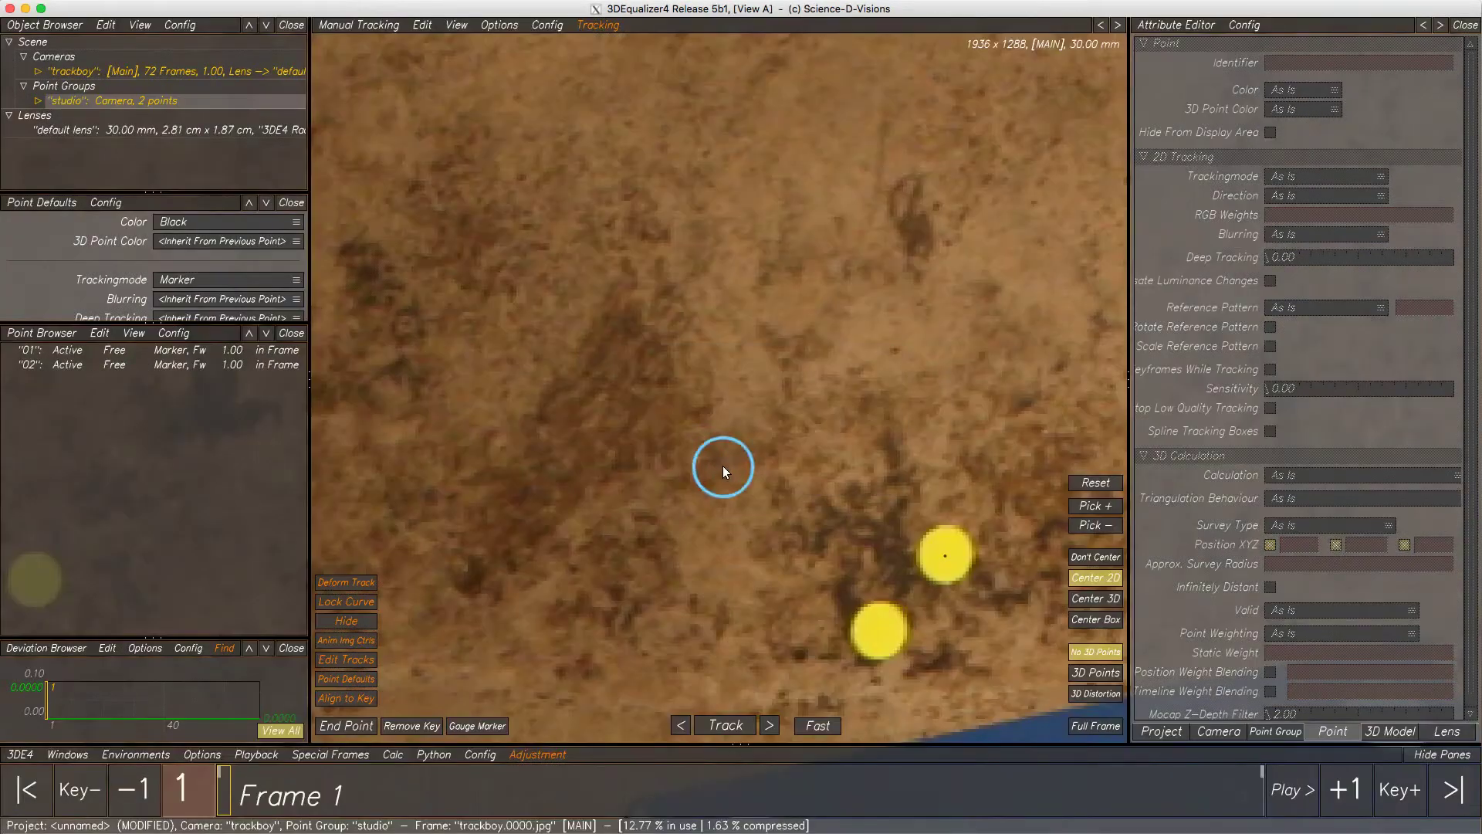
Gauge the marker under point 02, track it through the whole sequence and return to frame 1
click(161, 365)
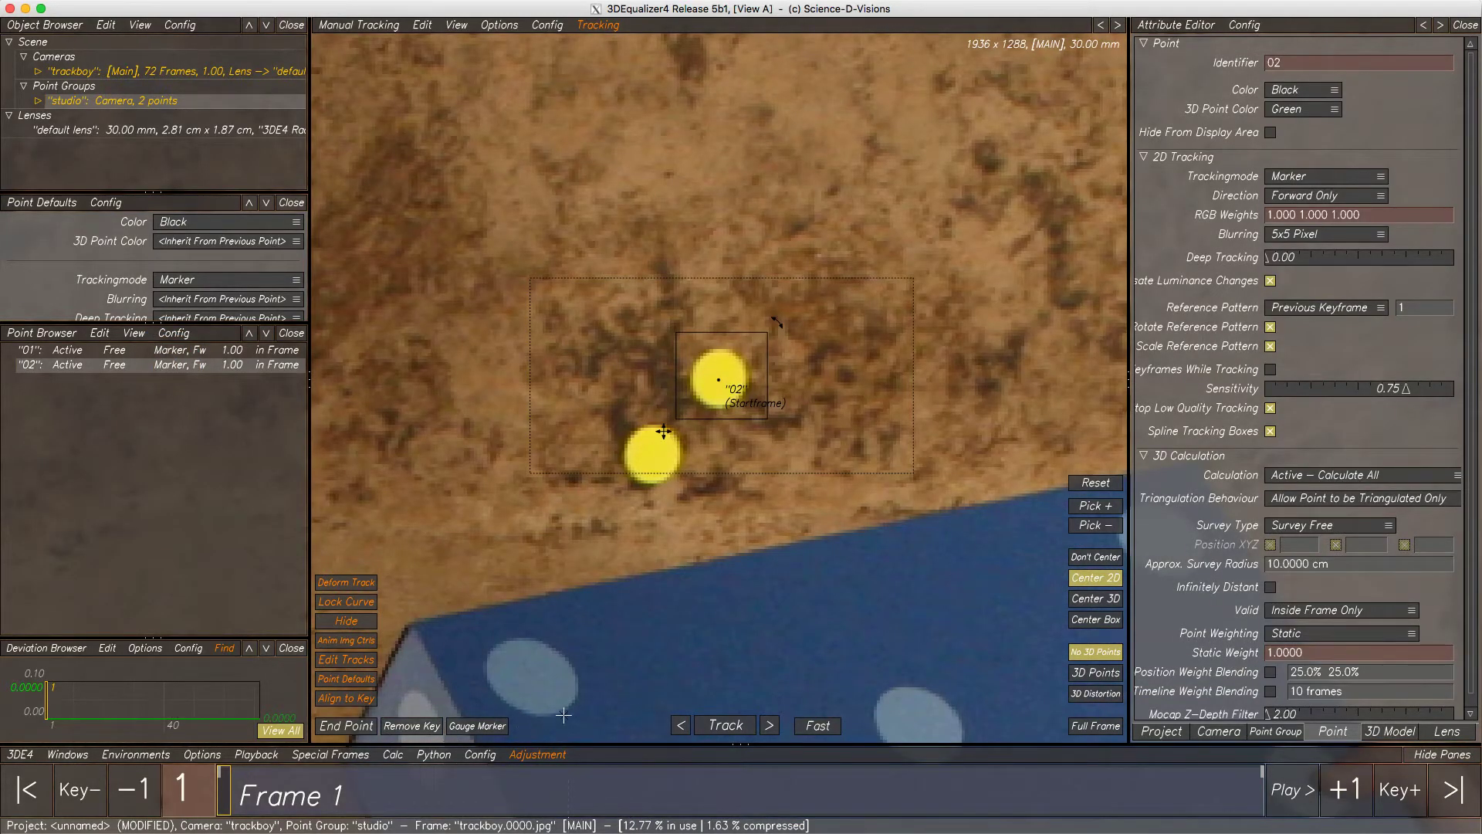
key(x)
drag(663, 431, 664, 430)
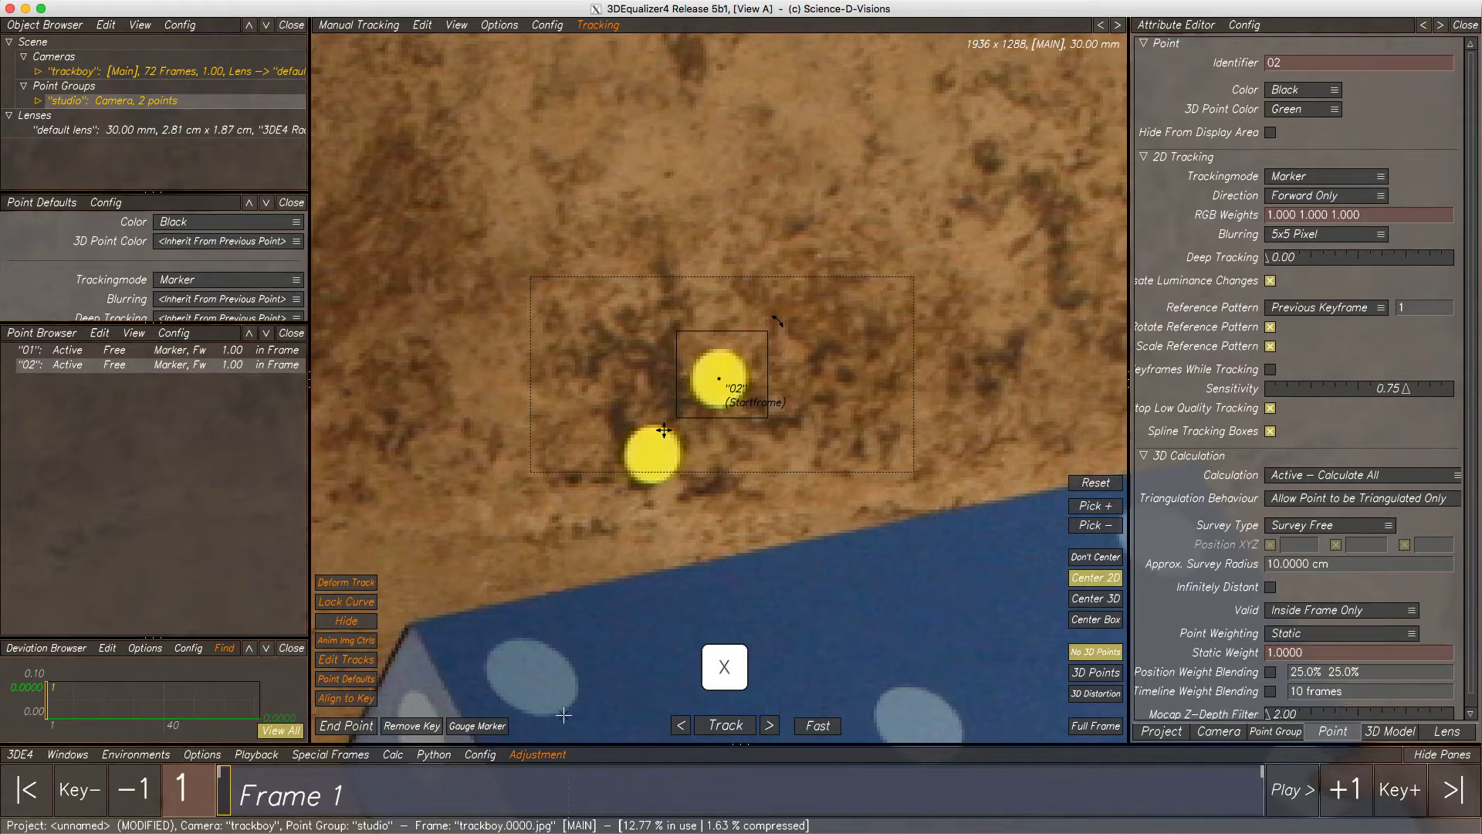
click(726, 725)
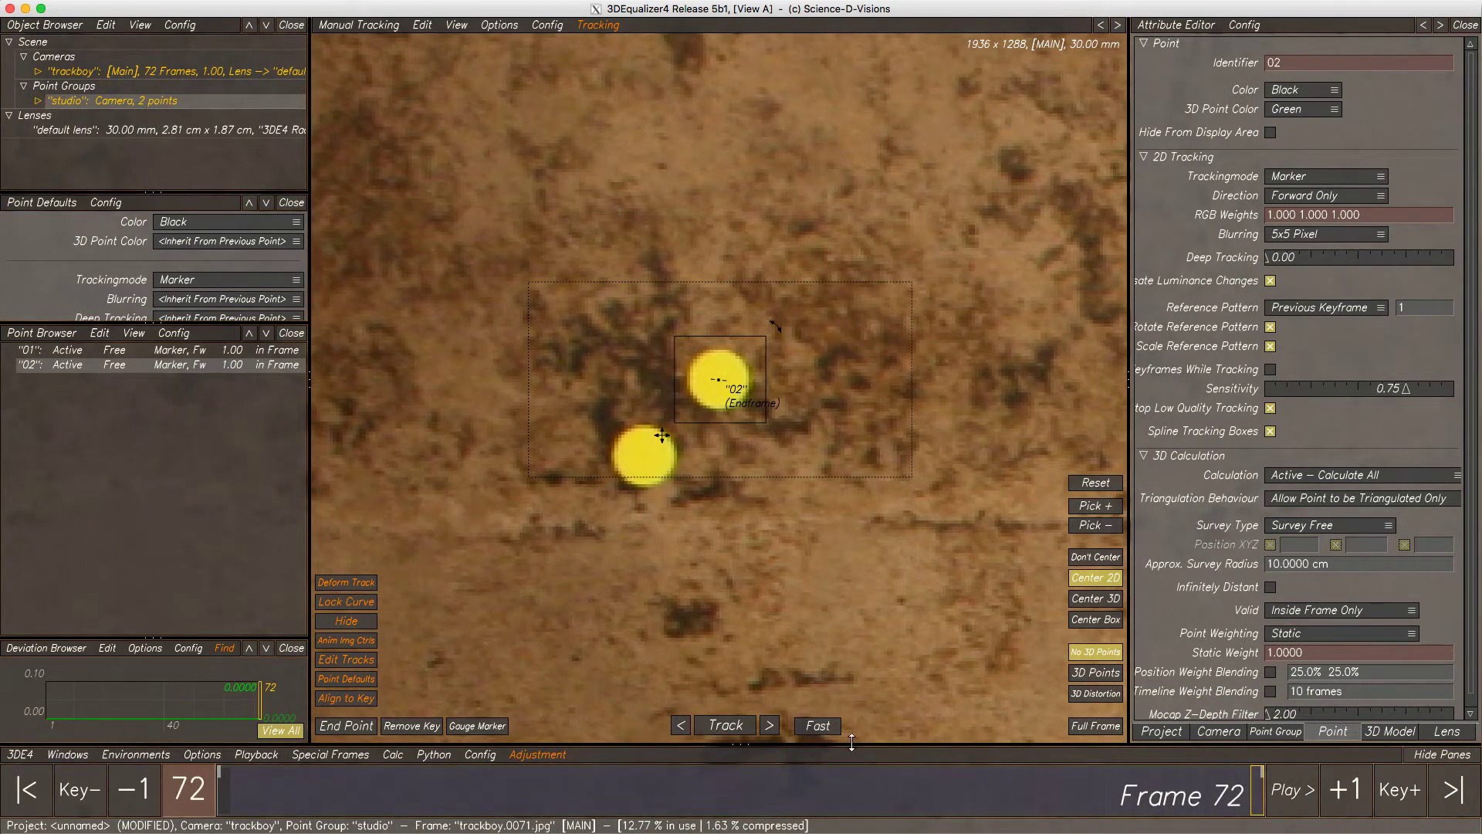
drag(1260, 801, 195, 795)
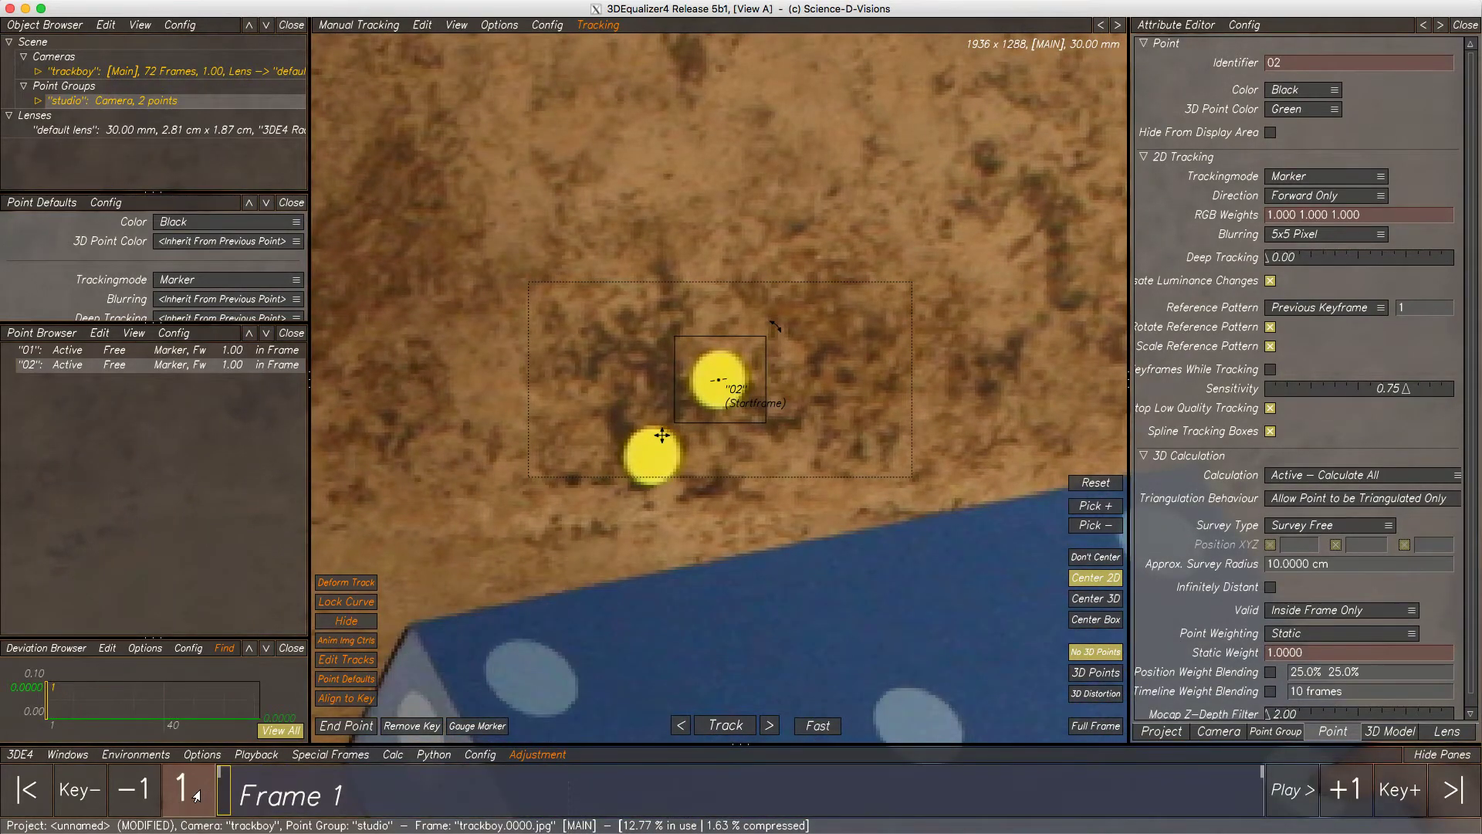
Deselect point 02, create a tracking point on the single yellow marker above the paired ones and track it through the sequence
key(space)
ctrl+right_drag(581, 206, 587, 386)
ctrl+click(599, 247)
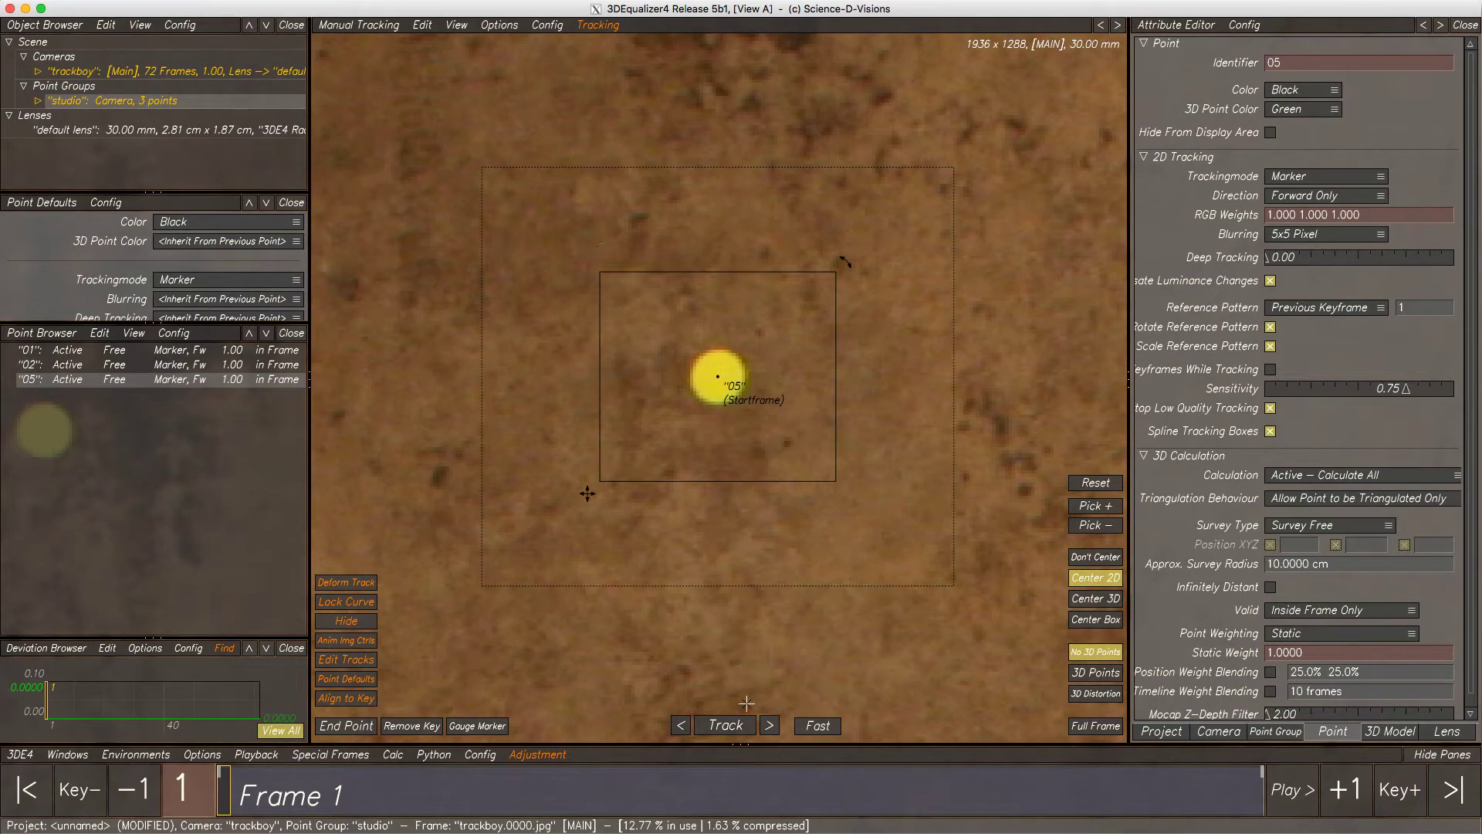
click(727, 726)
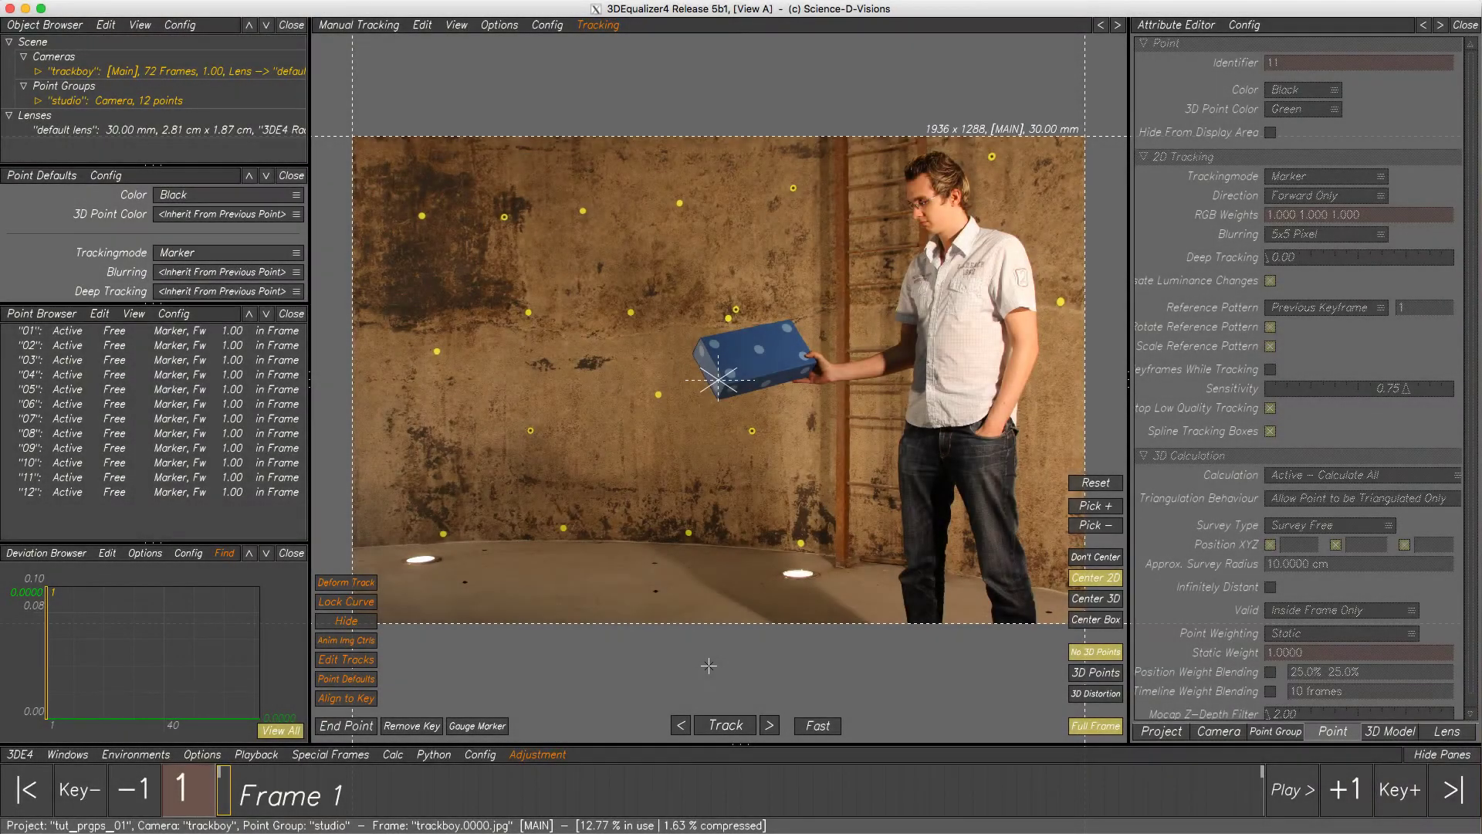
Calculate the whole scene from the twelve tracked studio points and accept the result
drag(133, 331, 132, 505)
mouse_move(223, 787)
mouse_down()
mouse_move(484, 805)
mouse_move(1264, 799)
mouse_move(223, 788)
mouse_up()
ctrl+alt+shift+drag(529, 652, 691, 683)
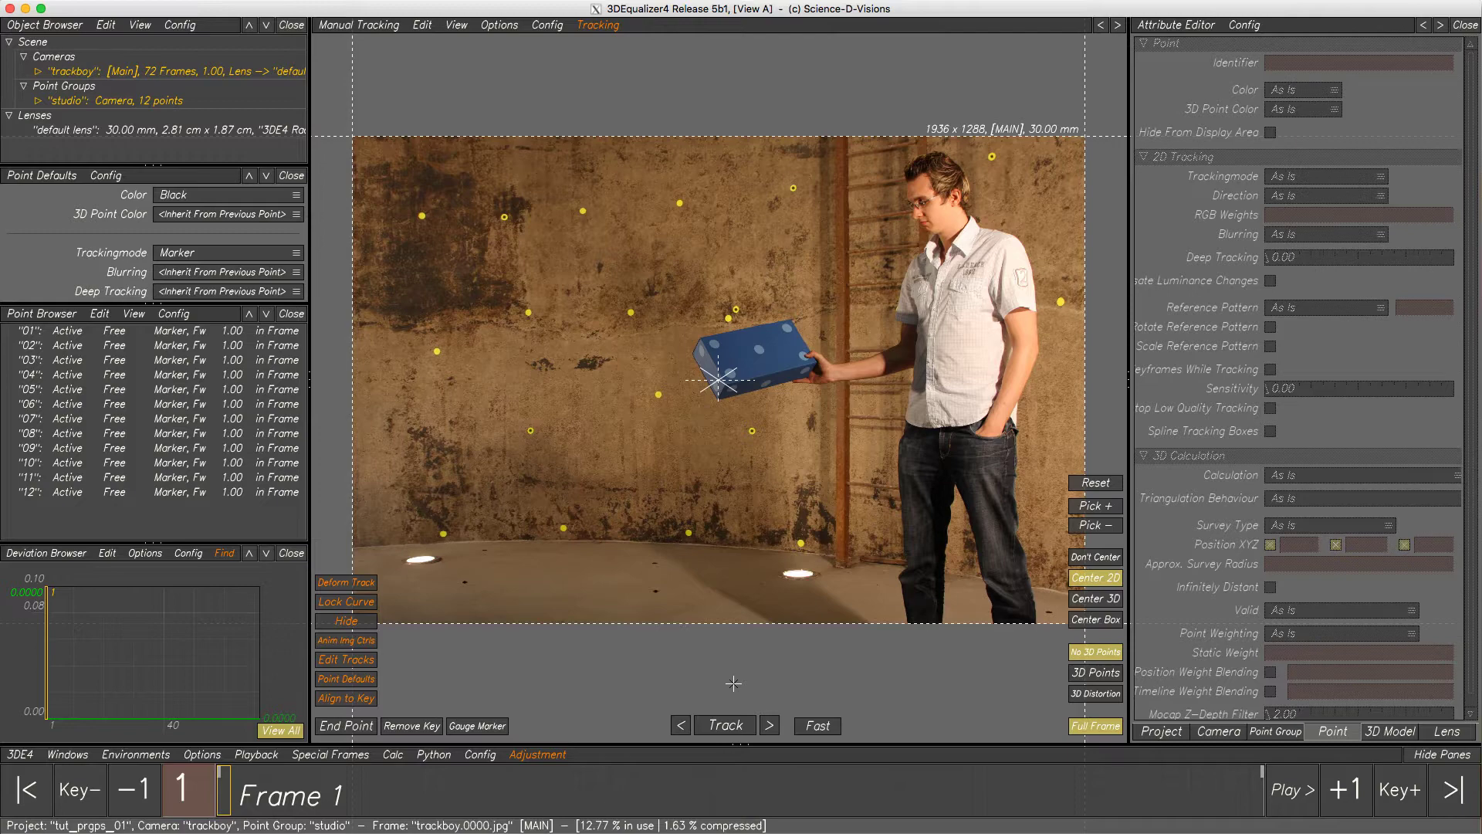
key(alt+c)
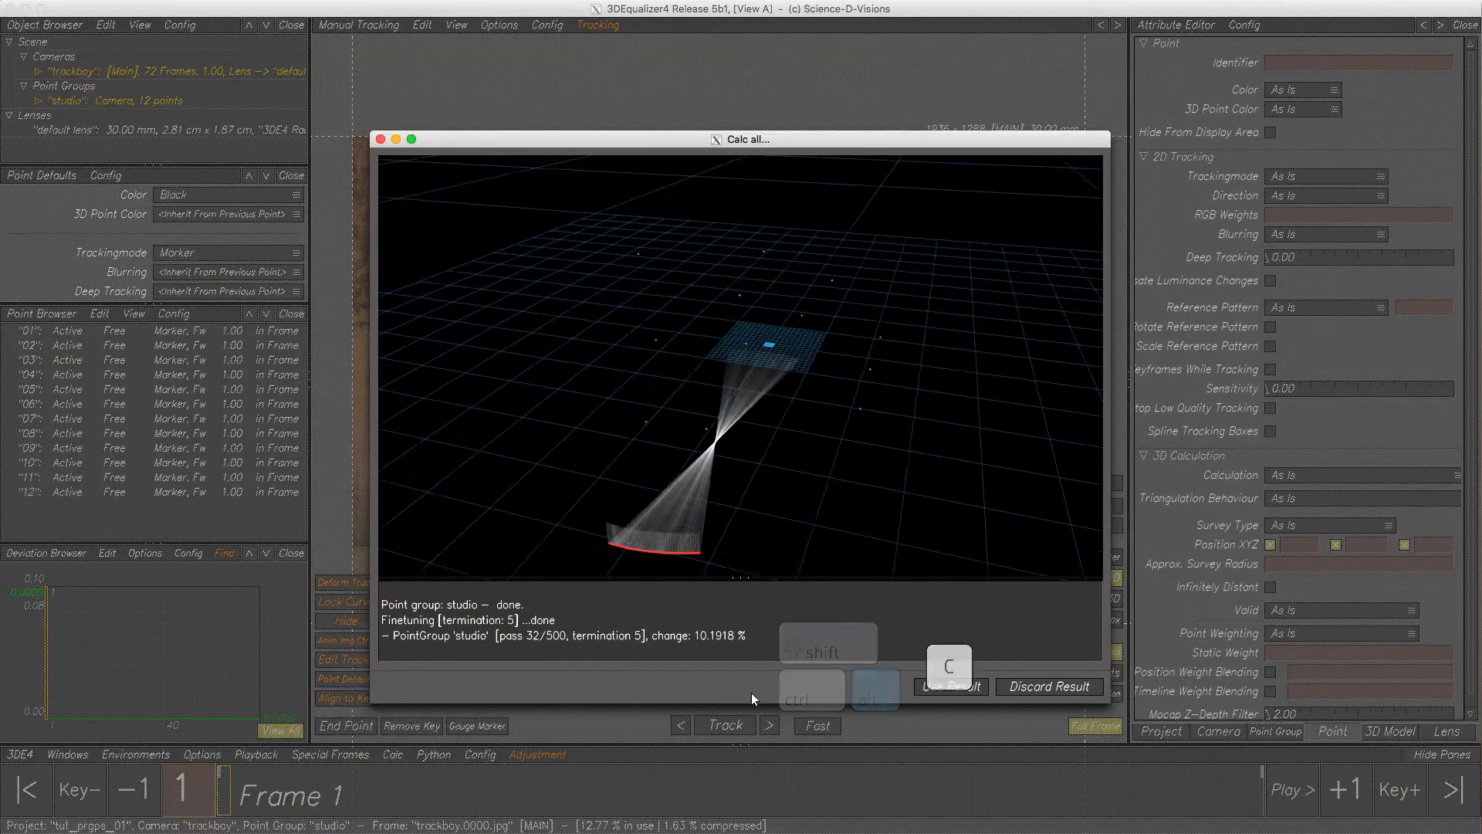
click(943, 684)
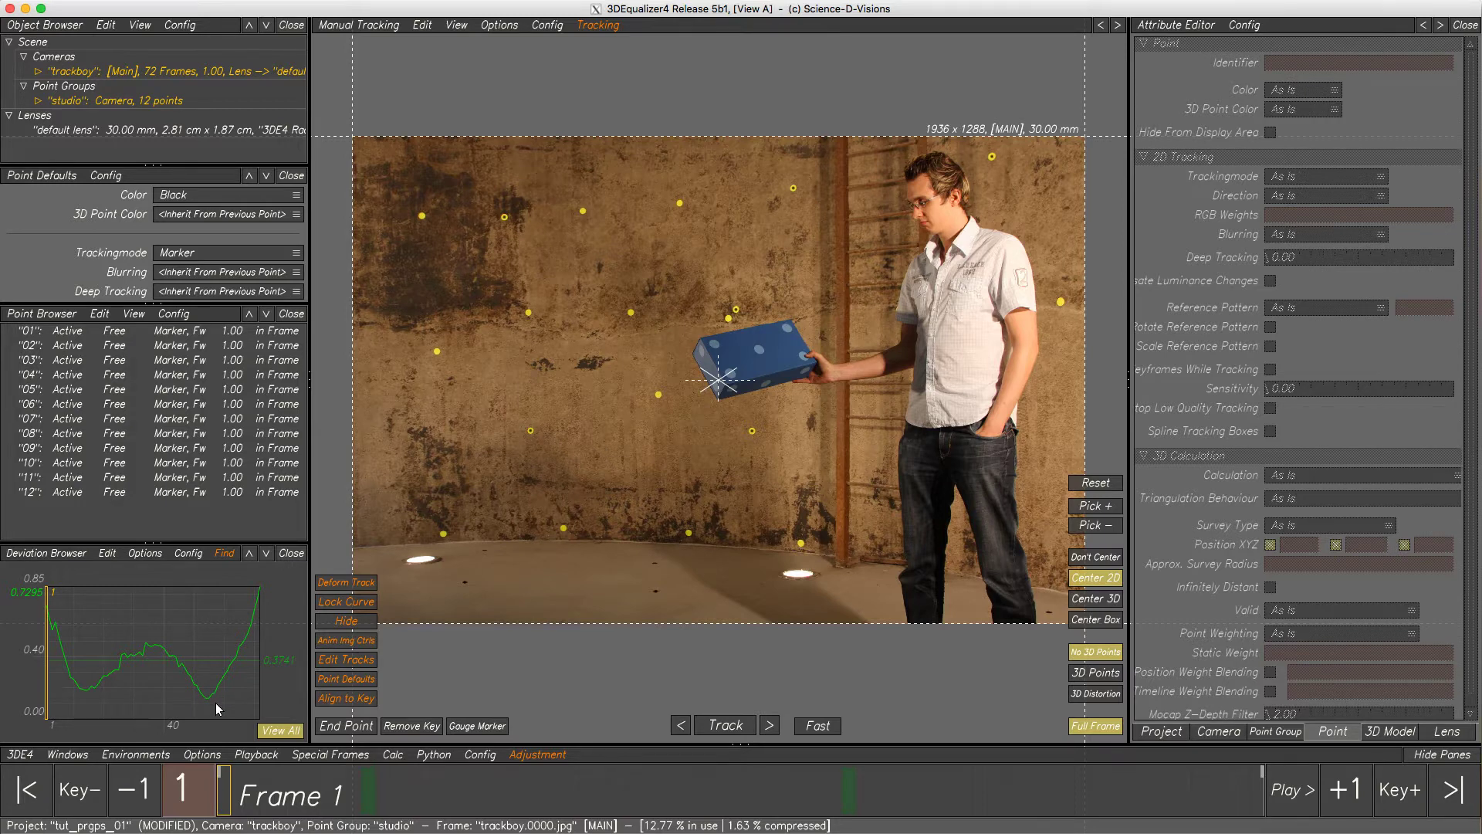
Show the 3D Orientation controls, play the sequence to check the solved camera motion and points, and return to frame 1
click(363, 26)
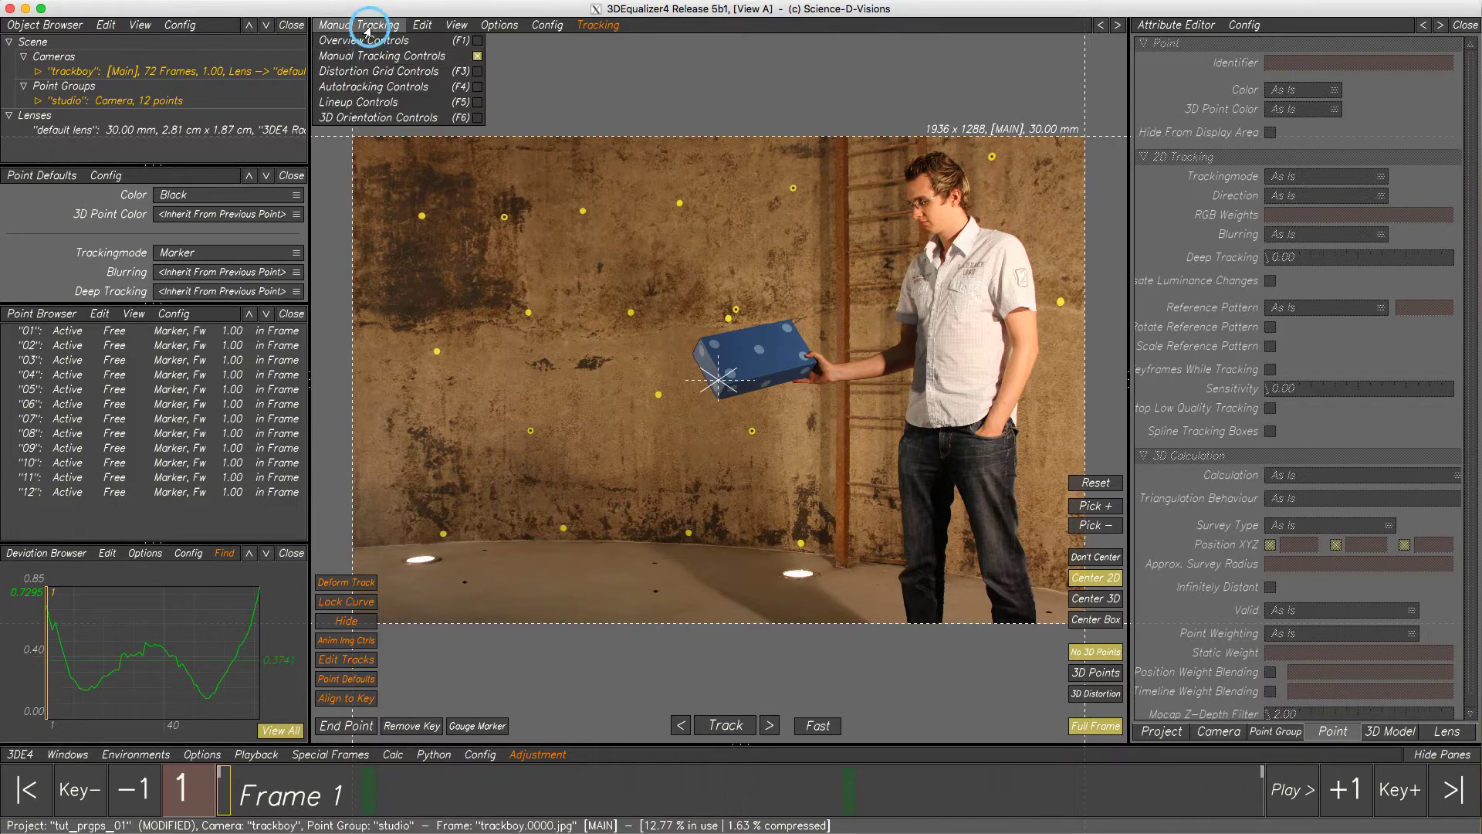
click(368, 126)
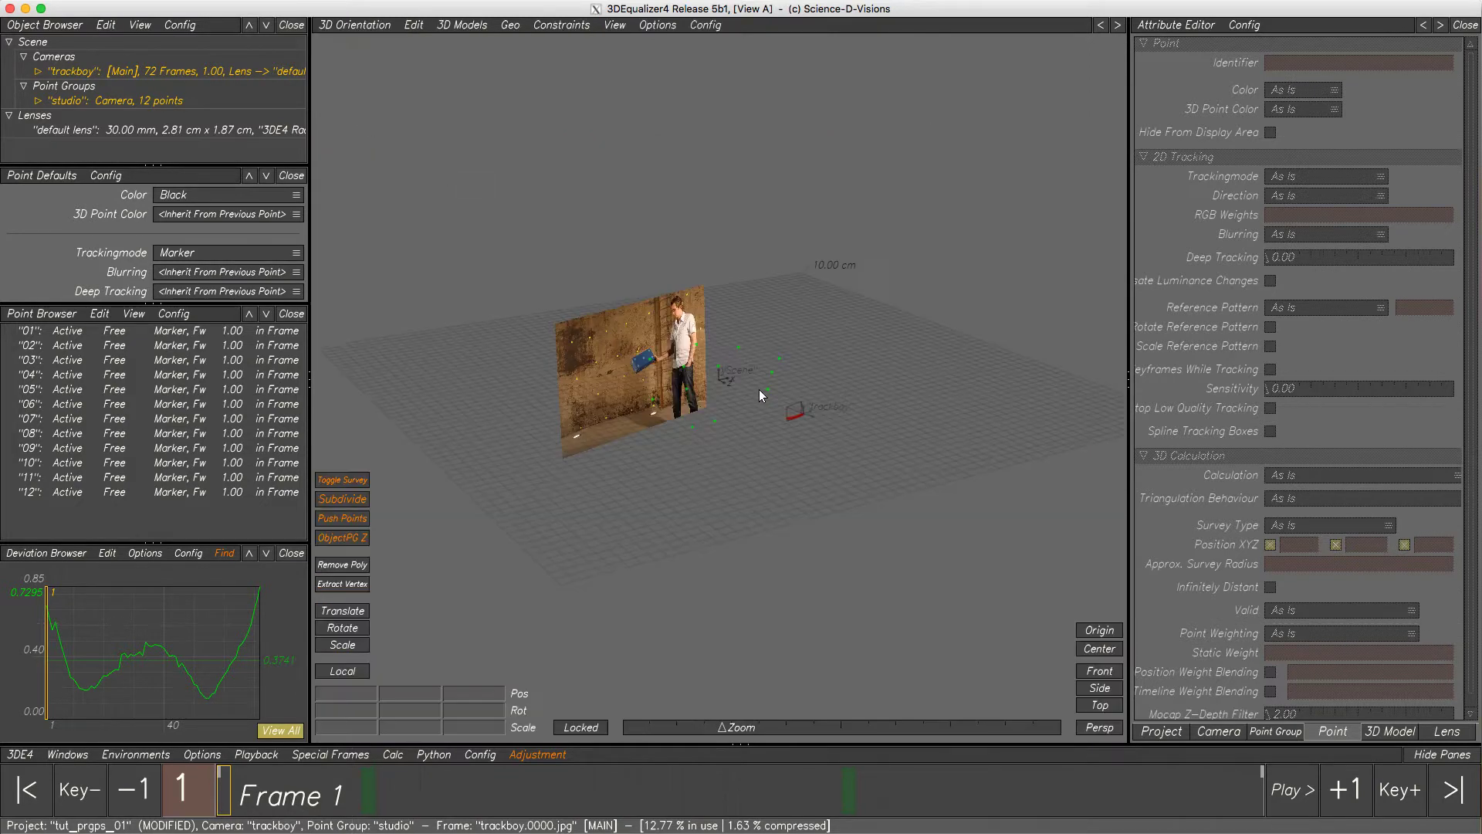
alt+right_drag(759, 395, 807, 472)
alt+drag(794, 470, 827, 482)
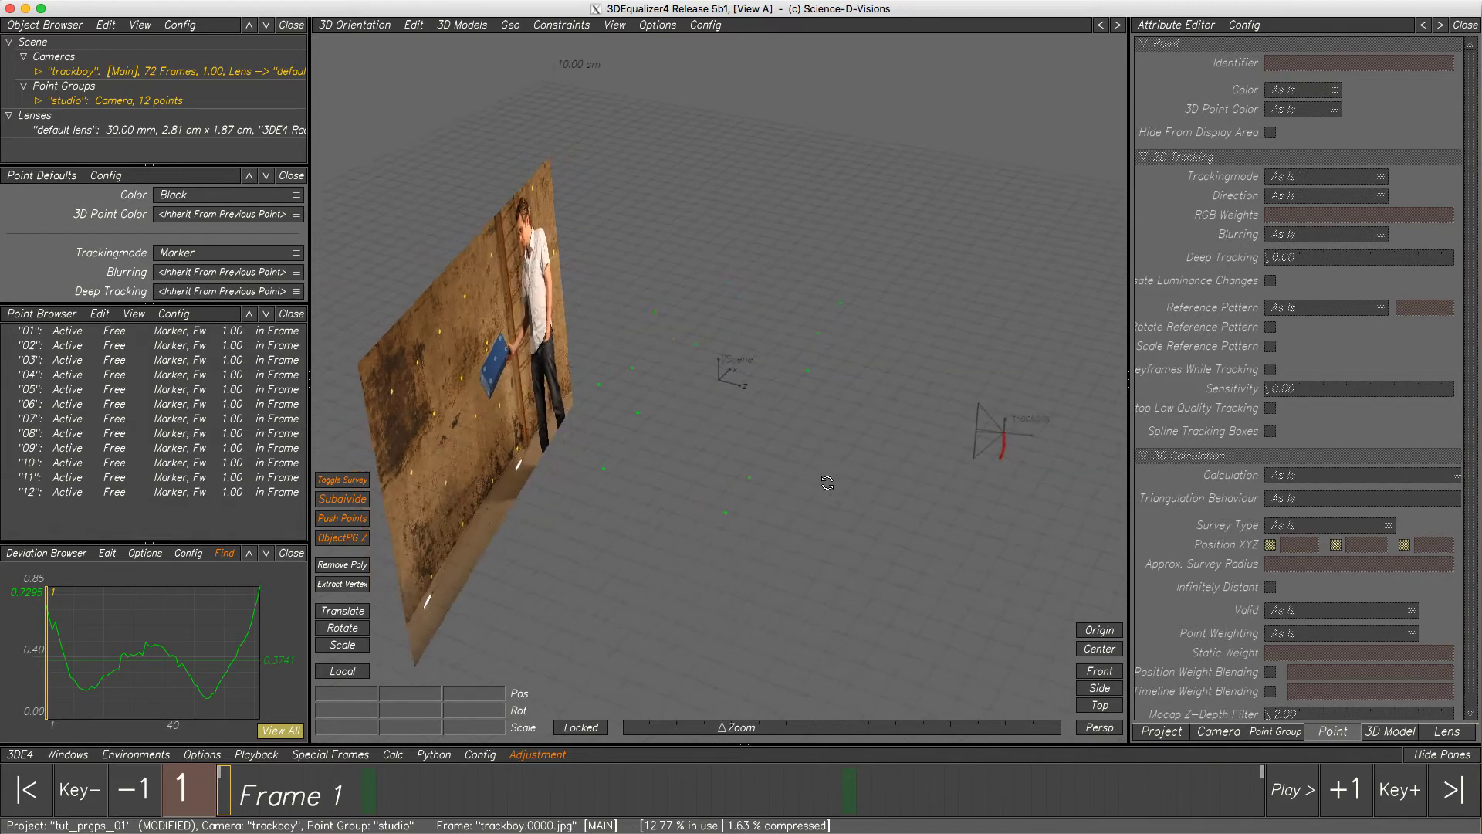
click(1287, 792)
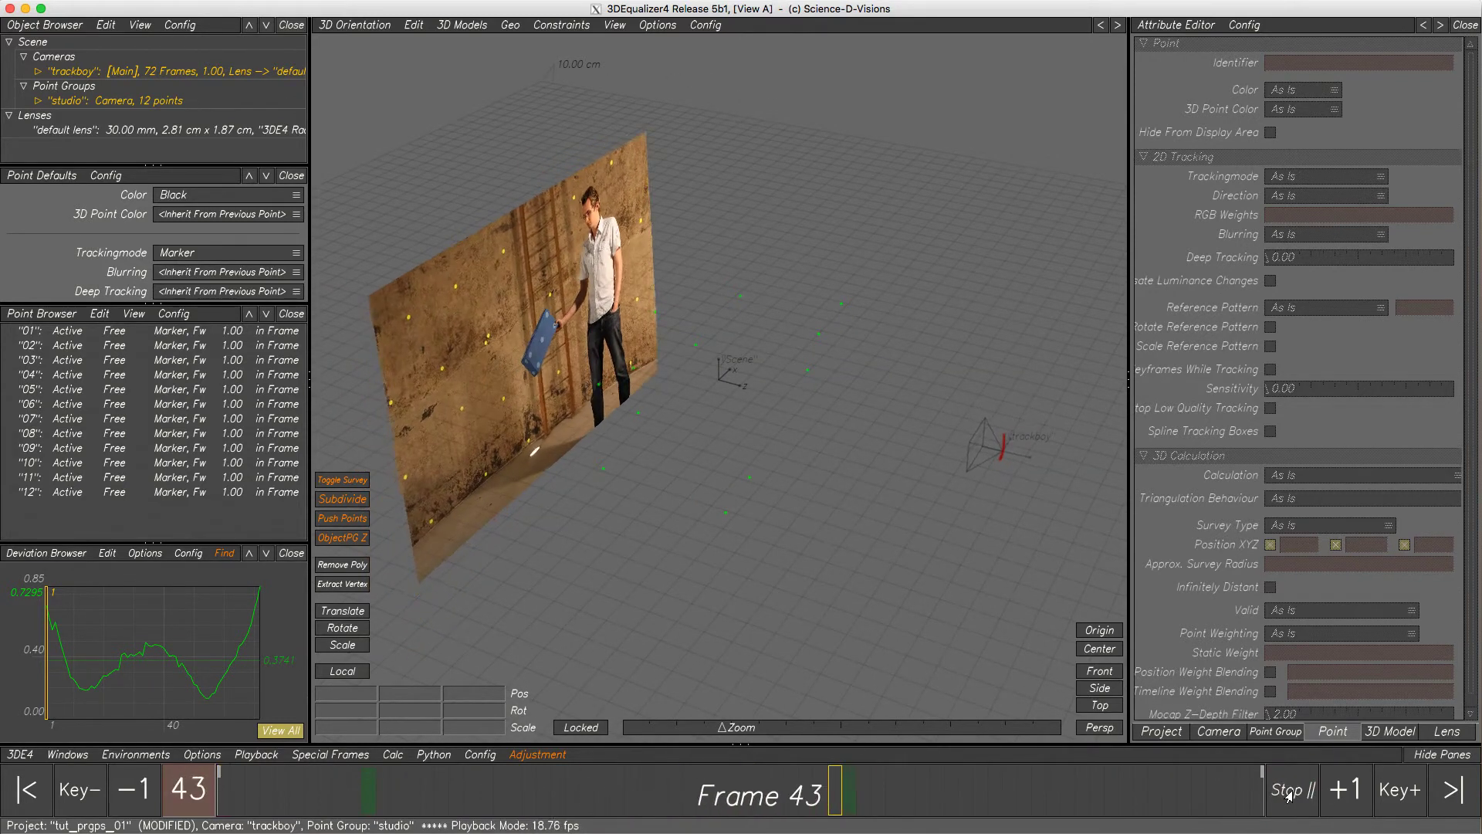
click(1287, 791)
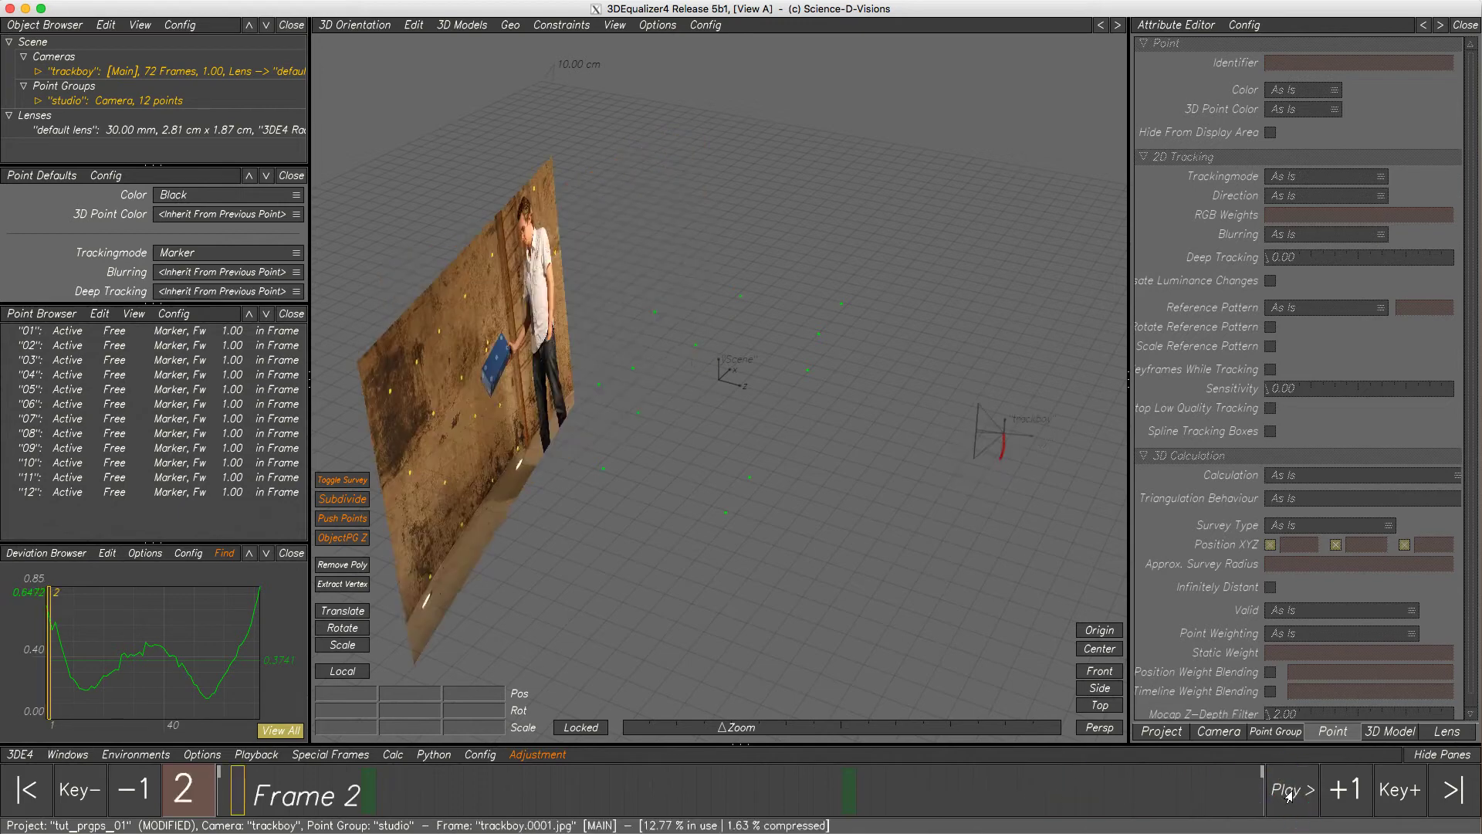
click(46, 788)
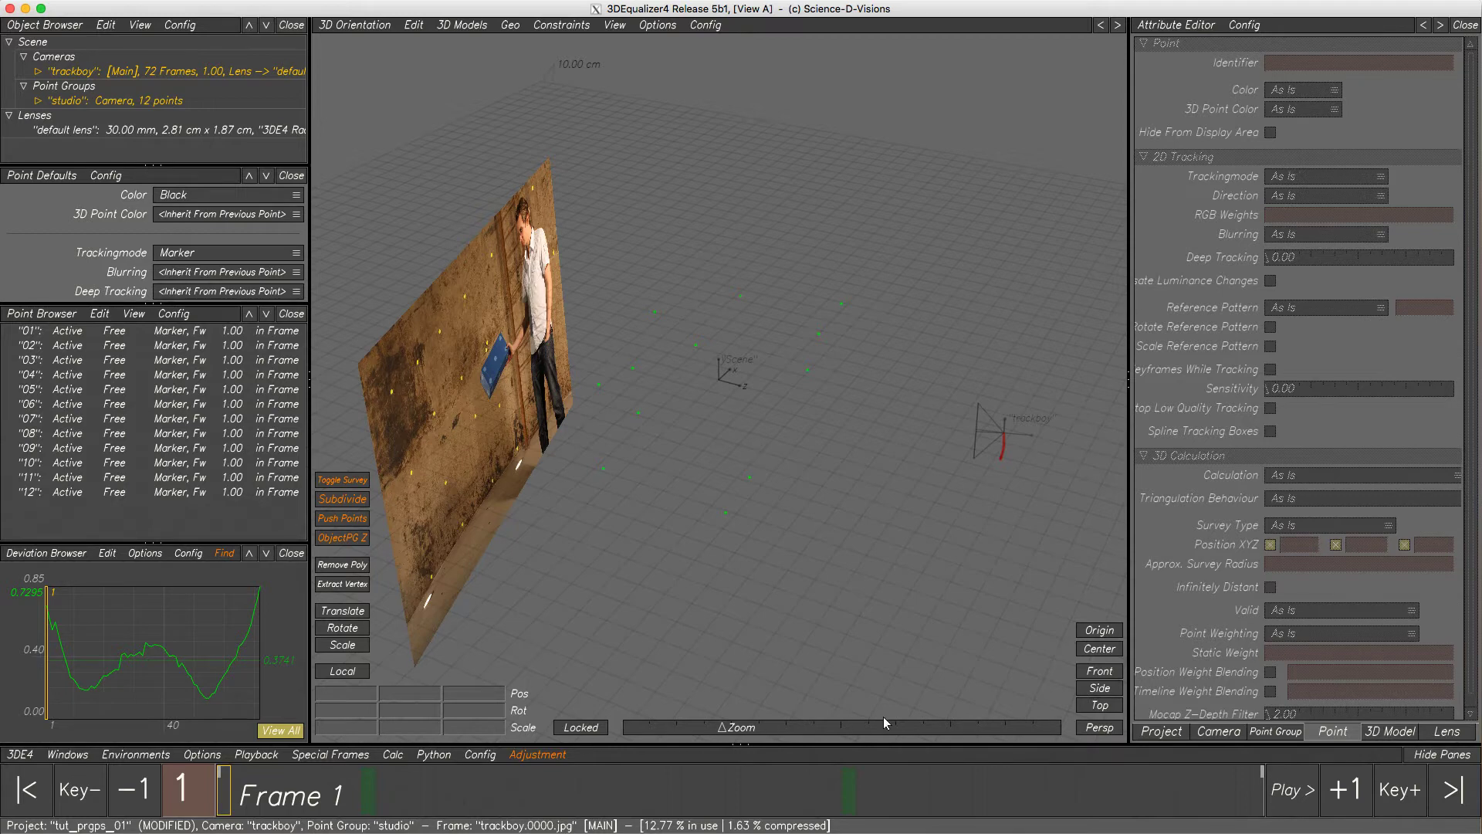
Select wall points 01 to 10 from the top view and create a mesh from them with a point filter of 0.50
click(1099, 705)
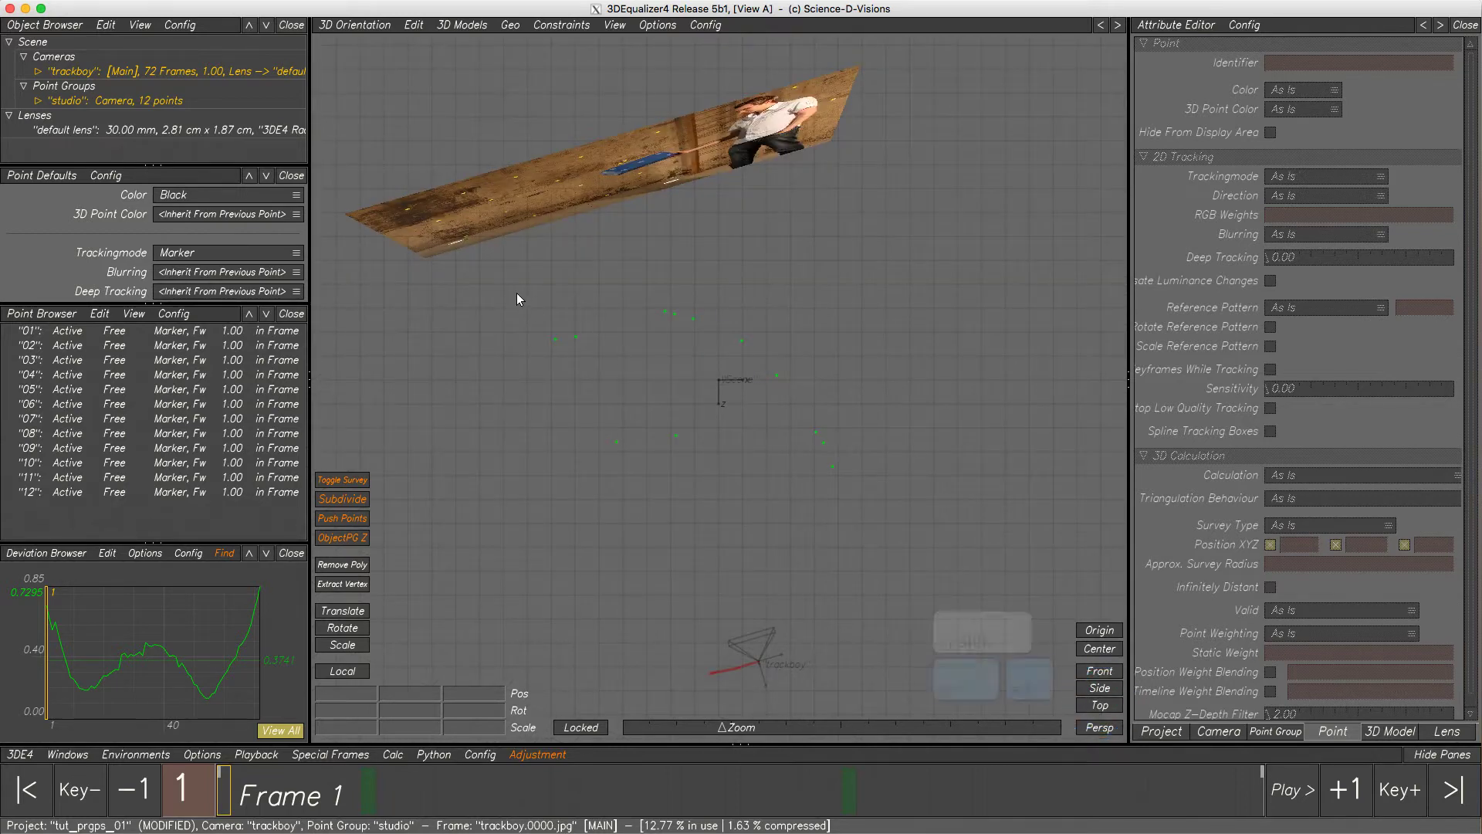
mouse_move(517, 294)
ctrl+alt+mouse_down()
mouse_move(787, 463)
mouse_move(901, 432)
mouse_move(780, 286)
ctrl+alt+mouse_up()
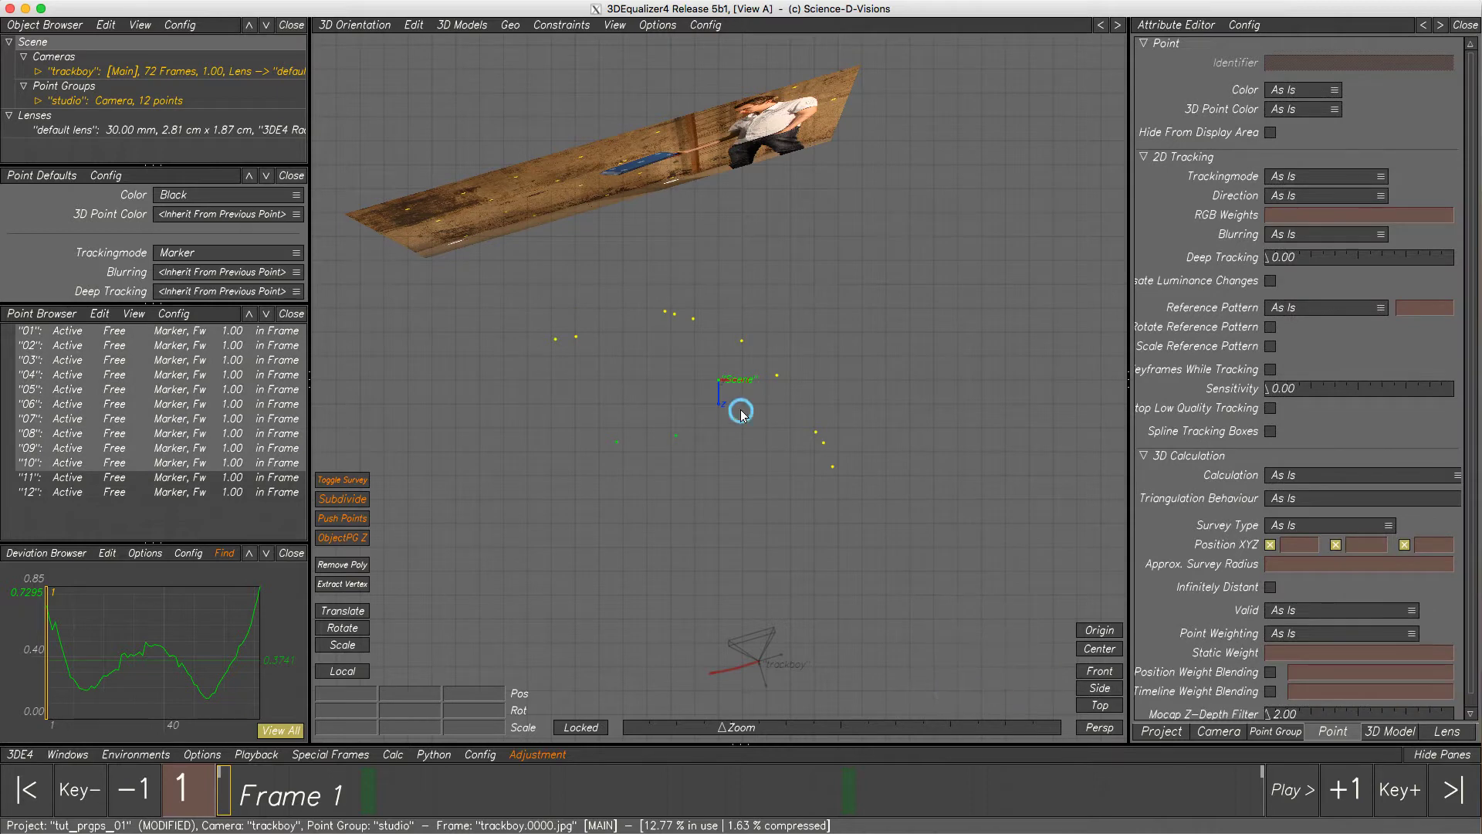
drag(739, 409, 790, 336)
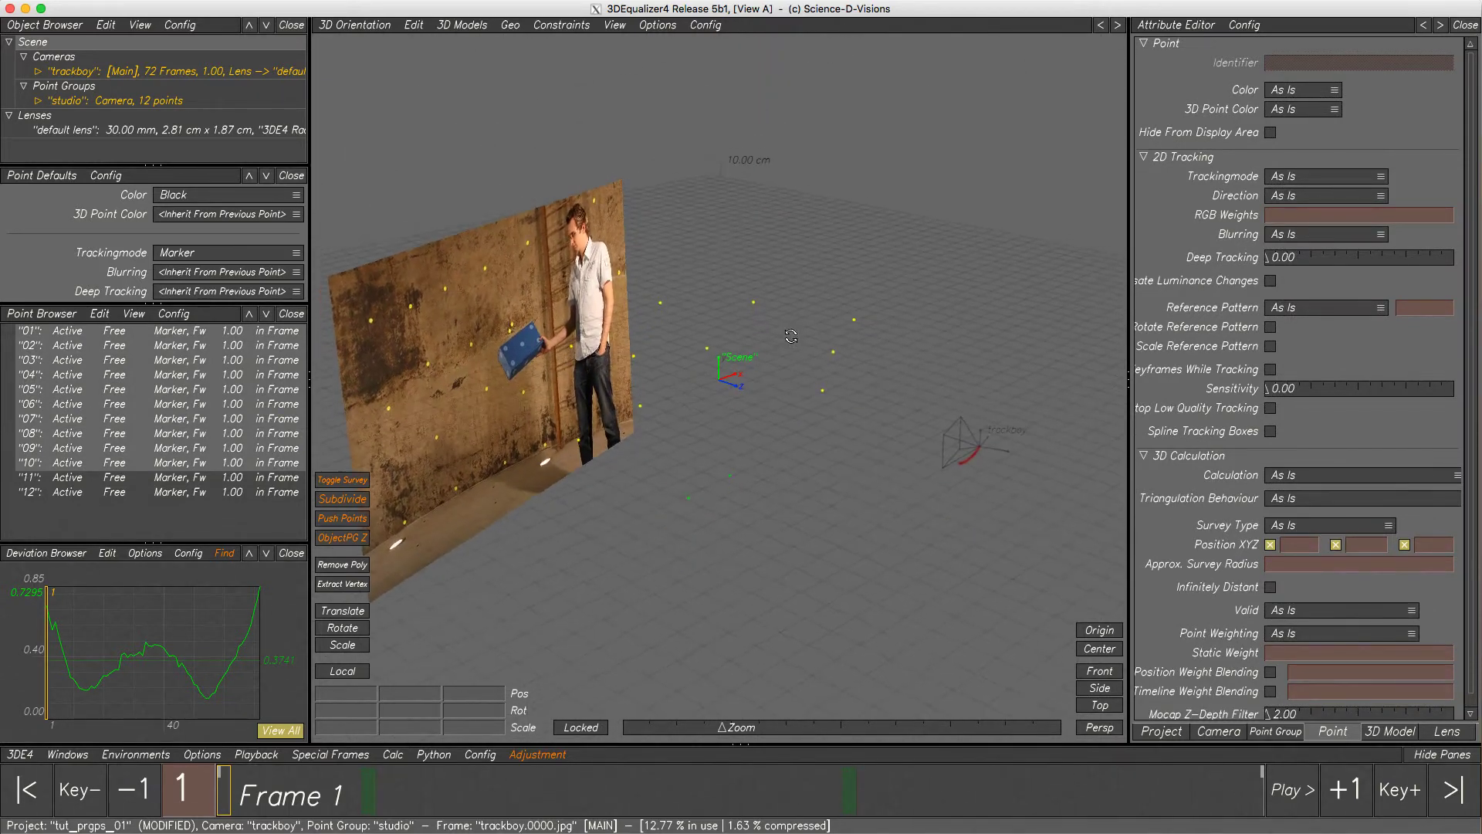
click(461, 25)
mouse_move(462, 40)
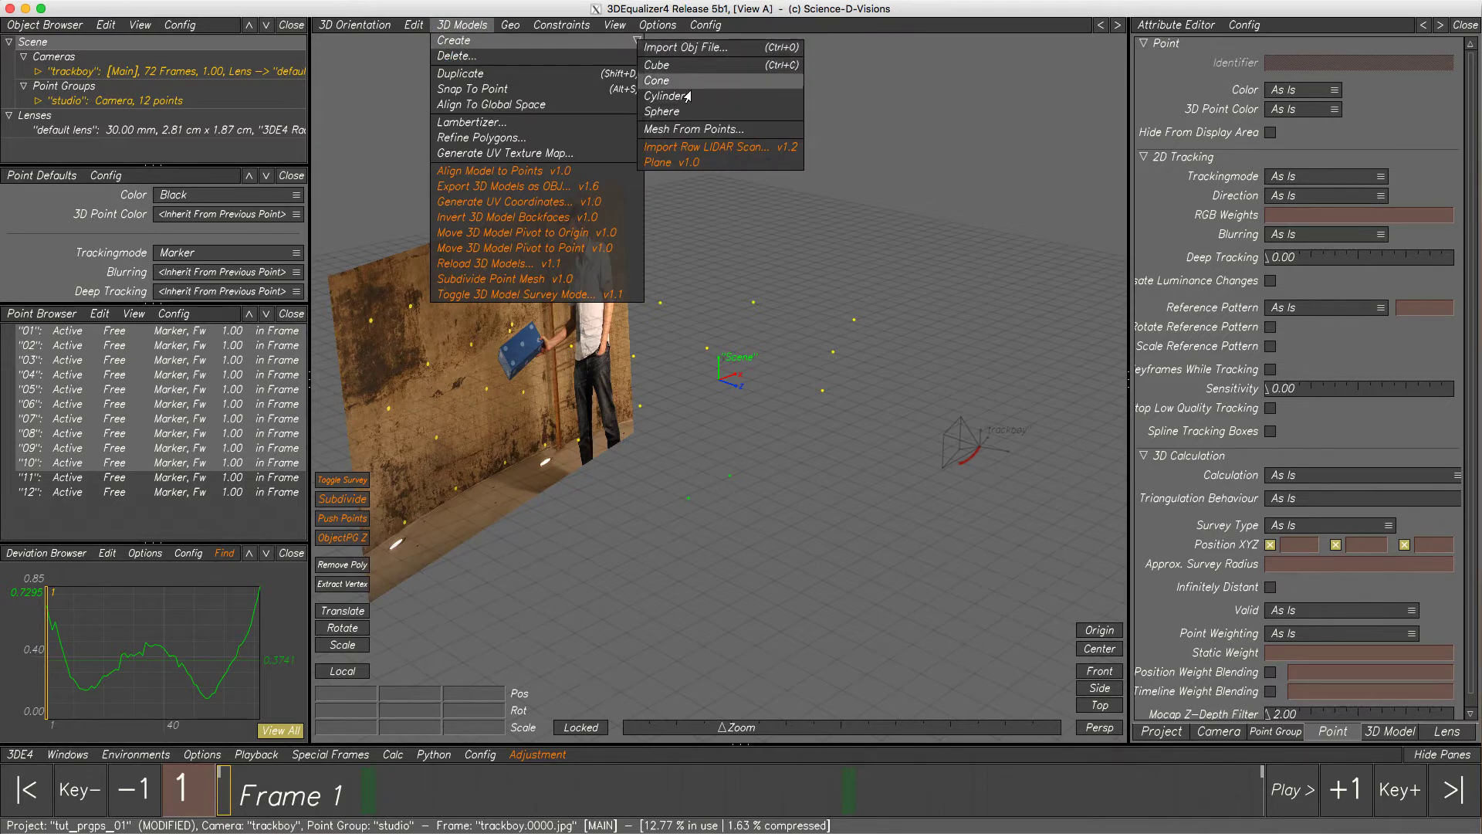
click(694, 132)
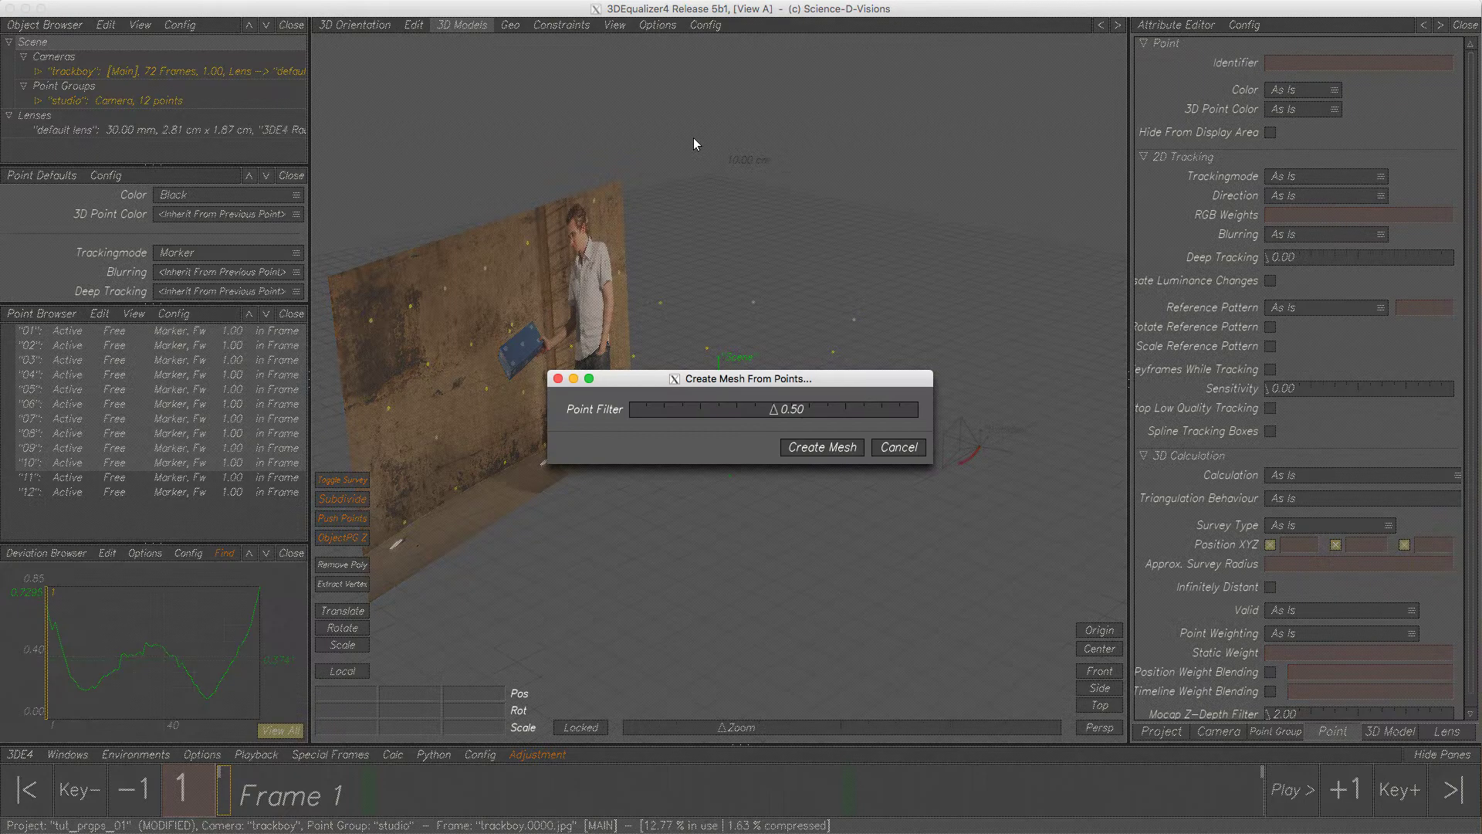
click(806, 449)
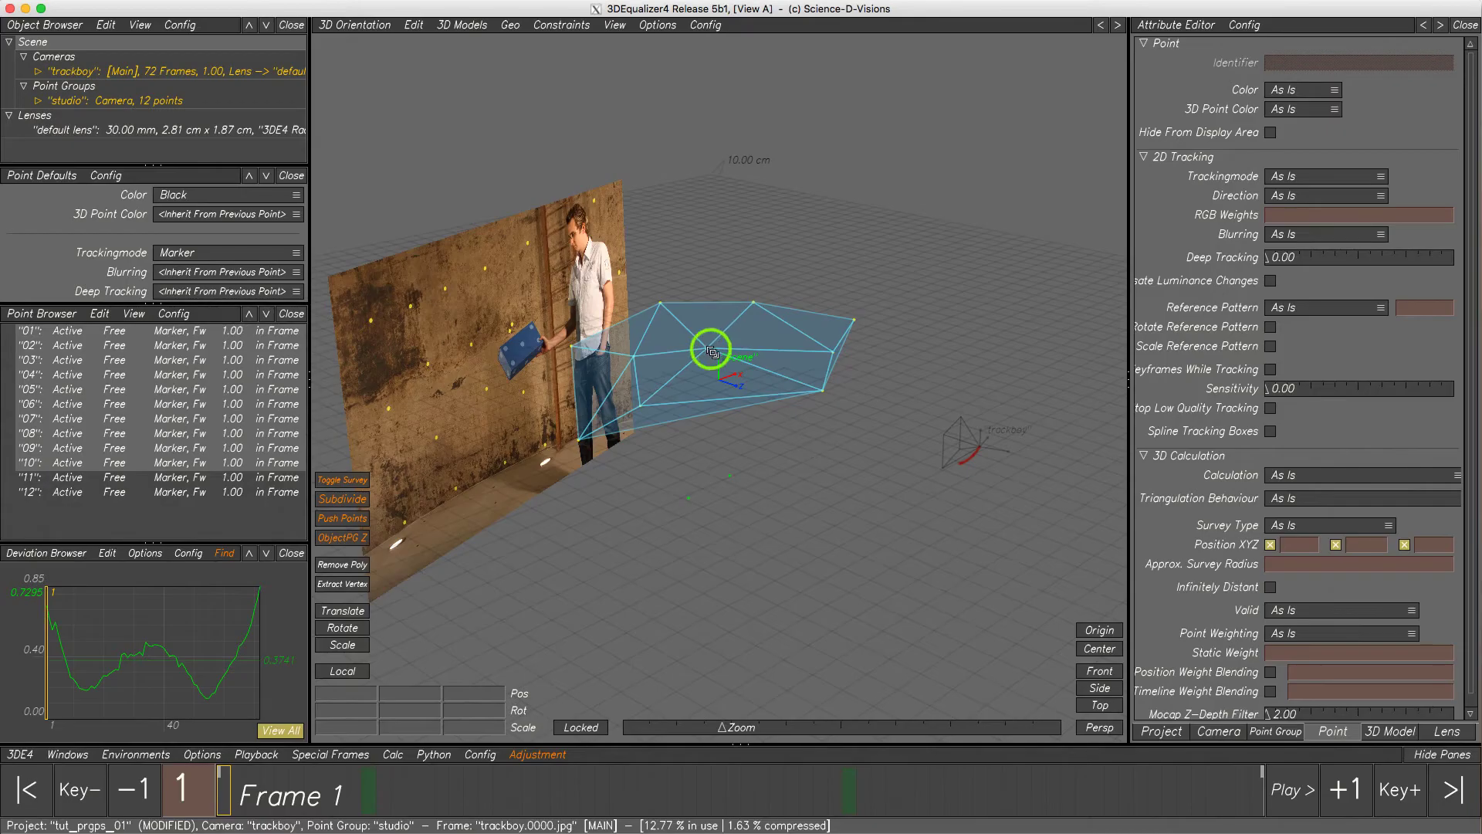
Remove the long, narrow polygon along the lower edge of the wall mesh with Remove Poly
middle_drag(713, 353, 742, 401)
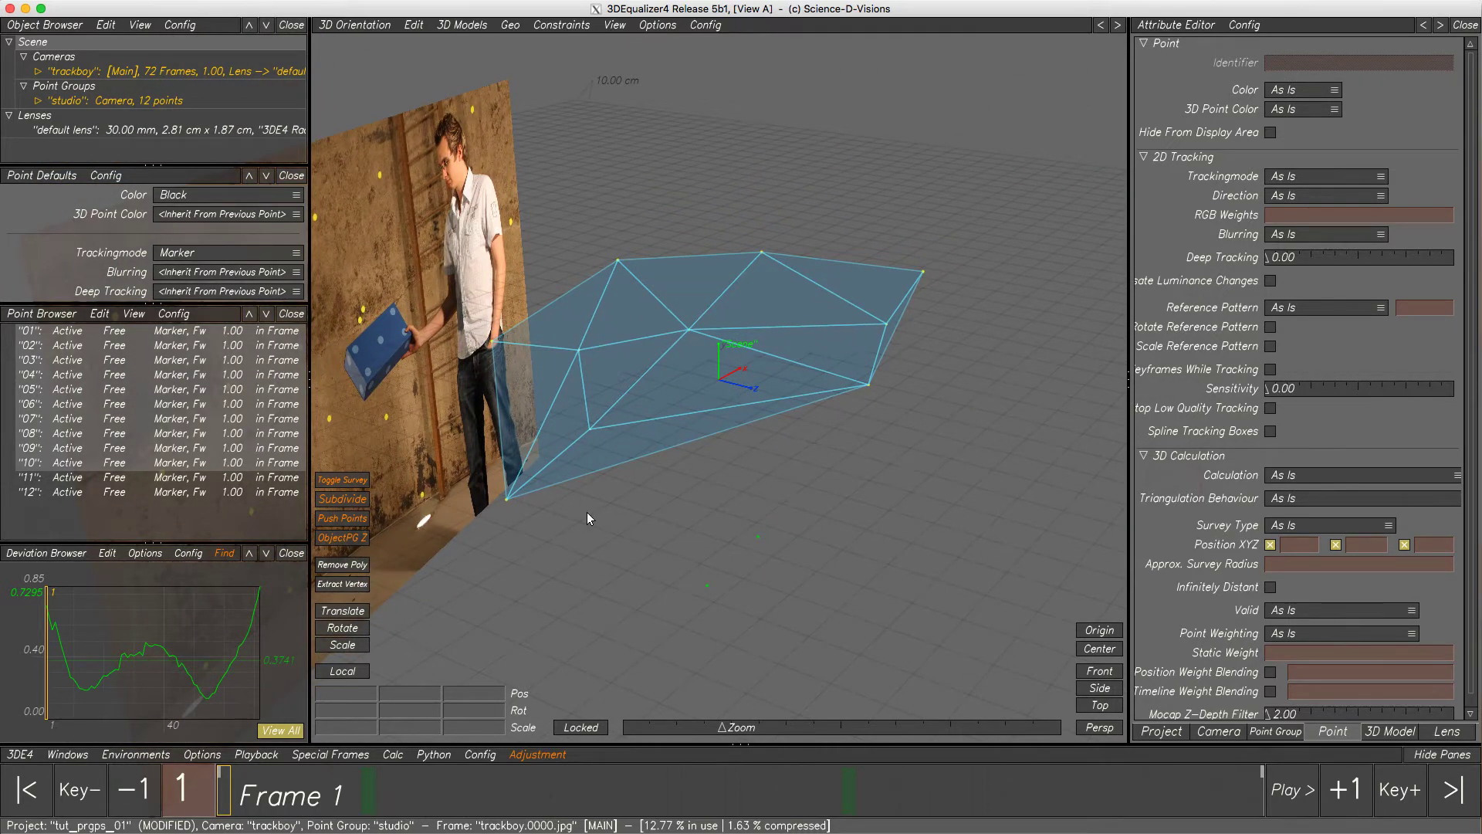
click(342, 564)
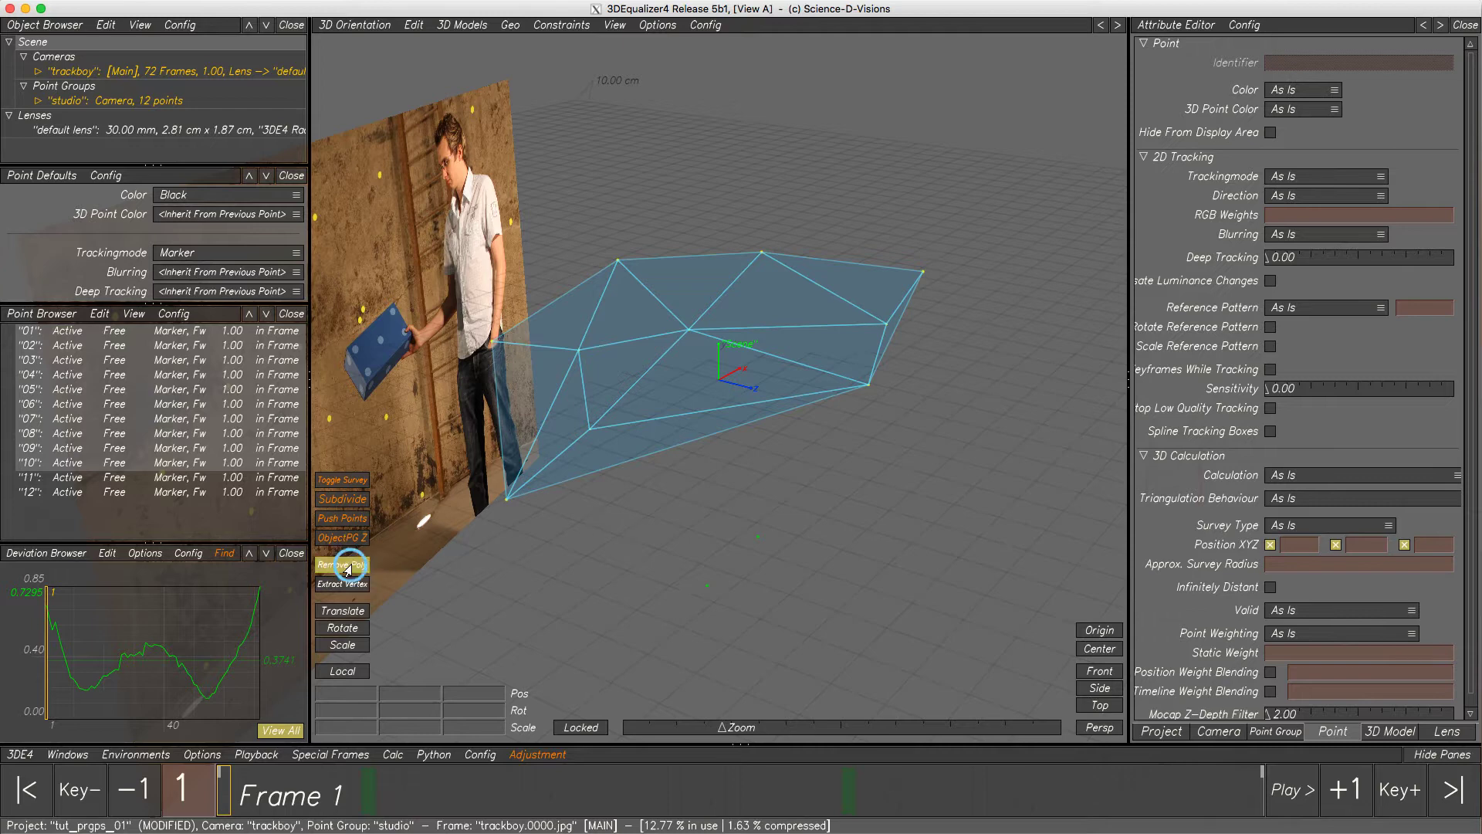
click(631, 454)
click(625, 459)
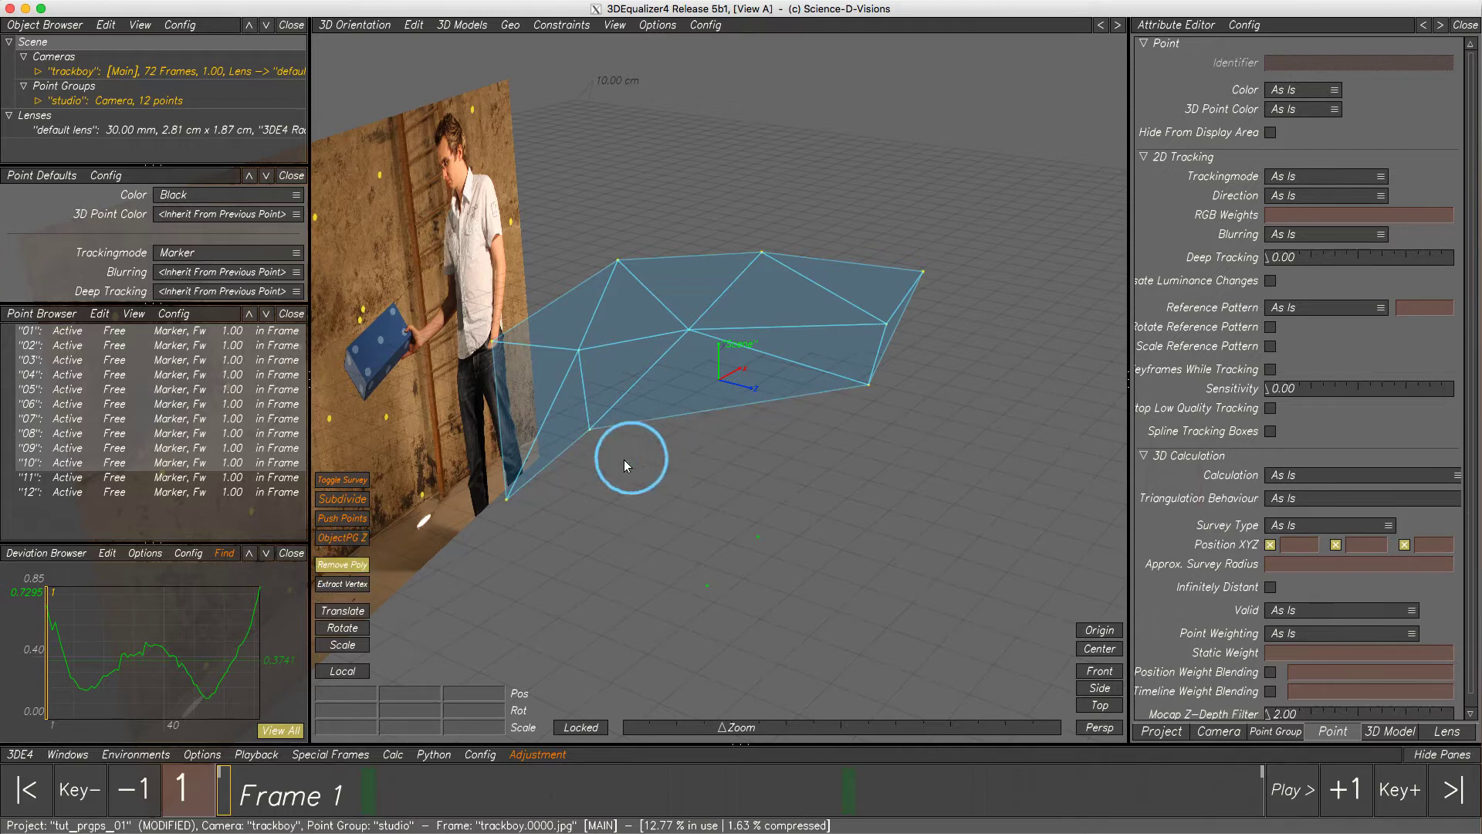
click(355, 570)
mouse_move(725, 438)
middle_down()
mouse_move(689, 405)
mouse_move(622, 447)
mouse_move(730, 448)
middle_up()
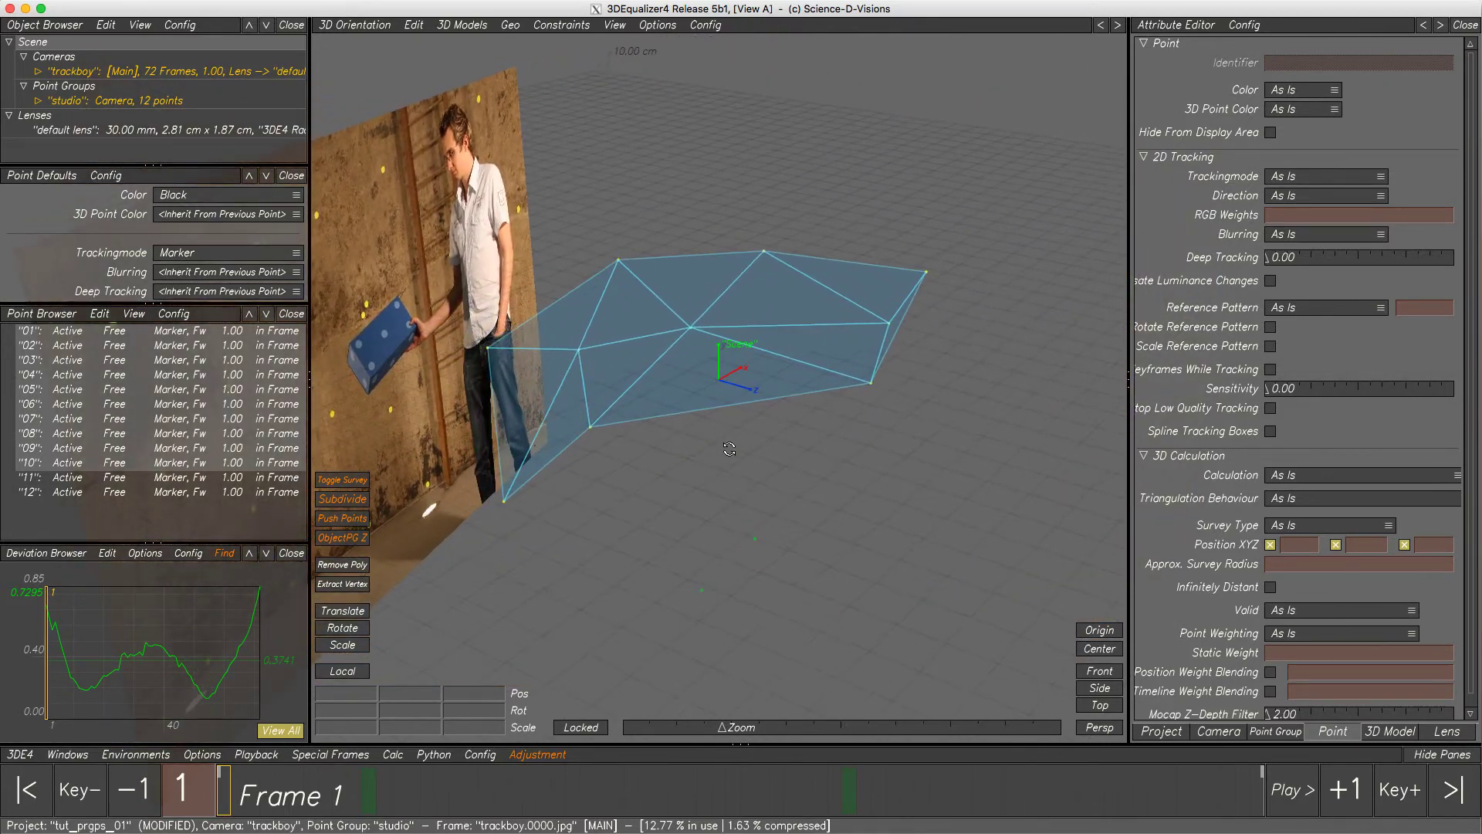
Show the Lineup controls, play the sequence to check how the wall mesh fits the footage, and return to frame 1
click(355, 25)
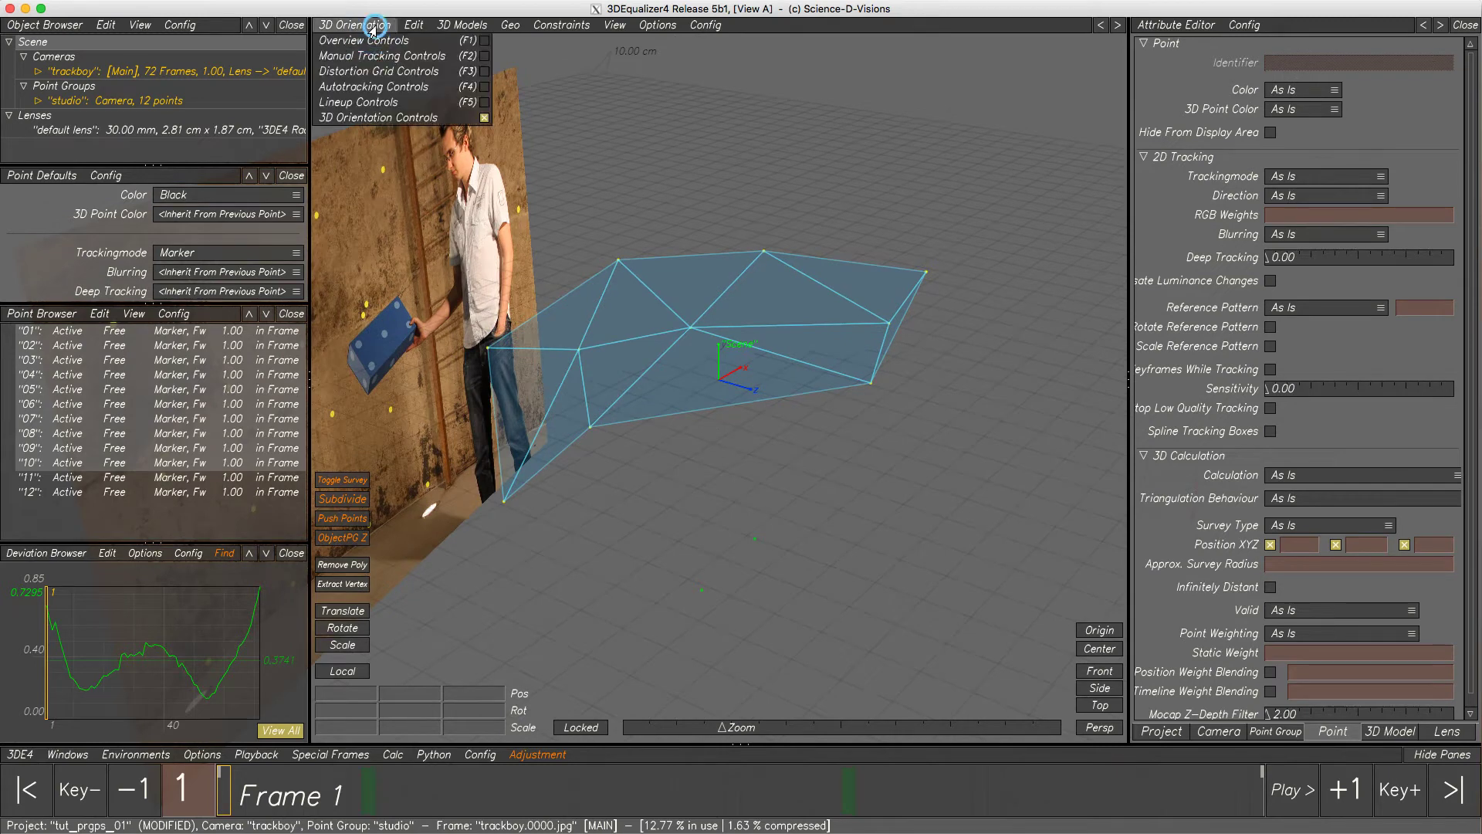
click(391, 103)
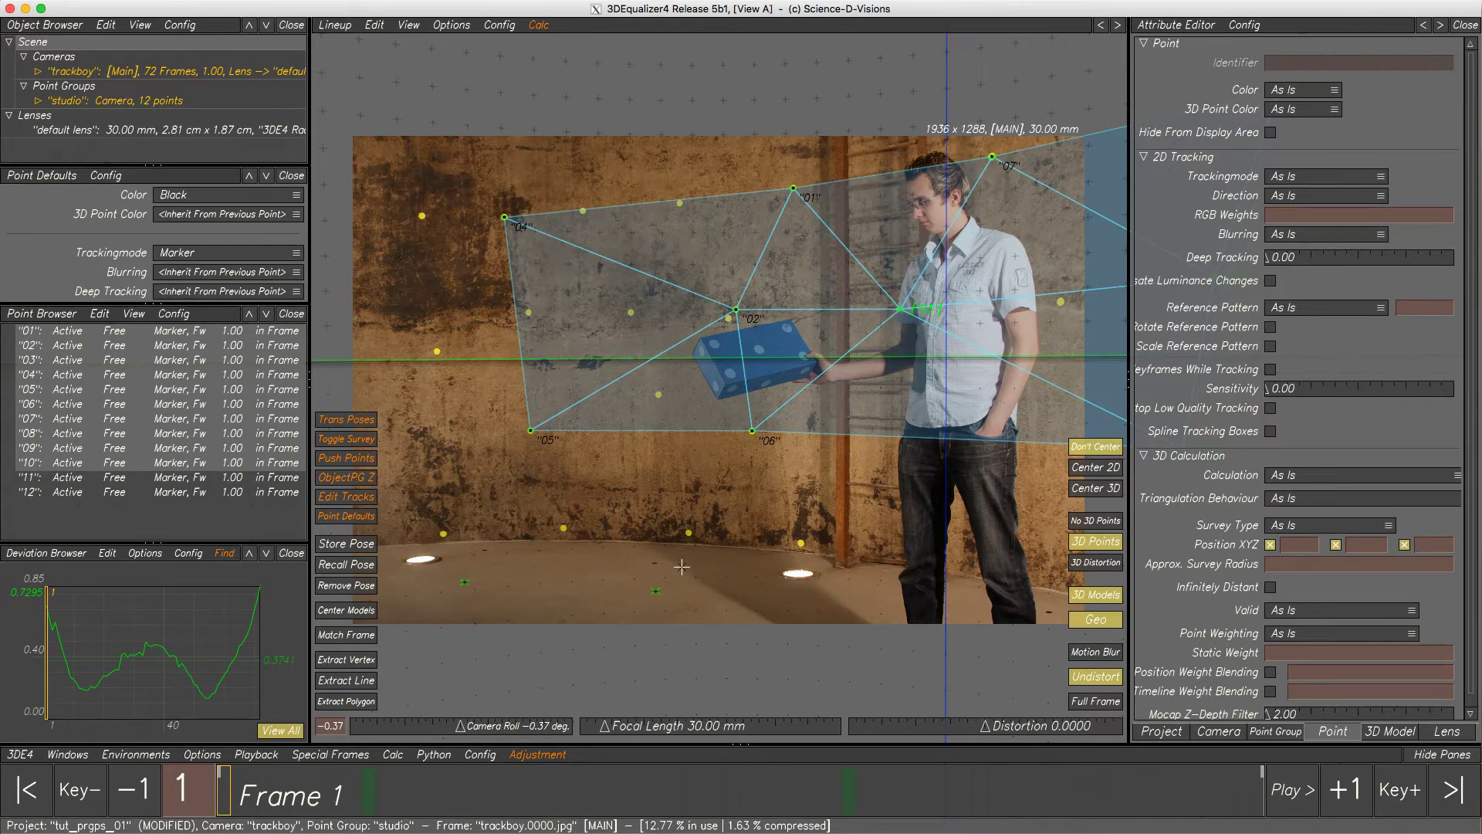
click(1293, 789)
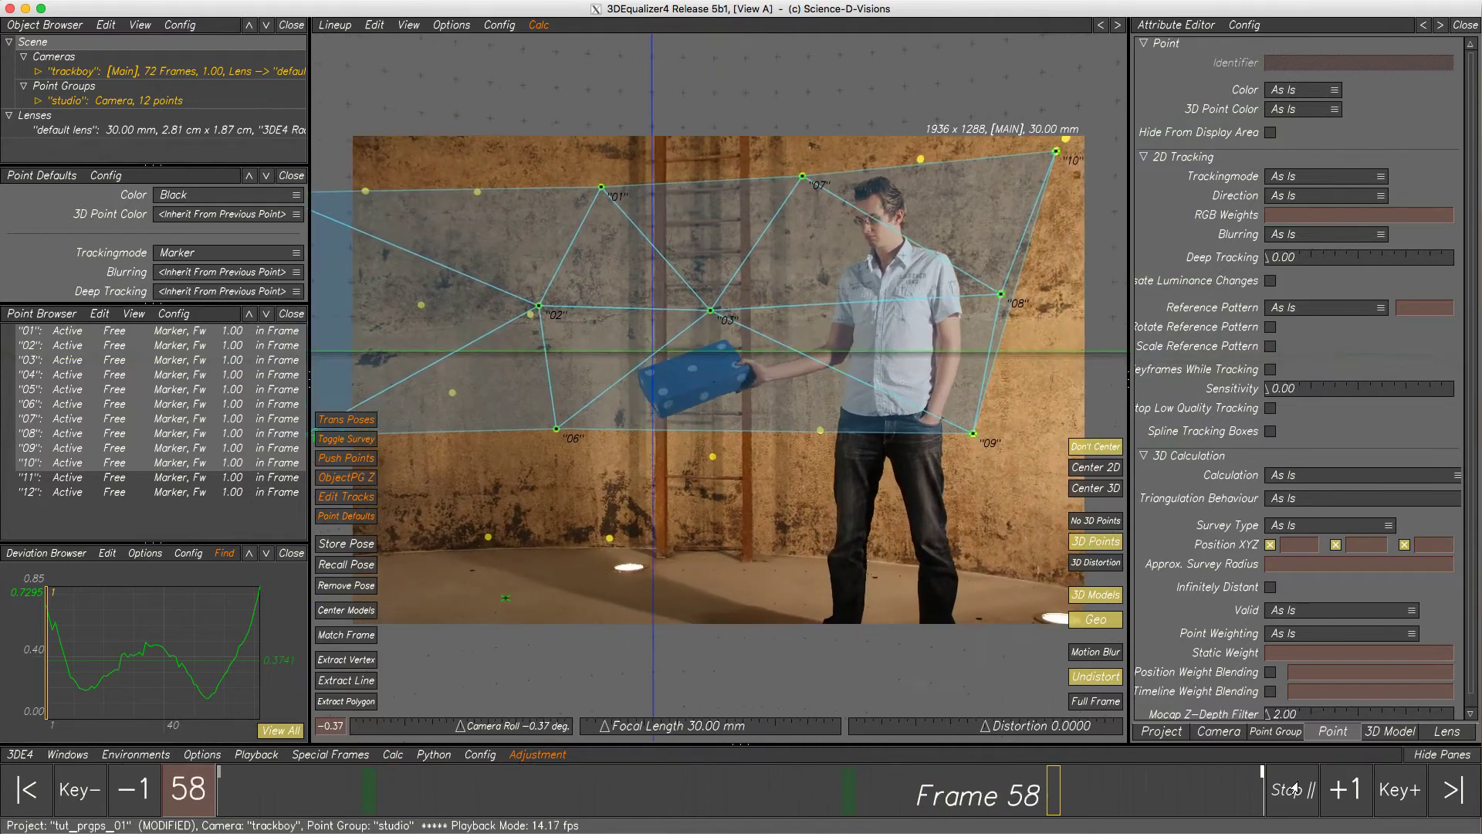
click(1293, 789)
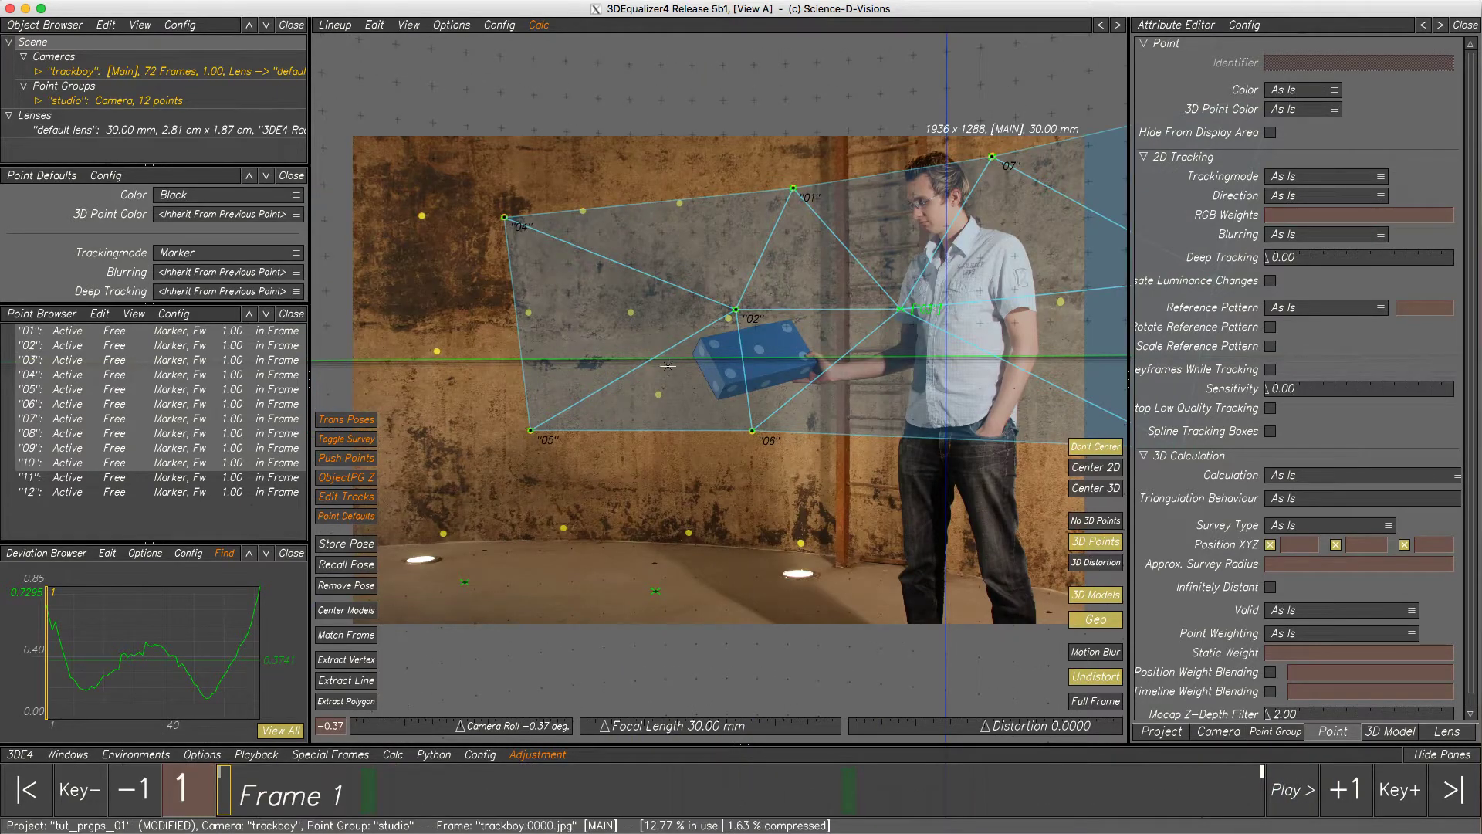
Switch to the Manual Tracking controls, deselect all points, and fit the full frame in the view
key(F1)
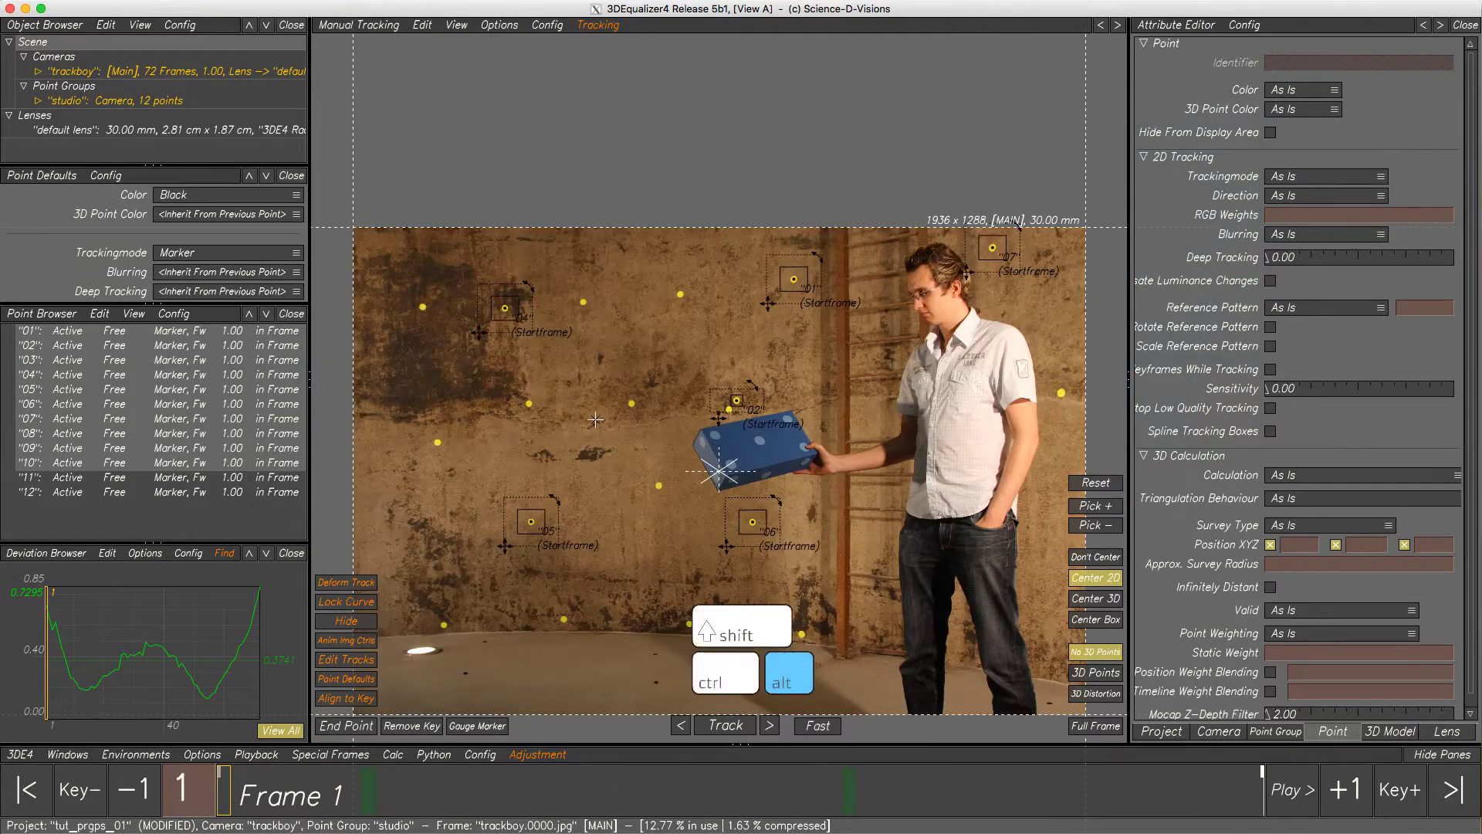
key(ctrl+d)
key(f)
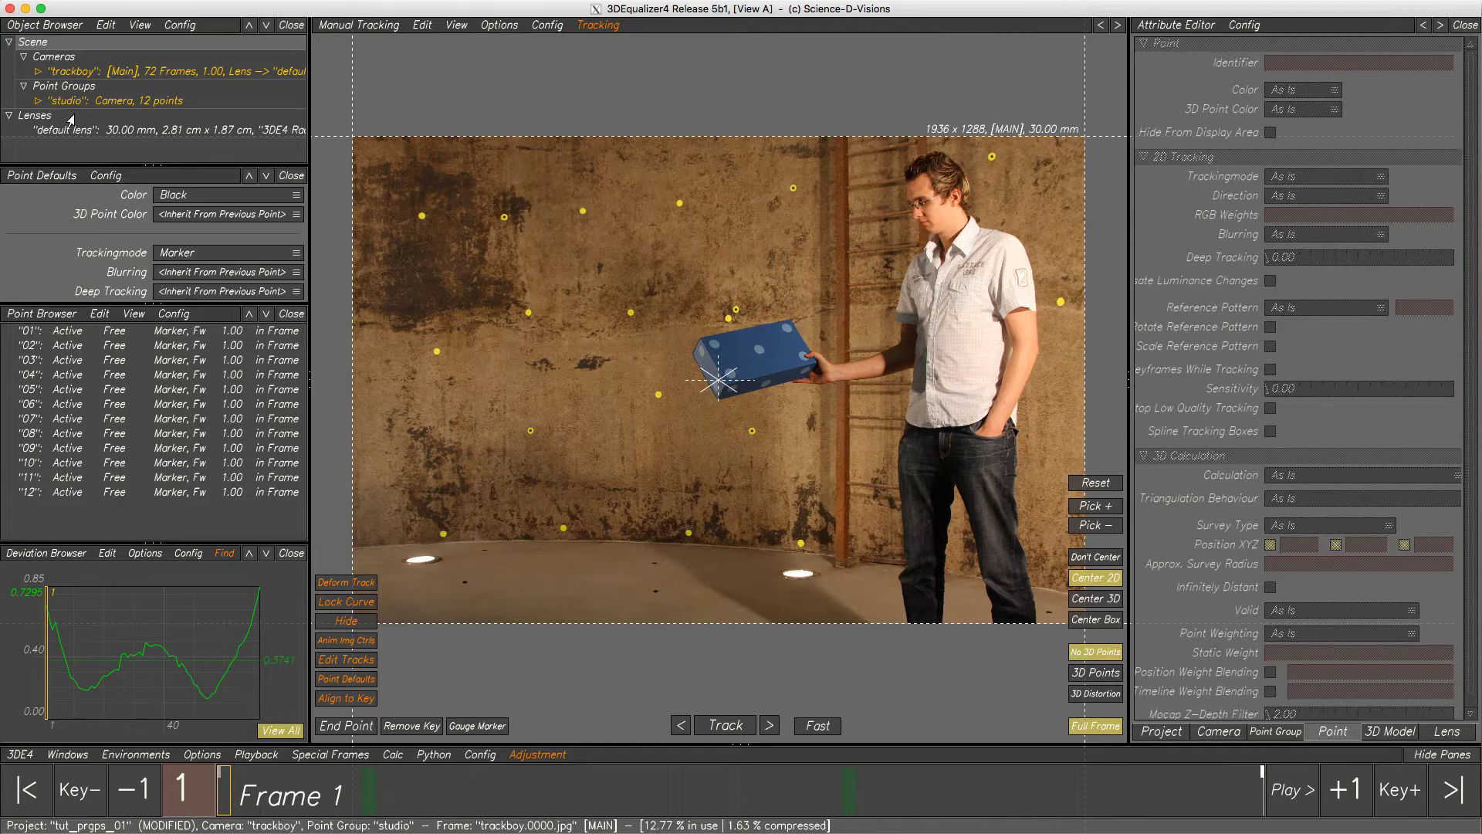
Add a new point group to the scene and select it to show its attributes
right_click(107, 103)
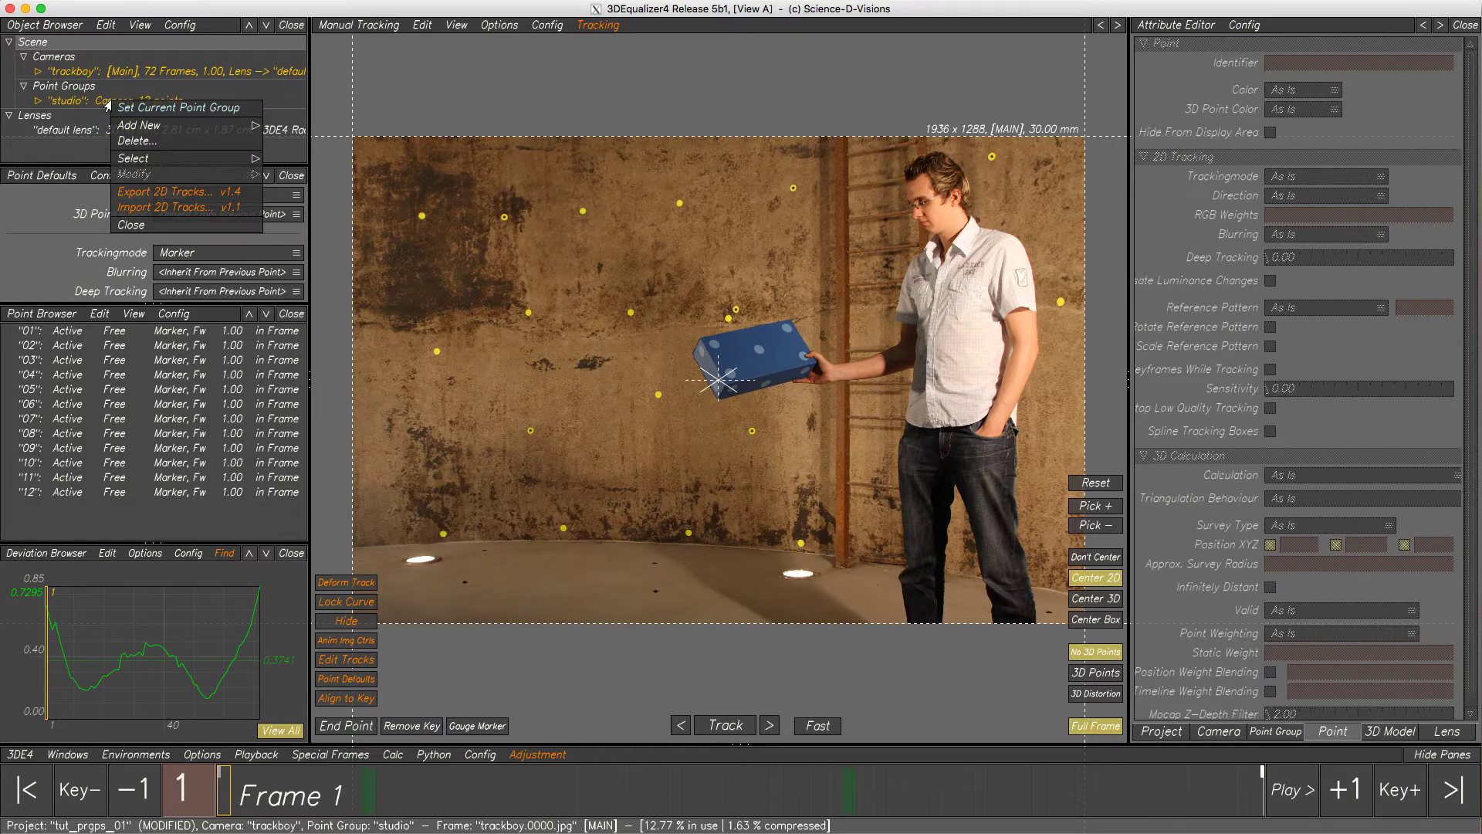
click(128, 128)
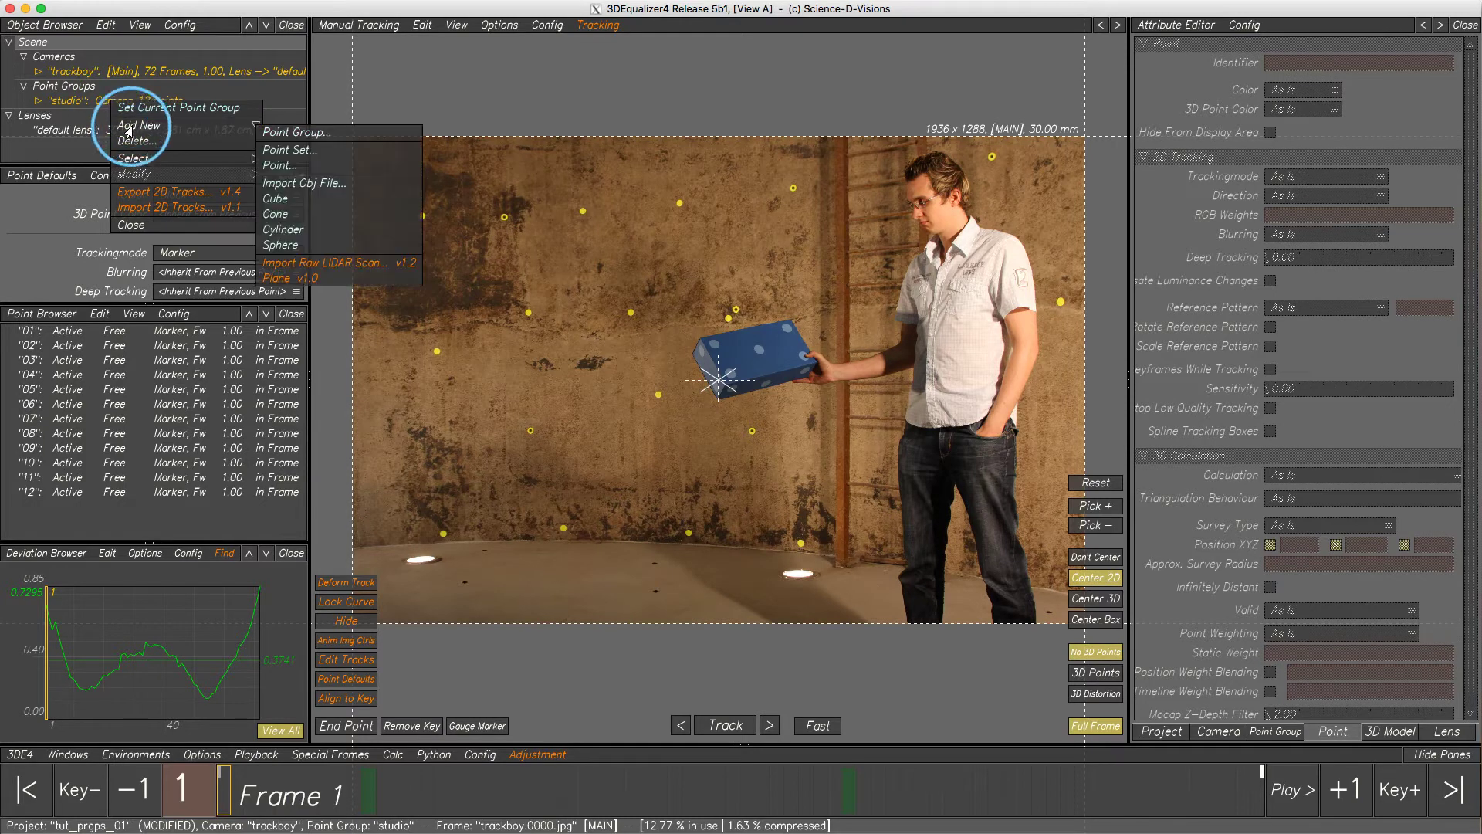
click(324, 132)
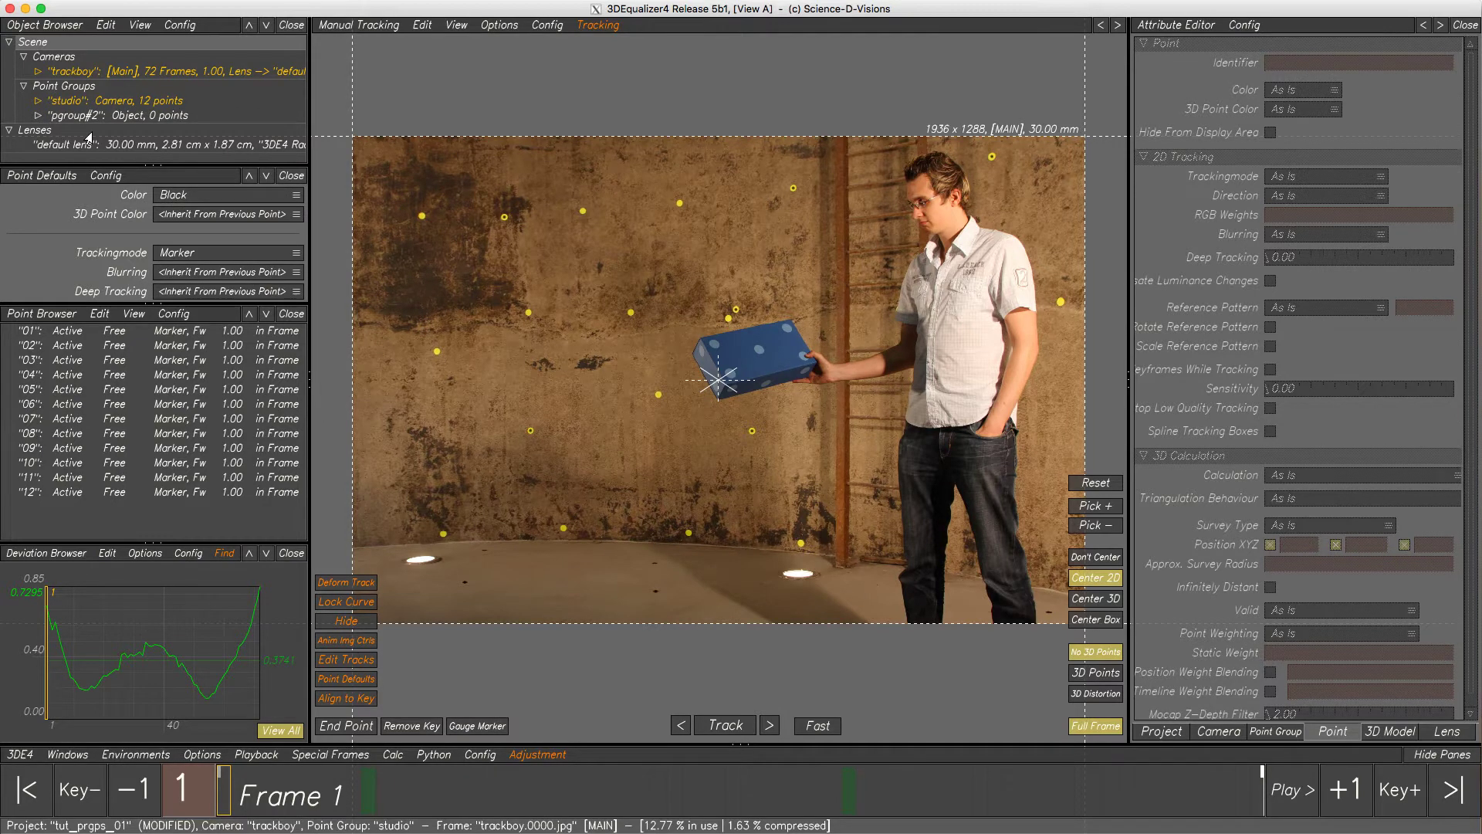
click(157, 116)
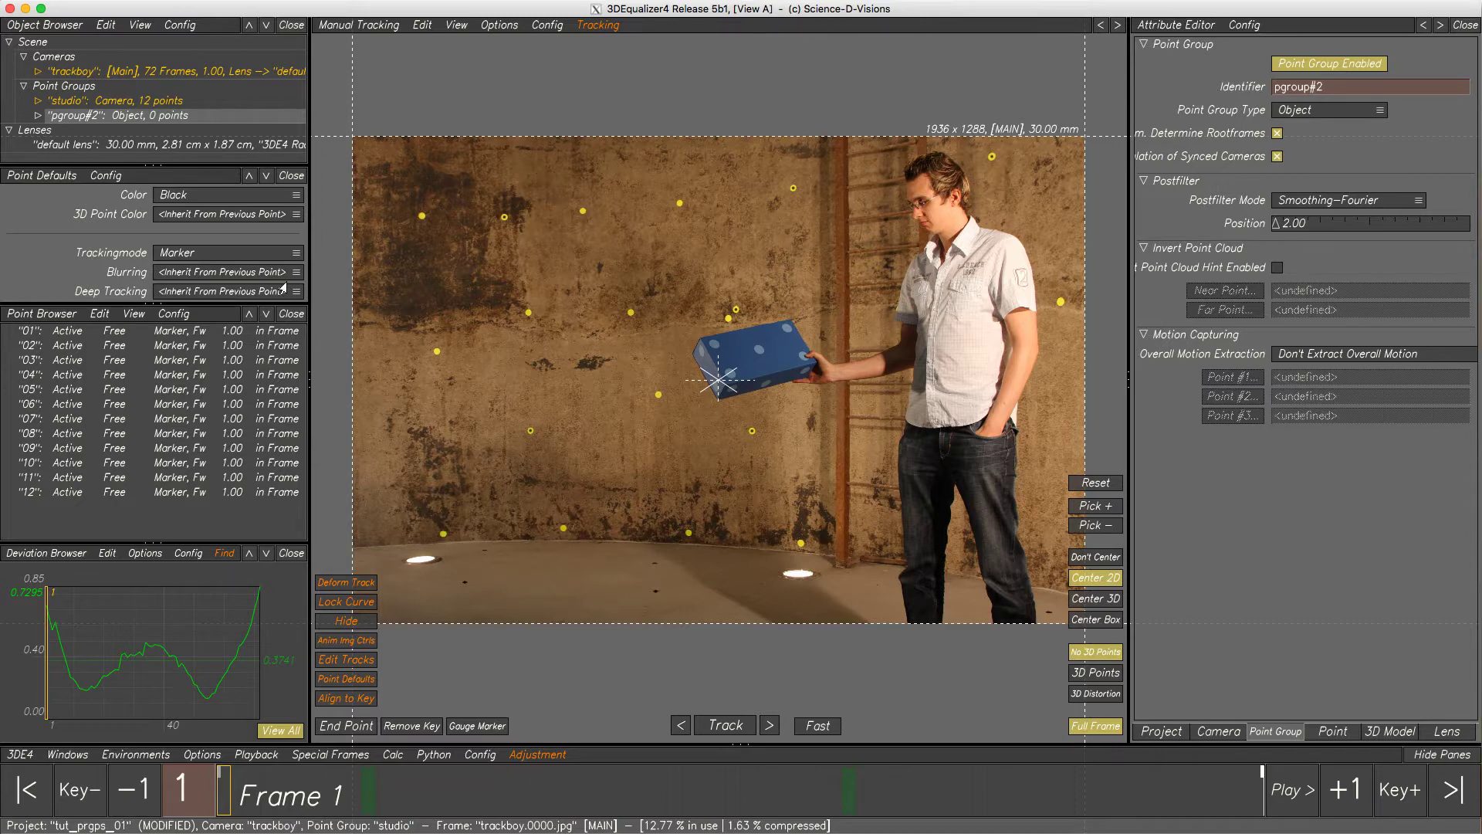
Switch the current point group back and forth between the new group and "studio", ending on "studio"
click(131, 116)
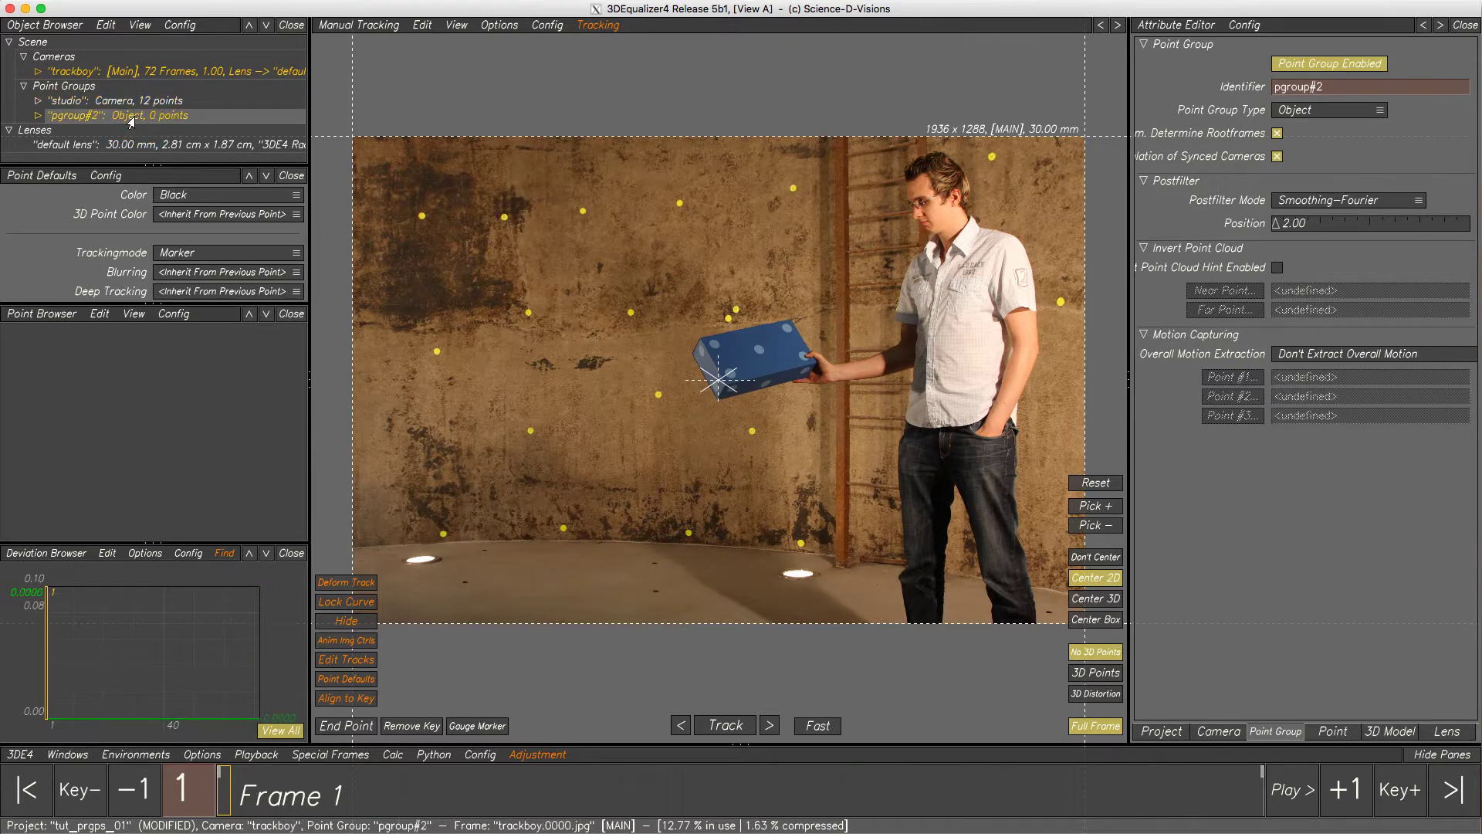
click(132, 103)
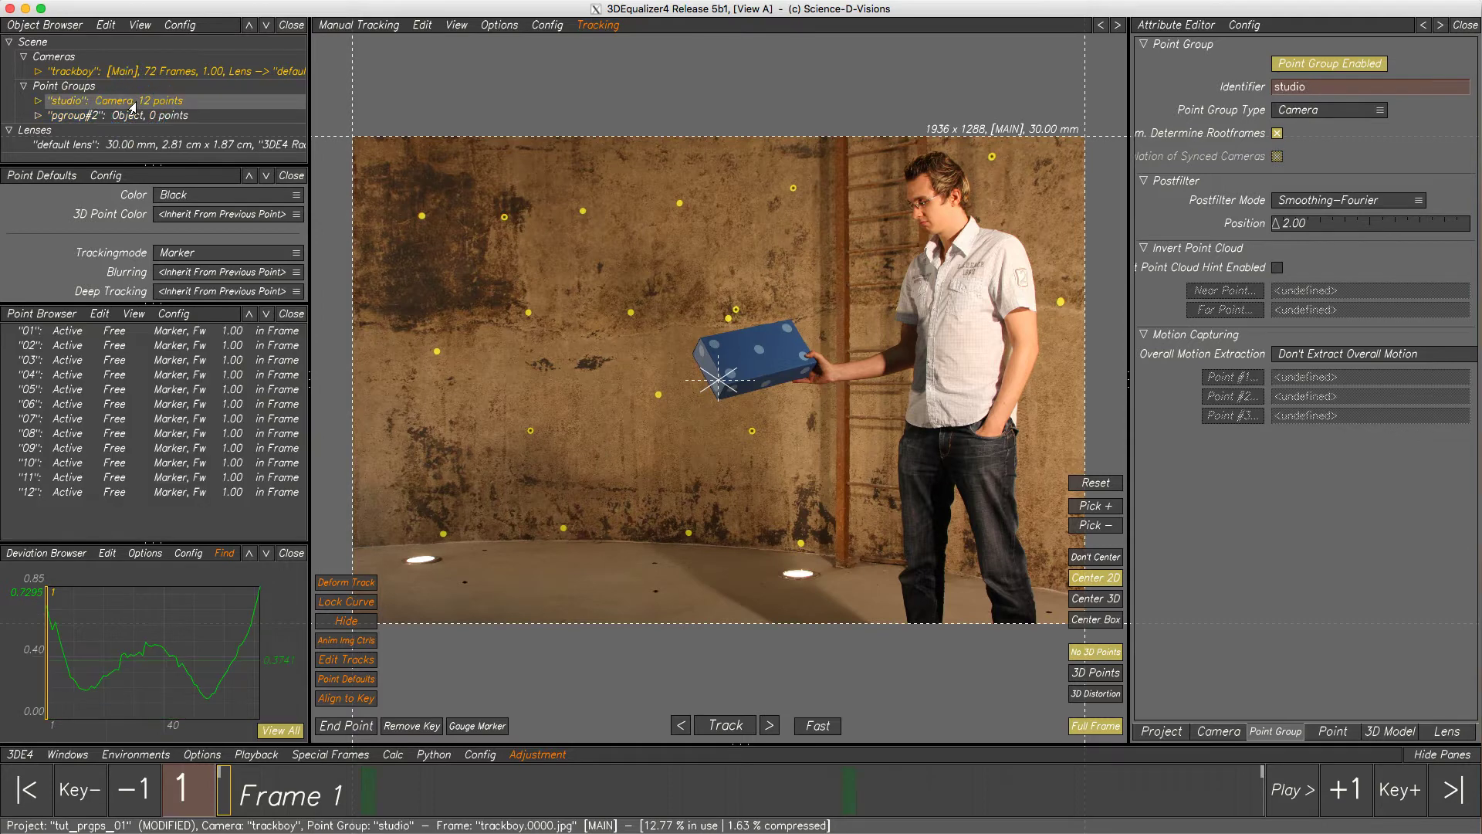
right_click(133, 117)
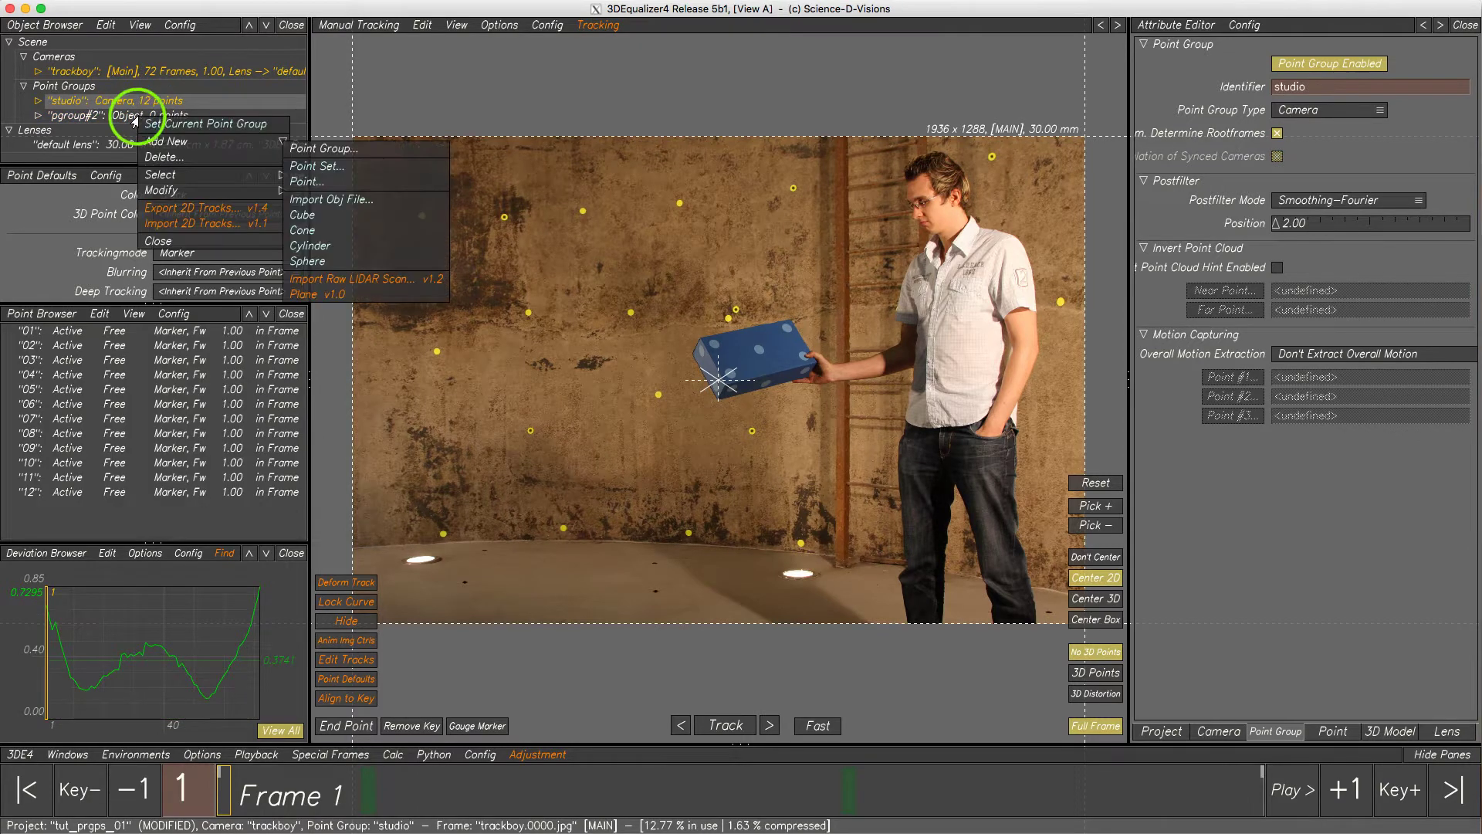
click(181, 125)
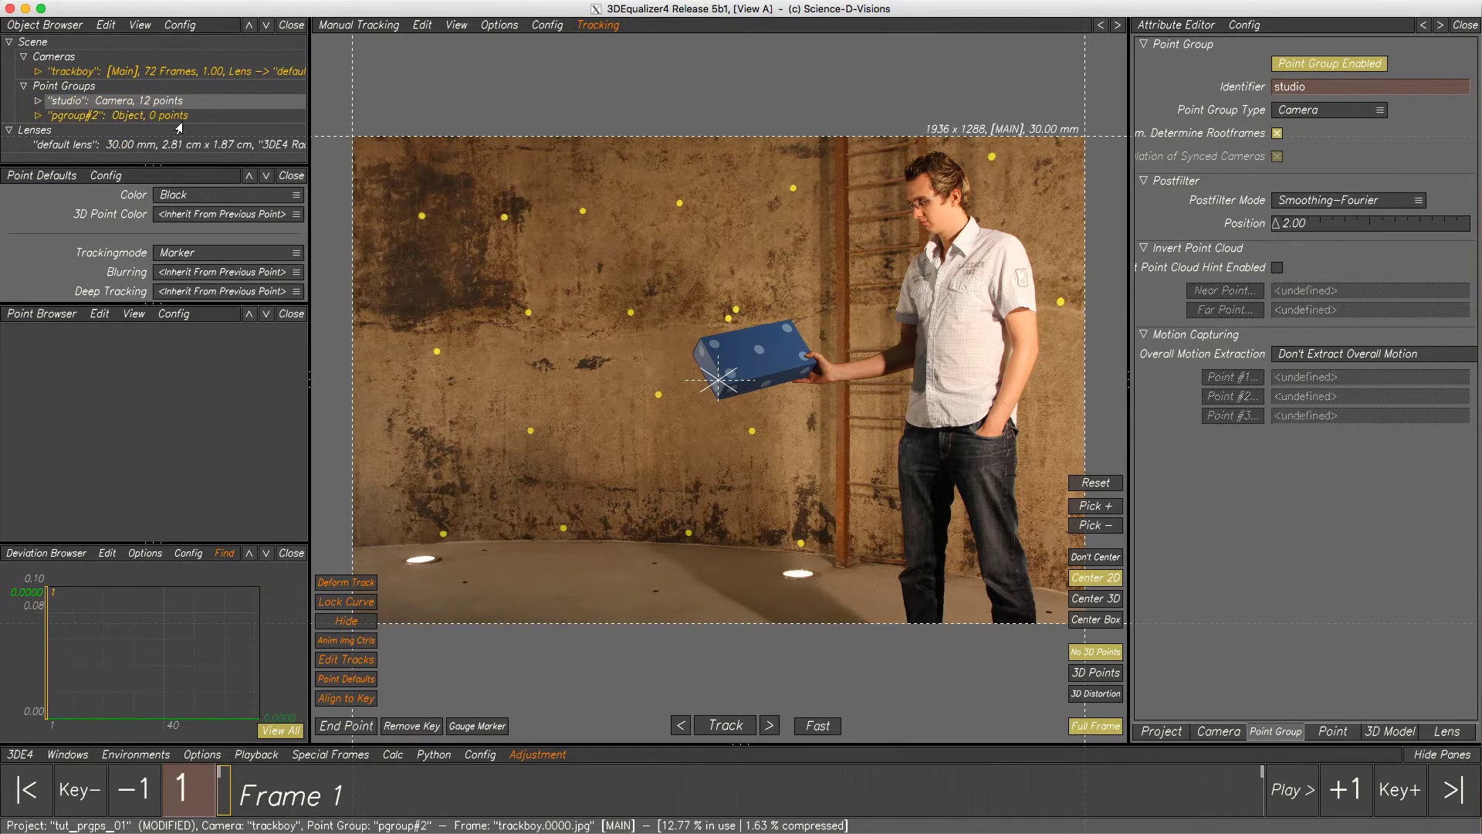
right_click(155, 102)
click(168, 107)
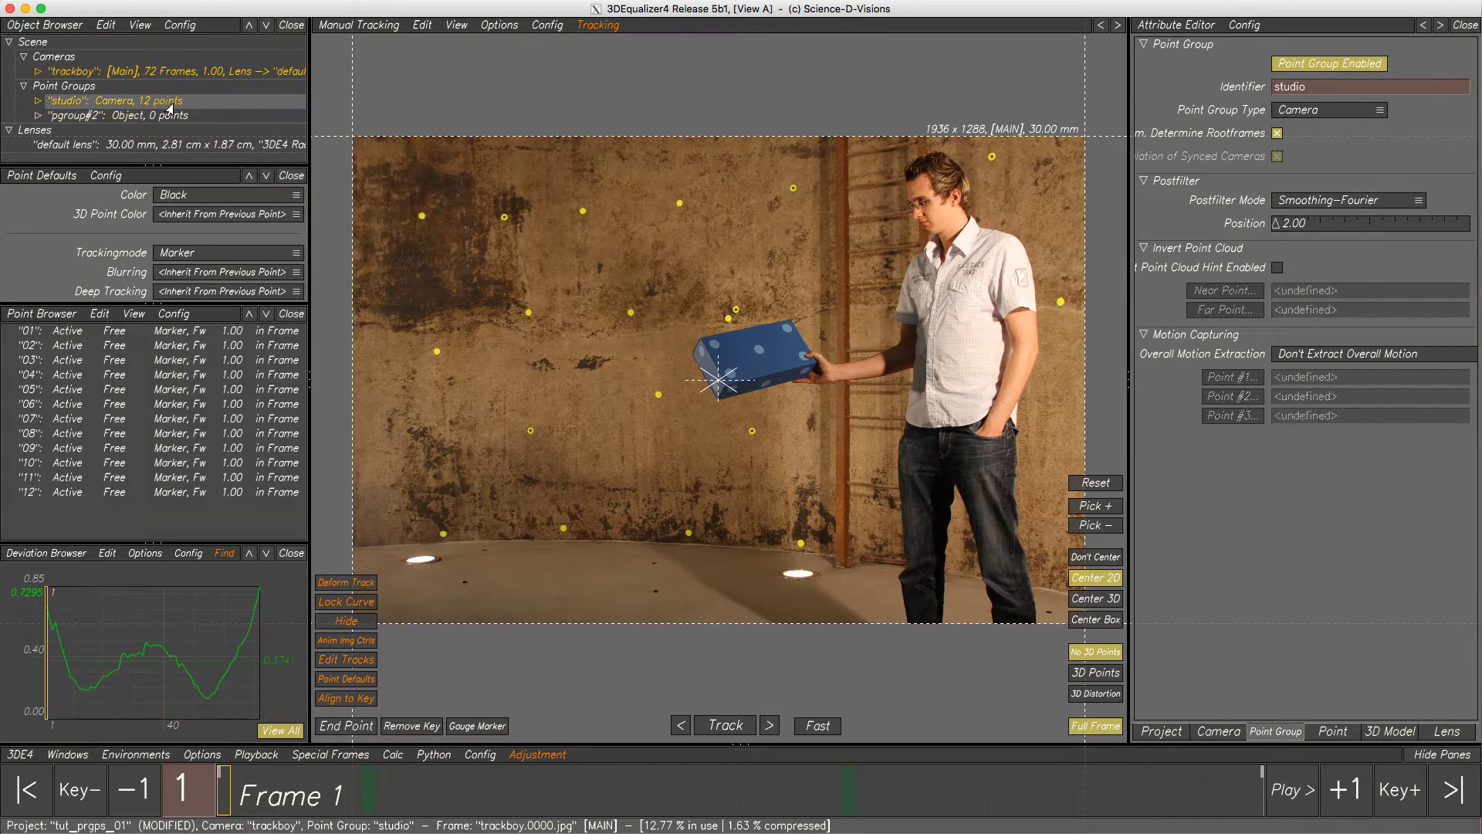
Make the new Object point group the current one and rename it "box"
right_click(151, 115)
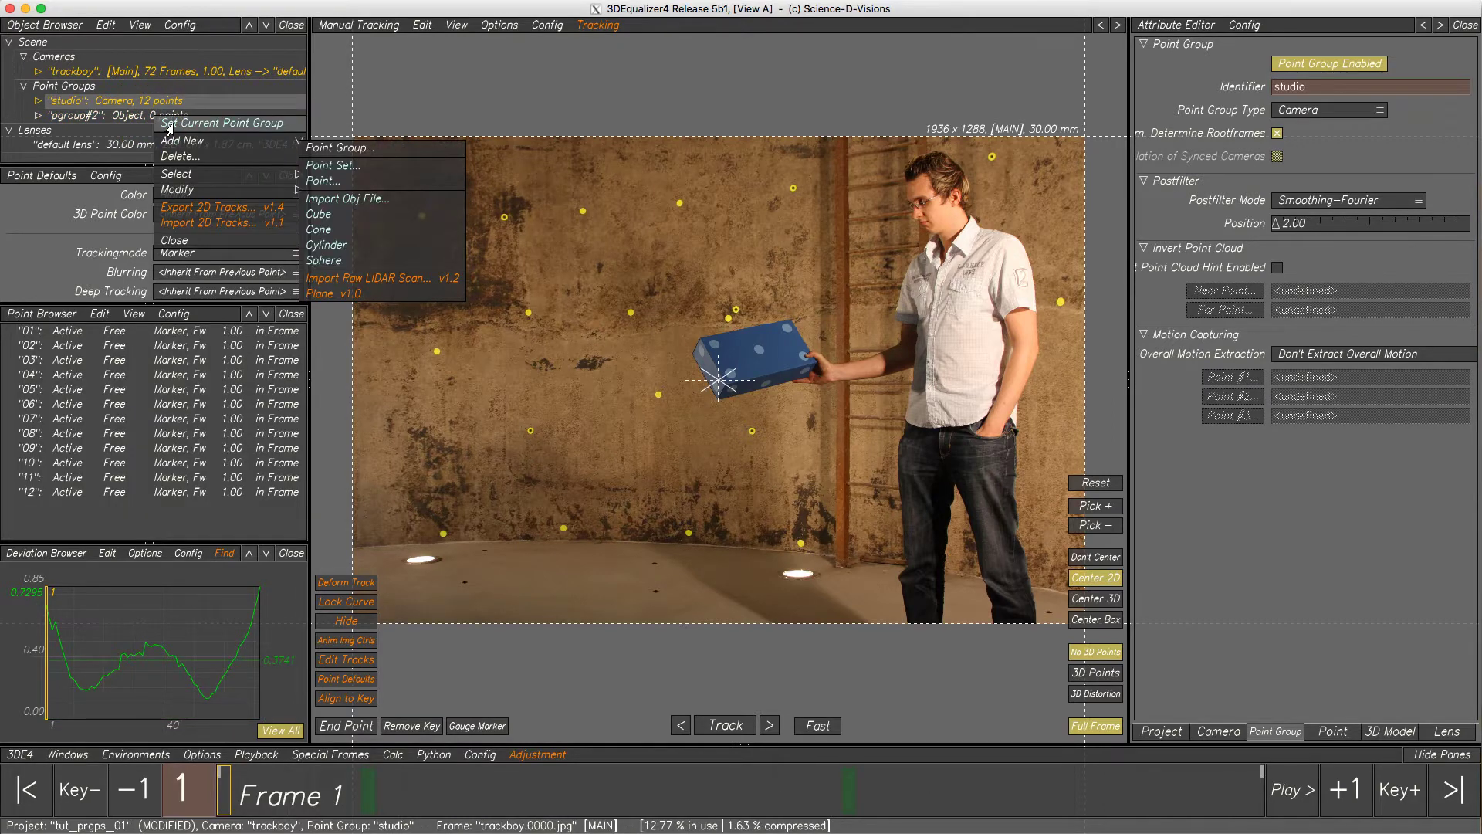
click(169, 125)
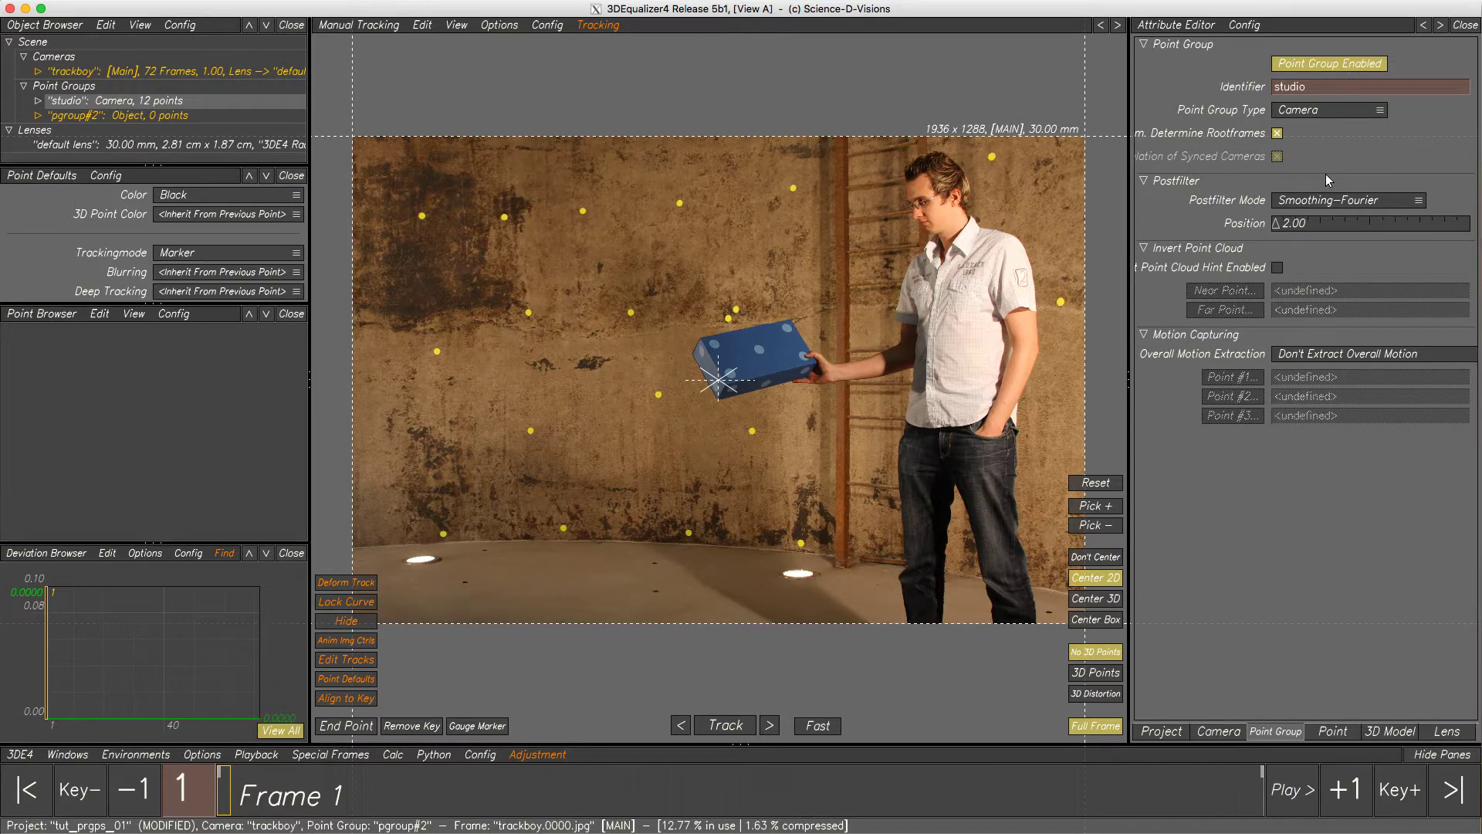
click(162, 116)
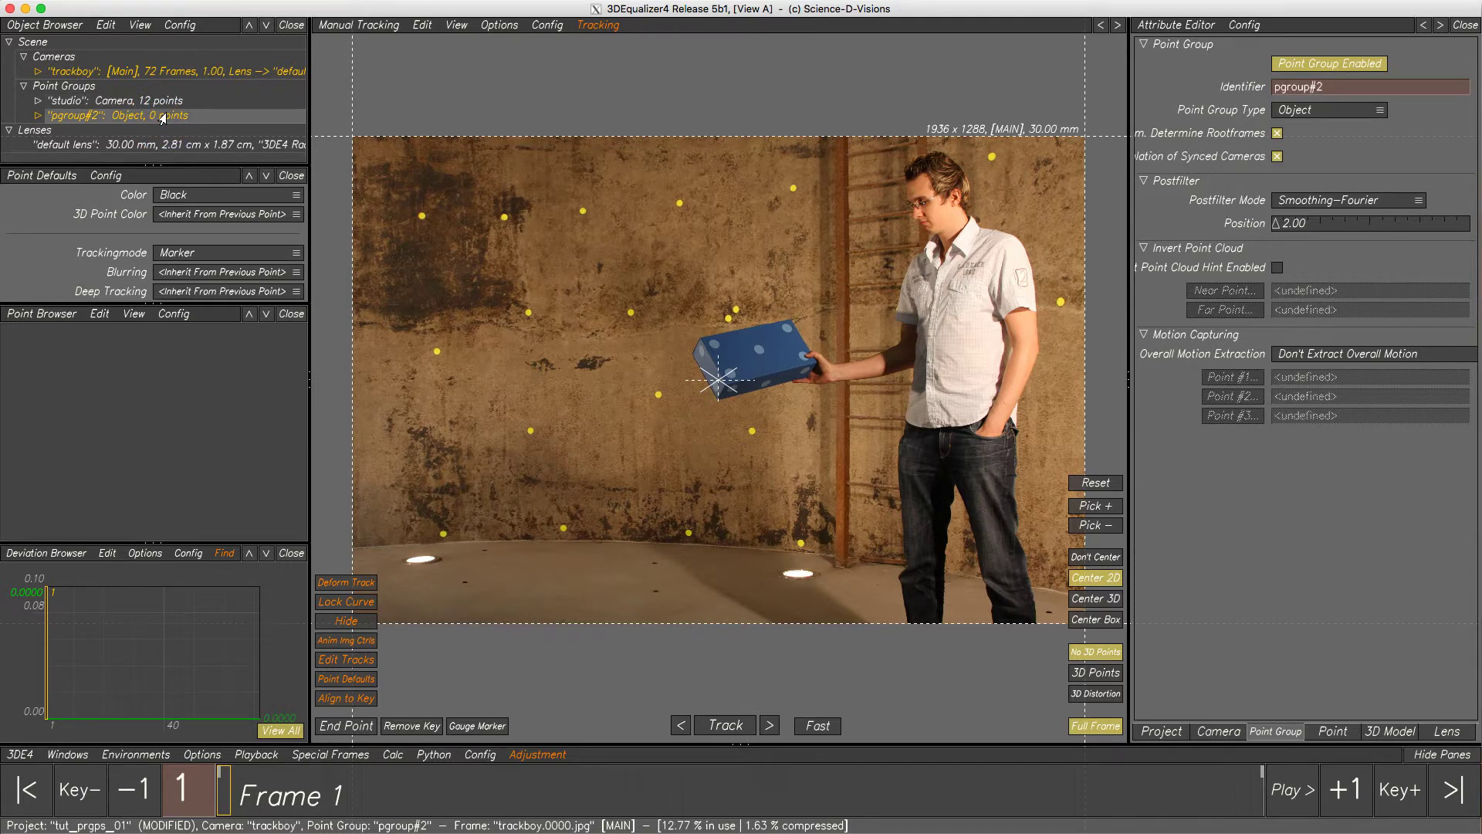
click(1323, 87)
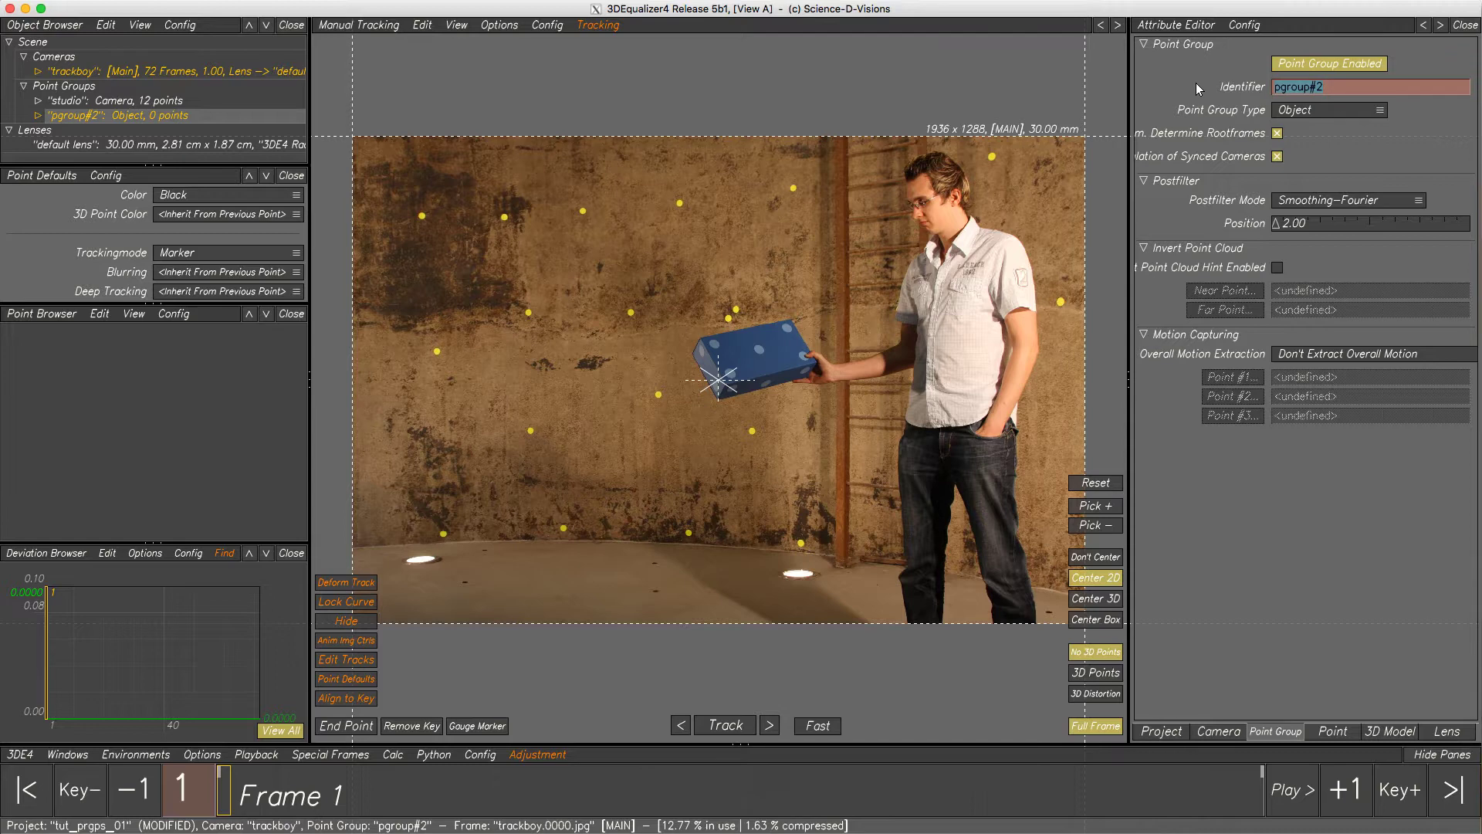
text(box)
key(Return)
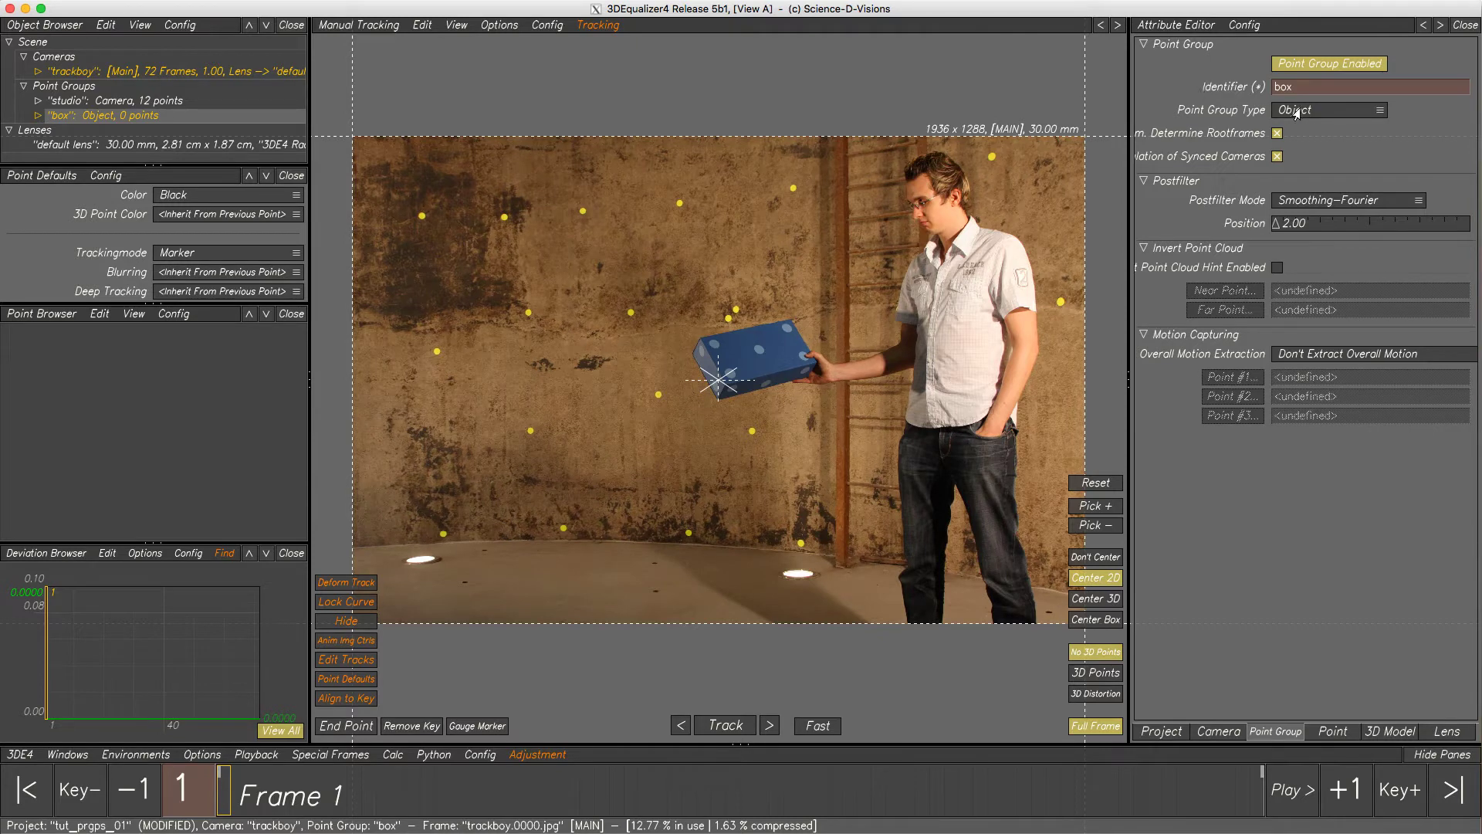
Change the "box" group's type to Camera and restore the Camera type to the "studio" group
click(1336, 110)
click(1336, 100)
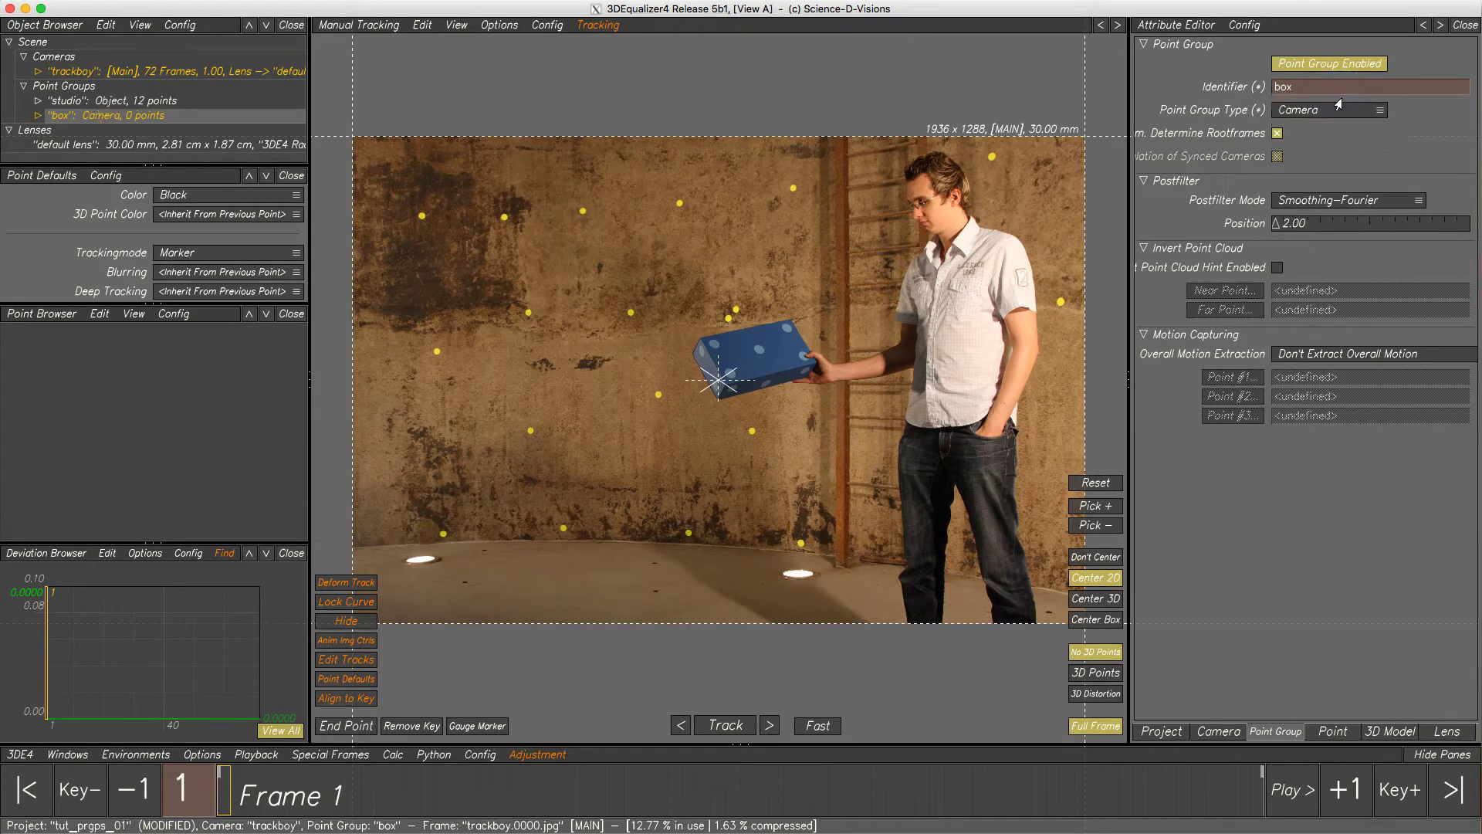
click(116, 101)
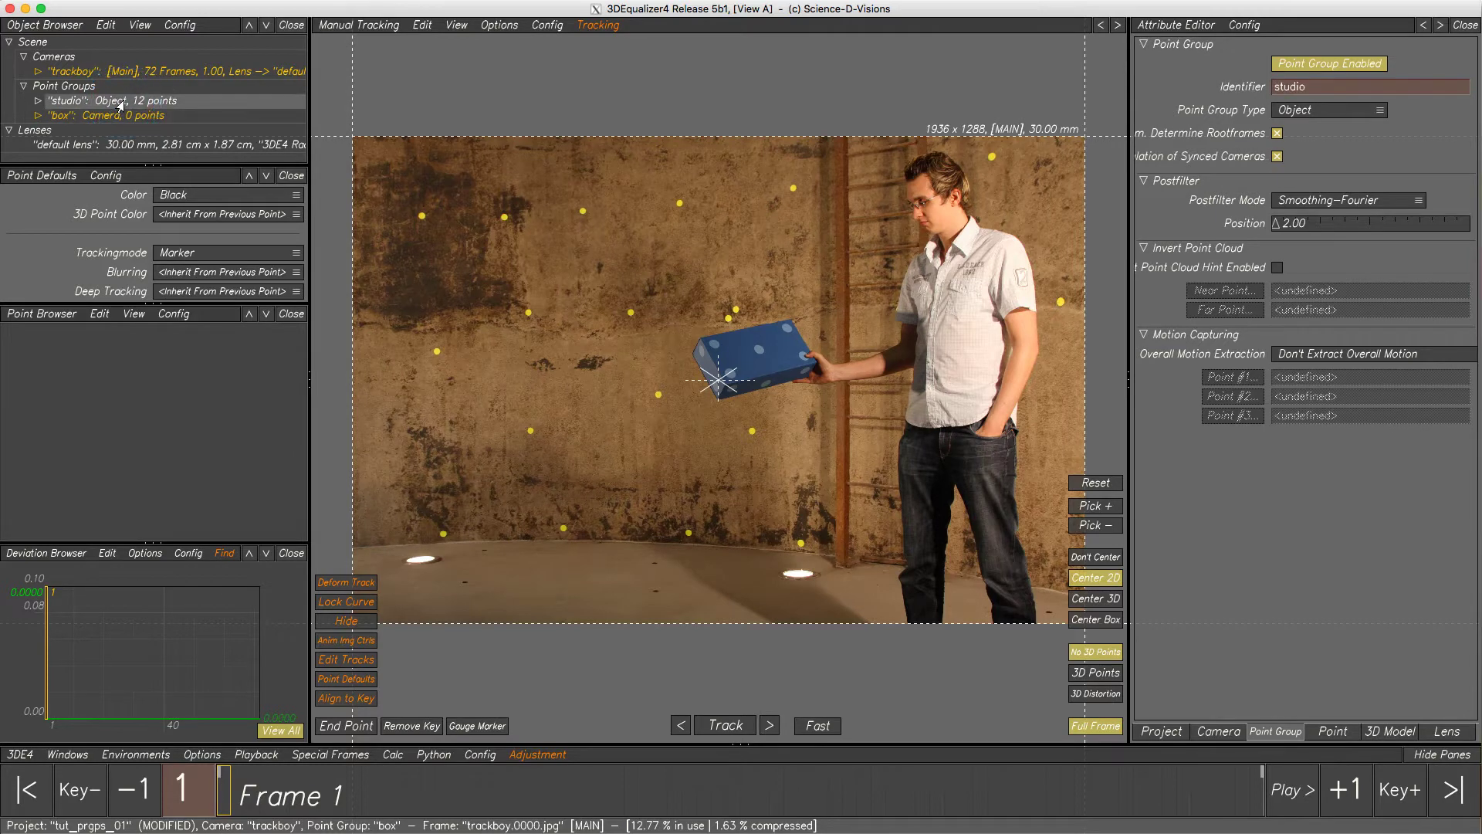
click(1315, 112)
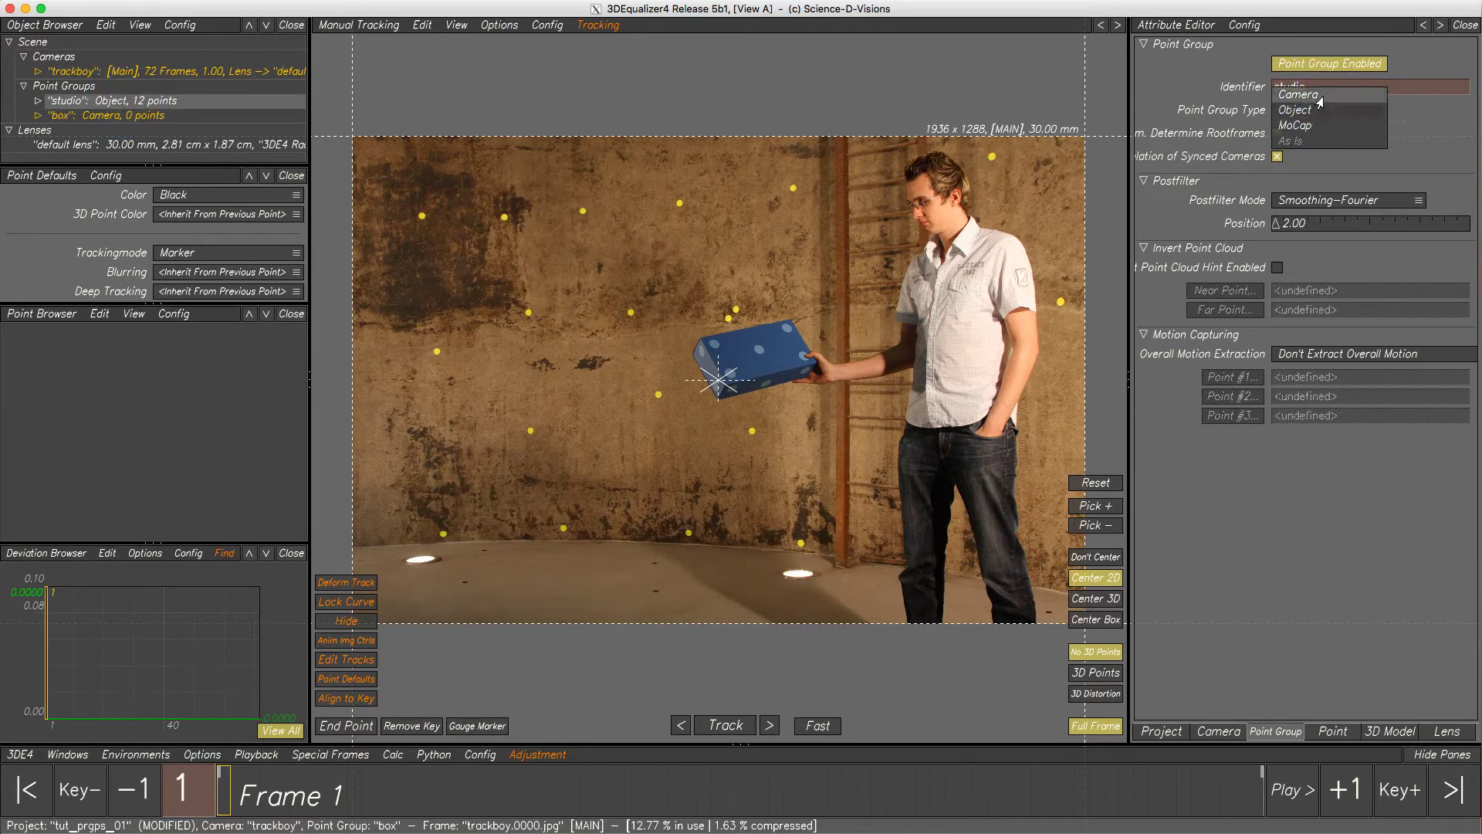
click(1320, 101)
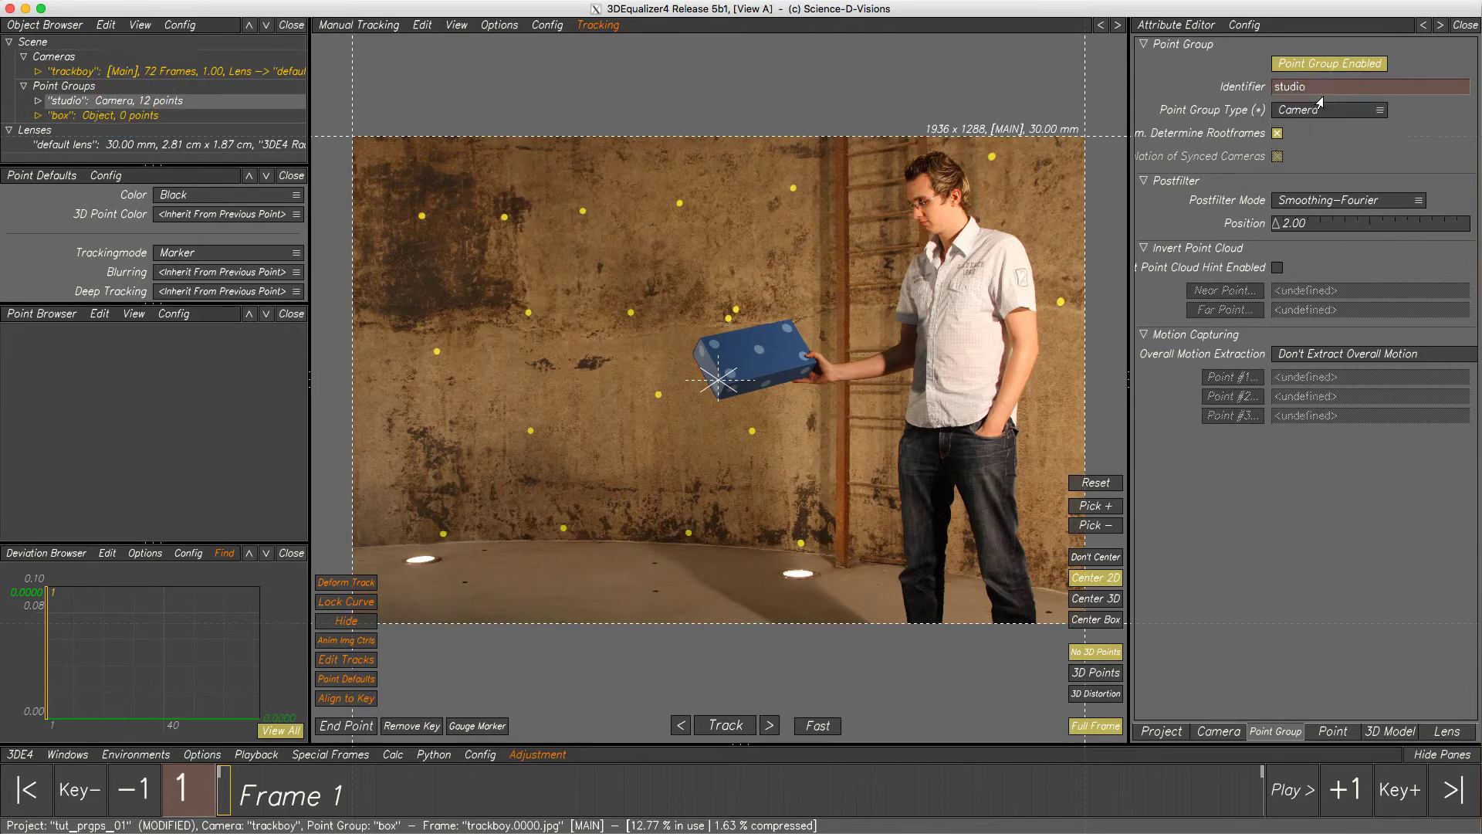
In the "box" group, place tracking point 01 on the central dot of the box's top face and fit its pattern and search areas
click(143, 116)
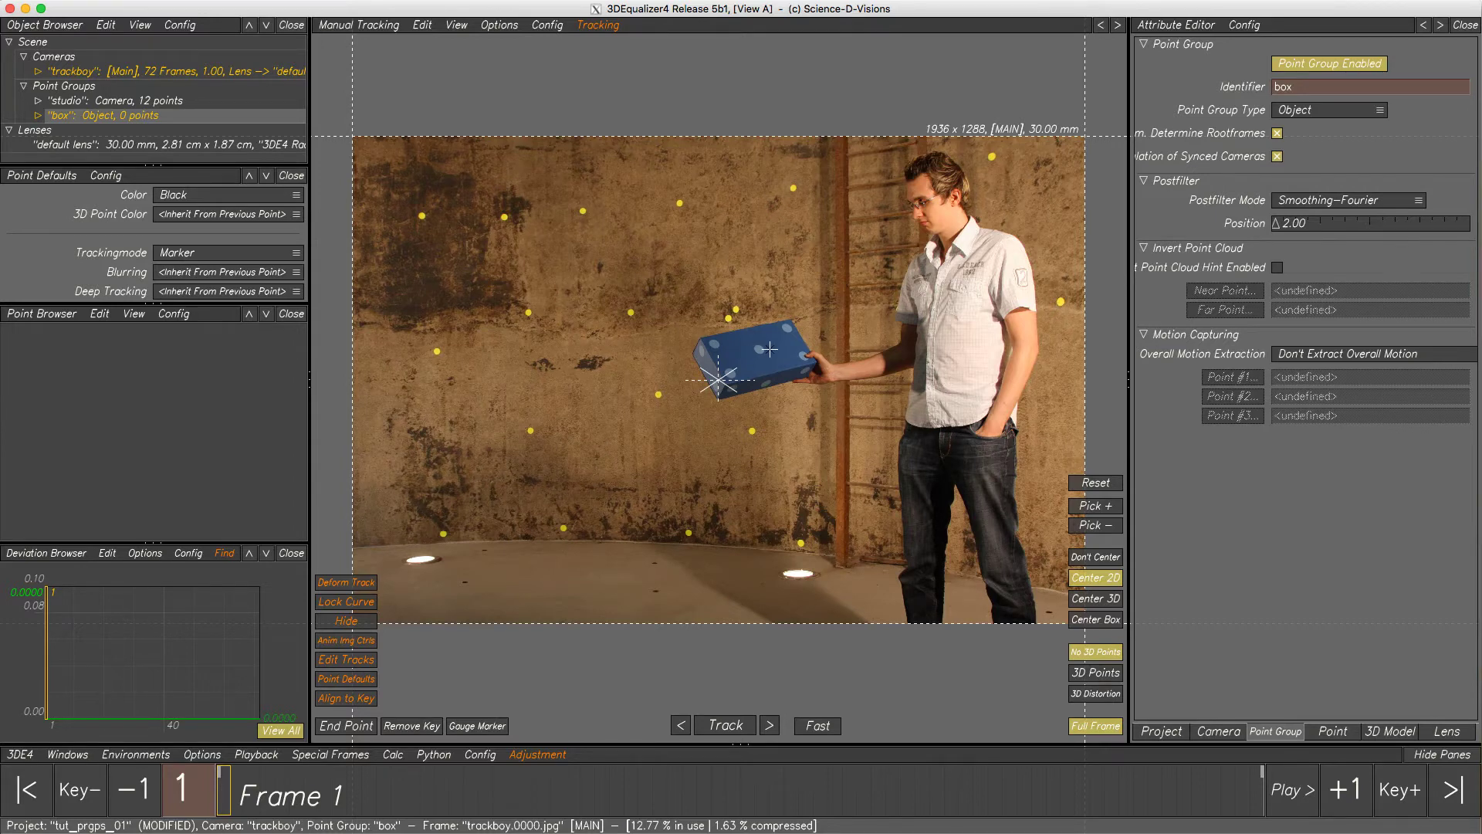
scroll(755, 372, up, 1)
scroll(755, 372, up, 5)
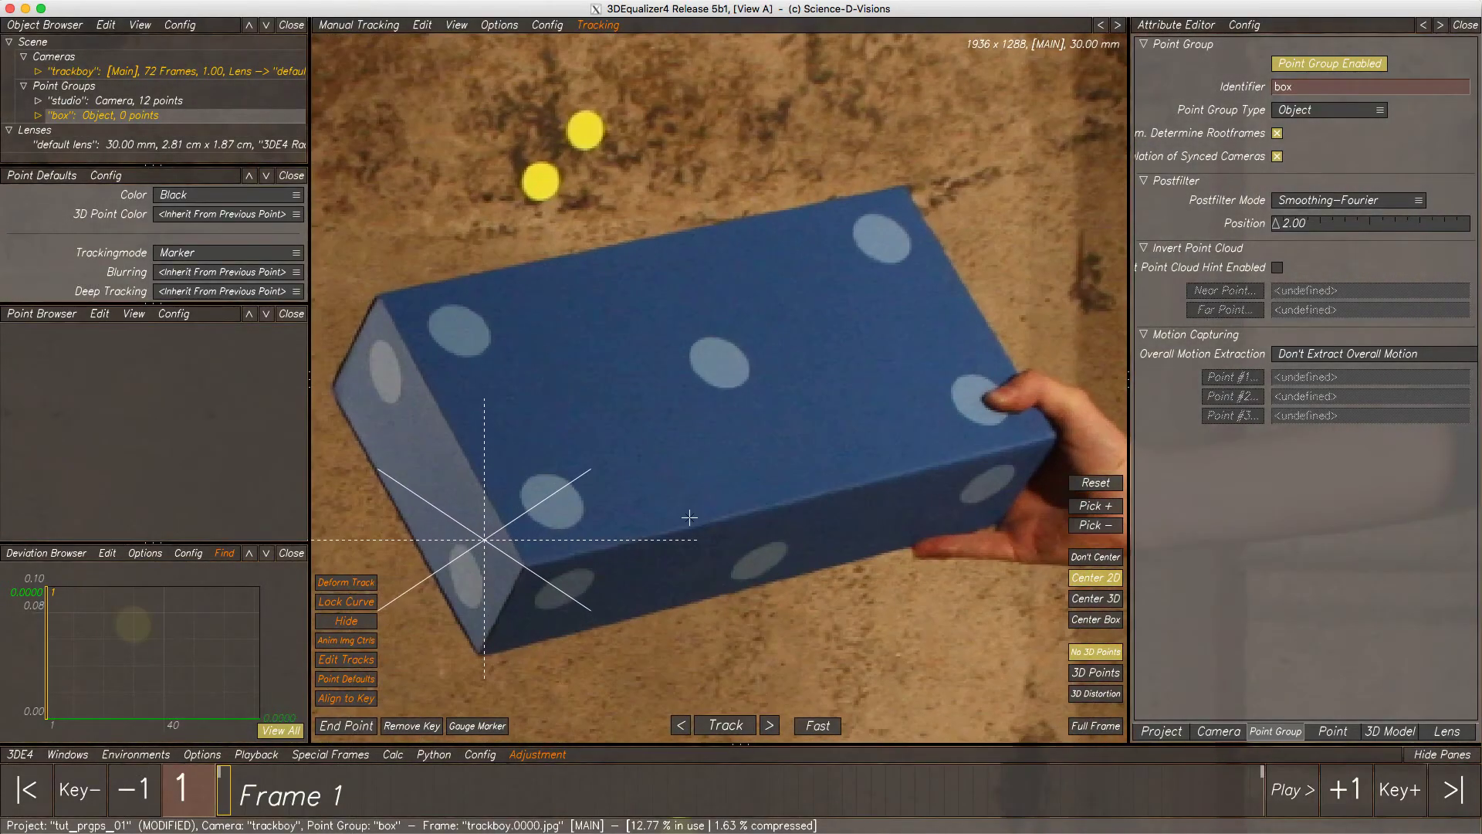
ctrl+click(724, 362)
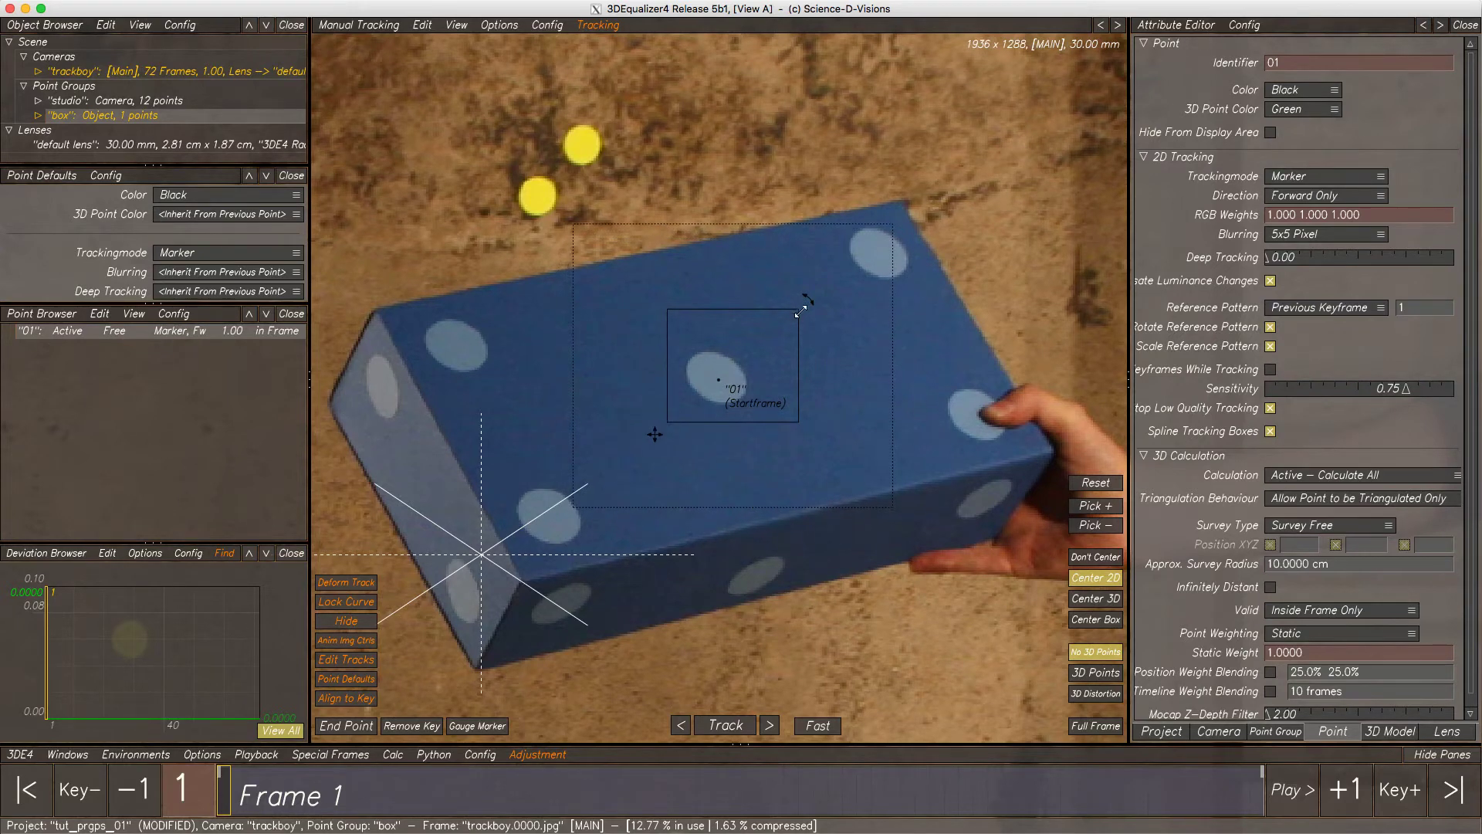
drag(800, 306, 770, 334)
mouse_move(880, 516)
mouse_down()
mouse_move(883, 458)
mouse_move(884, 486)
mouse_up()
key(x)
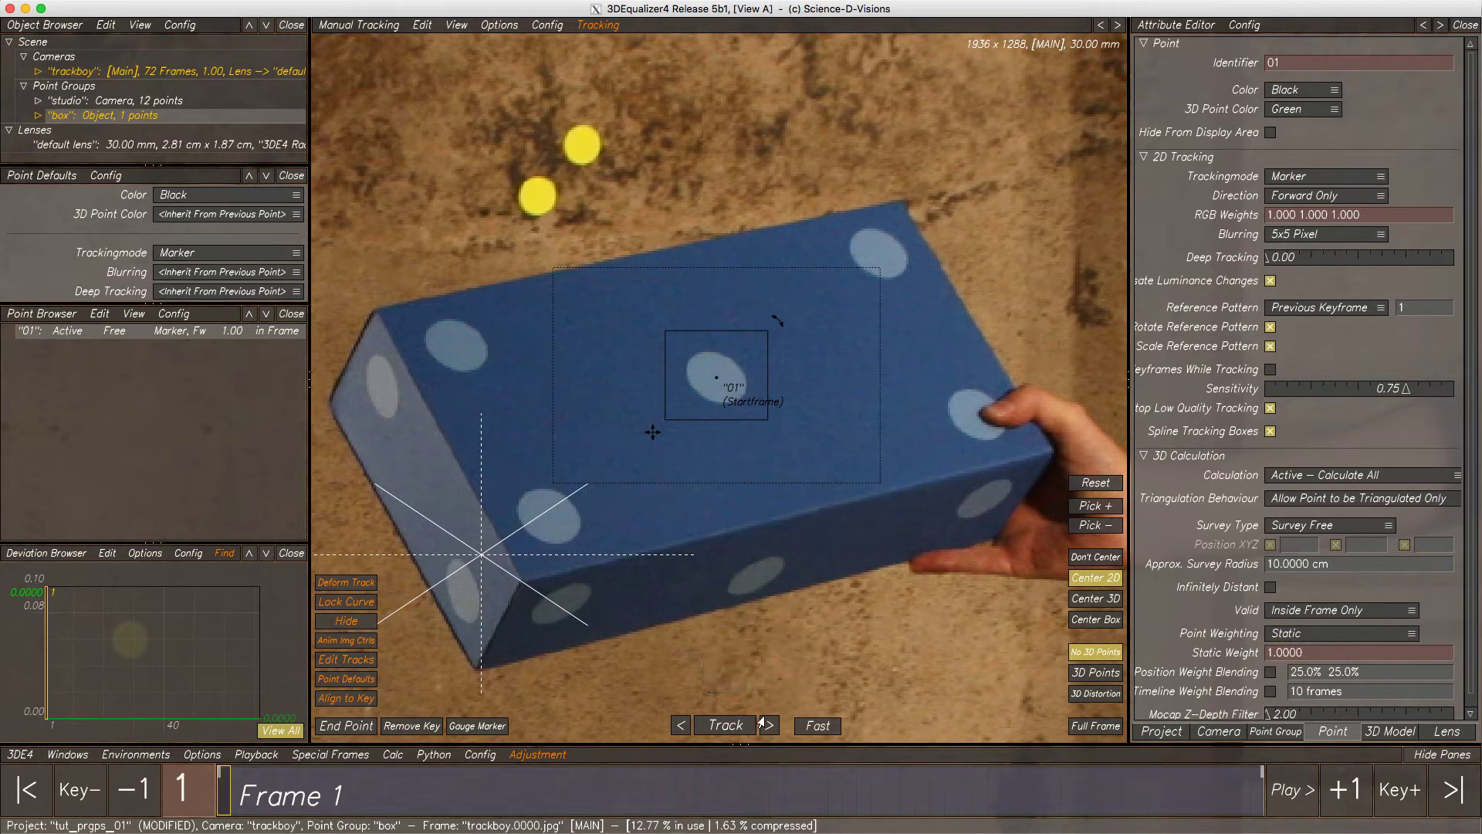
Track point 01 through to frame 72 and return to frame 1
click(726, 725)
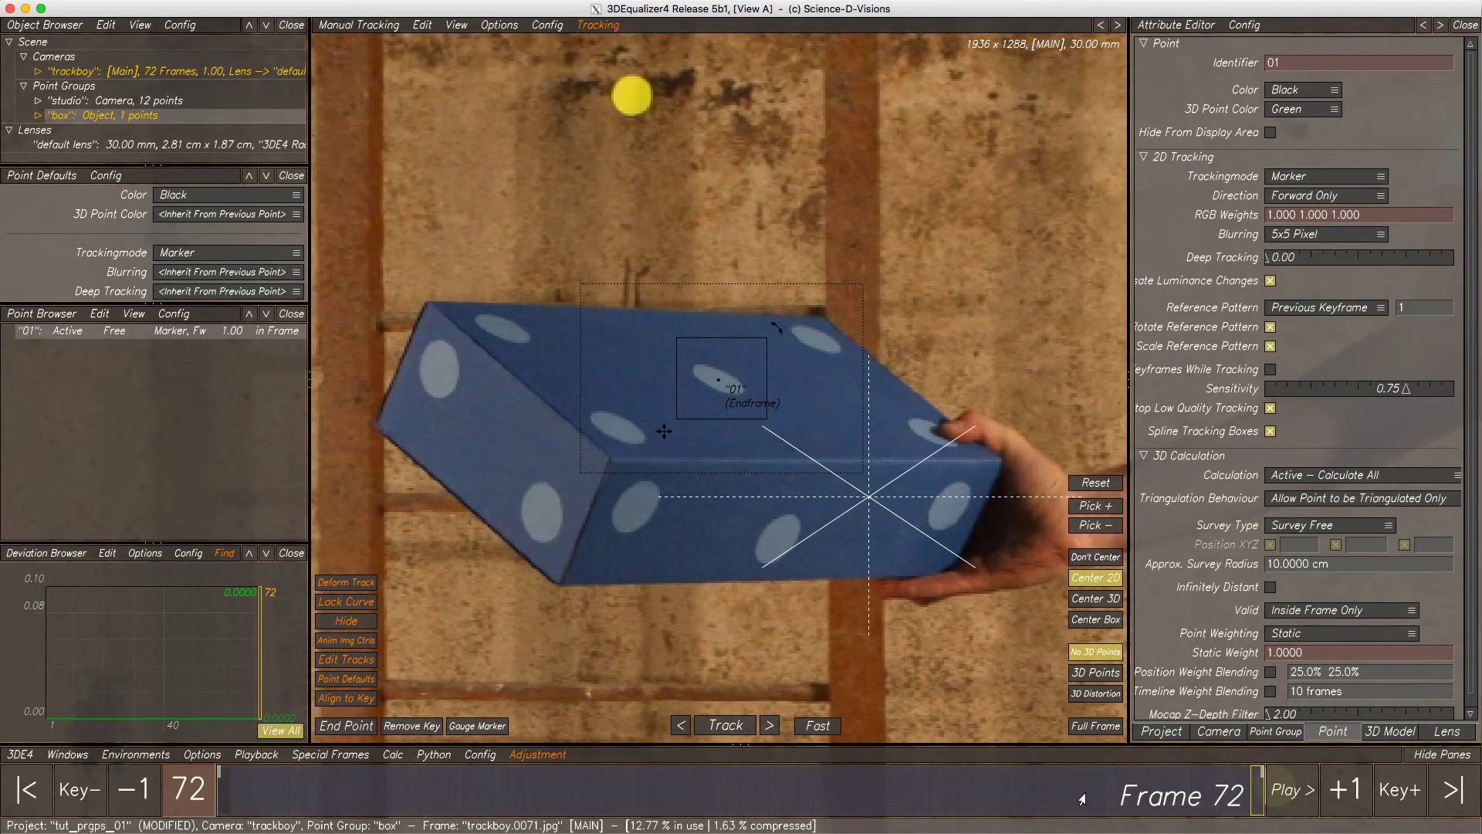
drag(1251, 793, 202, 792)
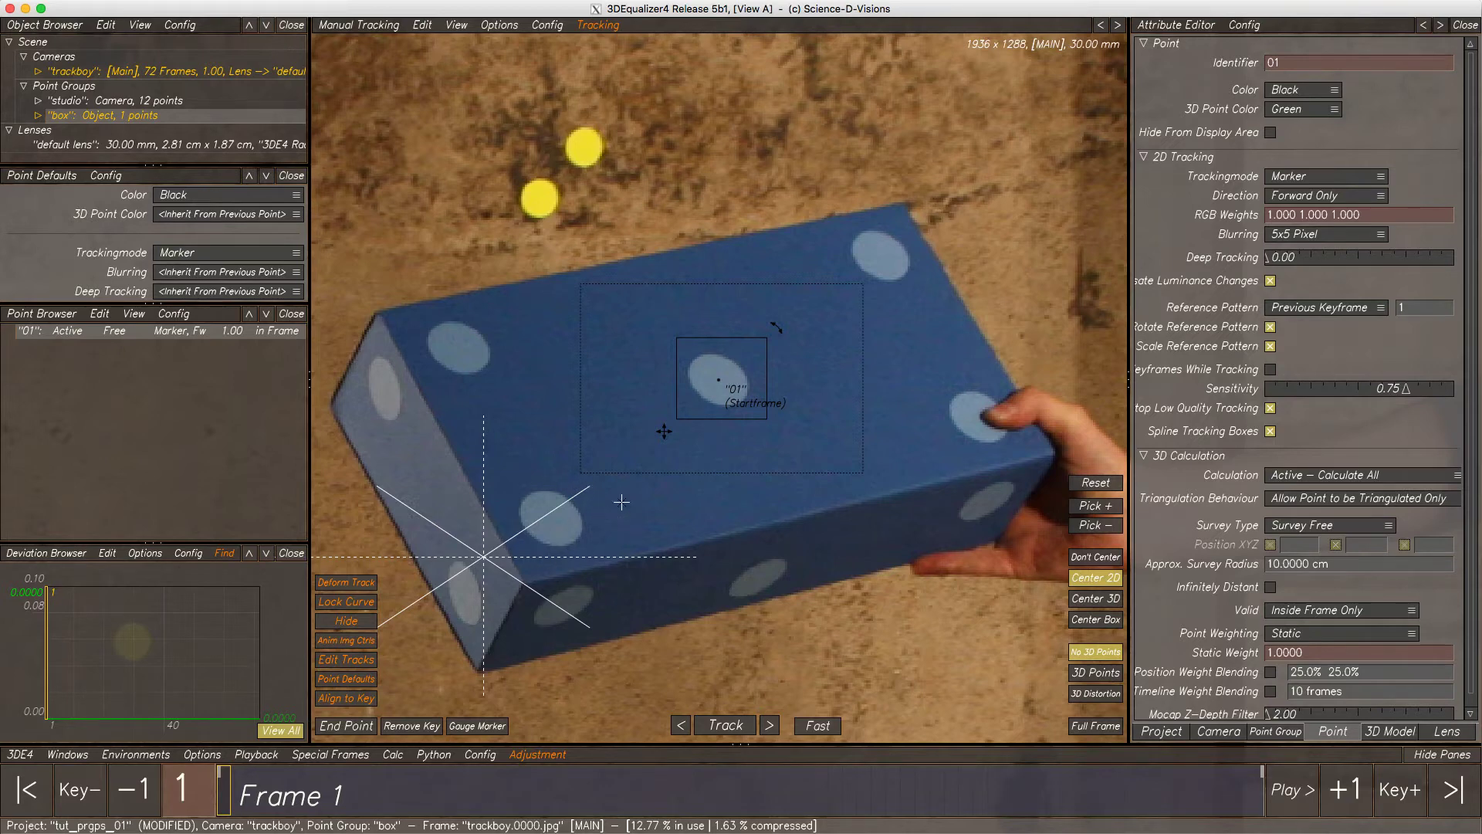
Place tracking point 02 on the top-face dot nearest the box's front left corner and shrink its pattern and search areas
ctrl+click(552, 519)
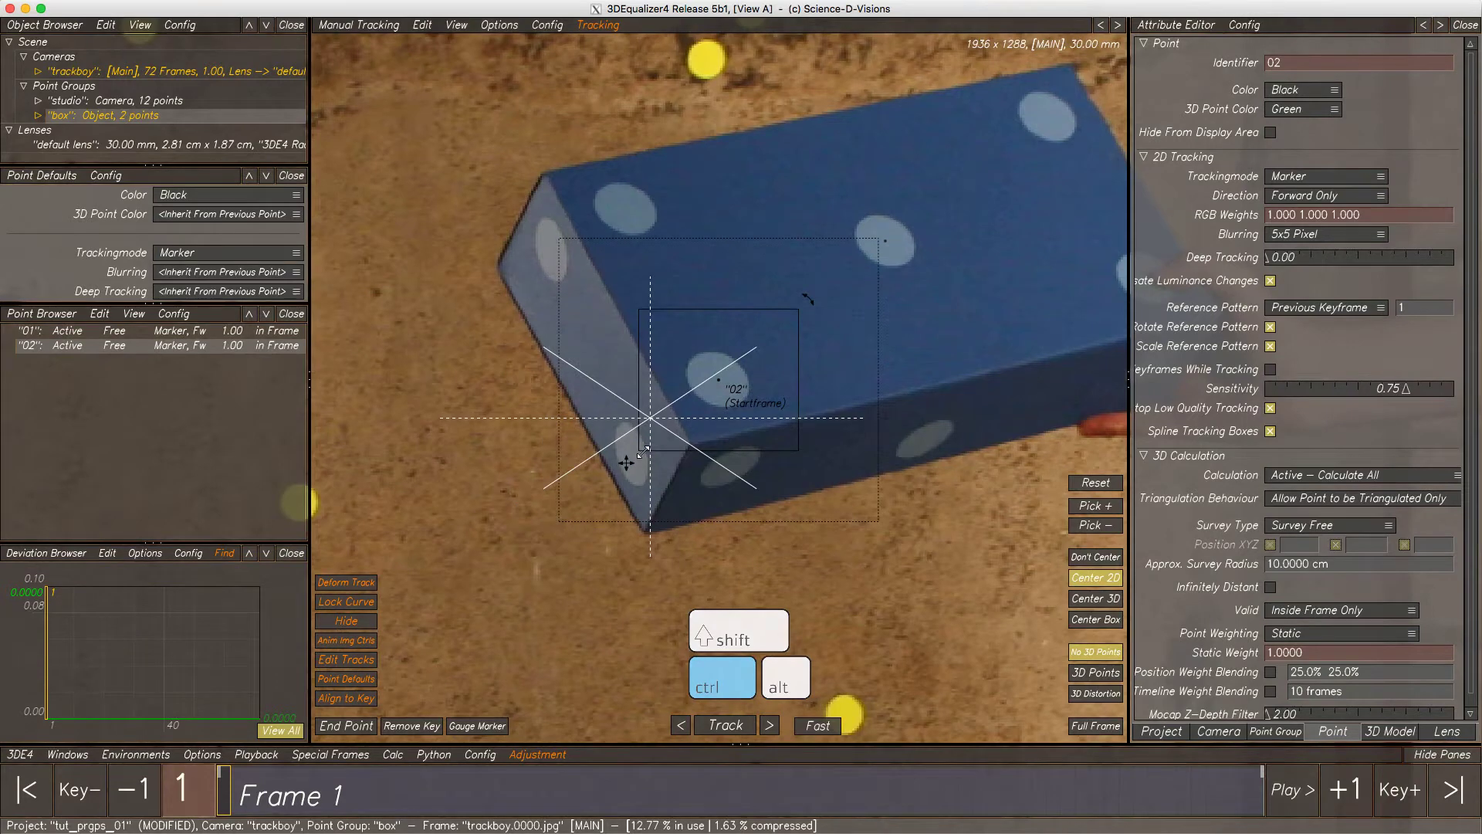
drag(803, 310, 764, 339)
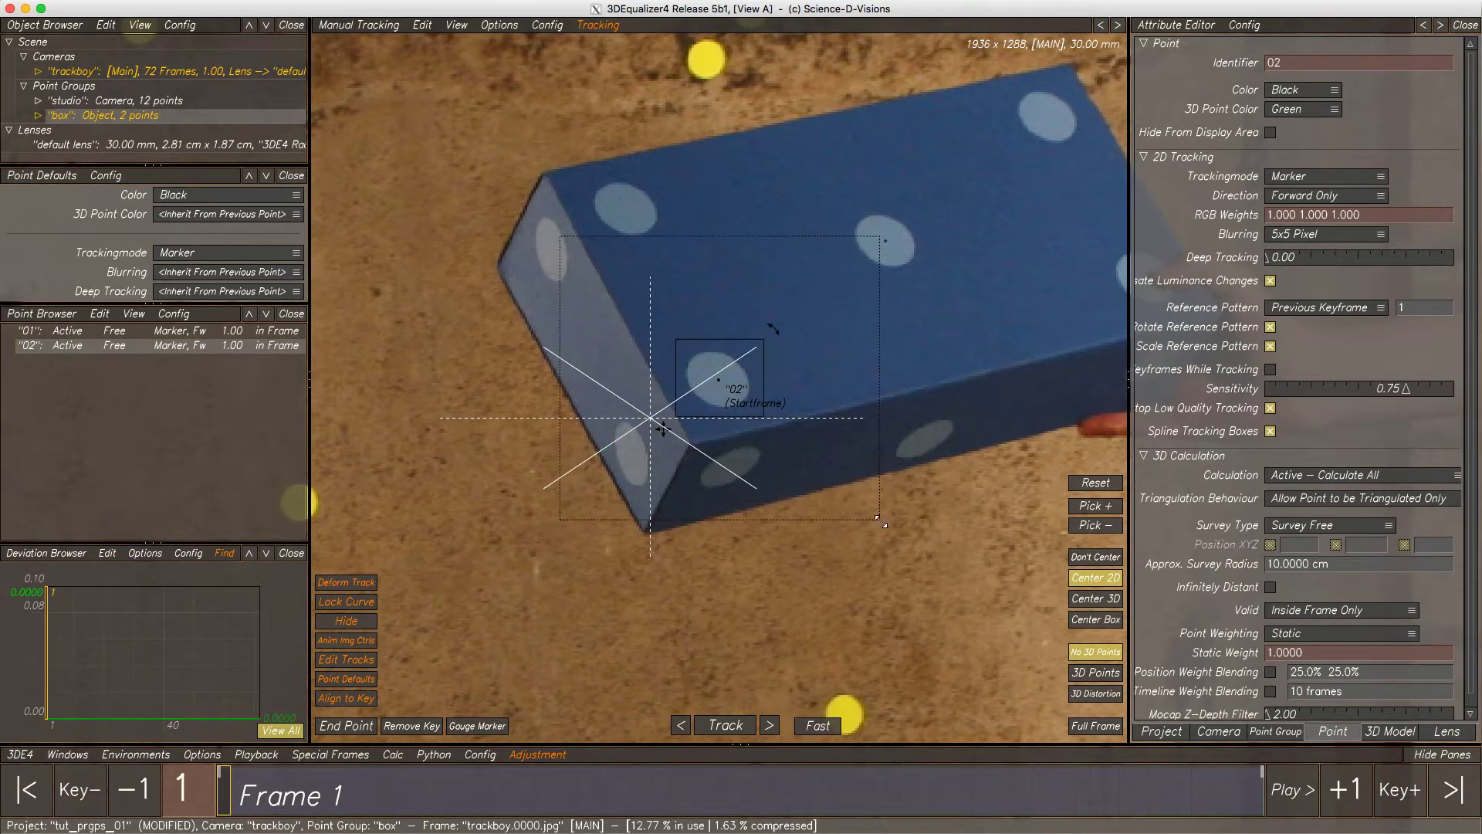
drag(897, 504, 863, 479)
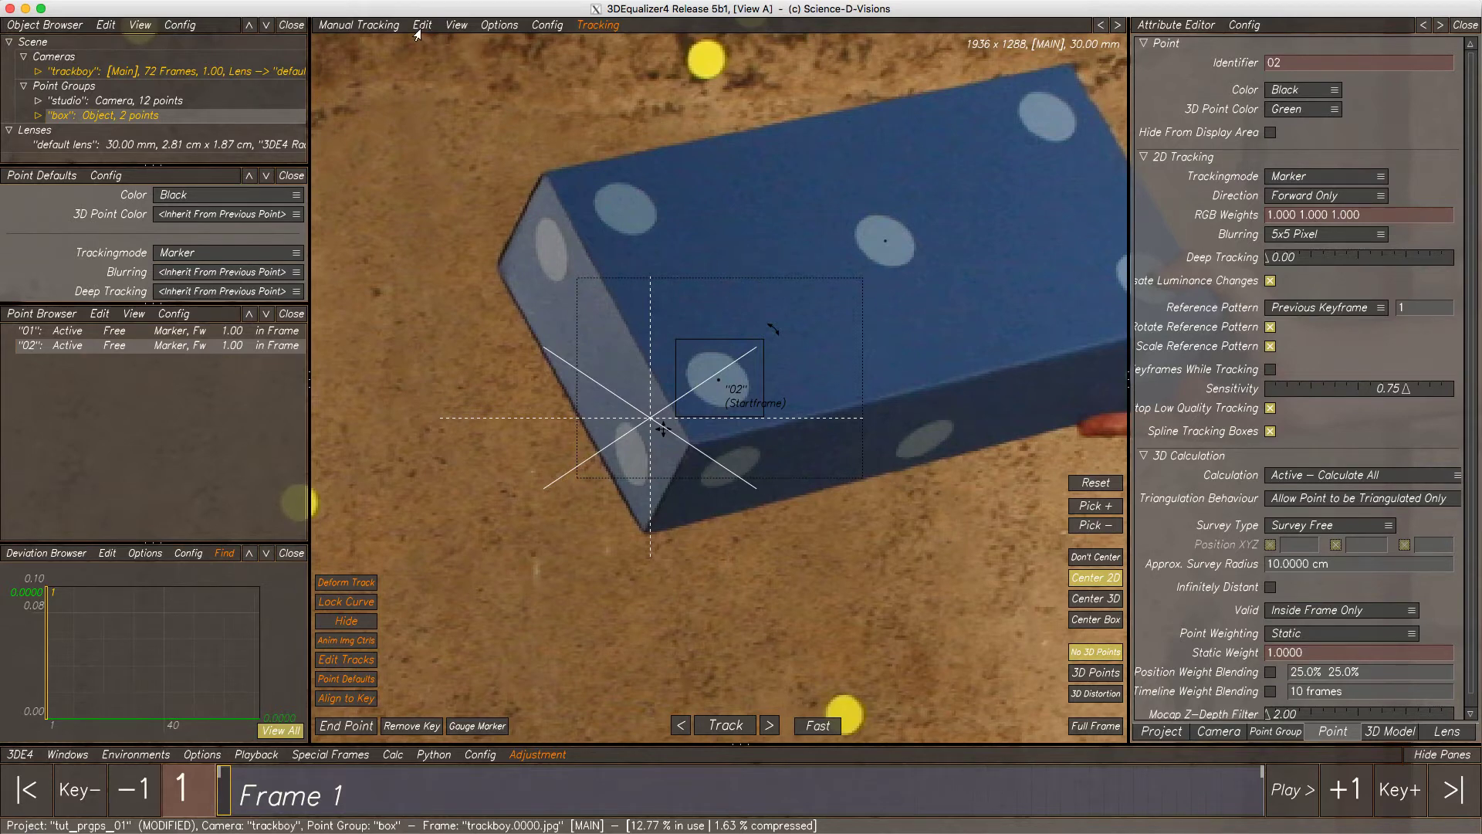
Set point 02's tracking area size as the default for new points
click(418, 28)
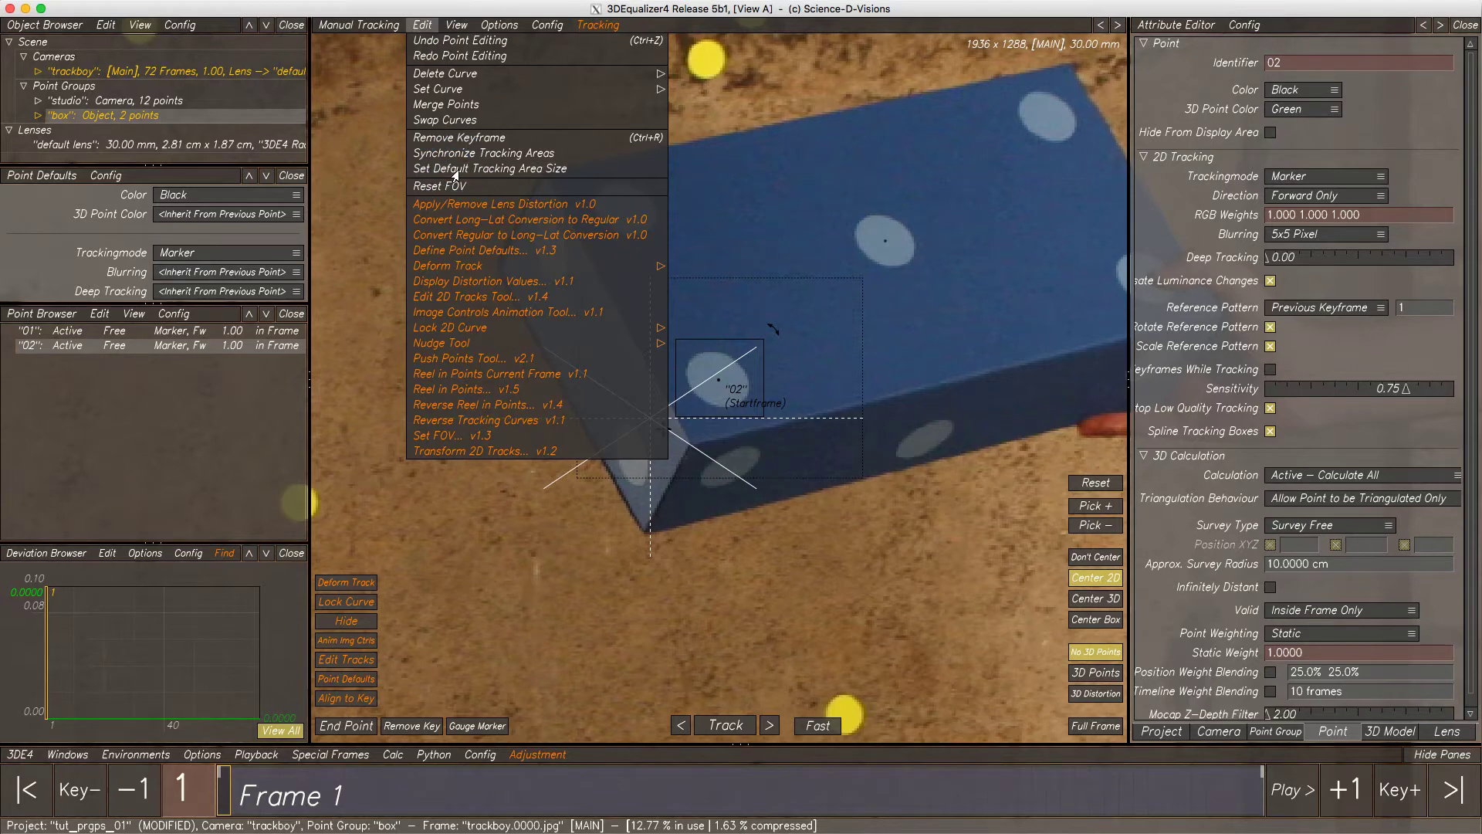
click(421, 27)
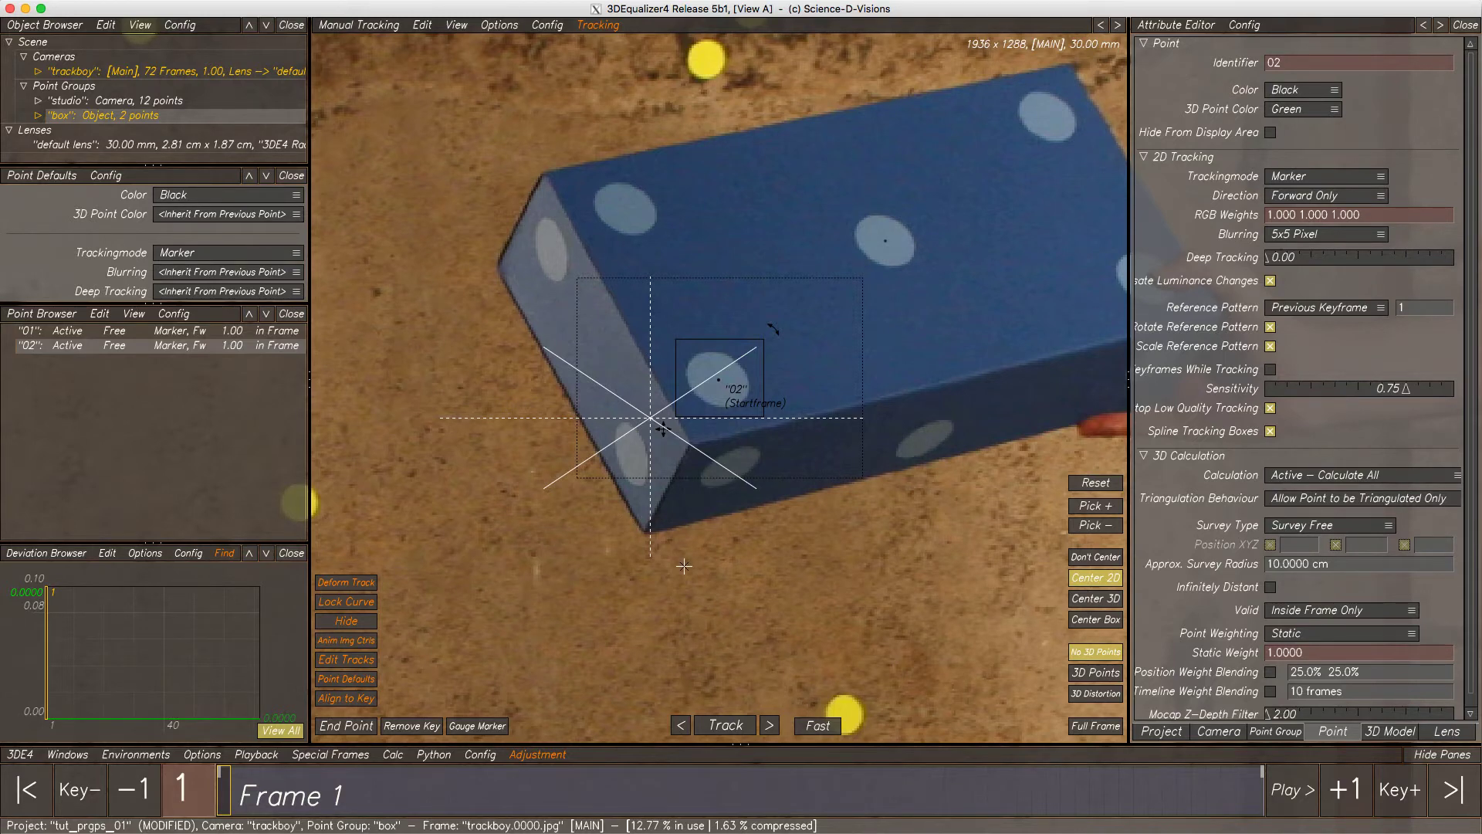
Switch the tracking speed to Slow and track point 02 with its gauged marker through to frame 72
click(457, 26)
click(459, 41)
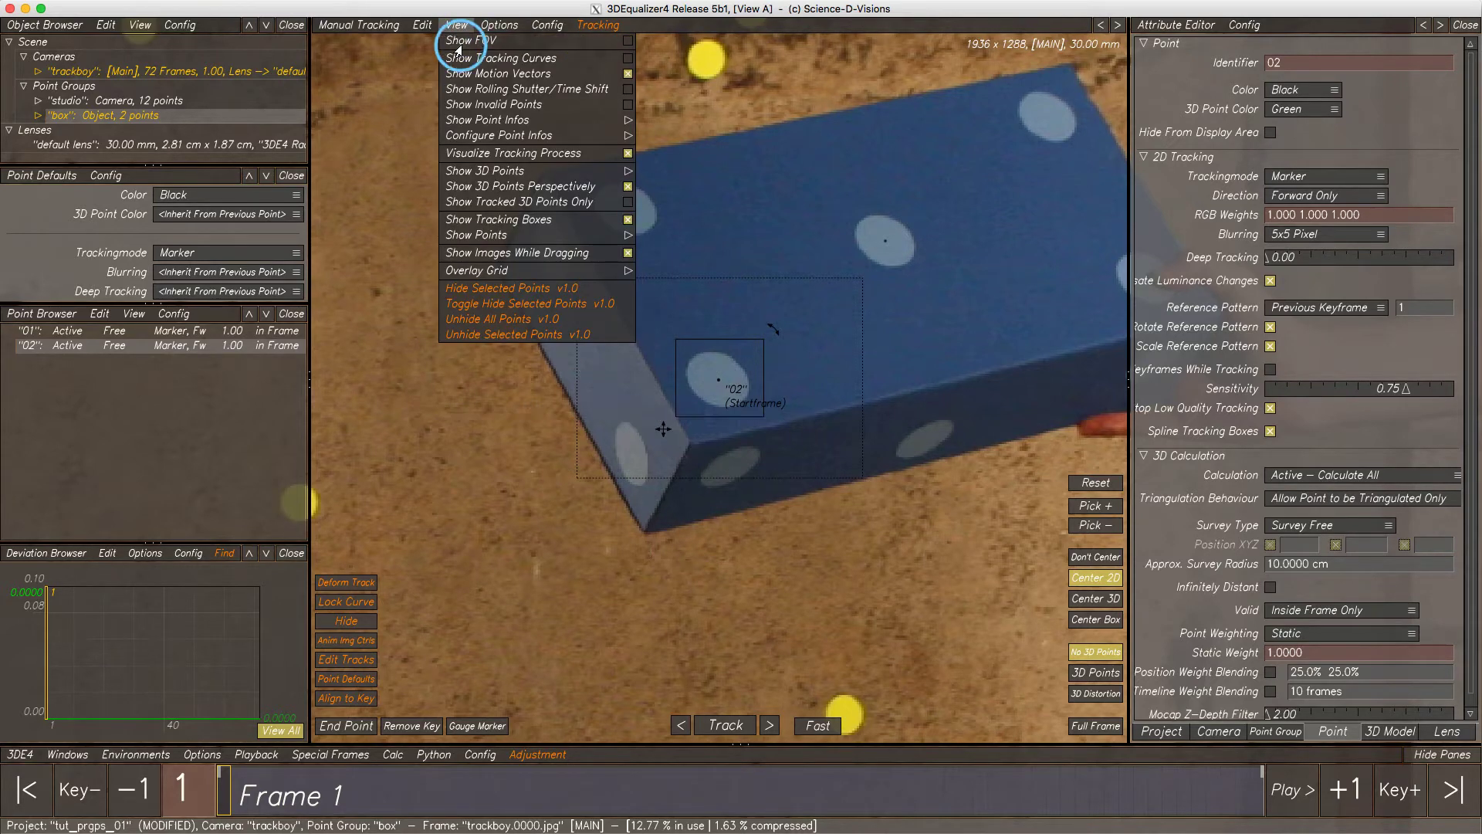
click(457, 27)
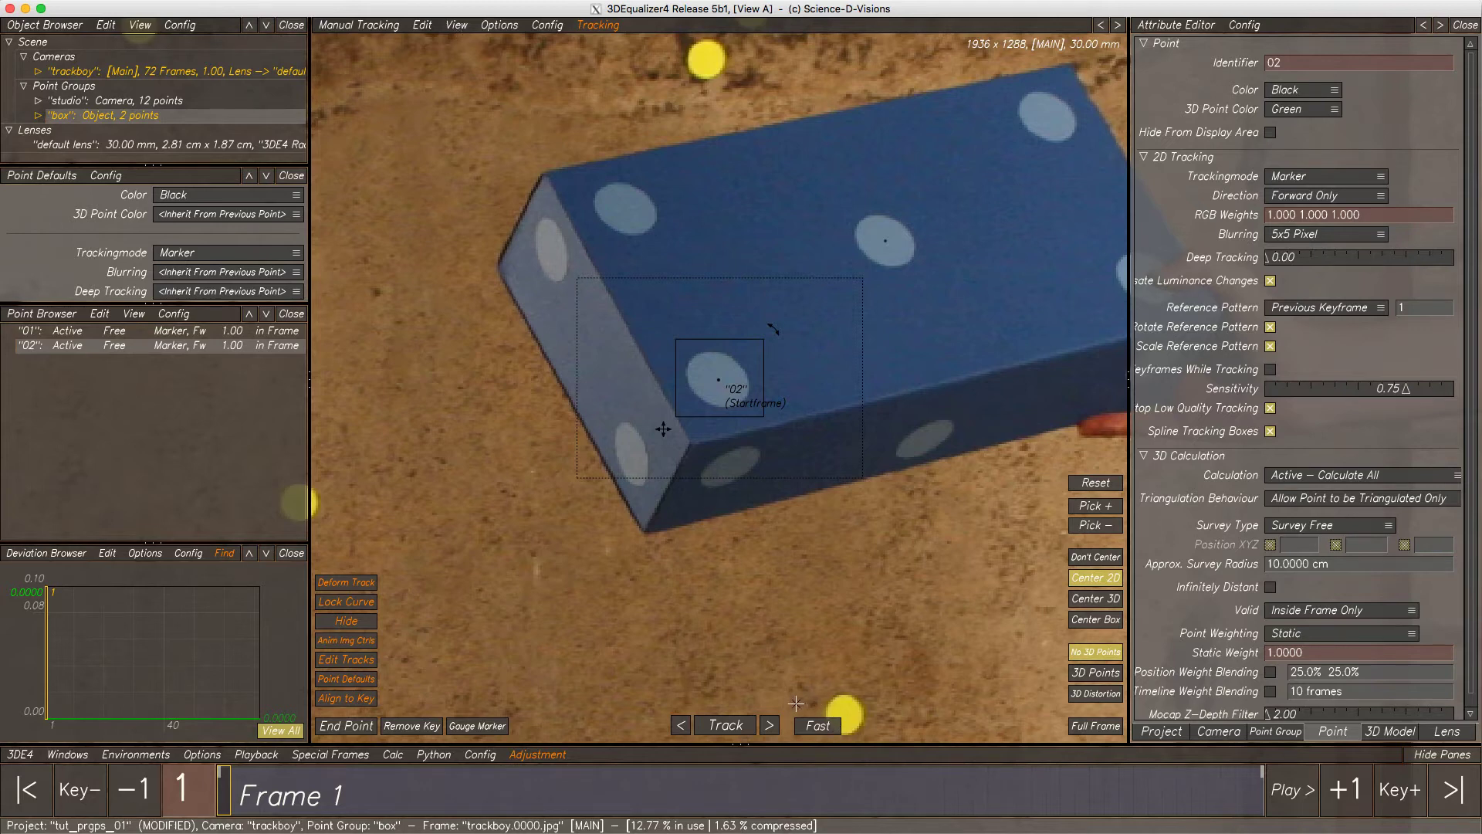
click(826, 729)
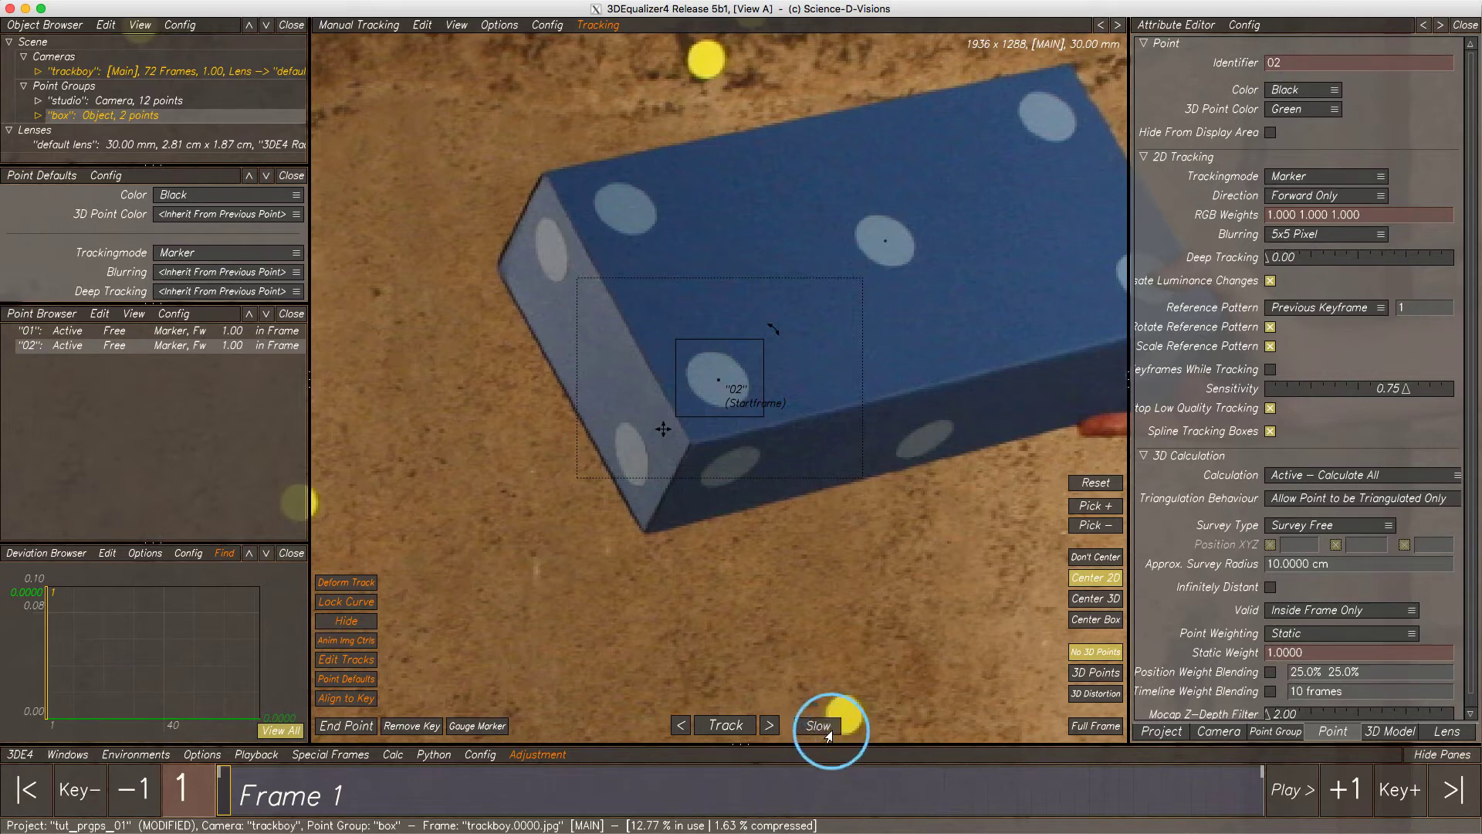
click(483, 725)
click(725, 732)
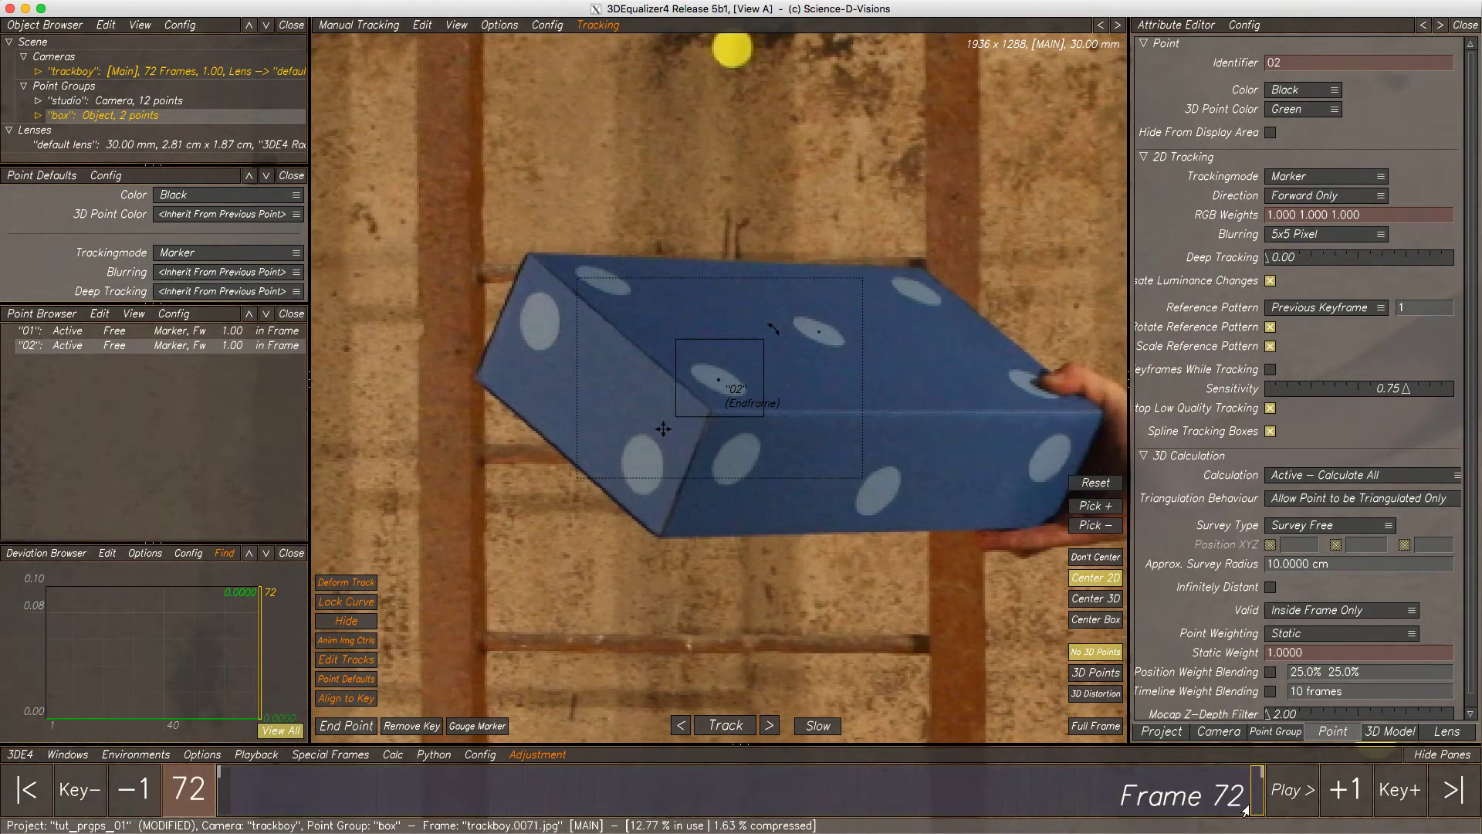
Return to frame 1 and place tracking point 03 on the top-face dot at the box's back left corner
drag(1248, 811, 207, 776)
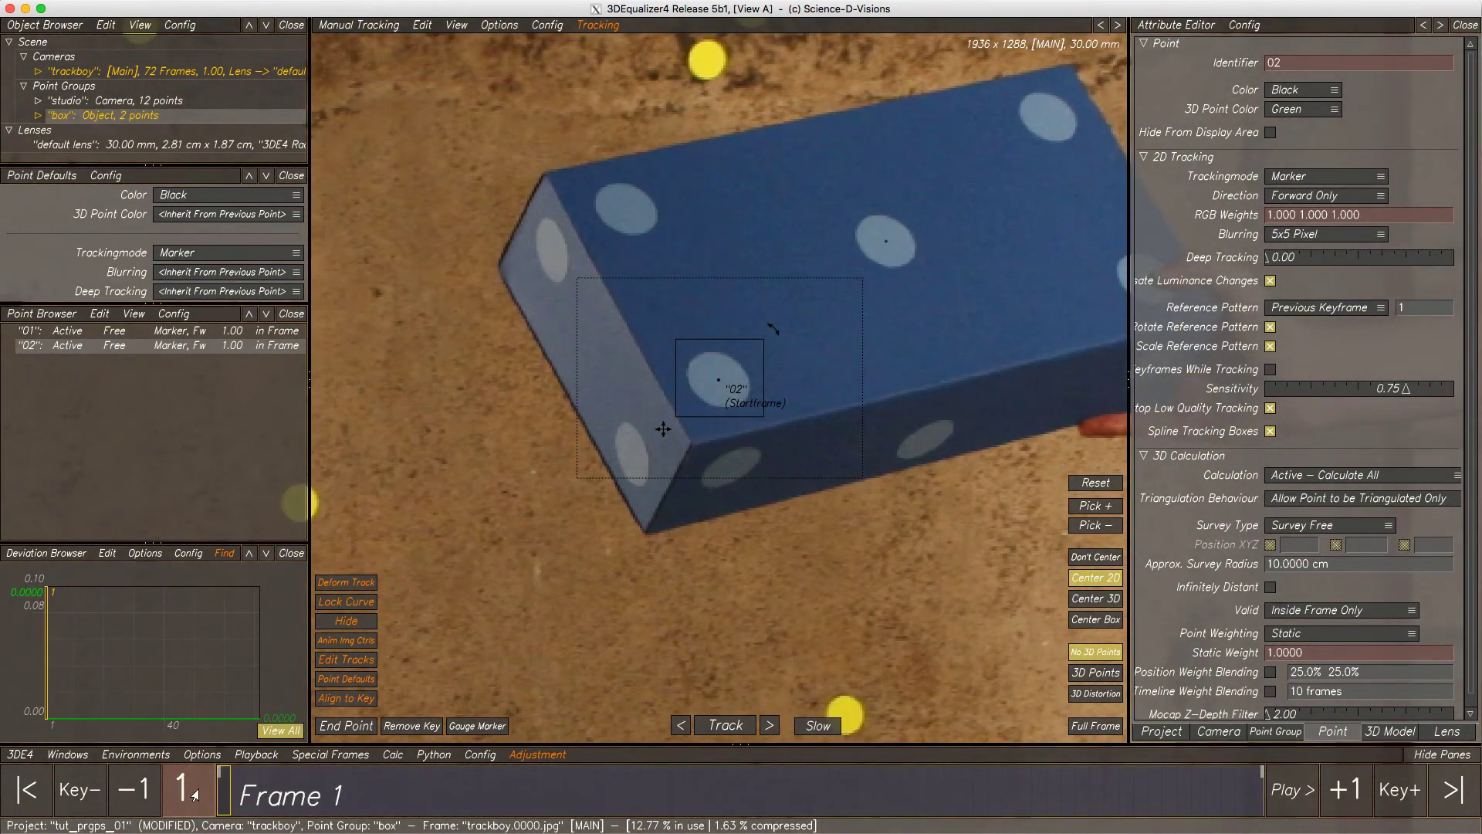
ctrl+click(629, 214)
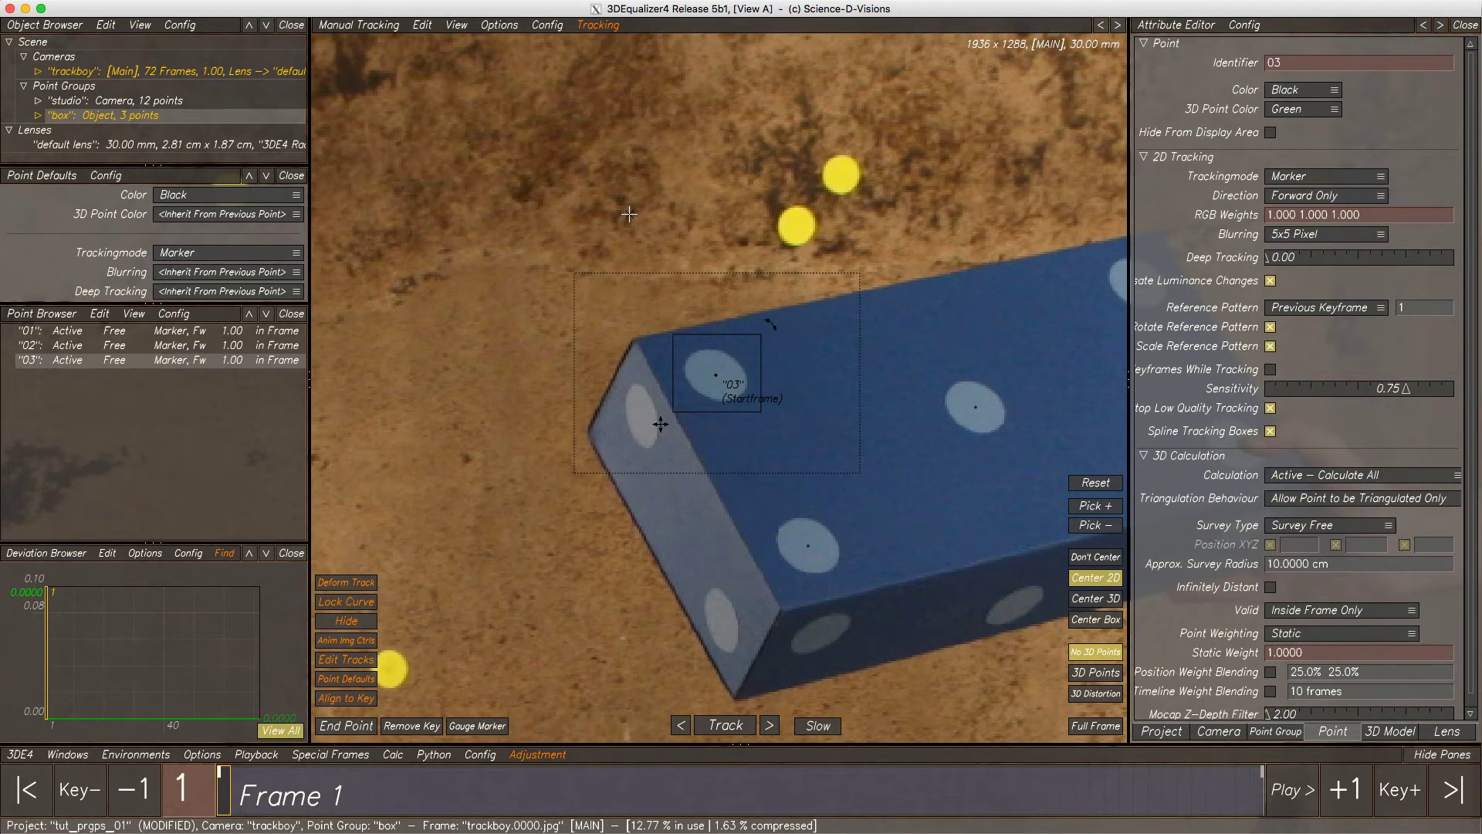
click(546, 26)
mouse_move(559, 91)
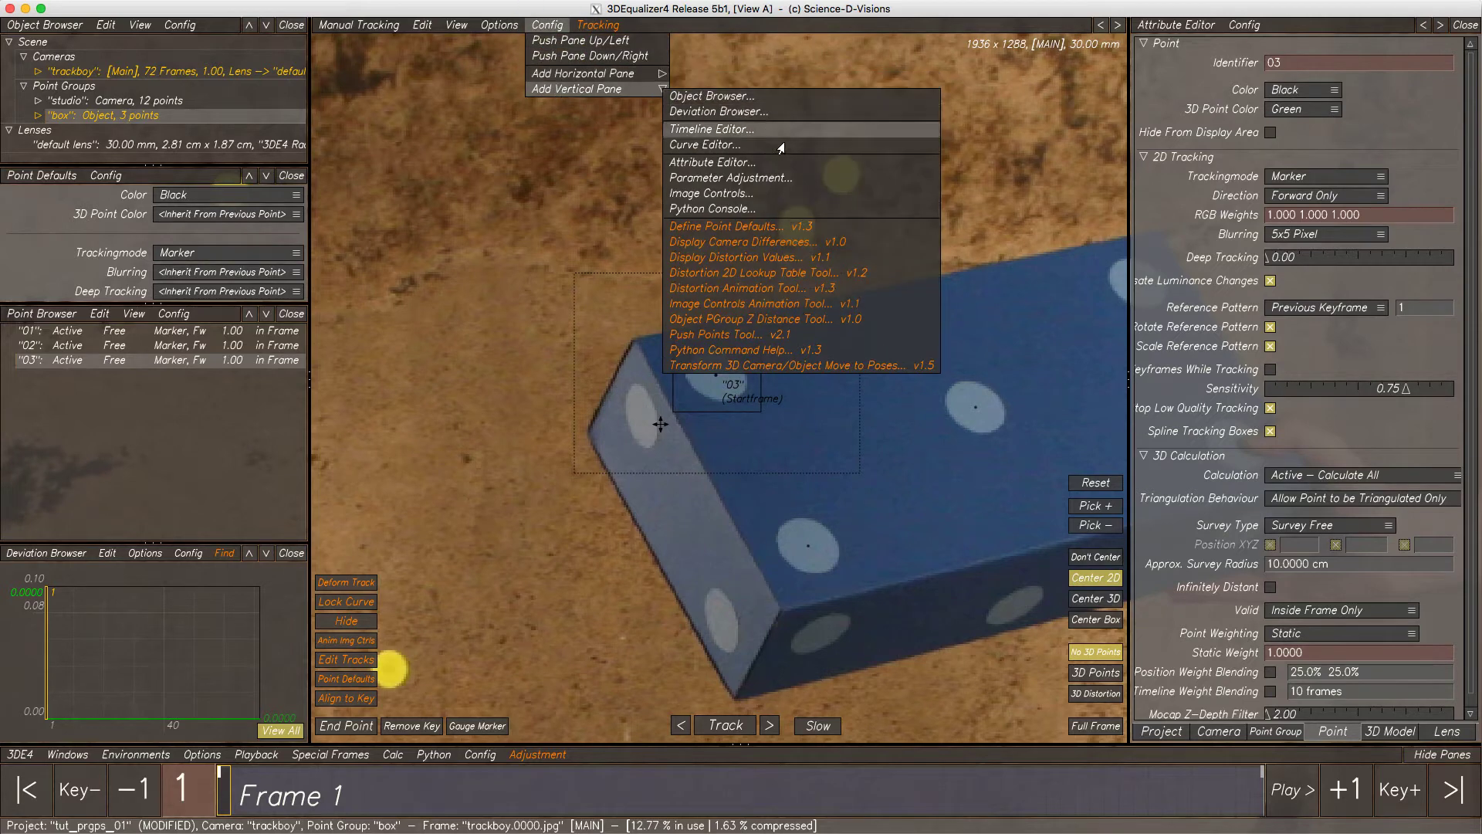
click(781, 200)
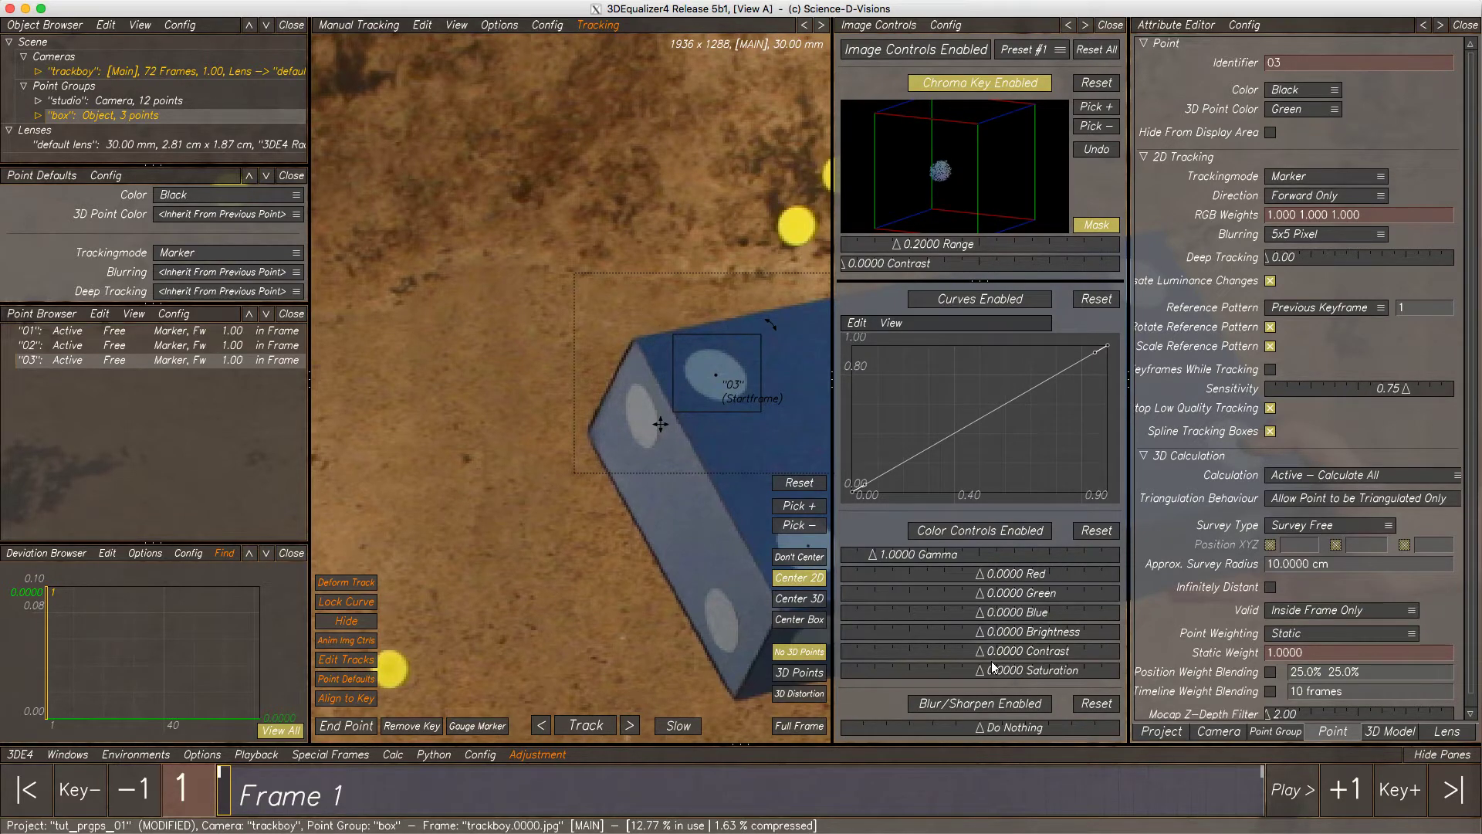
click(1109, 26)
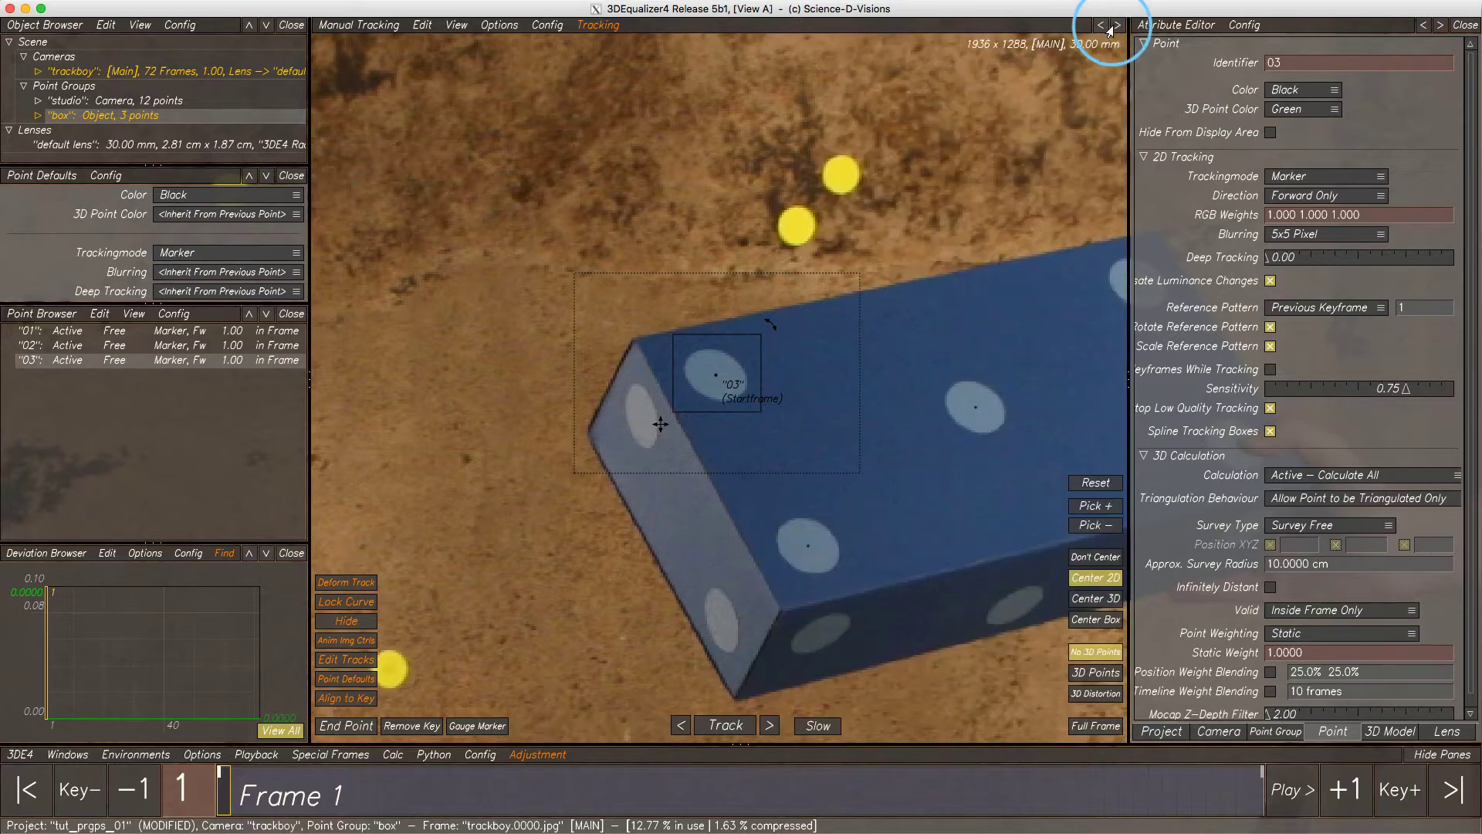
Track point 03 forward through the sequence
click(710, 729)
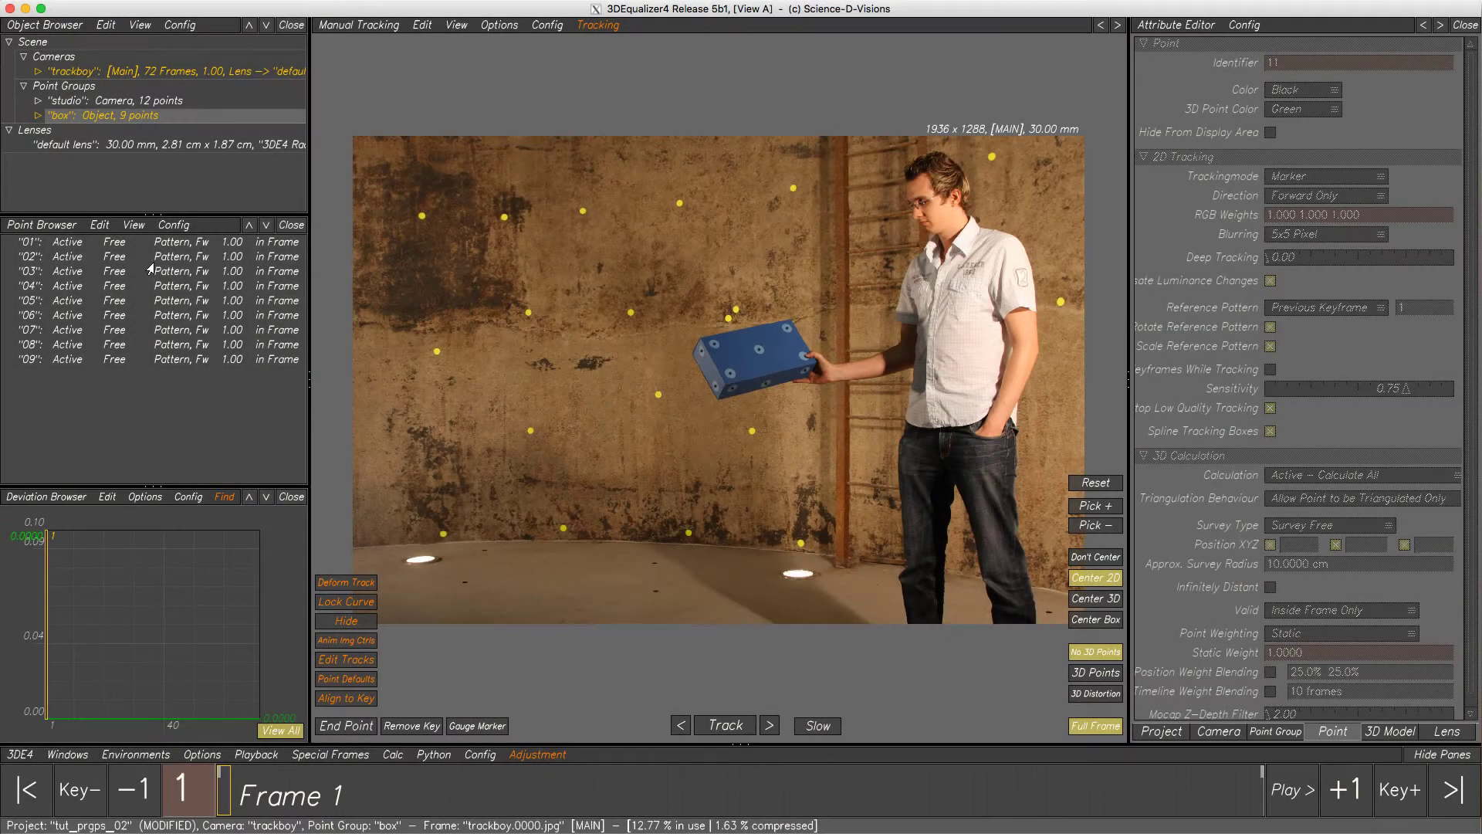
Select all nine points of the "box" group, scrub through the sequence to check their tracks and return to frame 1
drag(133, 241, 133, 365)
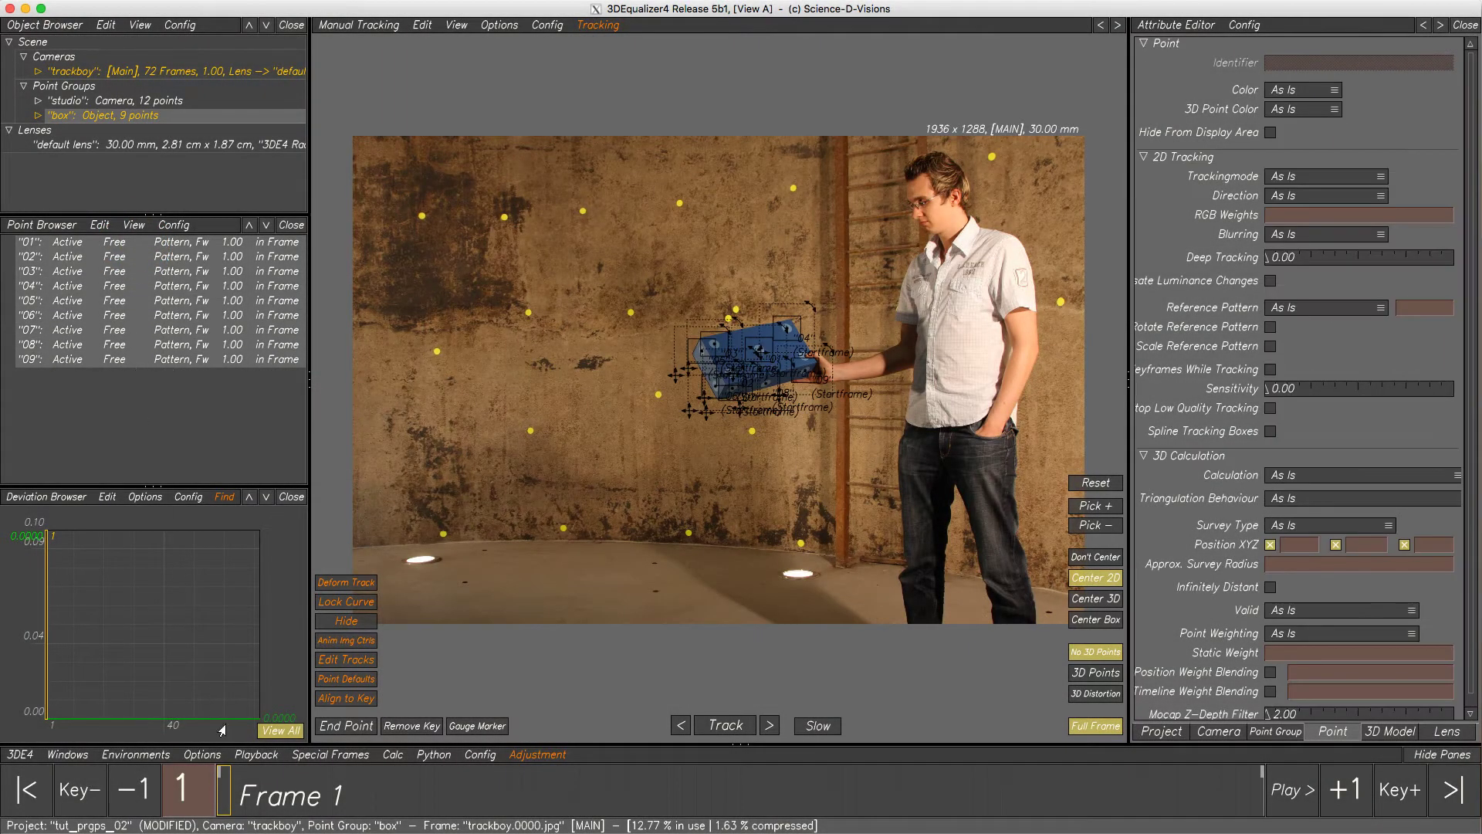
key(t)
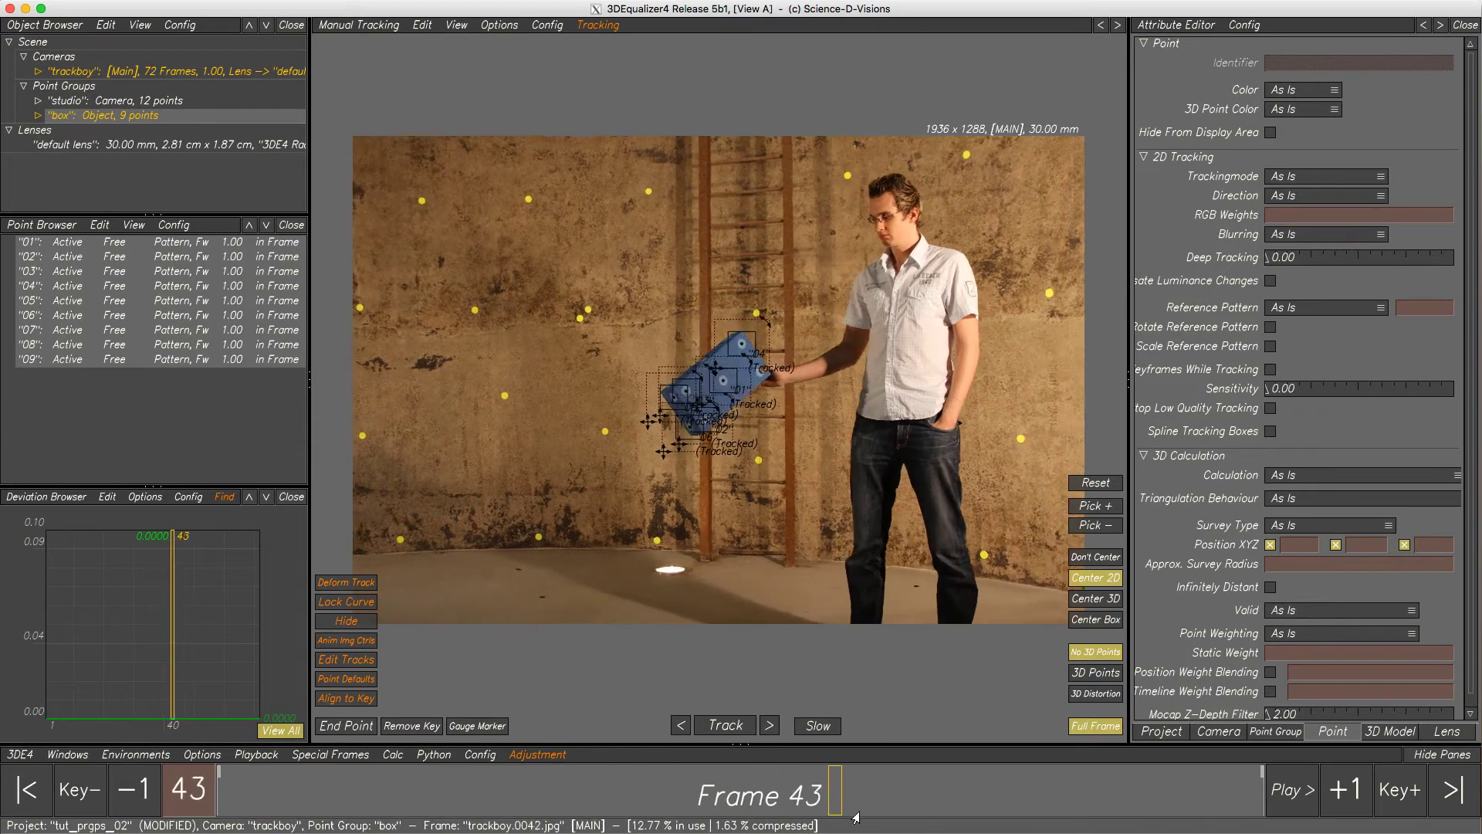
drag(857, 812, 203, 785)
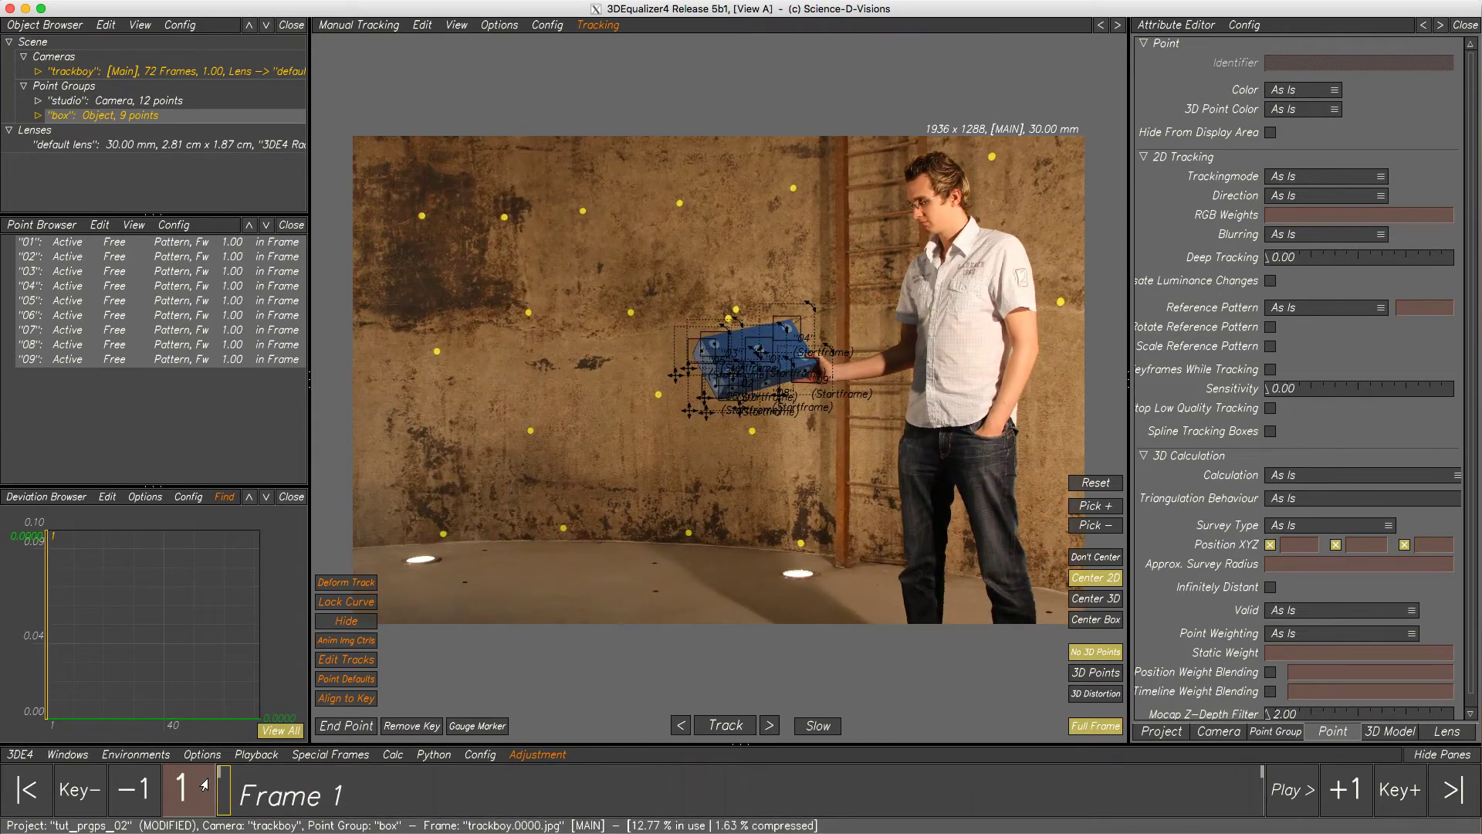
Deselect the points, calculate all point groups and use the calculation result
alt+drag(627, 620, 753, 662)
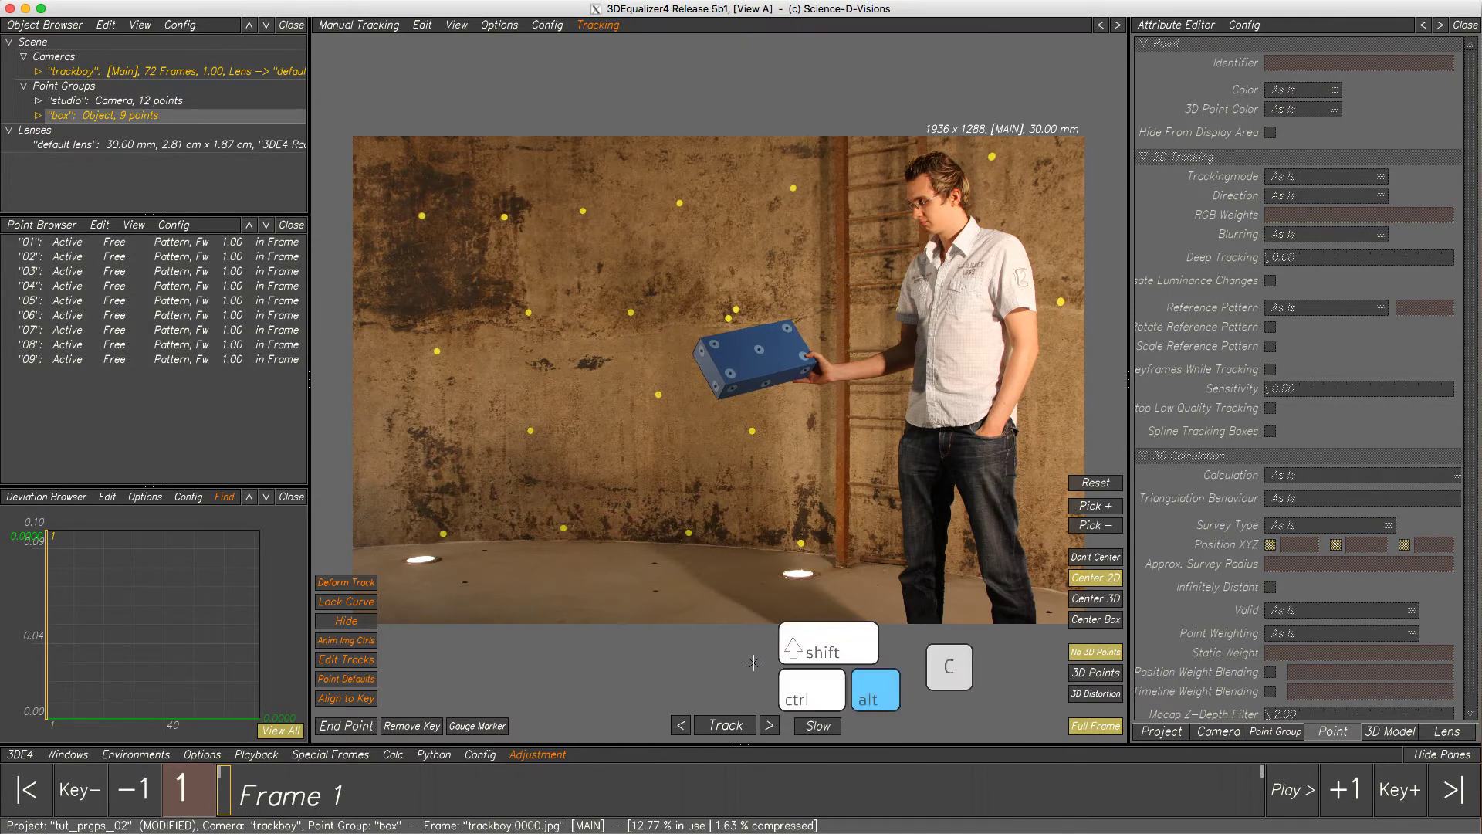
key(ctrl+alt+shift+c)
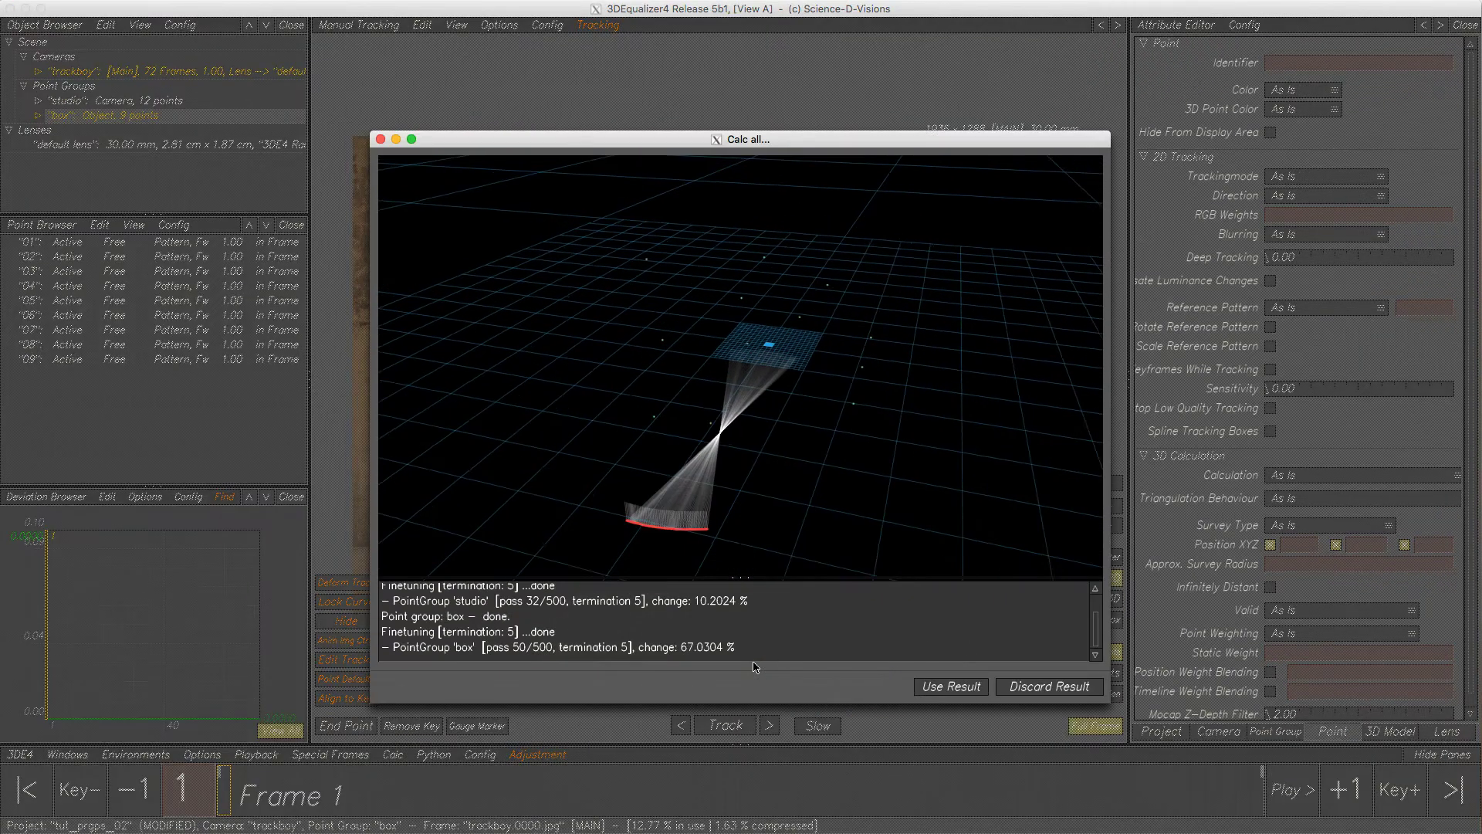
click(943, 686)
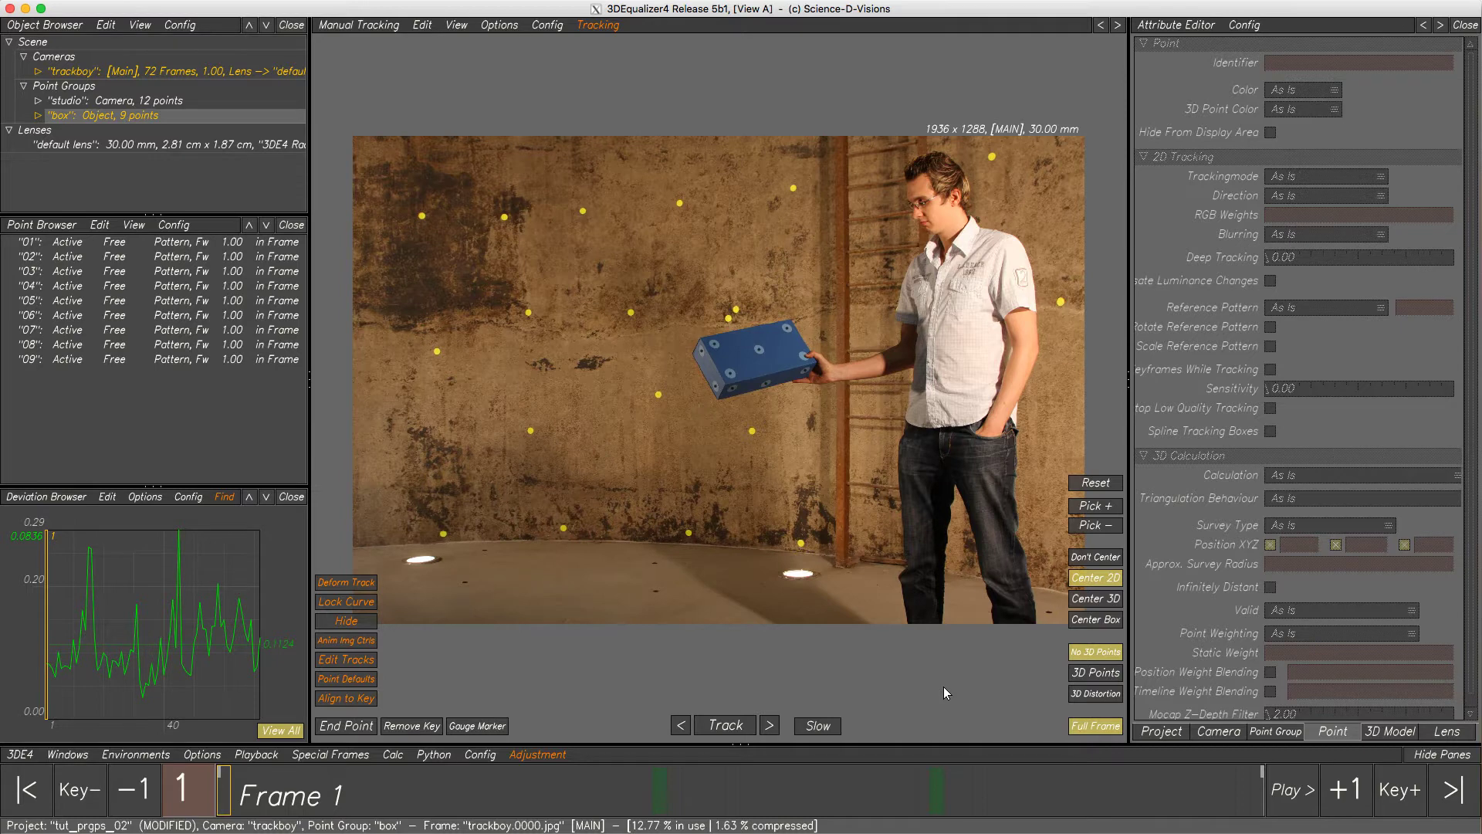
Alternate the current point group between "studio" and "box" to compare their deviation curves, finishing on "studio"
right_click(151, 106)
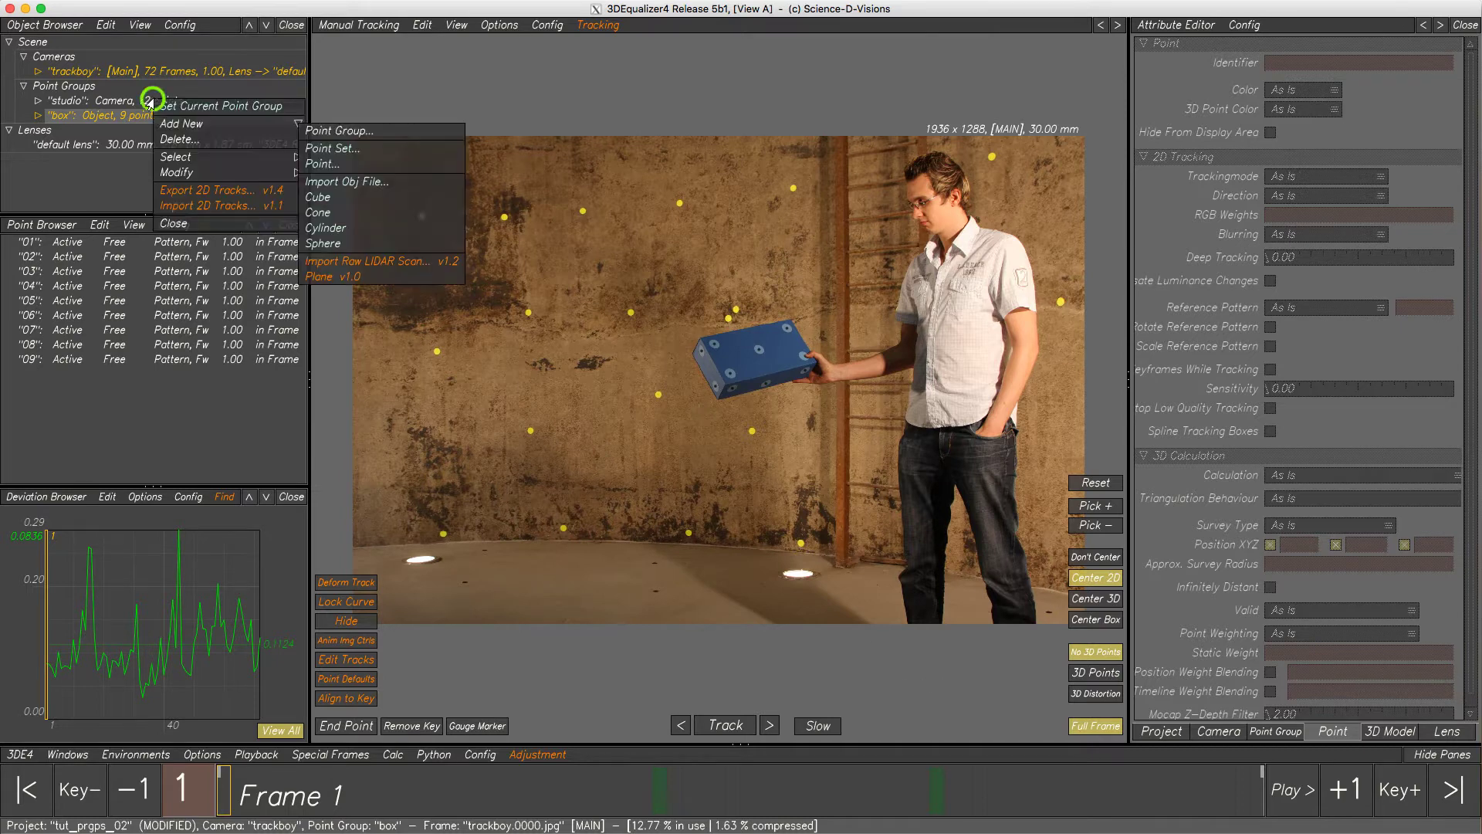
click(180, 109)
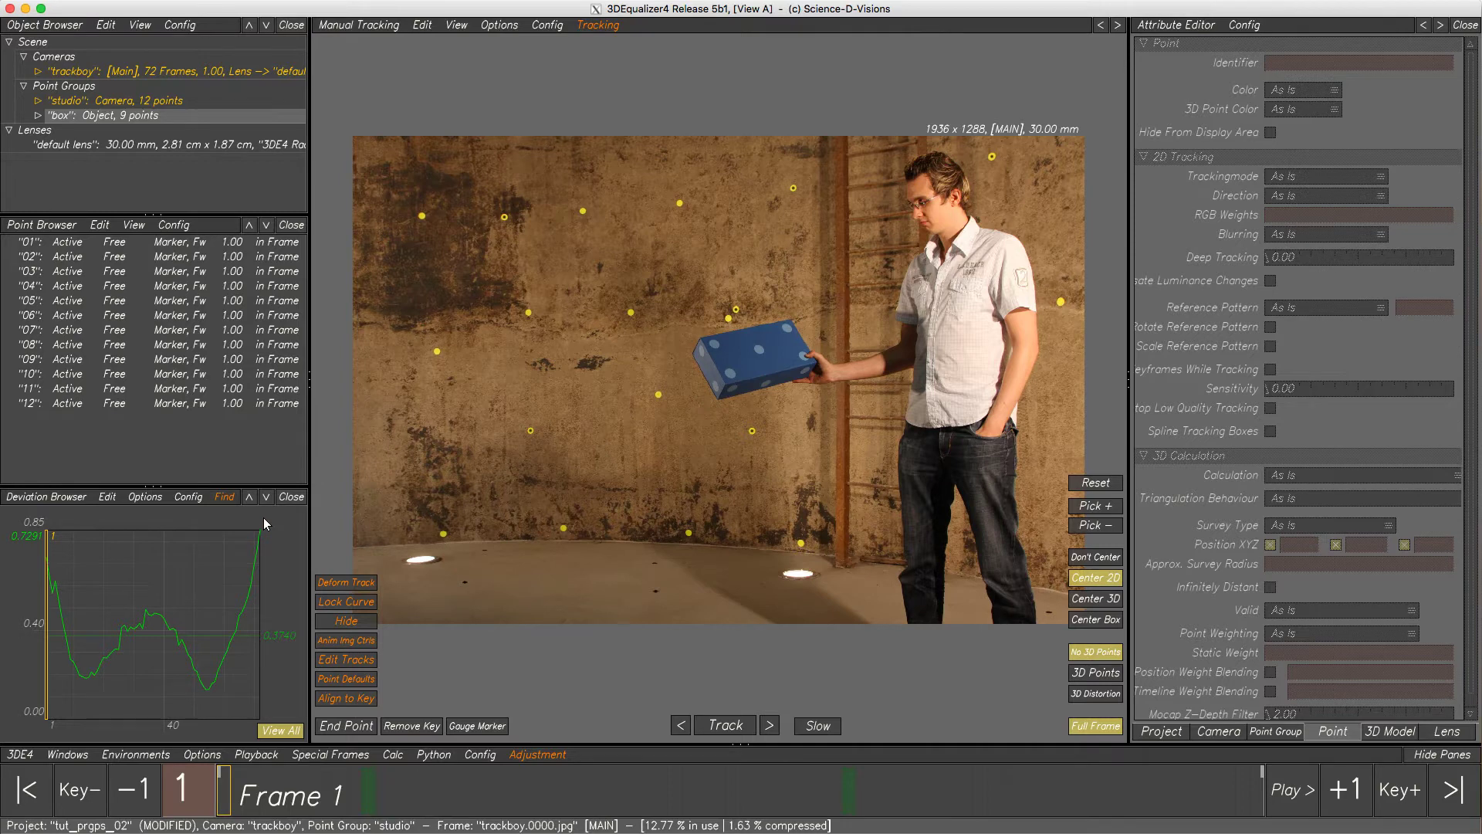
right_click(150, 123)
click(162, 125)
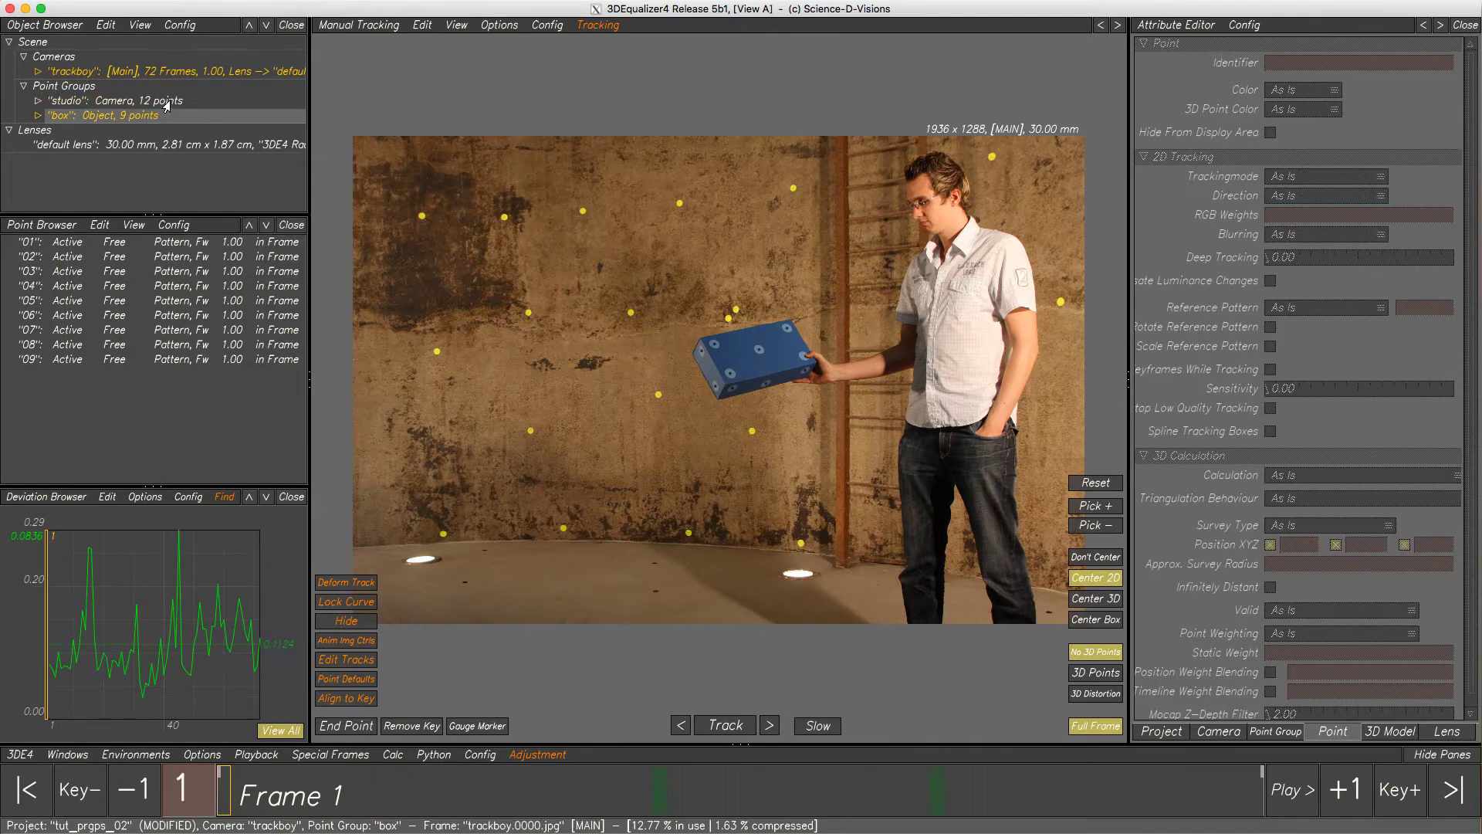
right_click(171, 108)
click(184, 109)
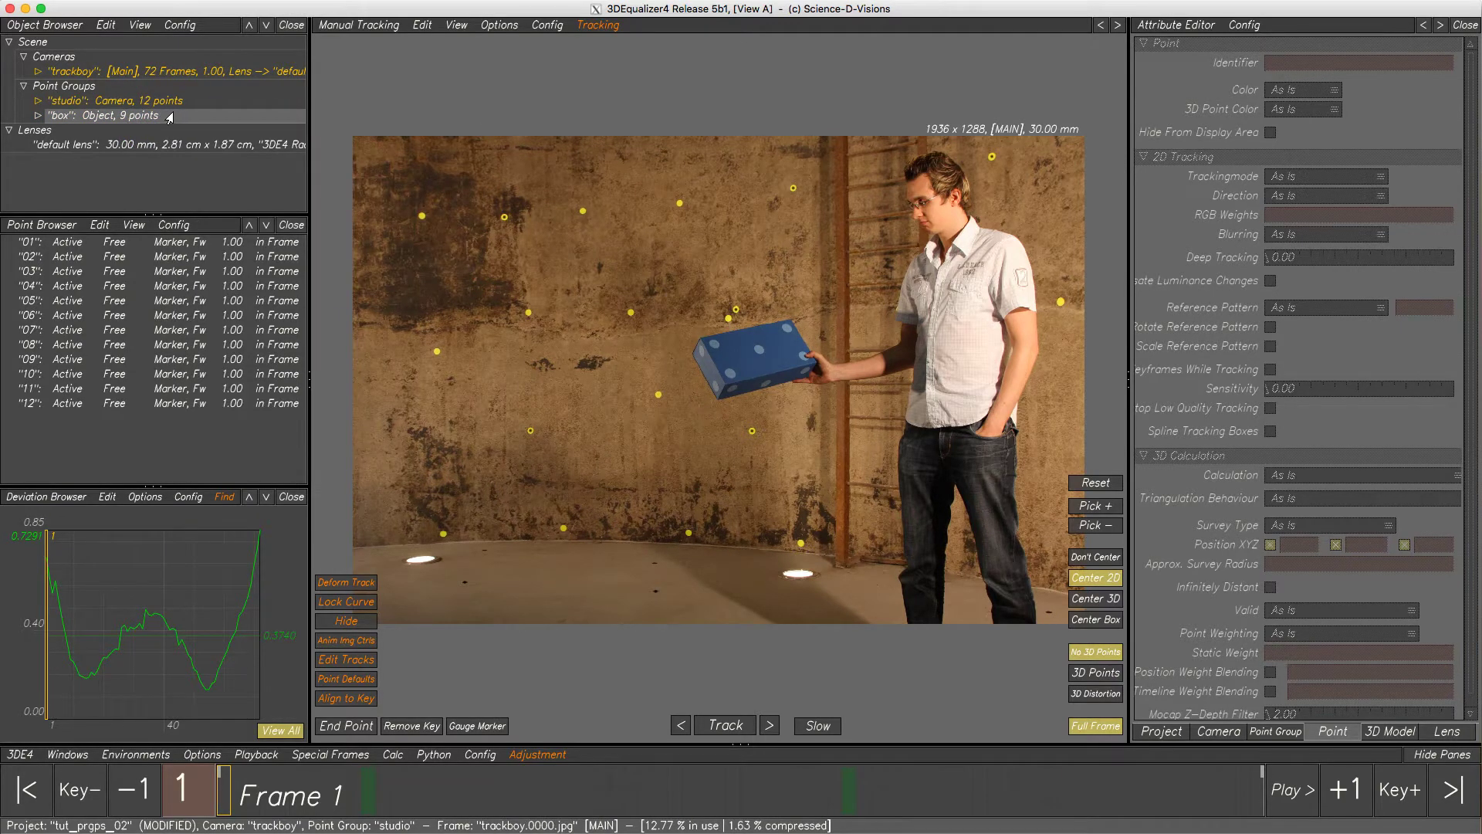
click(137, 115)
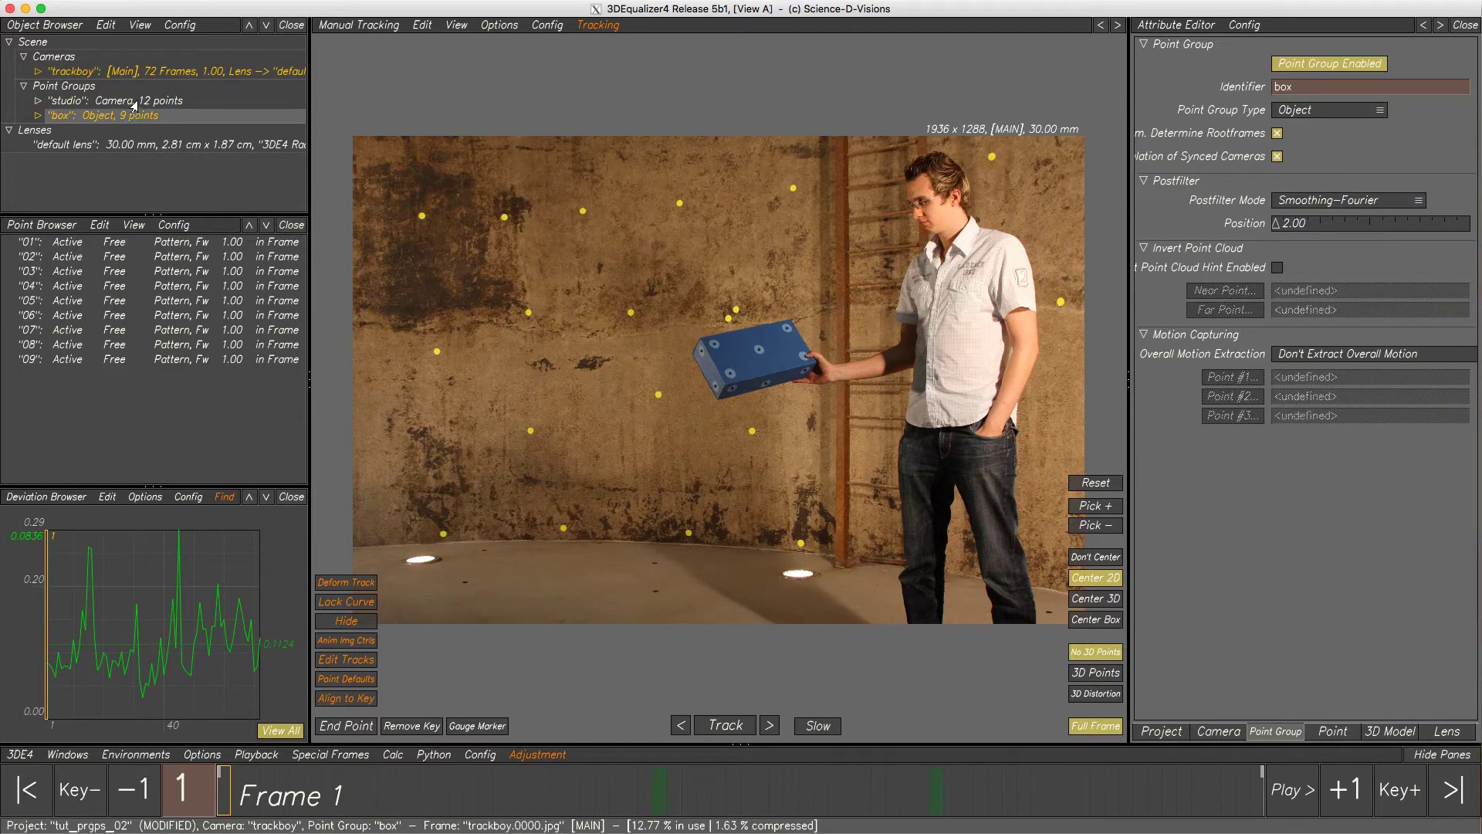
click(135, 103)
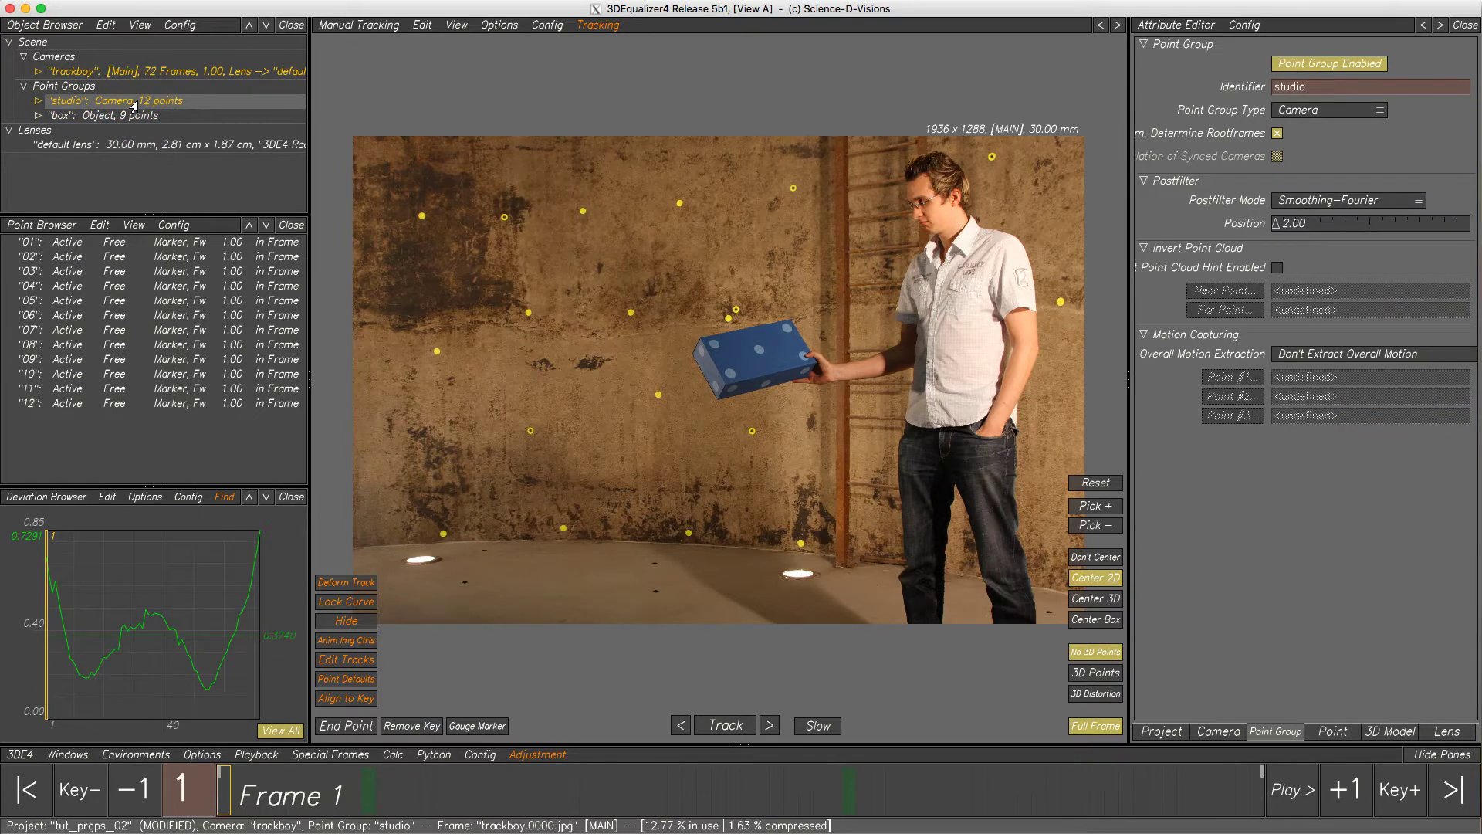
Show the default lens's attributes and add a widened vertical Parameter Adjustment pane beside the tracking view
click(1449, 733)
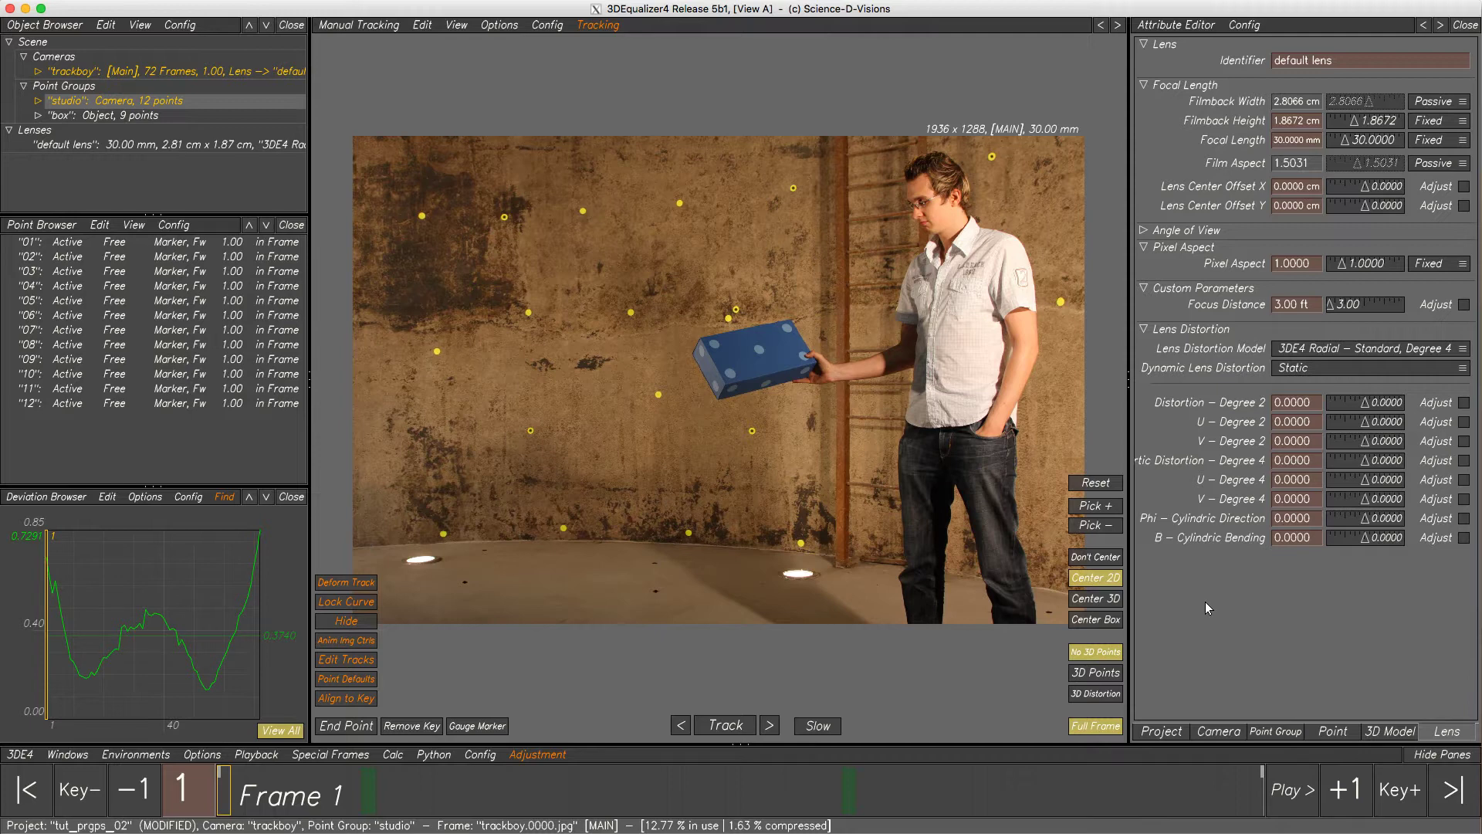
click(539, 28)
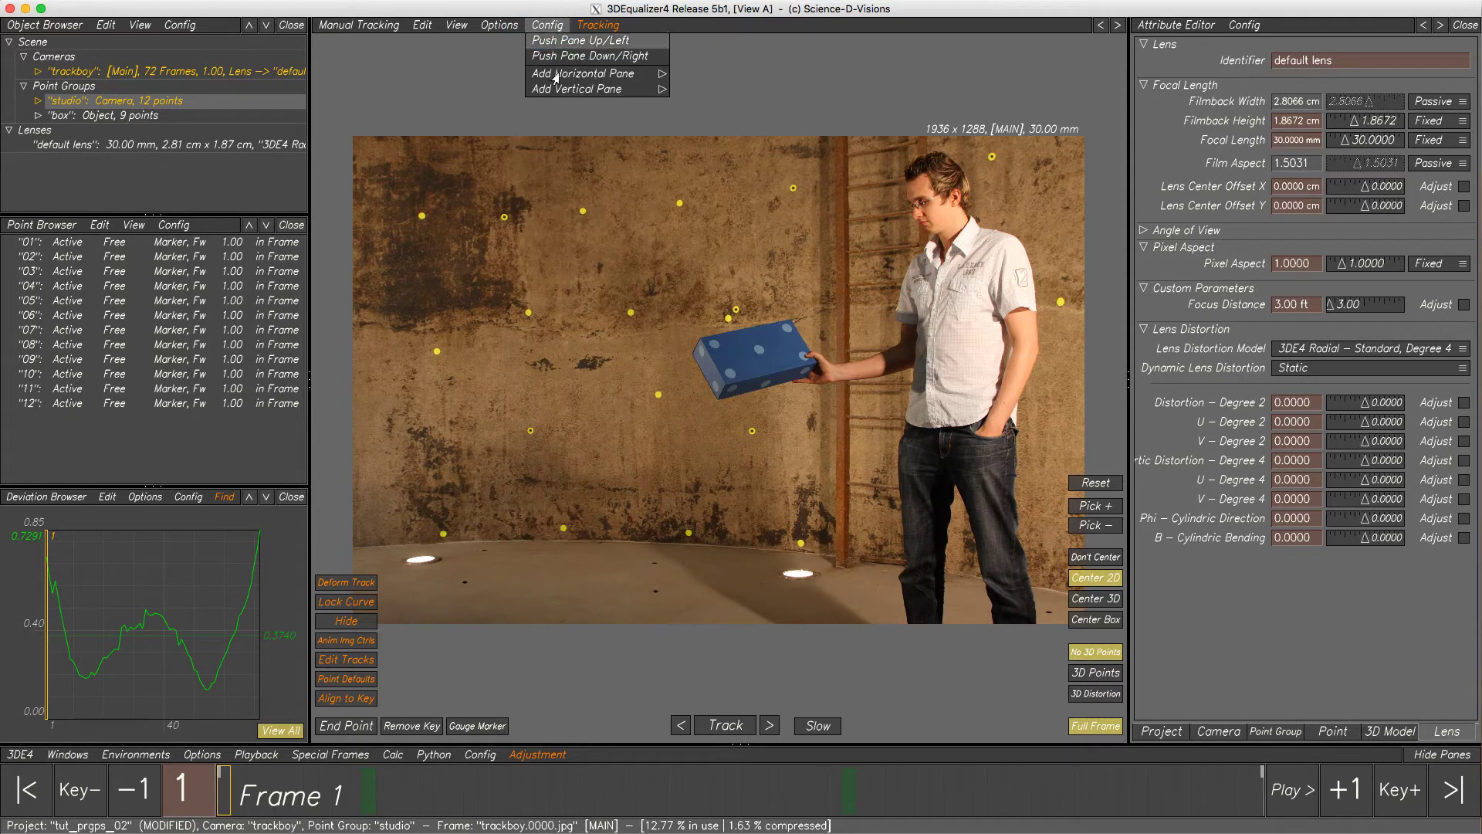
mouse_move(562, 88)
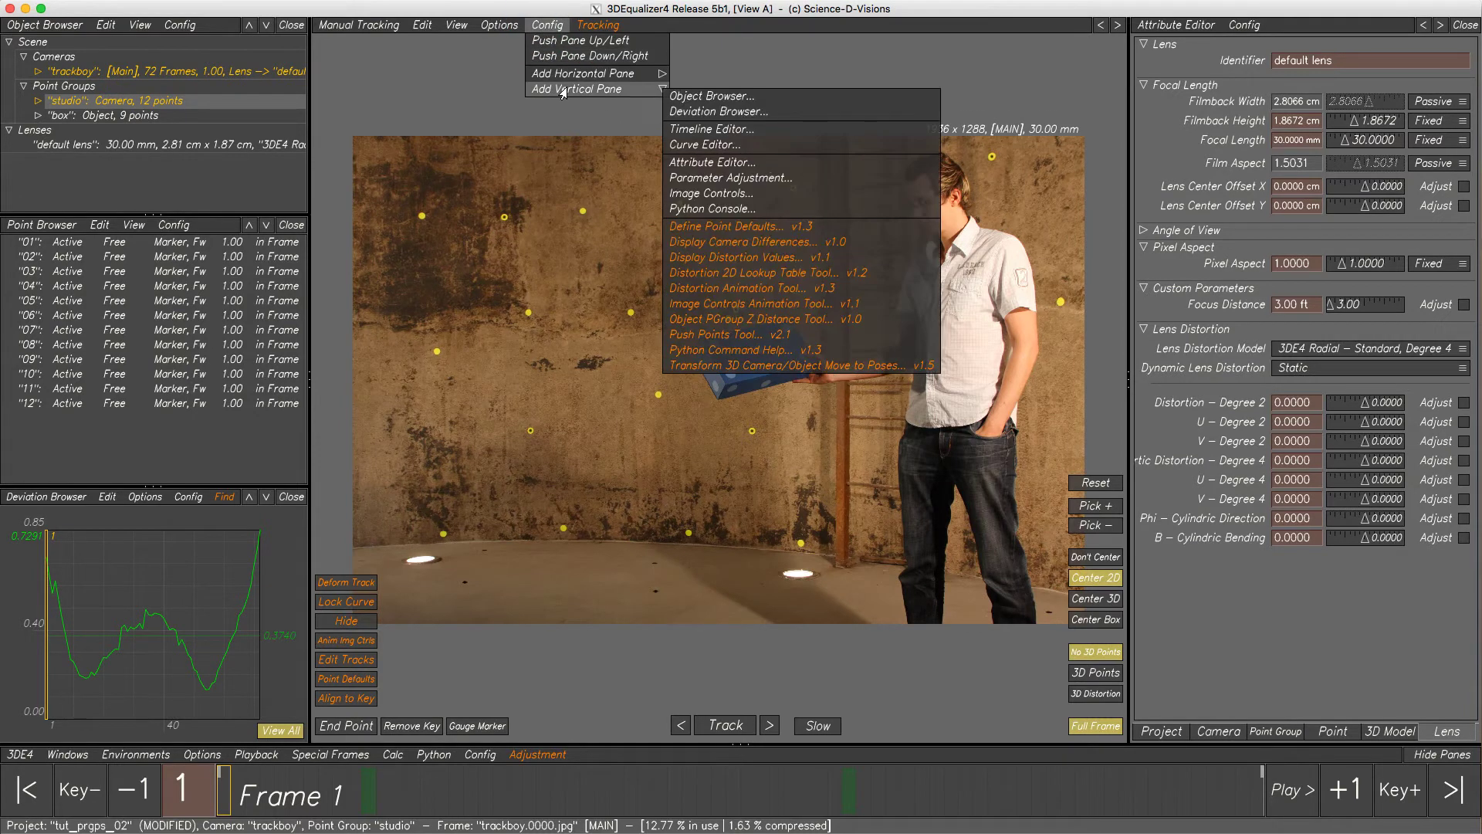
click(776, 178)
drag(822, 386, 771, 388)
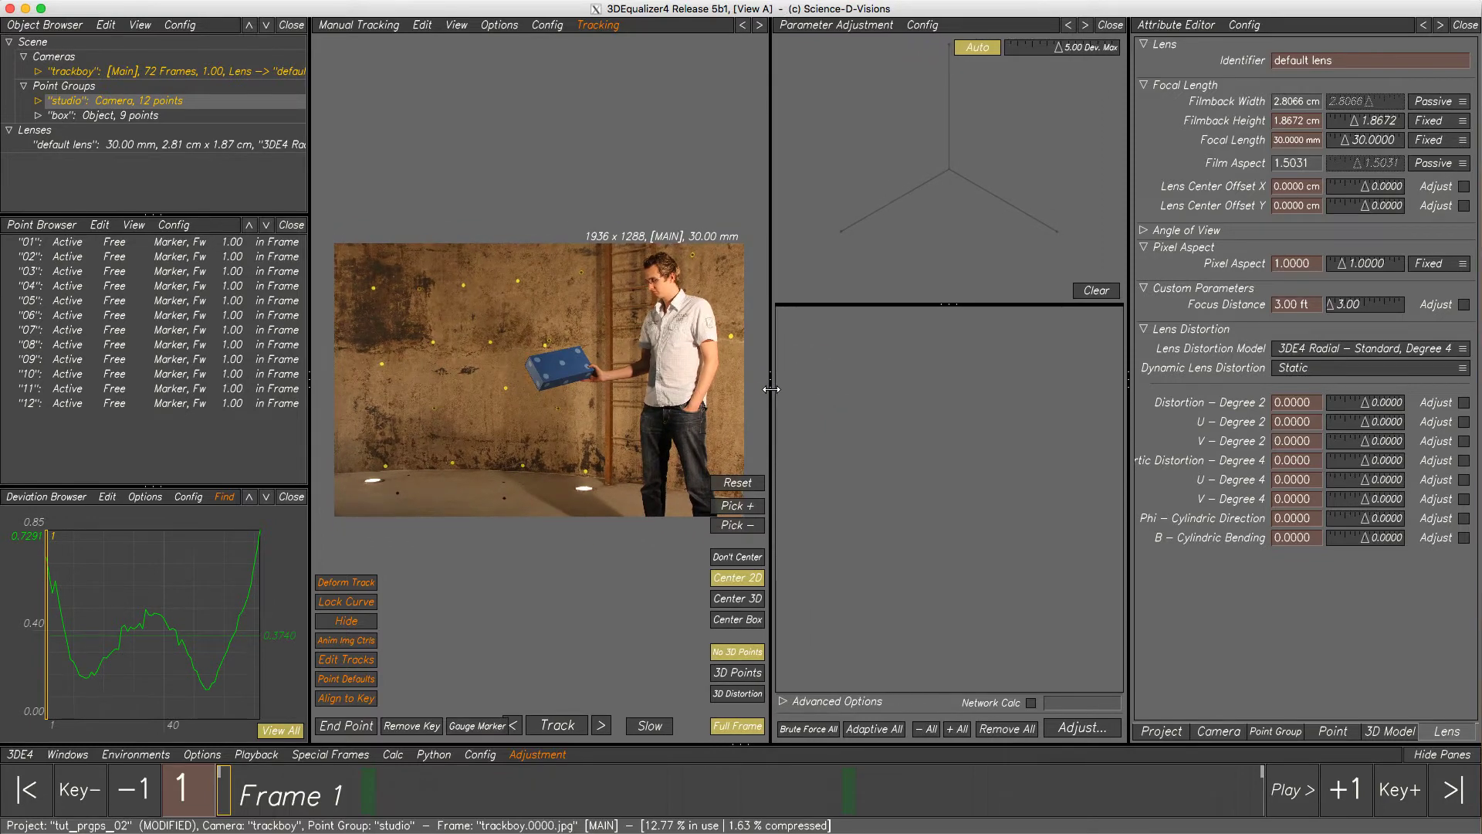
Mark the lens's Focal Length and Distortion – Degree 2 for adjustment and set both to the Adaptive method
click(1439, 142)
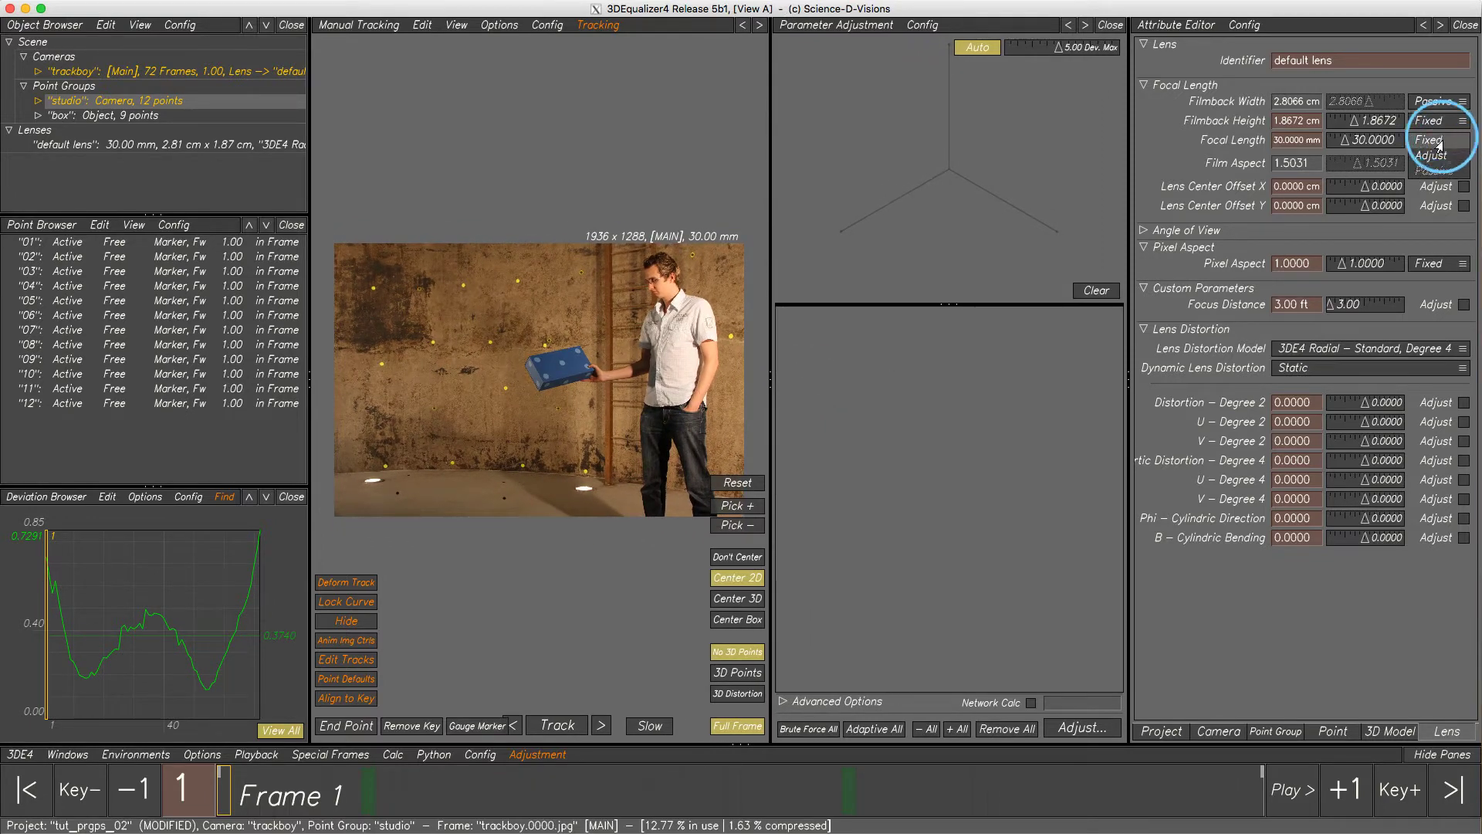
click(1433, 156)
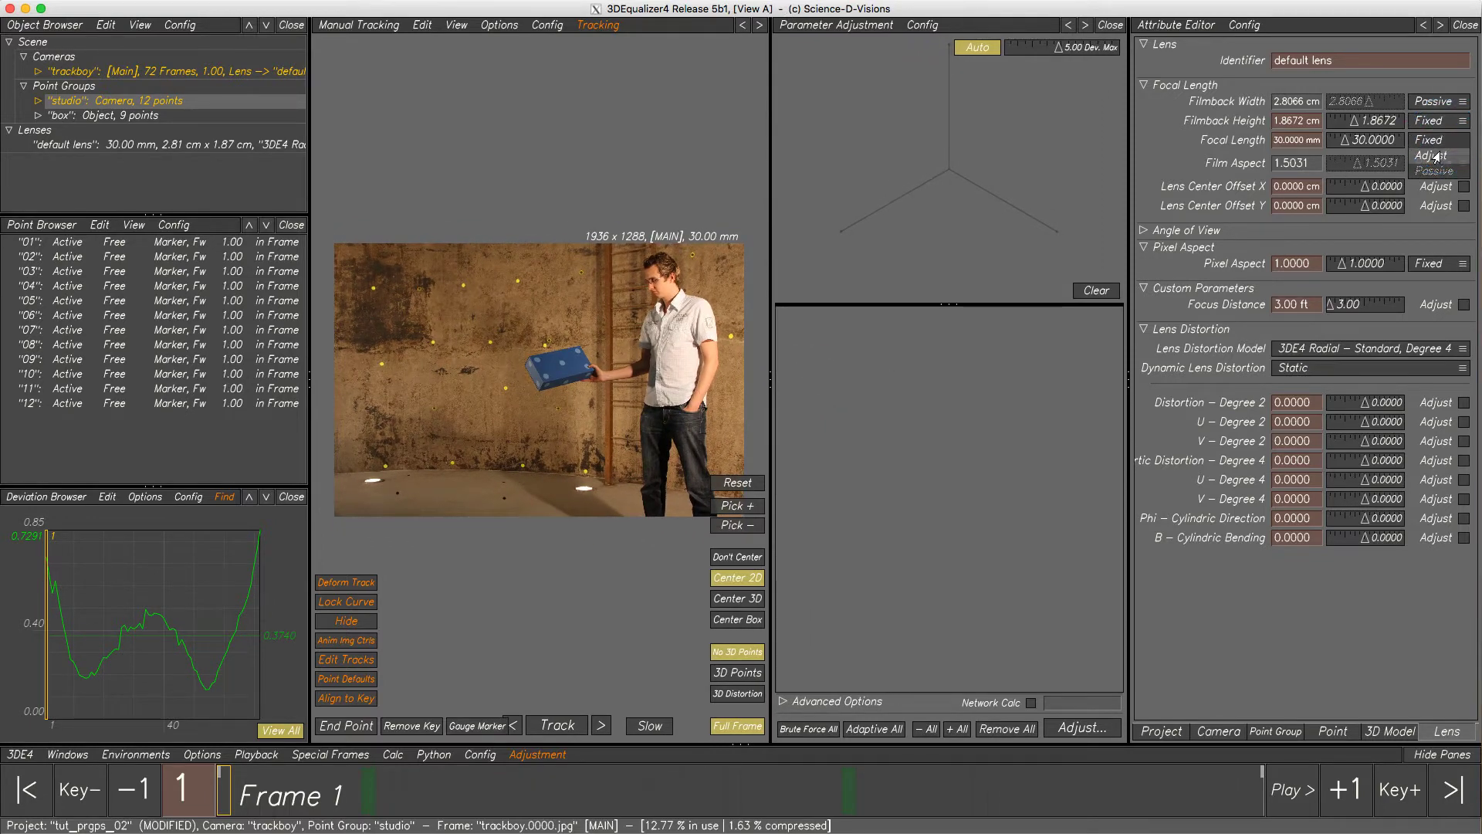
click(1461, 403)
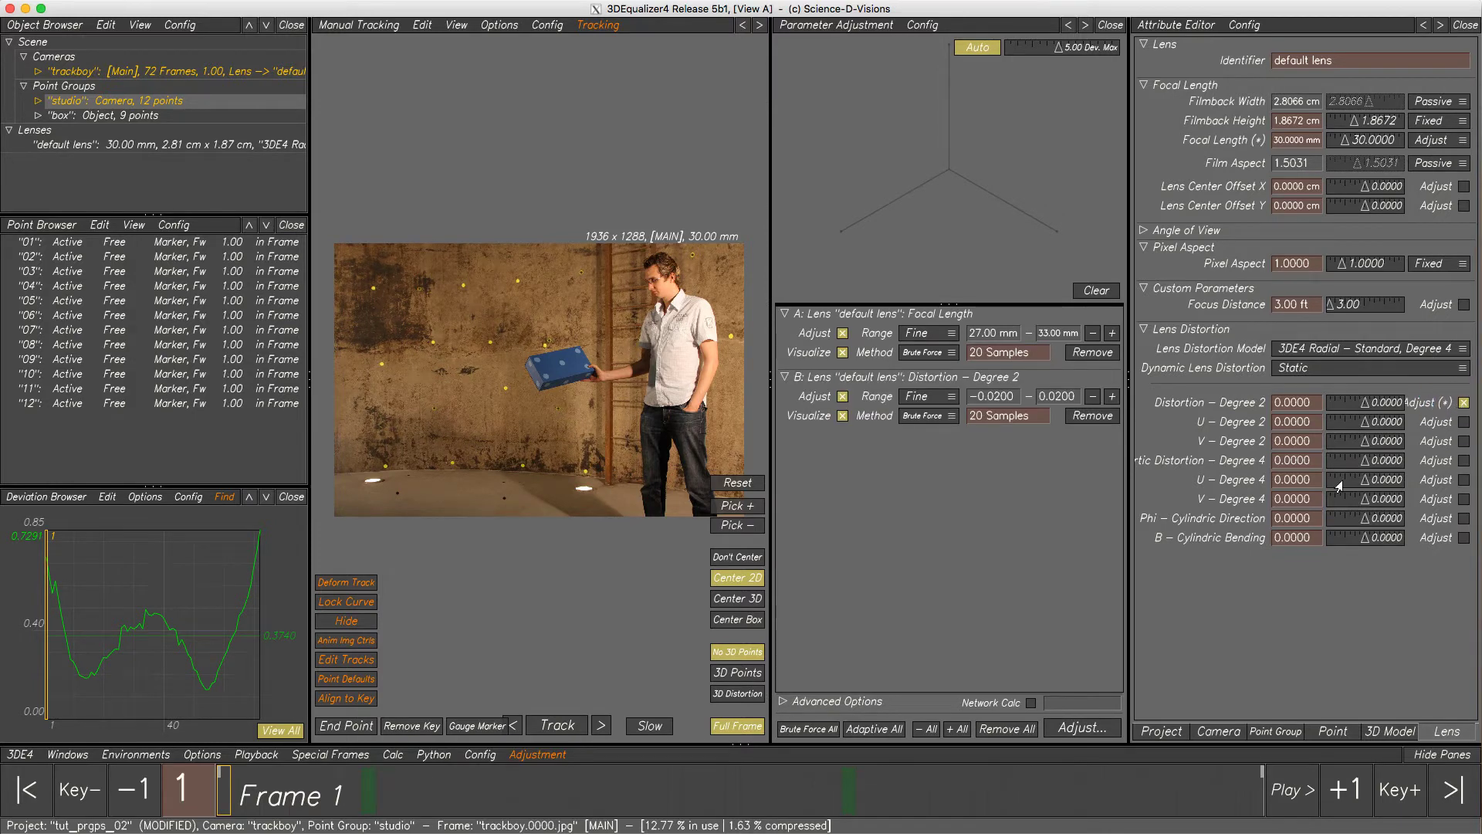
click(866, 729)
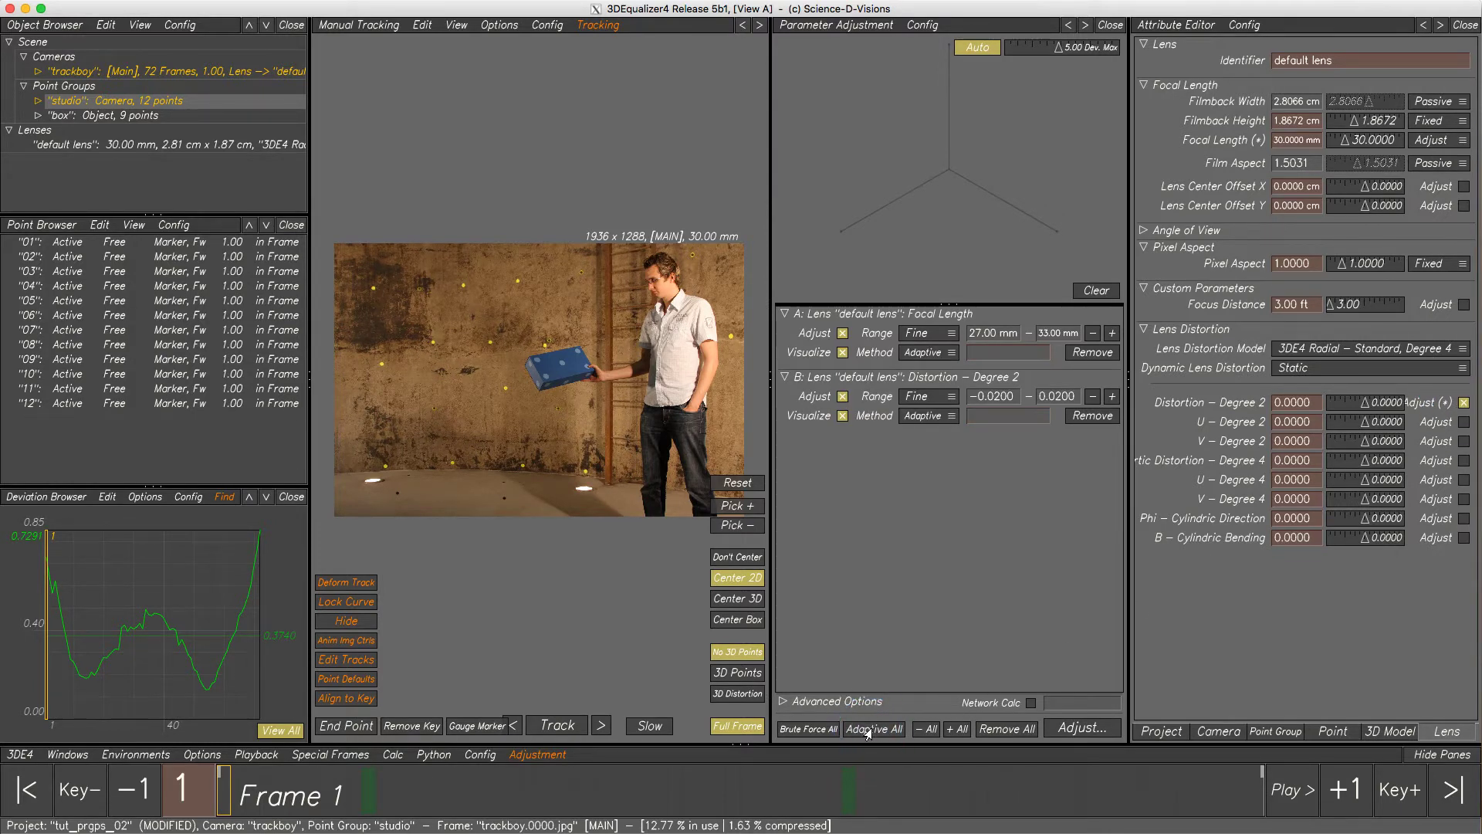
Run the parameter adjustment and transfer the best result's parameters into the project
click(1075, 728)
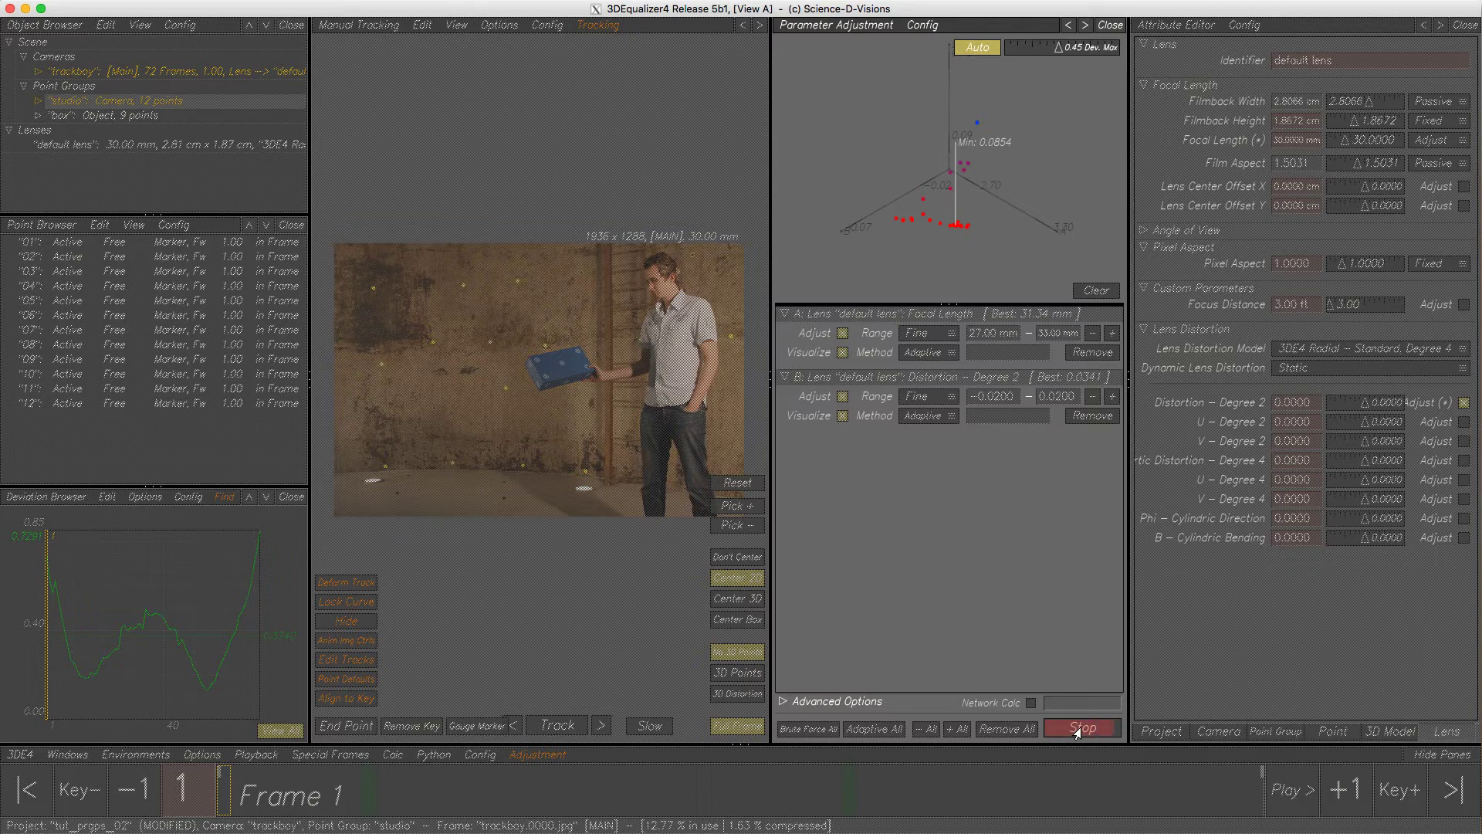
click(1080, 729)
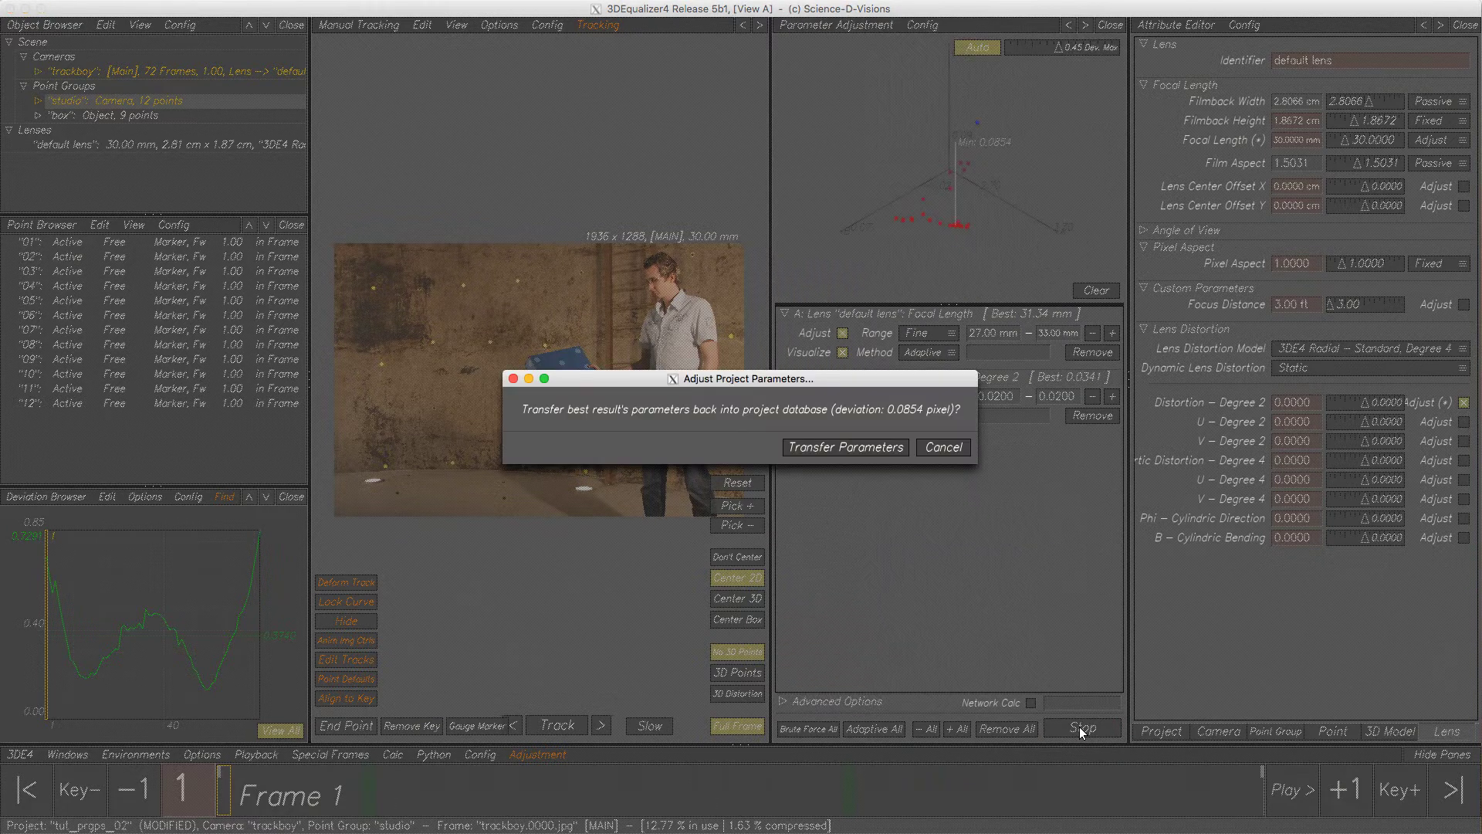
click(863, 448)
Recalculate all point groups with the adjusted lens and use the calculation result
key(ctrl+alt+shift+c)
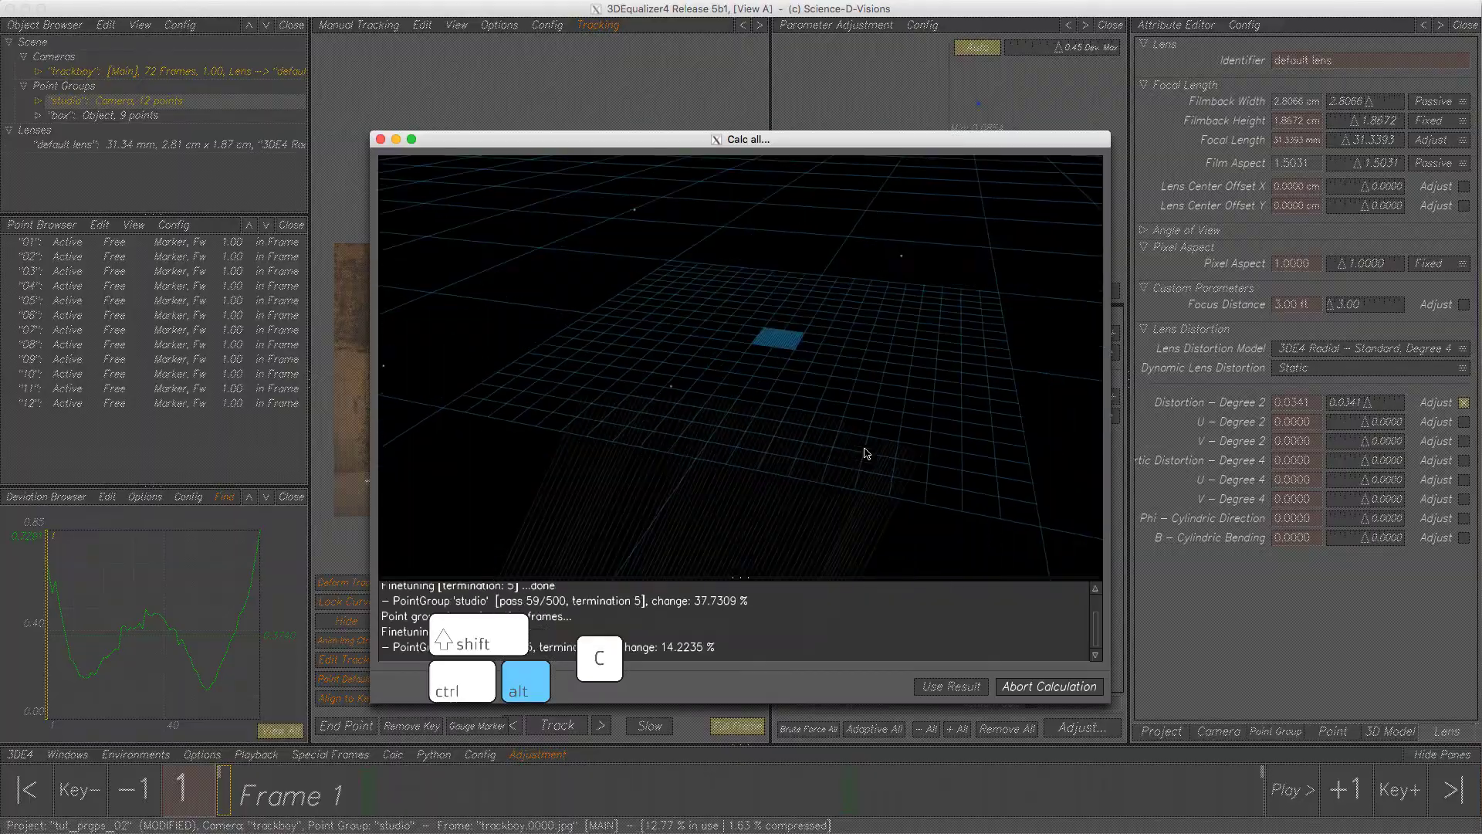
click(951, 686)
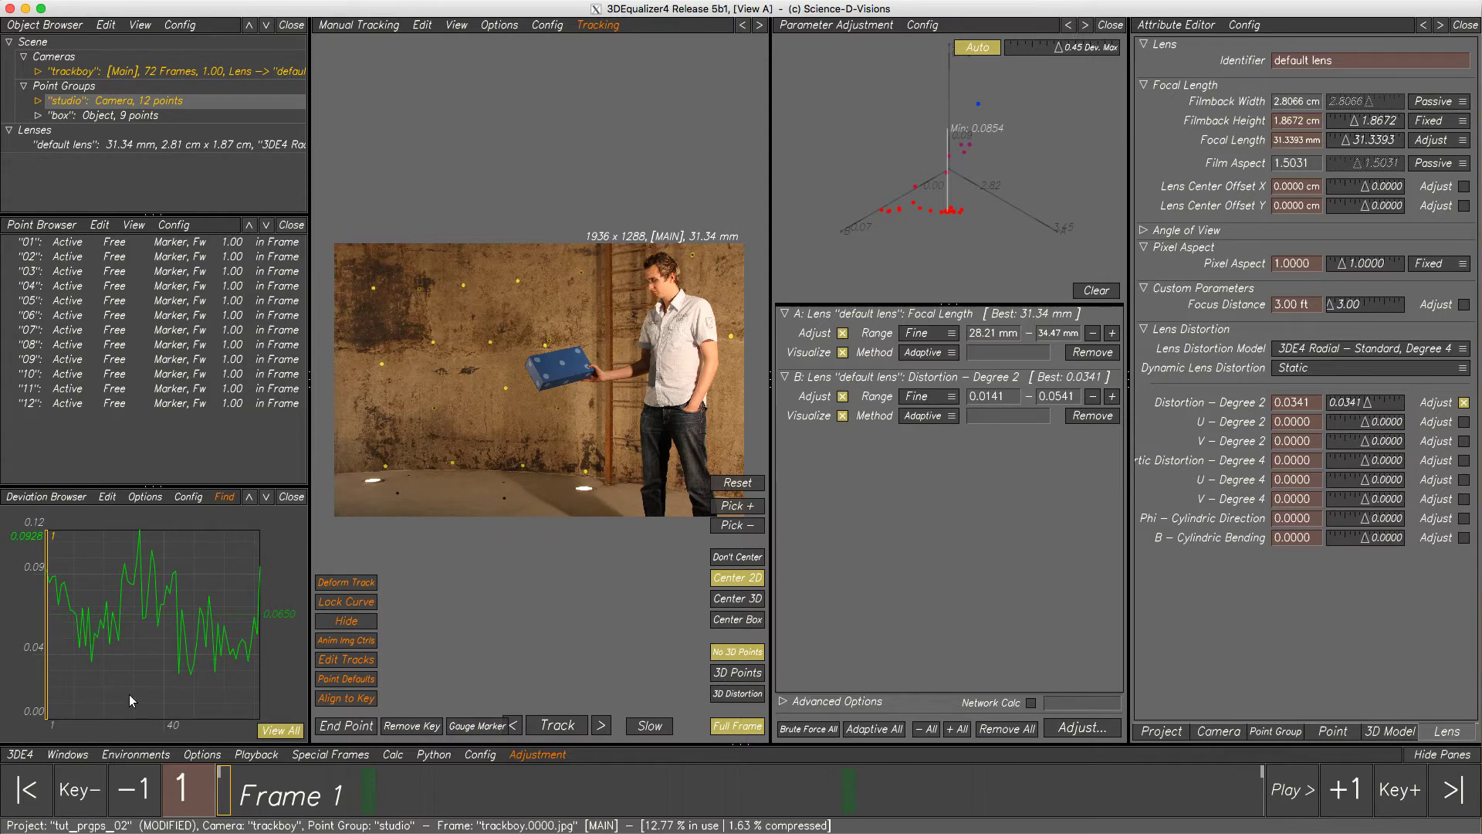
Make "box" the current point group and close the Parameter Adjustment pane
right_click(133, 117)
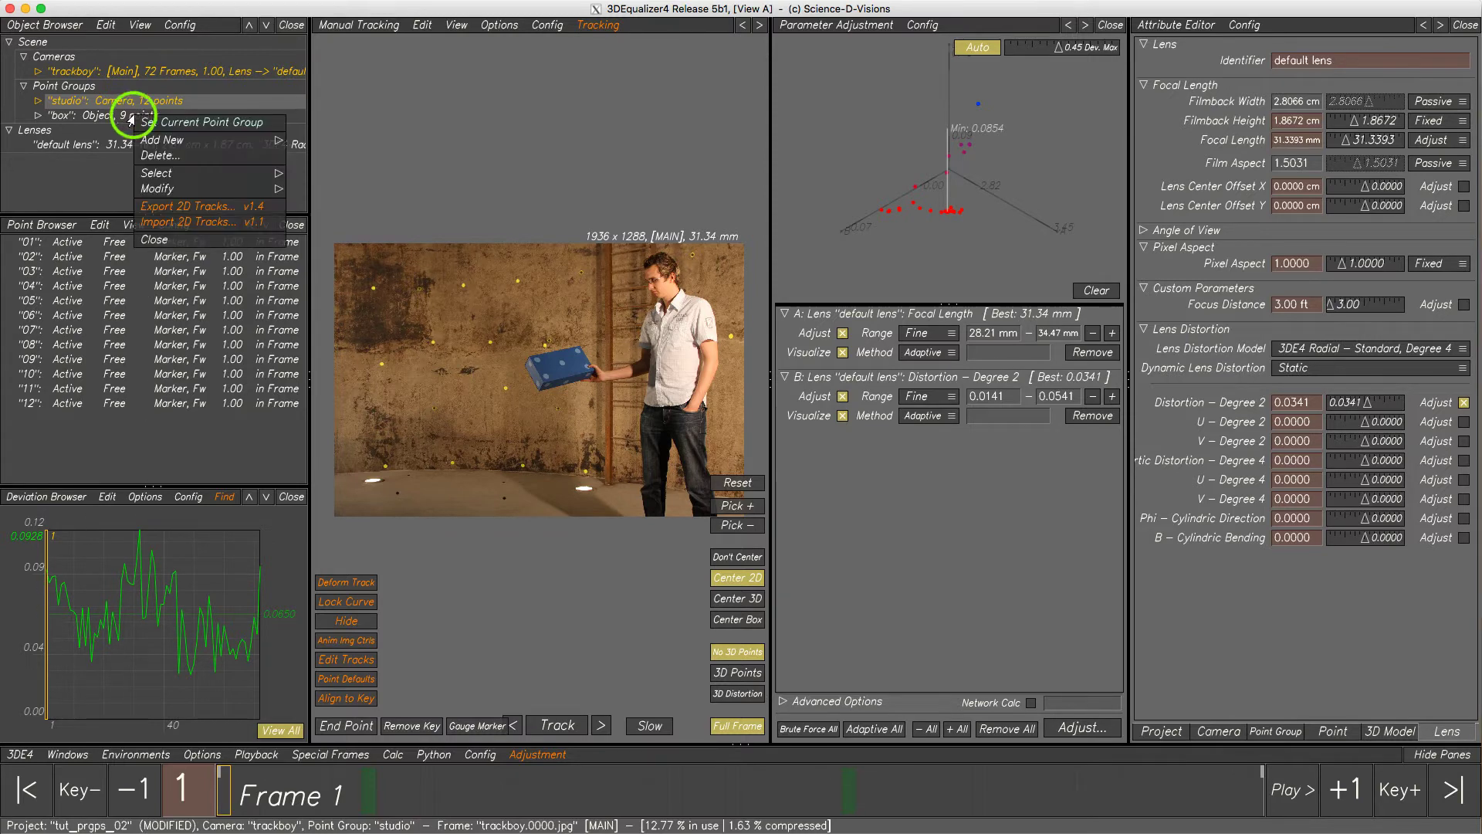
click(148, 126)
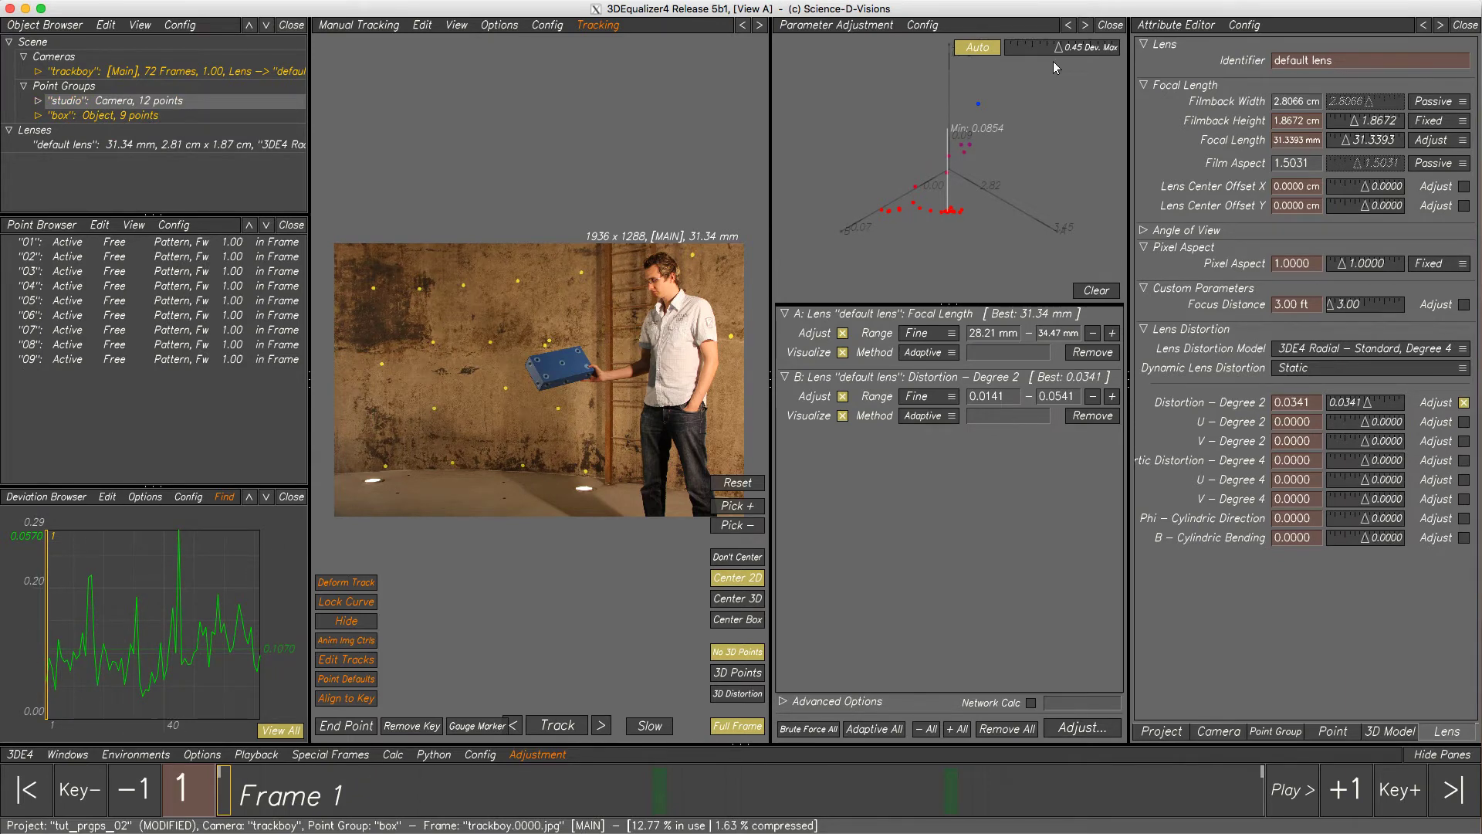
click(1110, 25)
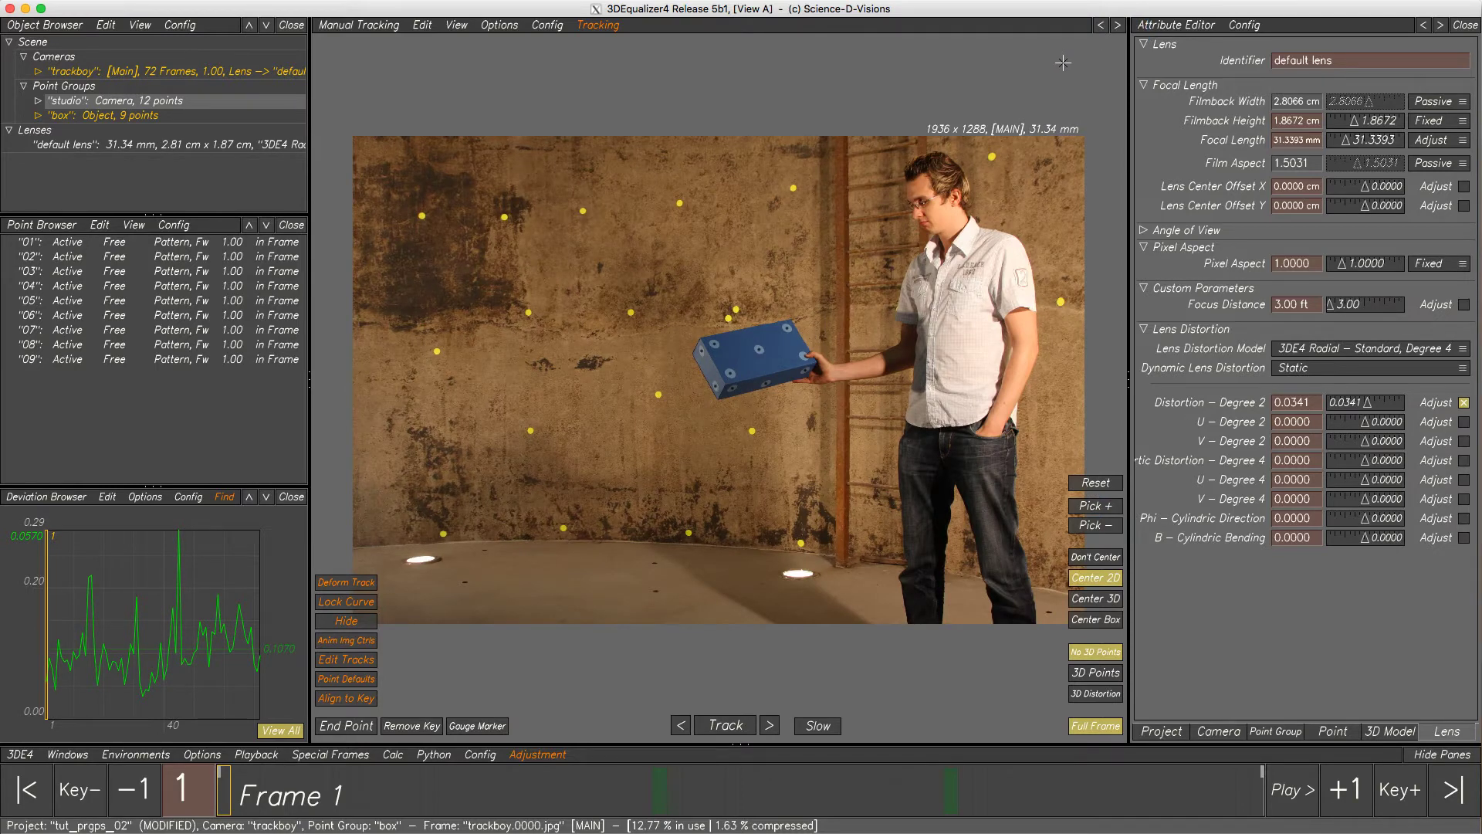
In the 3D Orientation view, lower the Point Mesh model's Alpha to about 0.17 and deselect it
key(F6)
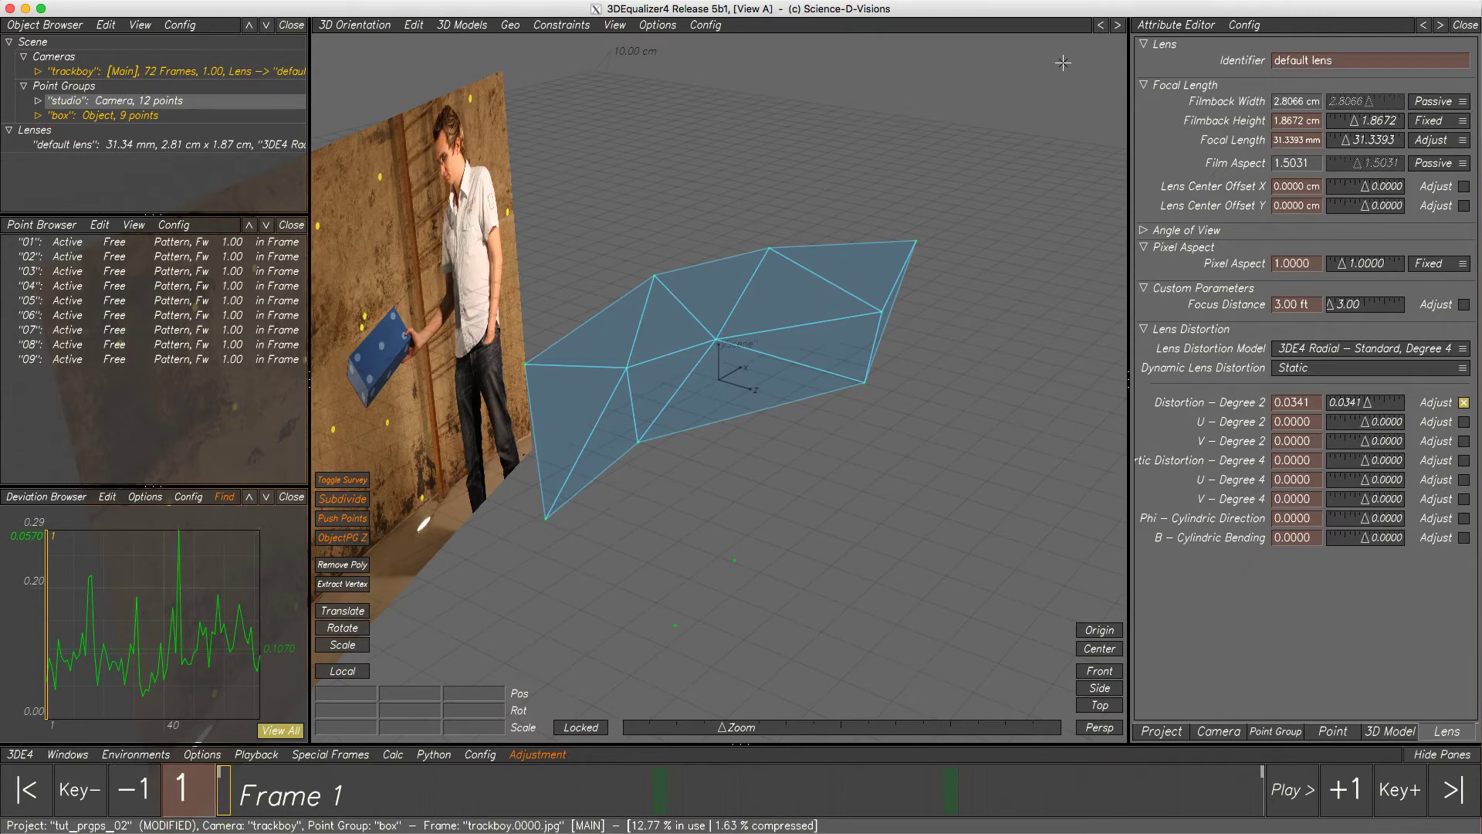
ctrl+shift+click(849, 255)
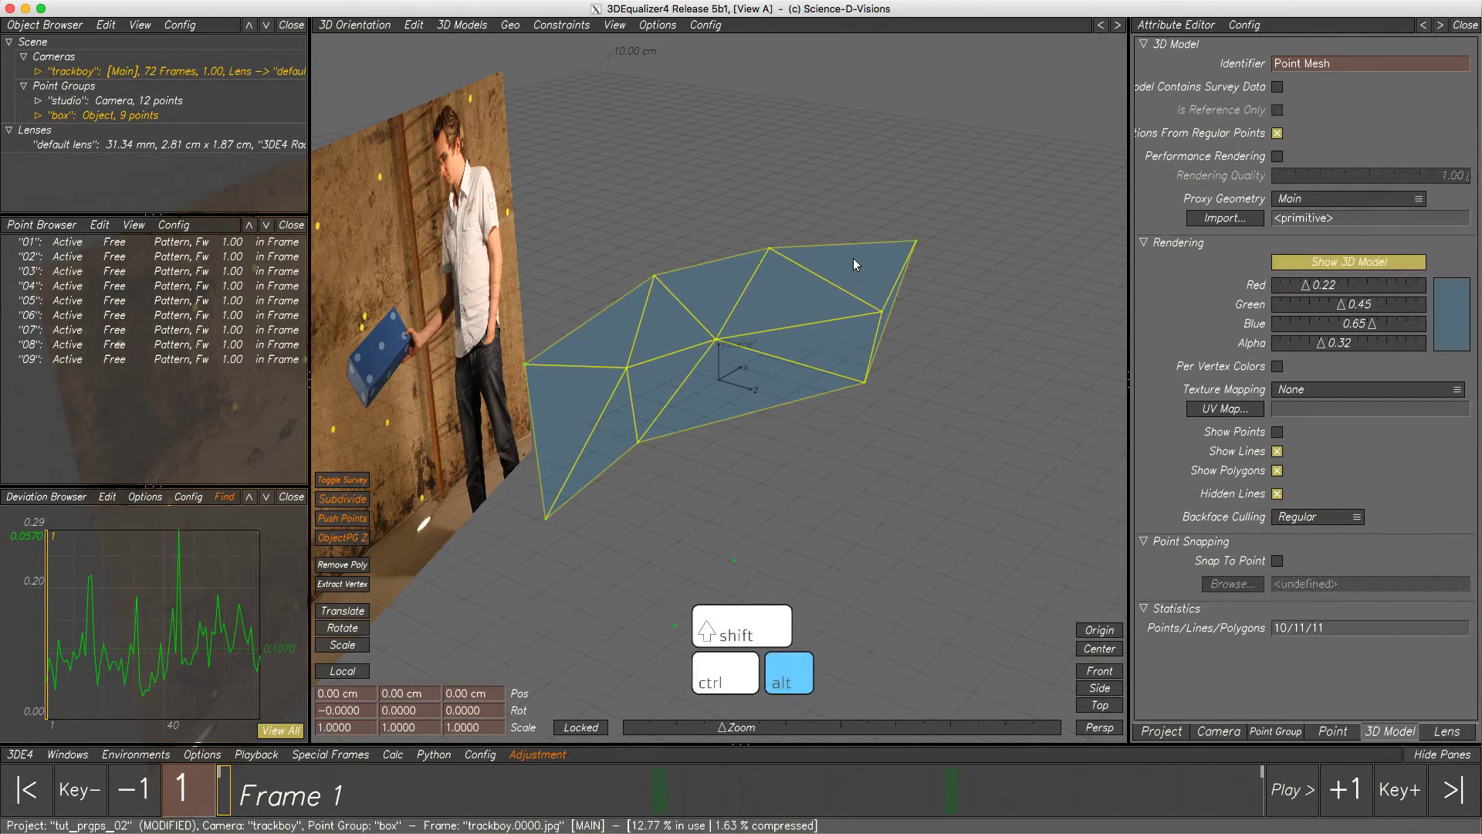
drag(1283, 352, 1294, 348)
ctrl+shift+click(996, 448)
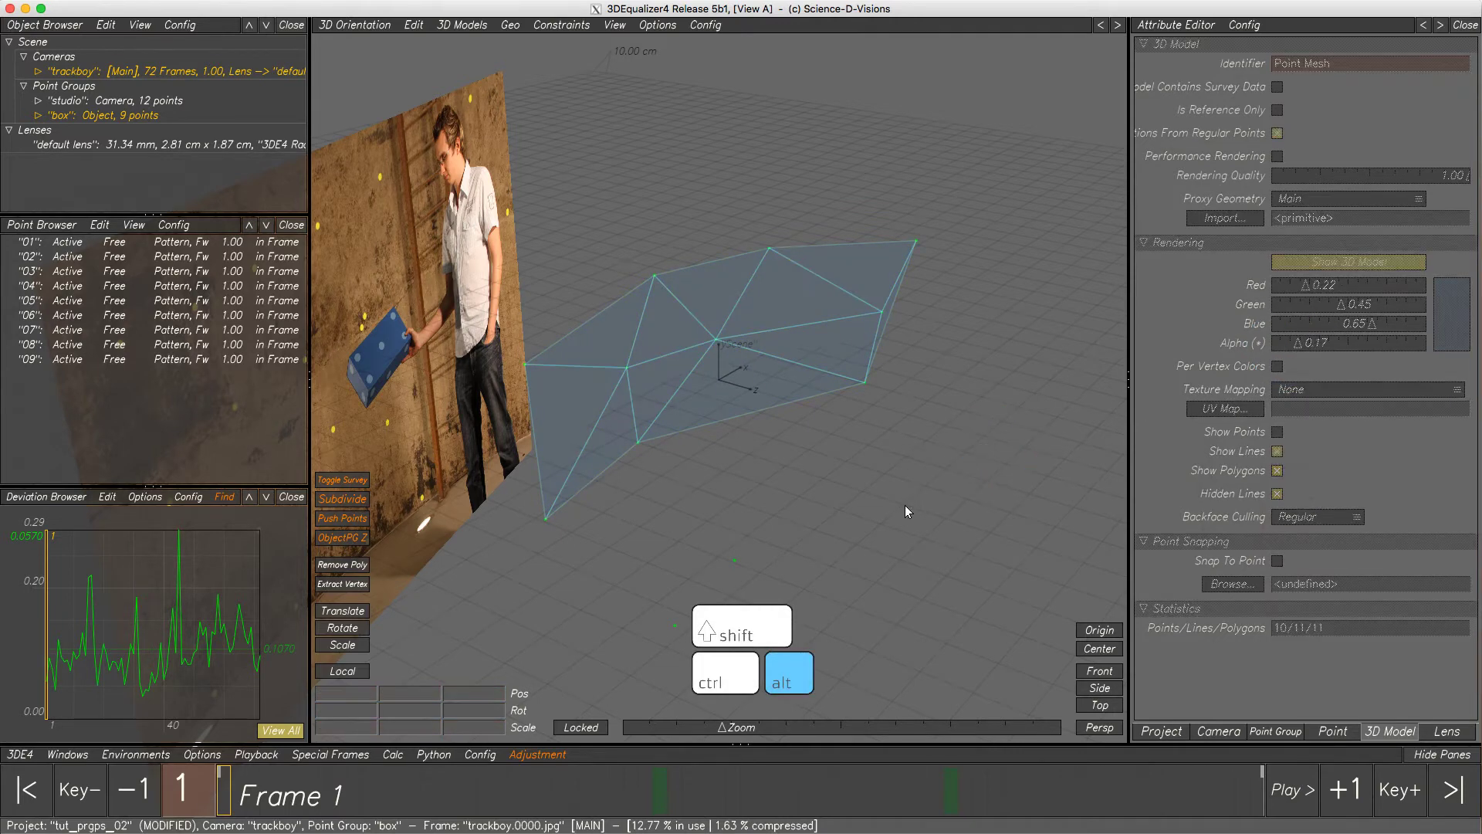
Play the sequence in a wider 3D view to examine the camera and box motion paths, and return to frame 1
right_drag(757, 558, 631, 442)
drag(670, 445, 742, 462)
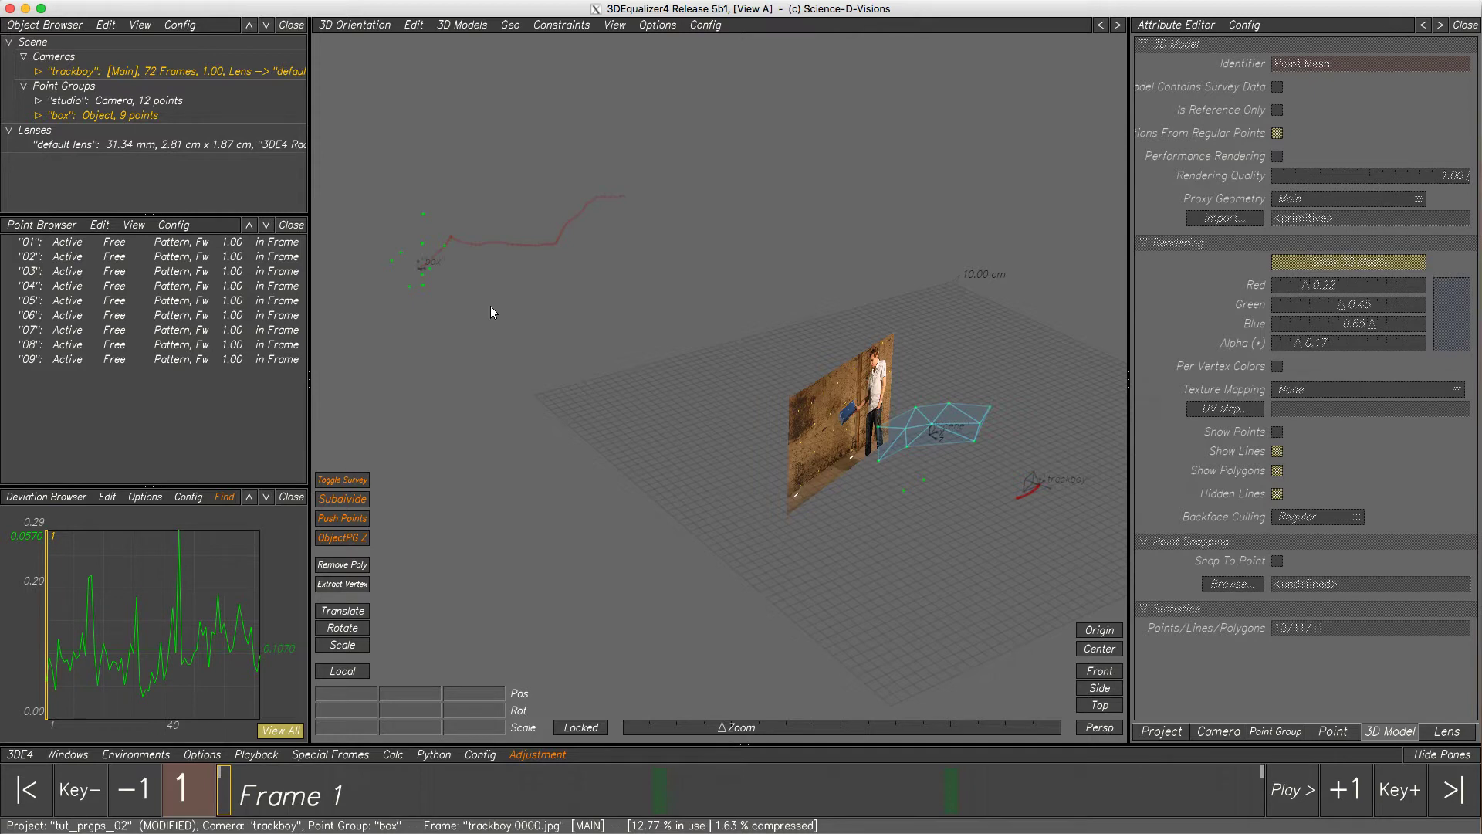
click(1289, 796)
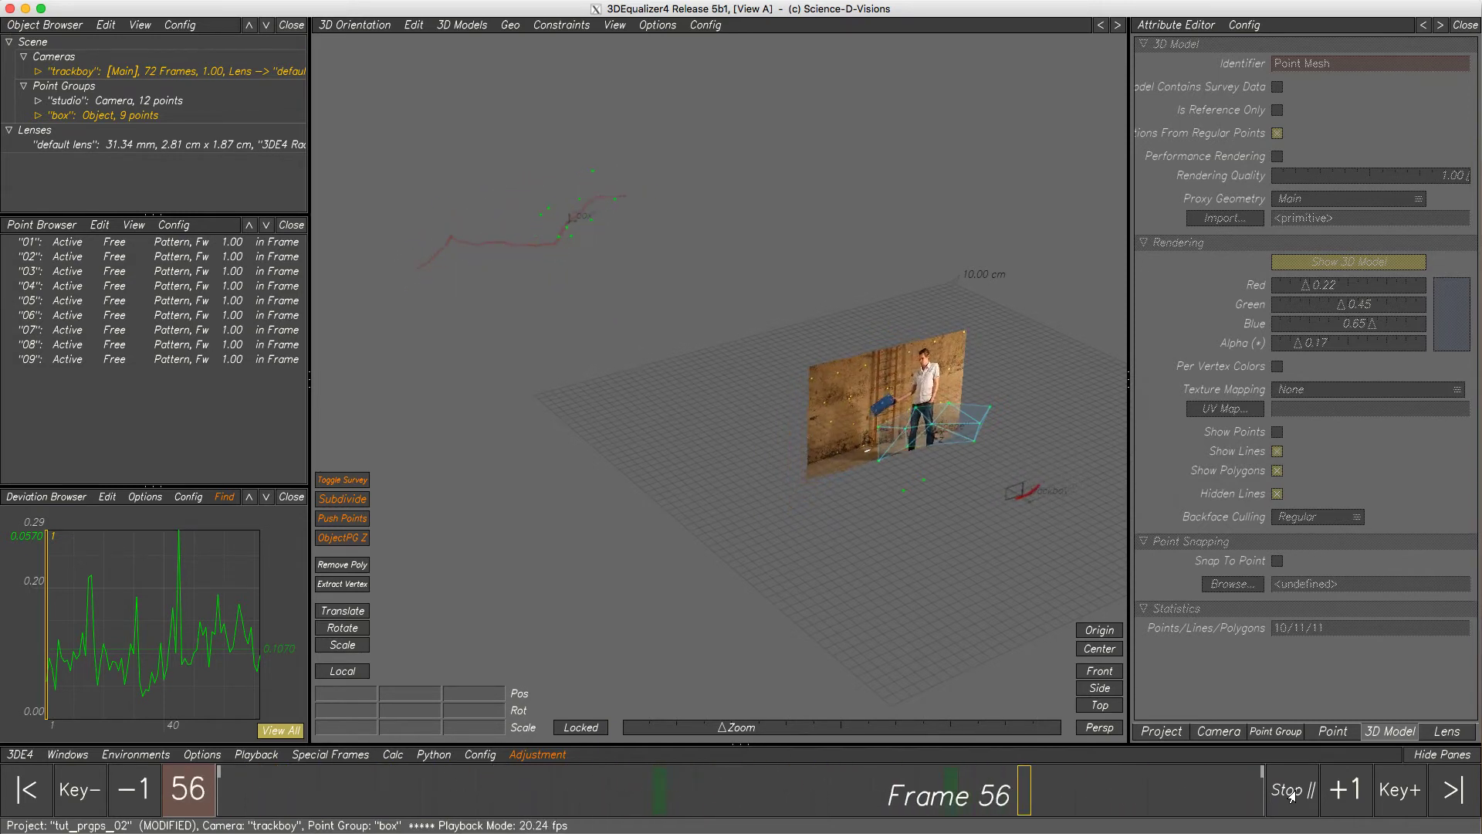
click(1290, 796)
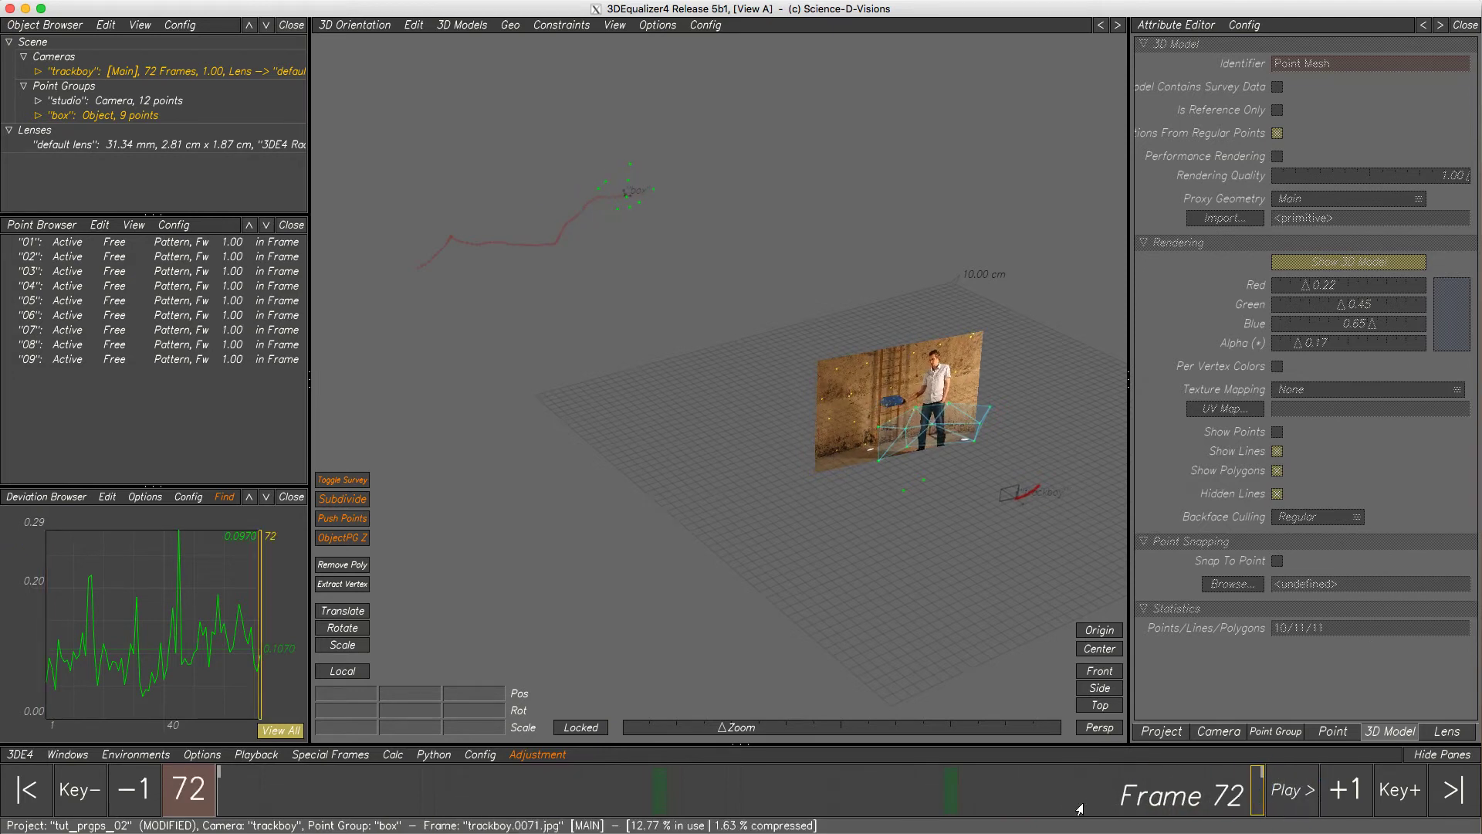
click(28, 789)
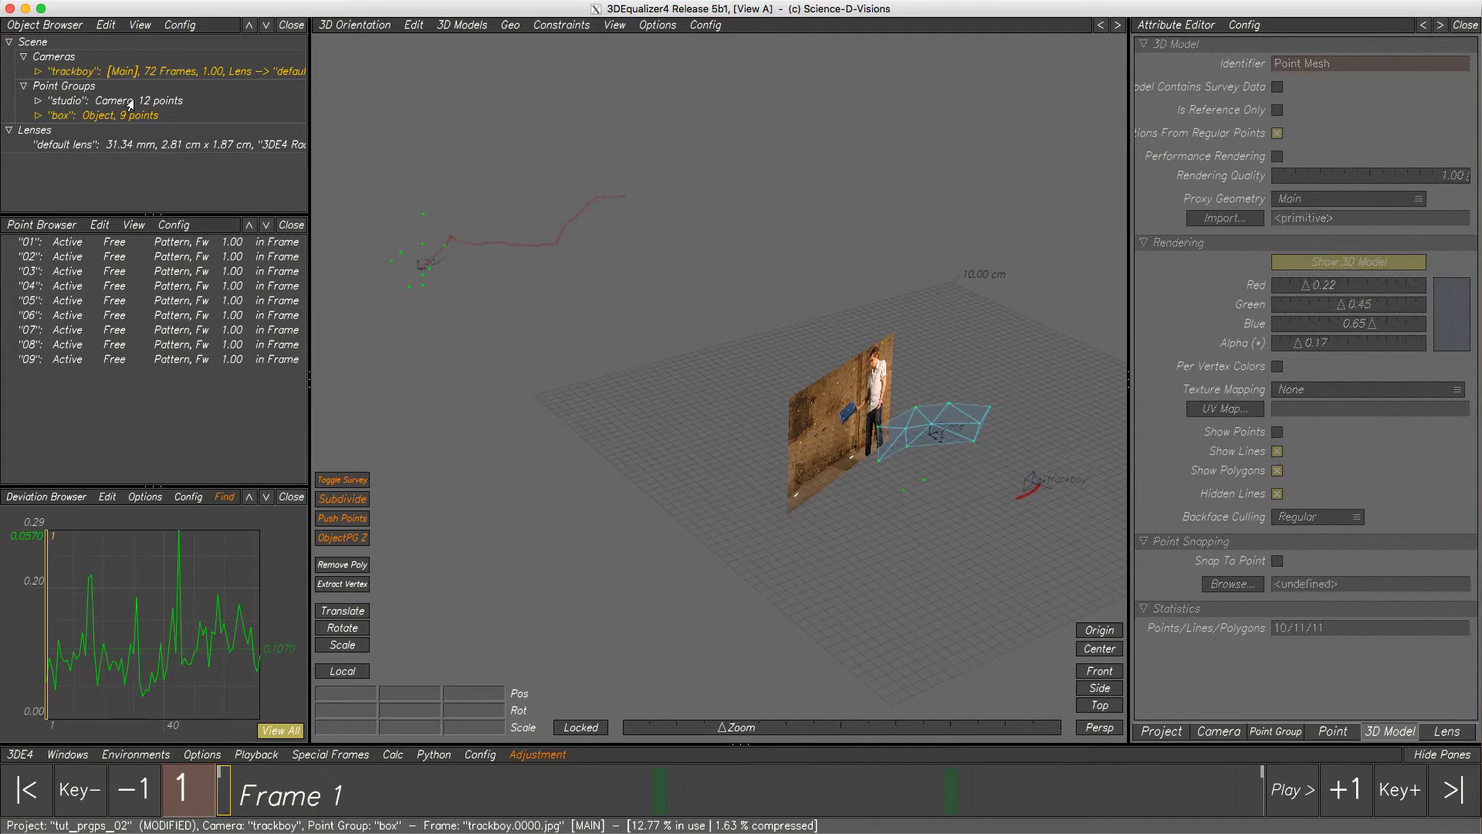
Scale the whole Scene up to about 1.19 with the Scale manipulator, enlarging its cage to make it easier to grab
click(29, 44)
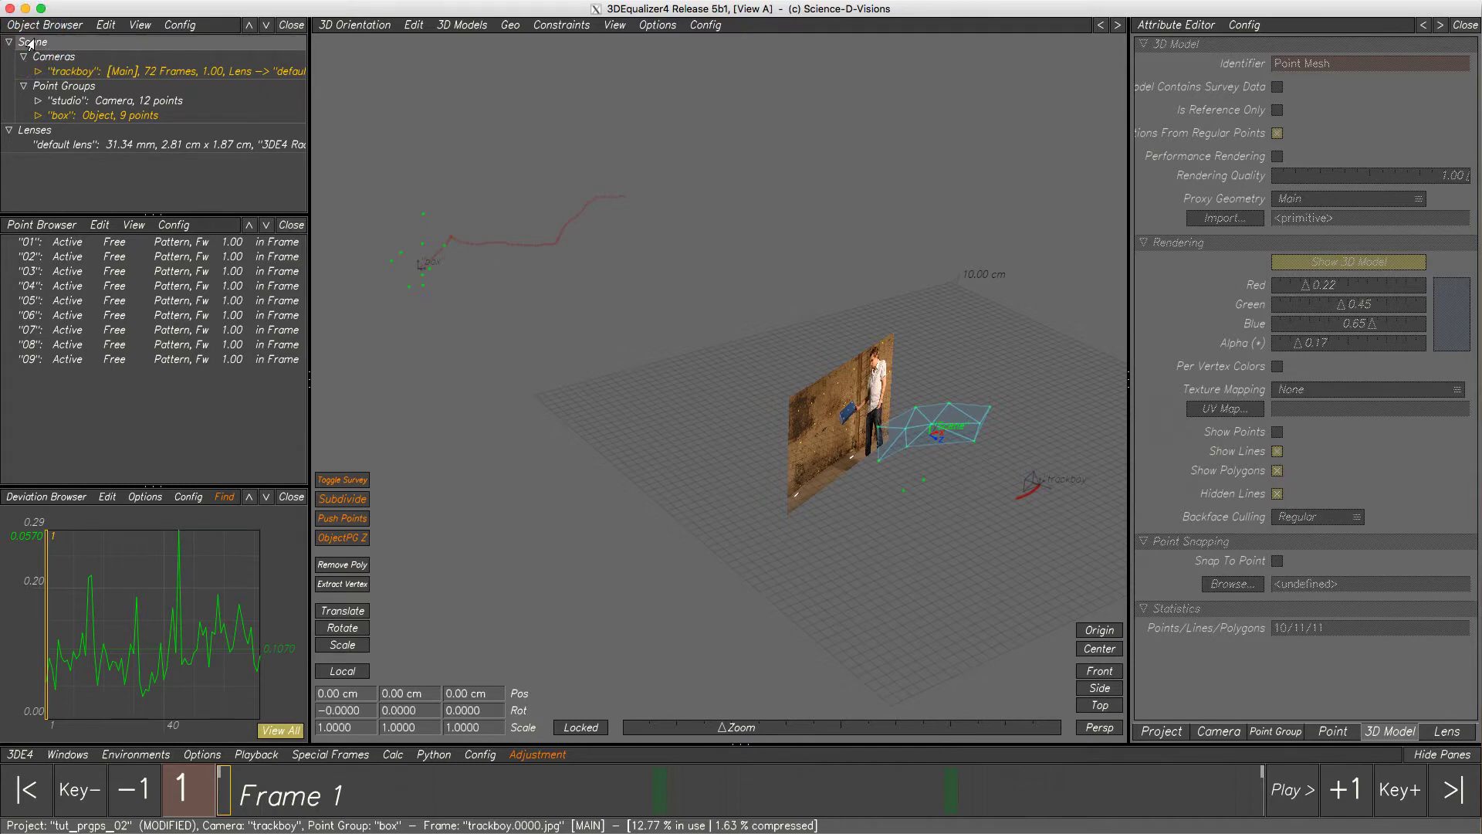
click(360, 648)
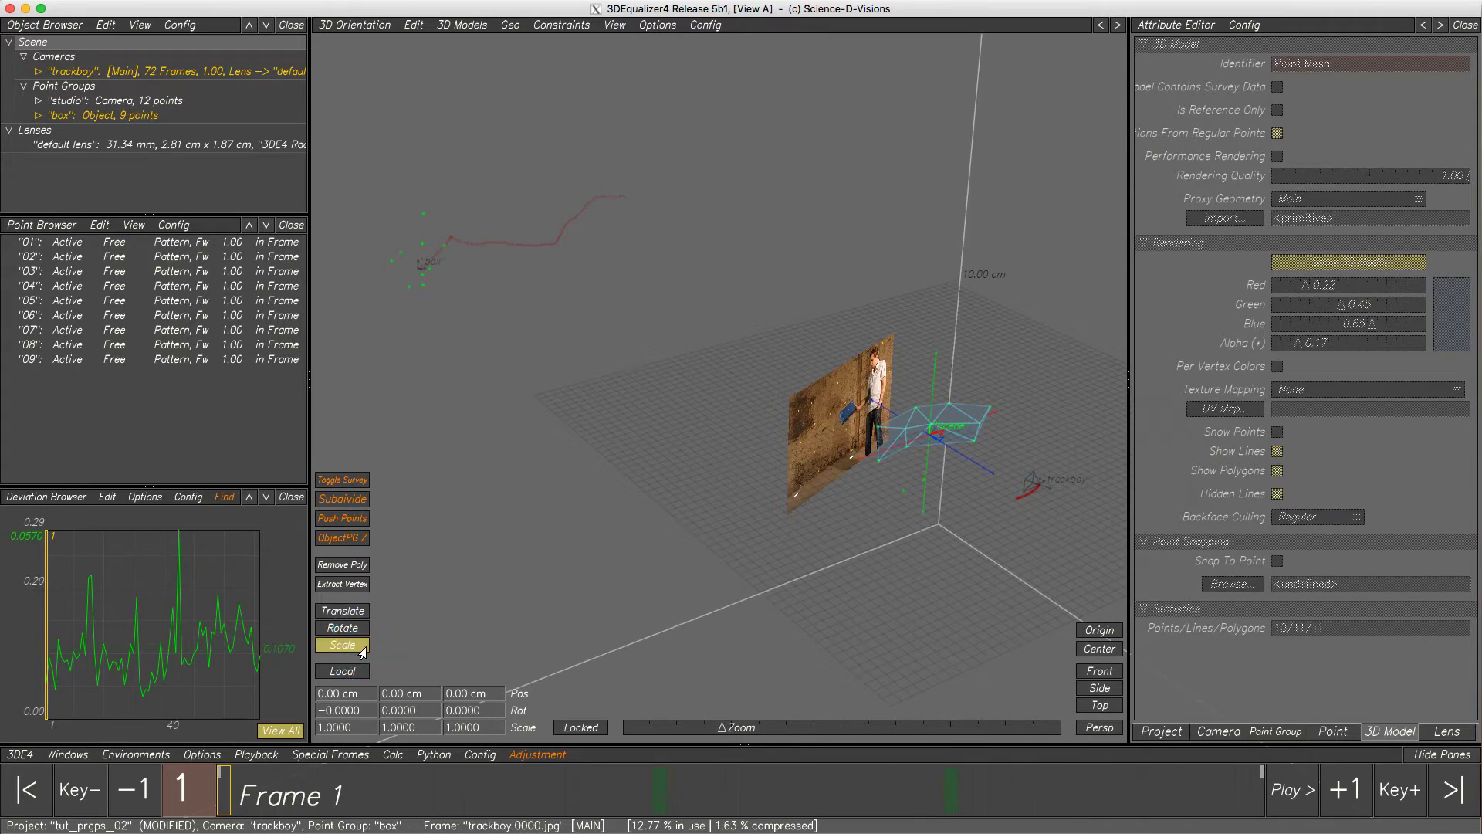
key(minus)
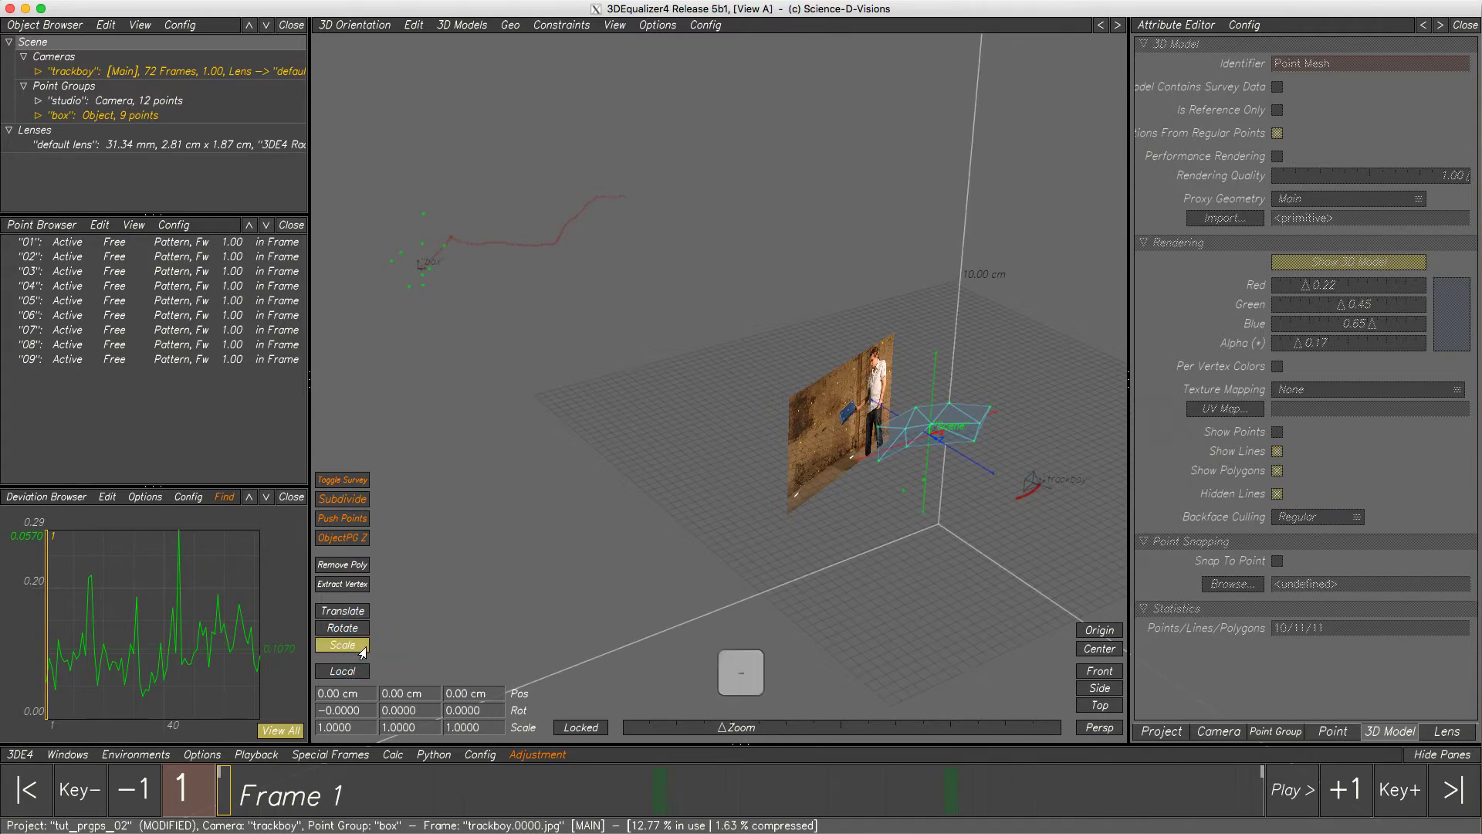
key(plus)
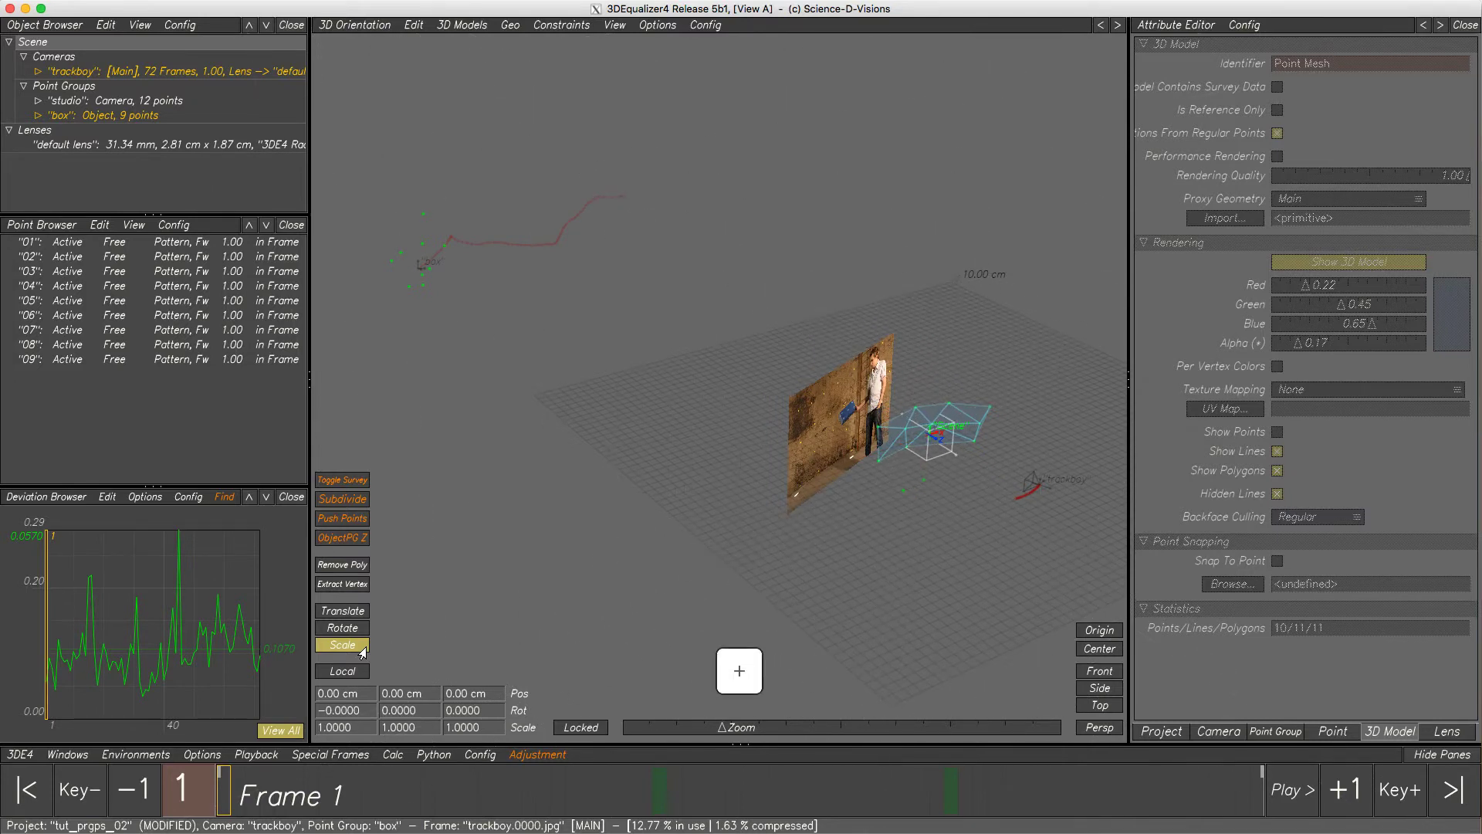
key(plus)
key(plus)
key(plus)
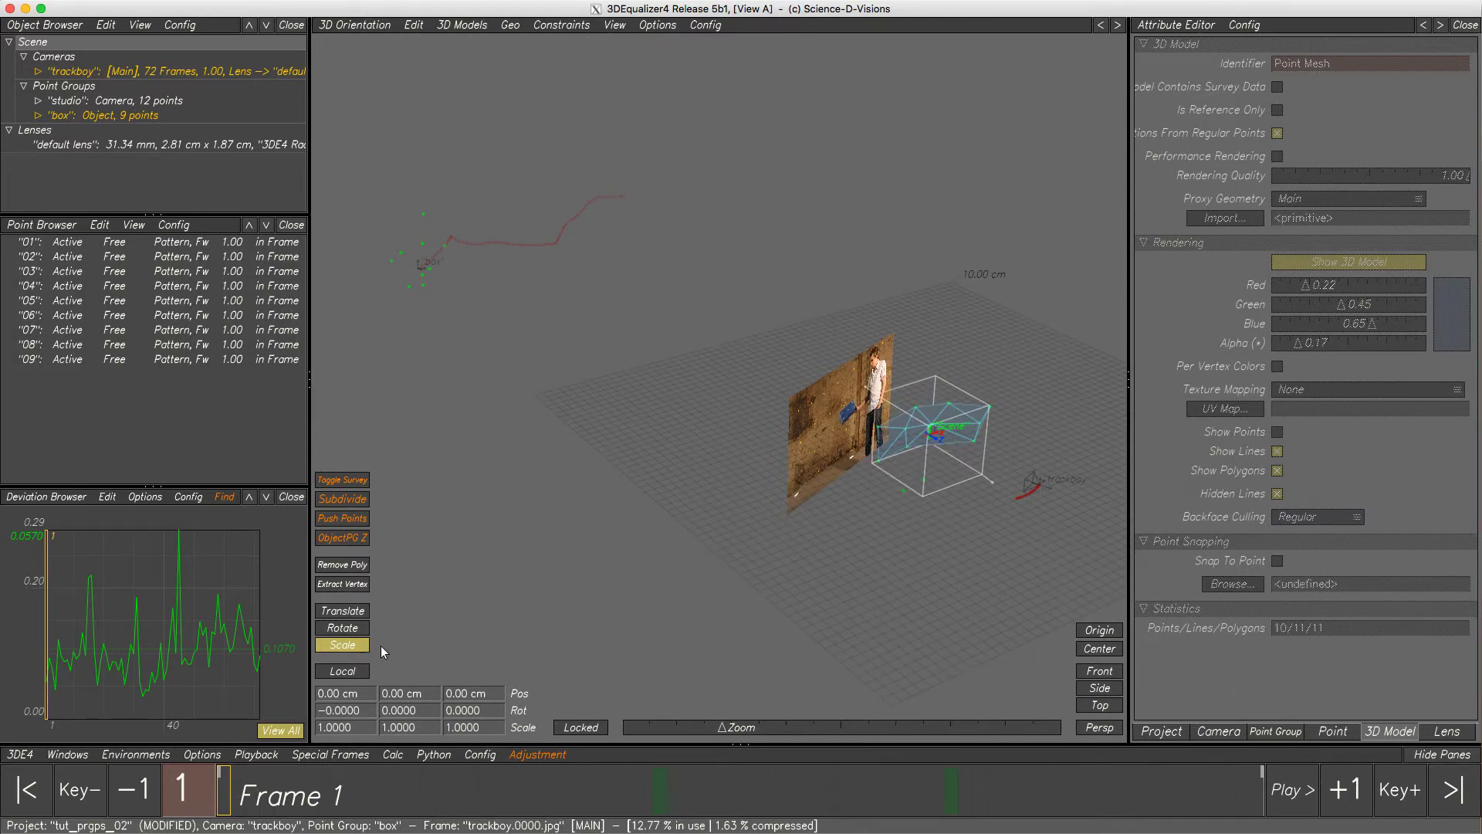
drag(978, 478, 944, 561)
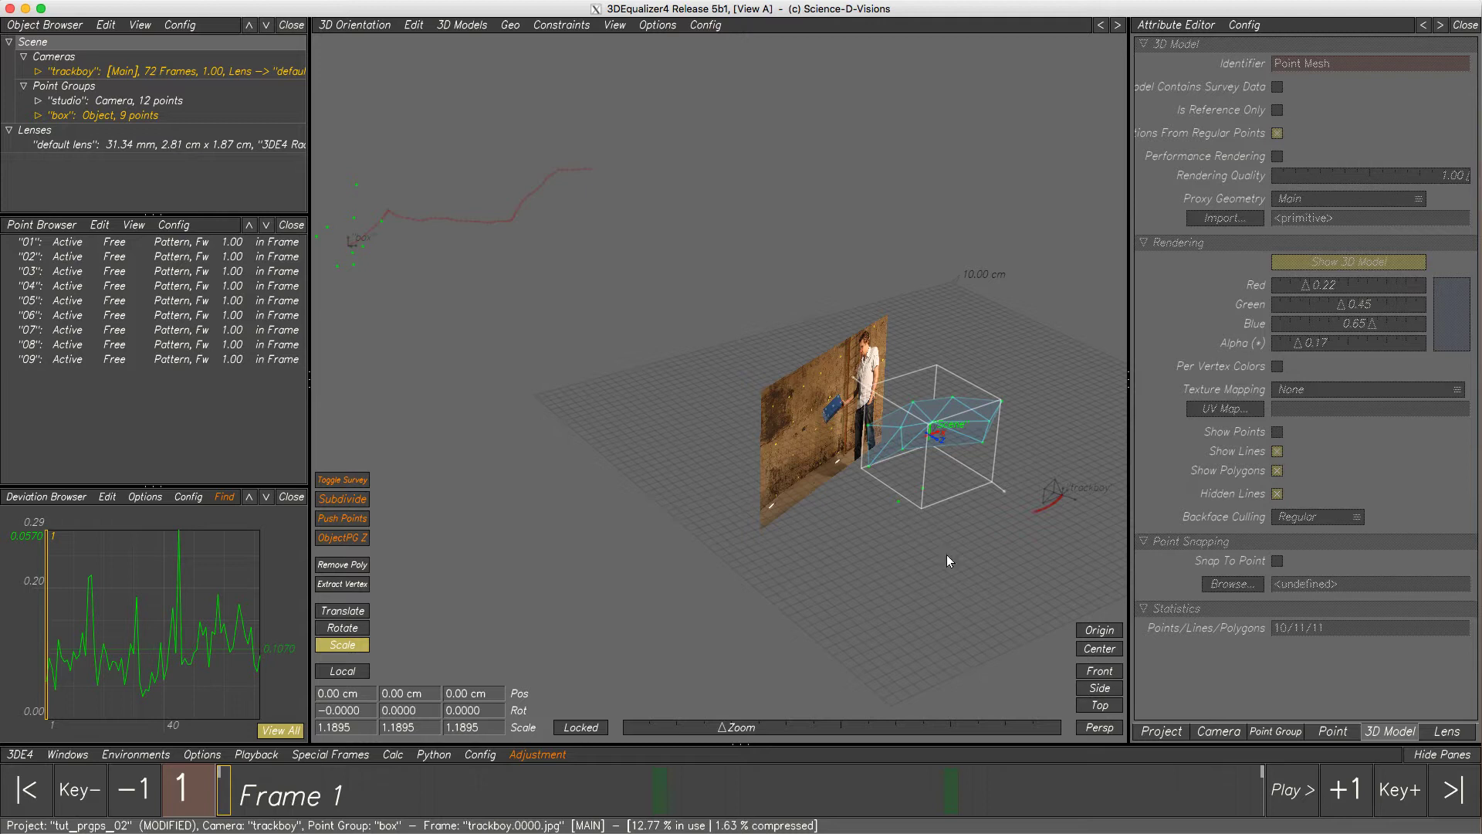
Scale the "box" point group down to about 0.79 using the enlarged manipulator cage
click(103, 116)
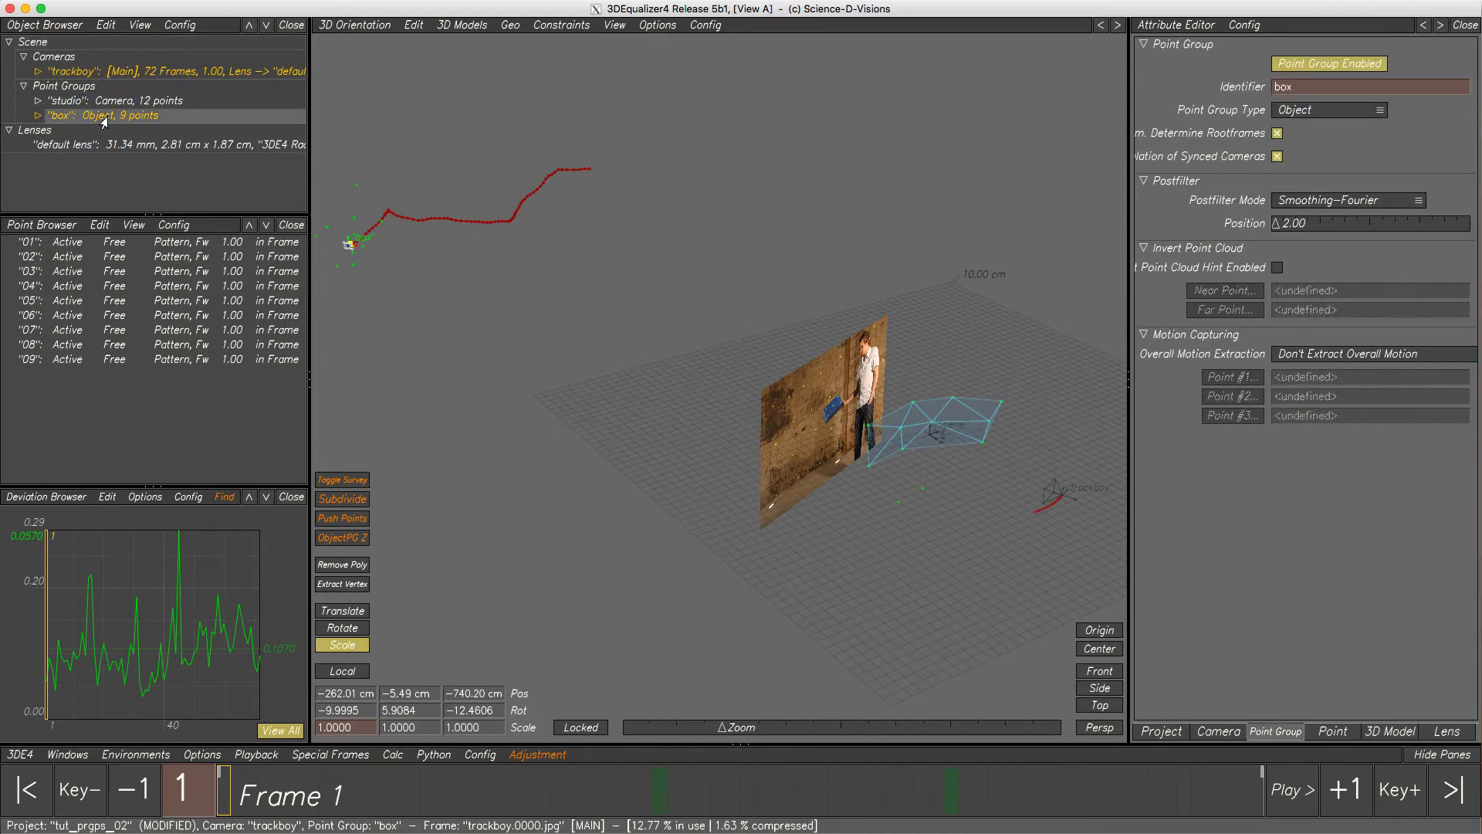
key(plus)
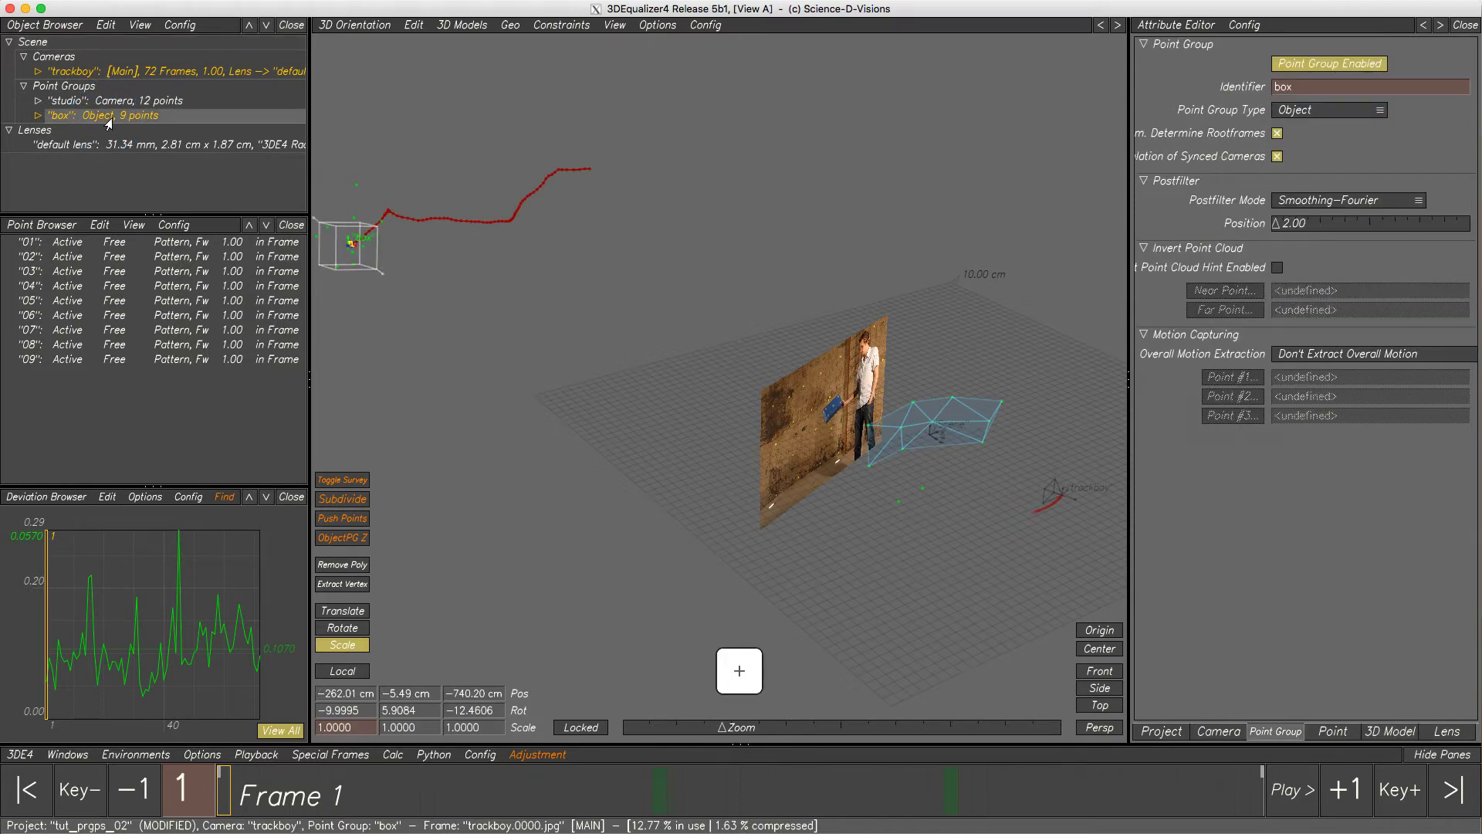
key(plus)
key(plus)
key(plus)
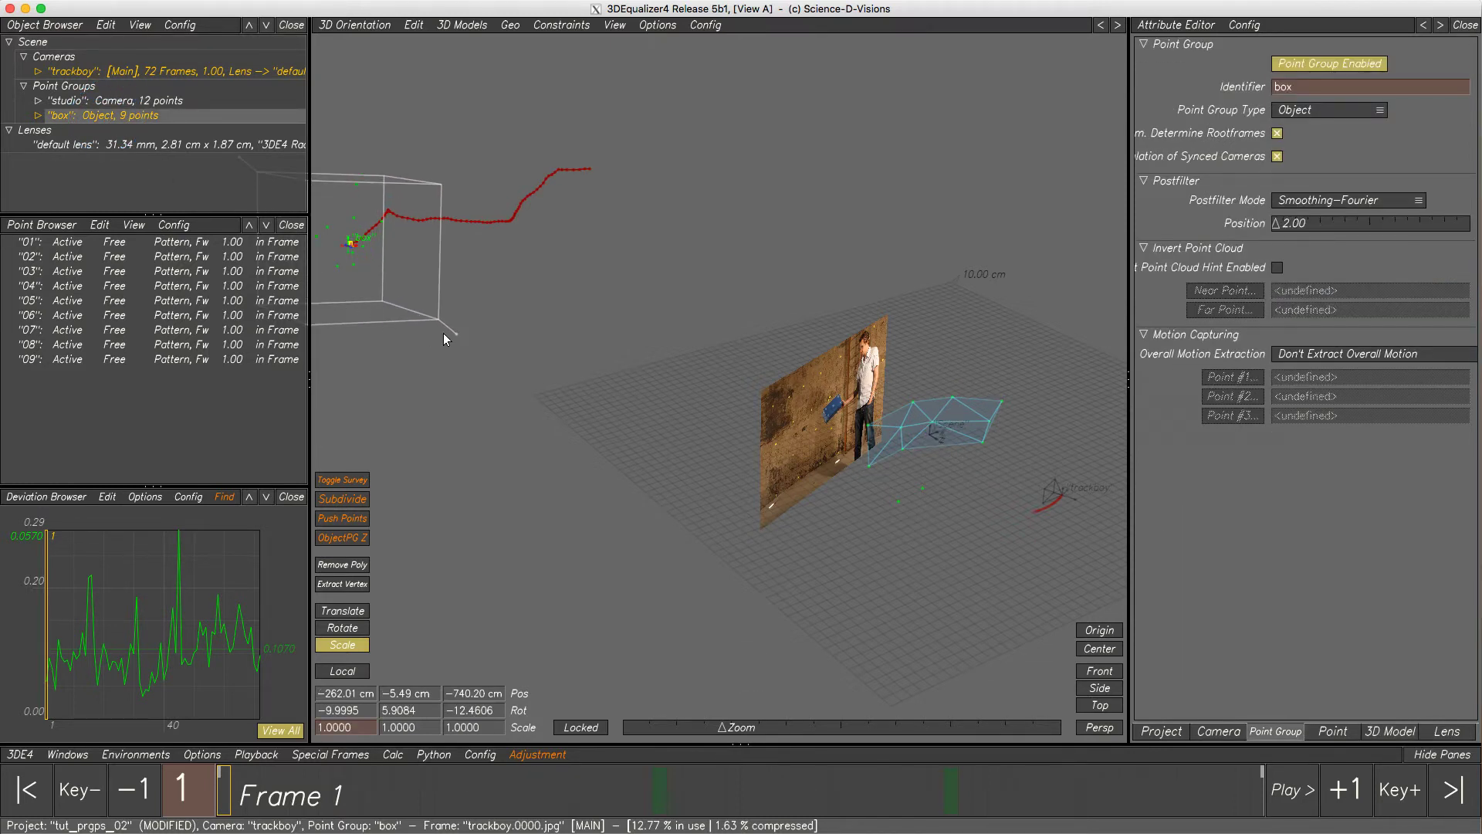
drag(443, 338, 399, 350)
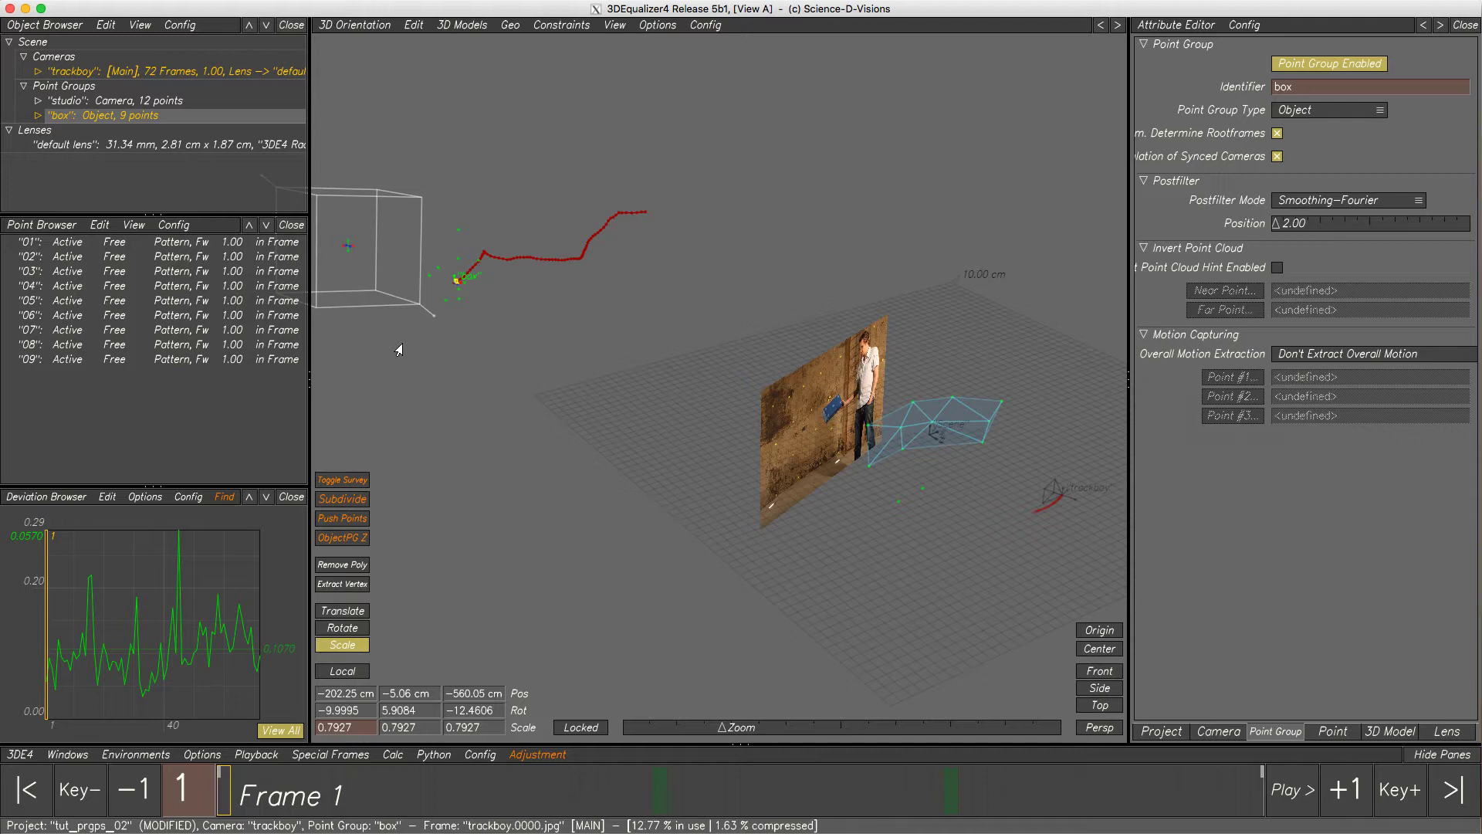
Add a taller horizontal Curve Editor pane above the 3D view and show the box's Pos X curve
click(705, 27)
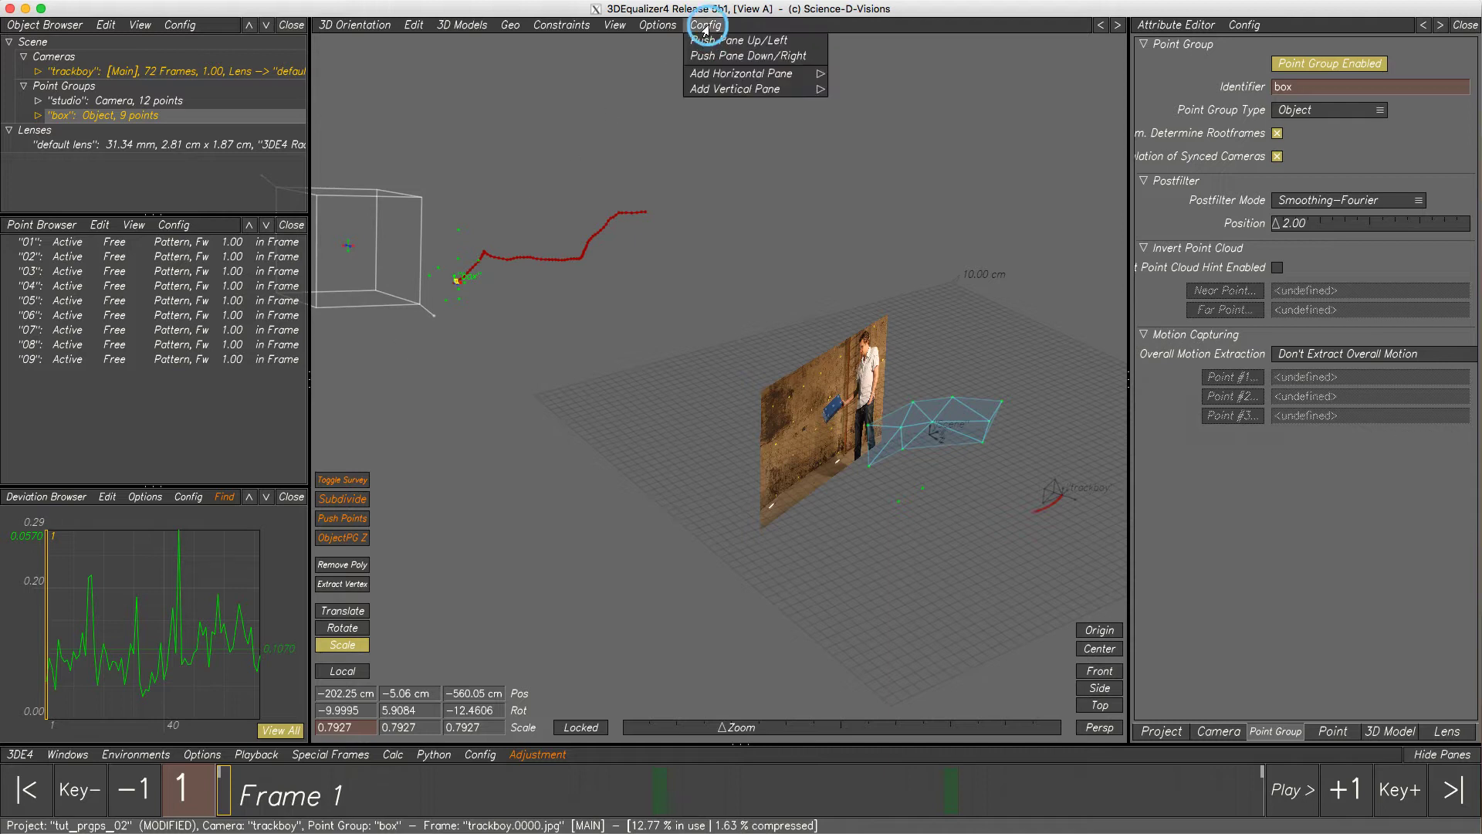
mouse_move(731, 74)
click(880, 133)
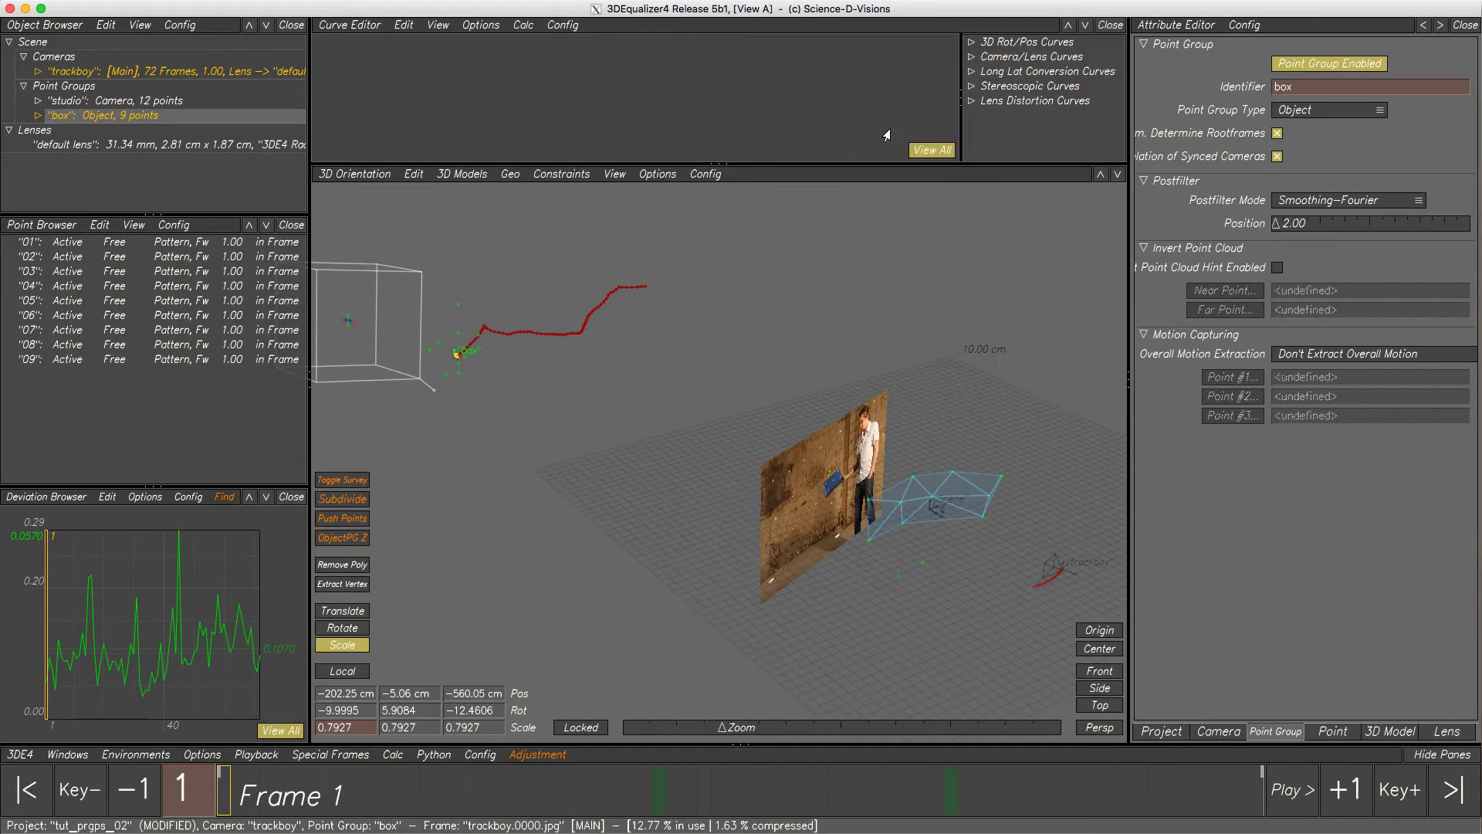
drag(730, 162, 737, 253)
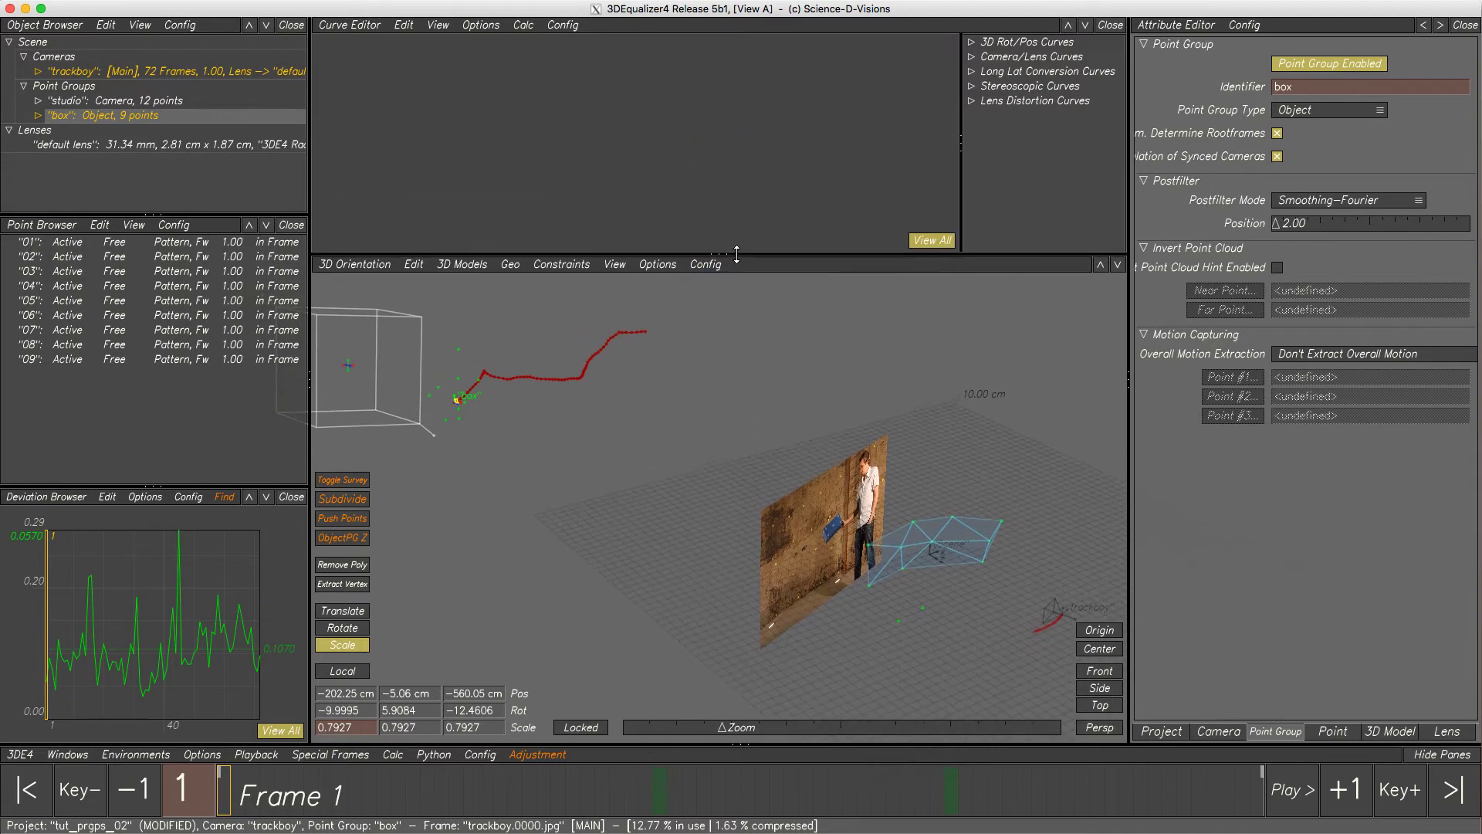
click(969, 43)
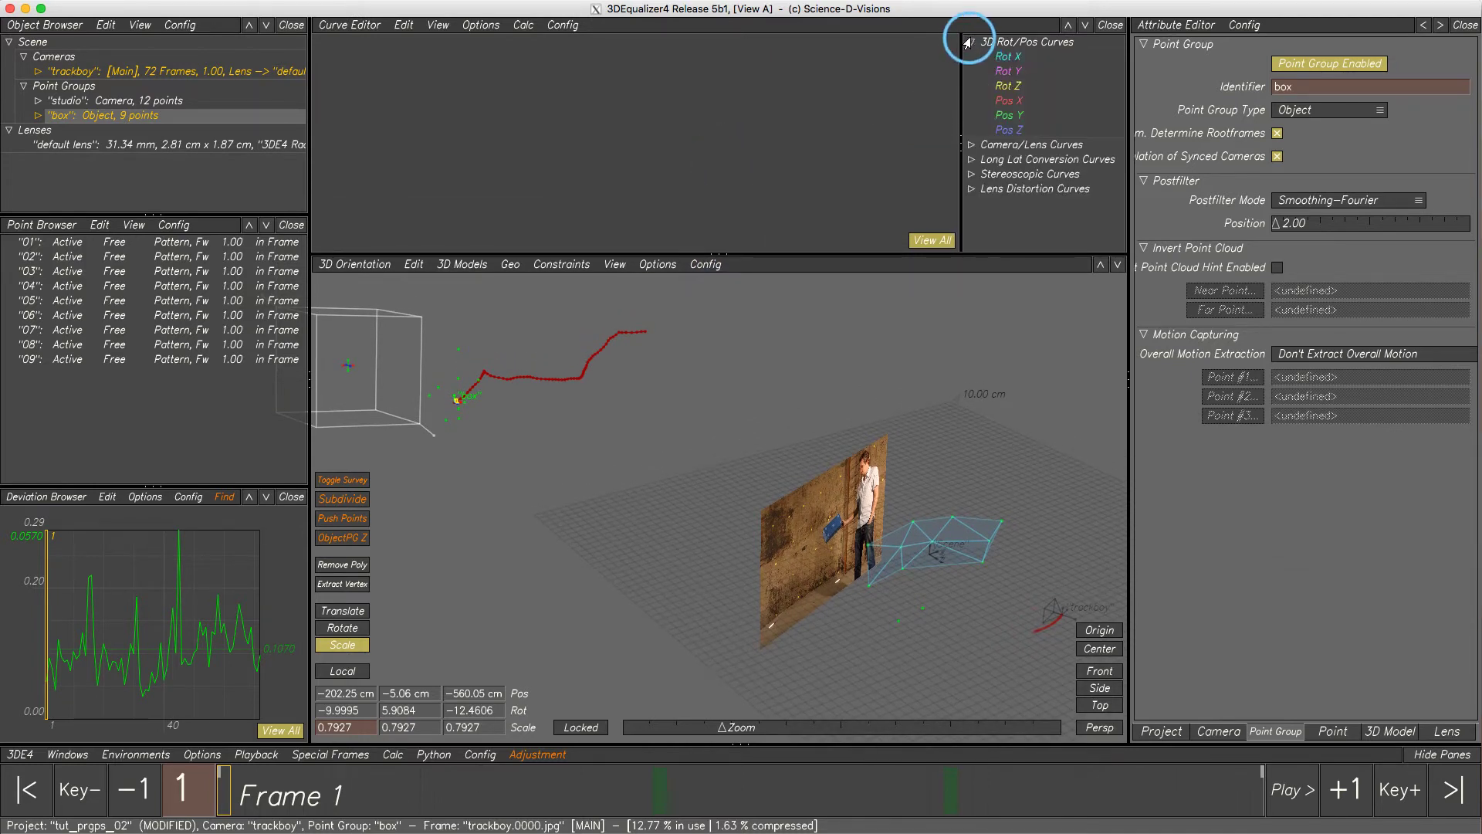
click(1005, 101)
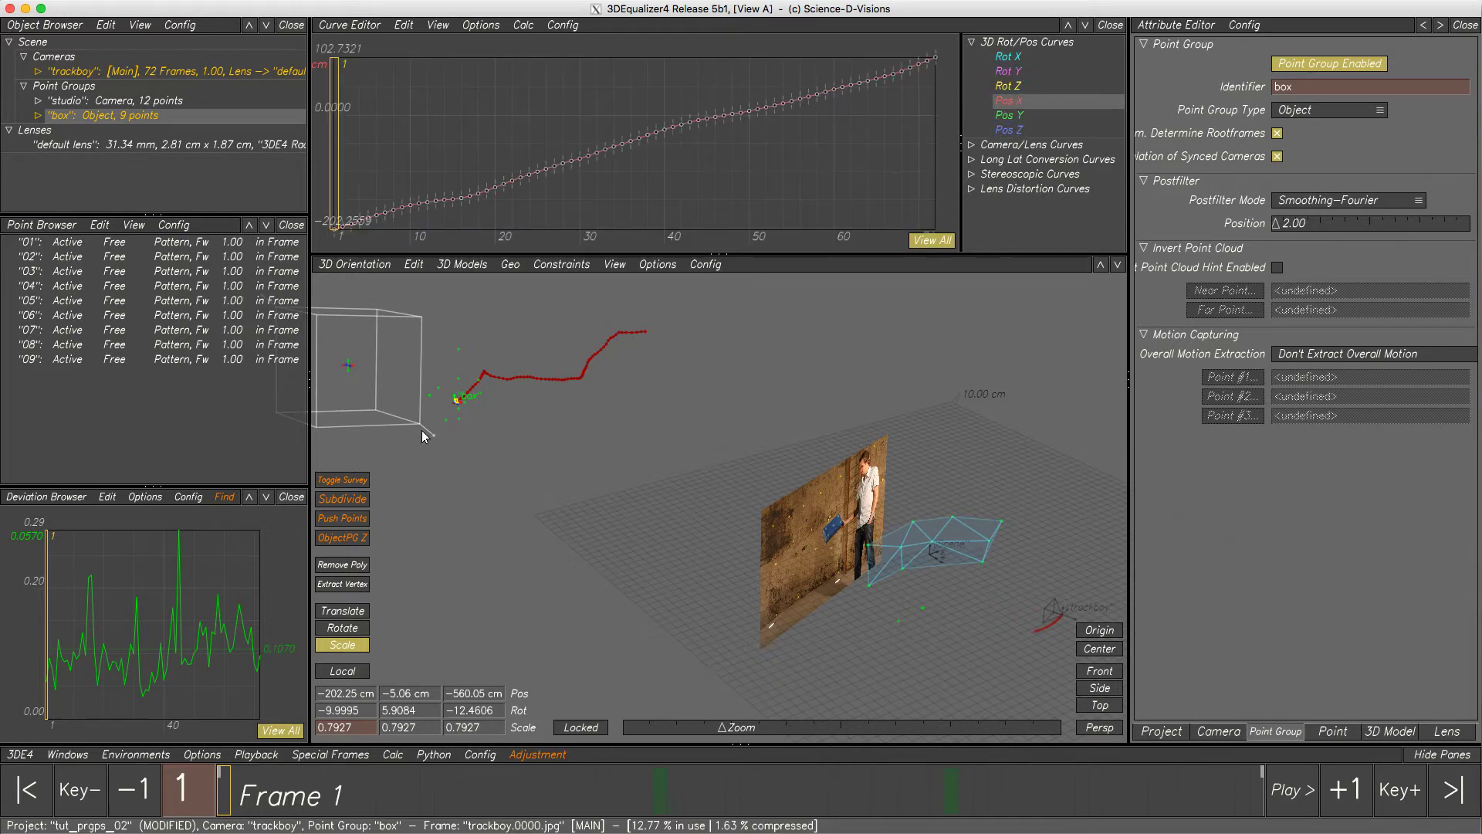
Scale the box point group down to about 0.0743 while watching its Pos X curve, and close the Curve Editor
drag(421, 429, 396, 324)
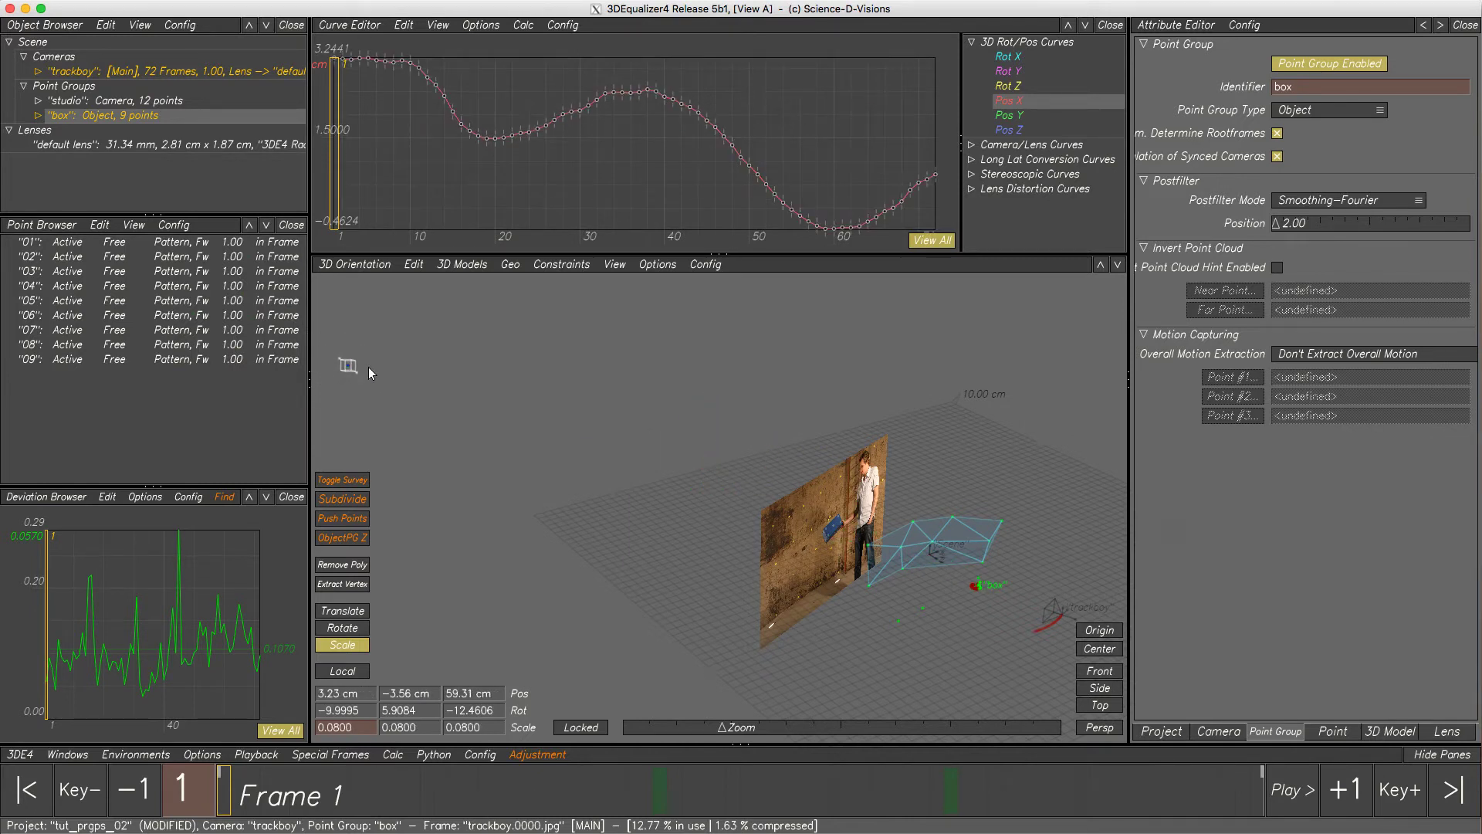
click(352, 380)
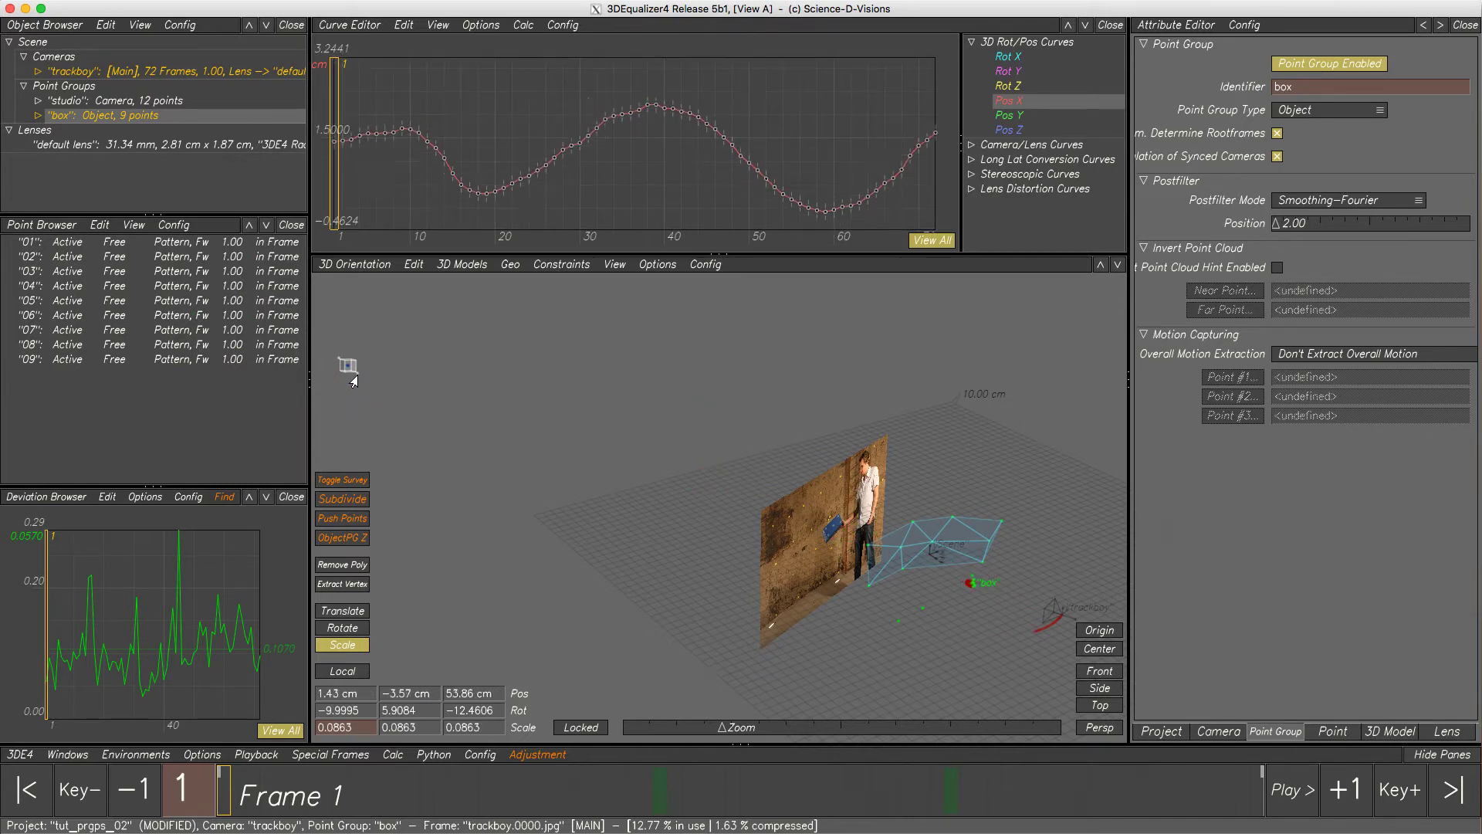
drag(352, 380, 354, 382)
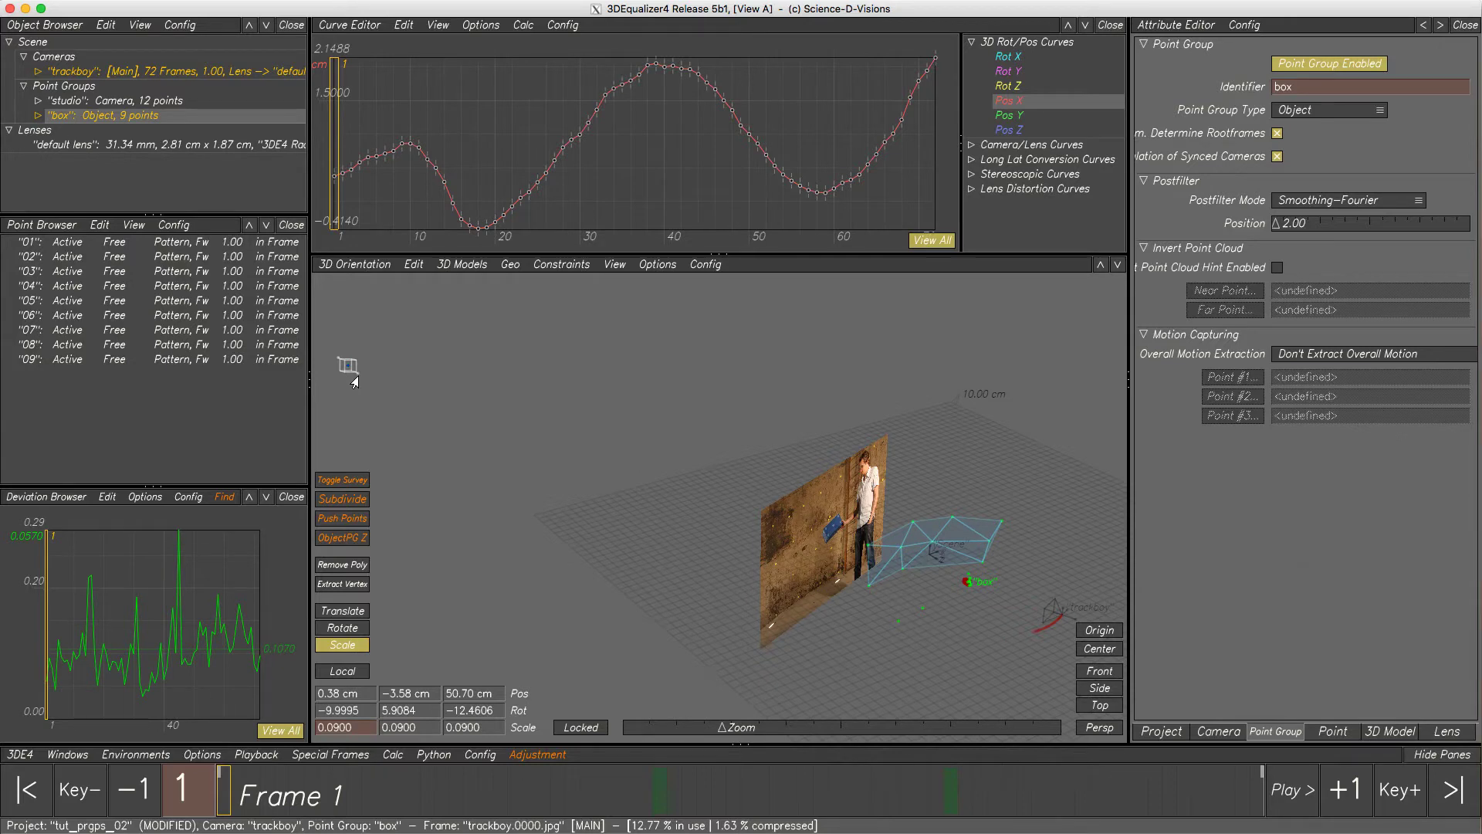
click(1111, 25)
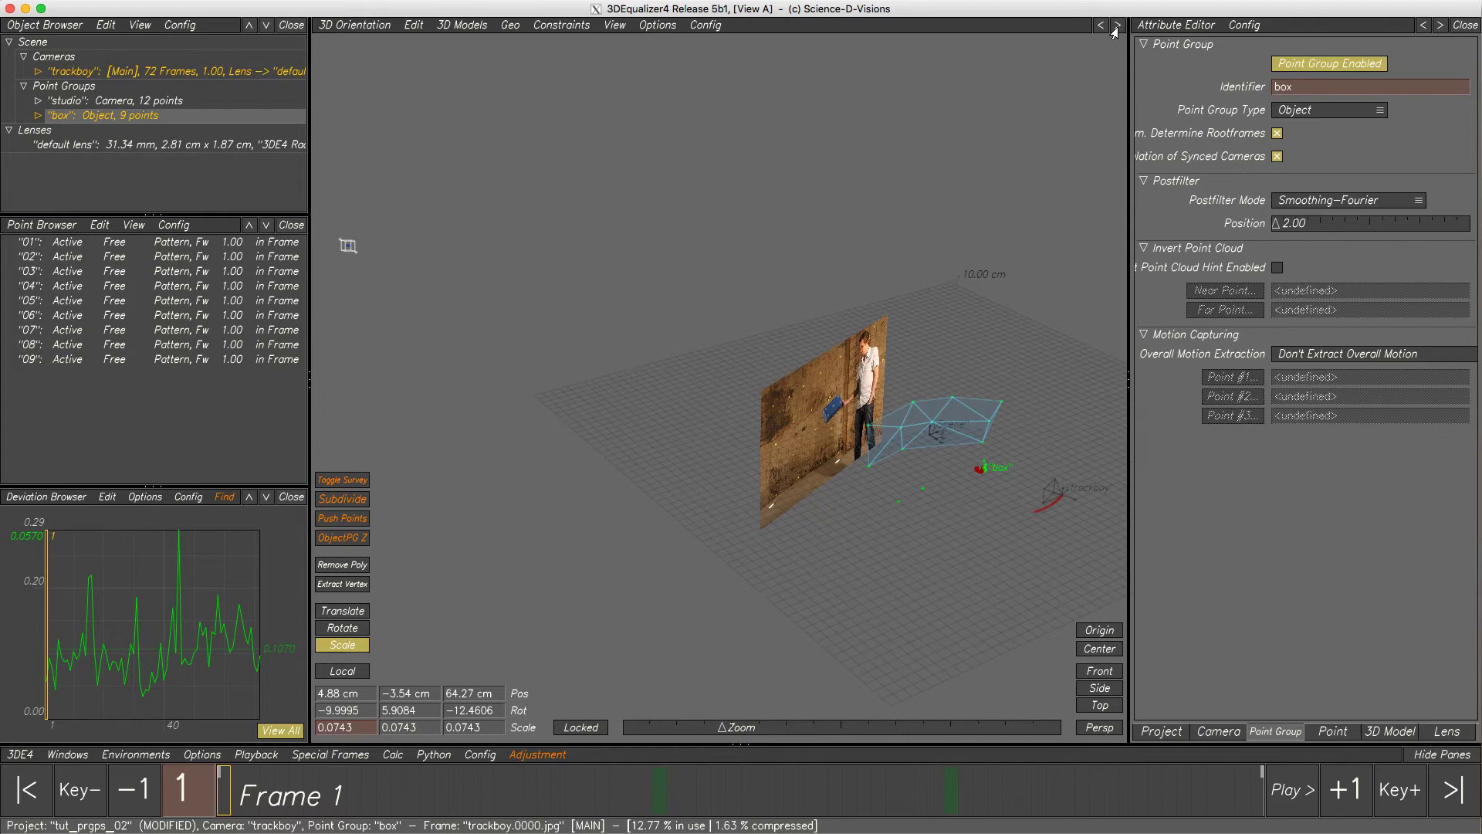
Select box points 05 and 06 in a close-up 3D view and connect them with a line
click(1096, 630)
mouse_move(779, 412)
right_down()
mouse_move(906, 604)
mouse_move(741, 471)
mouse_move(730, 427)
right_up()
mouse_move(729, 427)
mouse_down()
mouse_move(767, 446)
mouse_move(692, 372)
mouse_move(735, 399)
mouse_up()
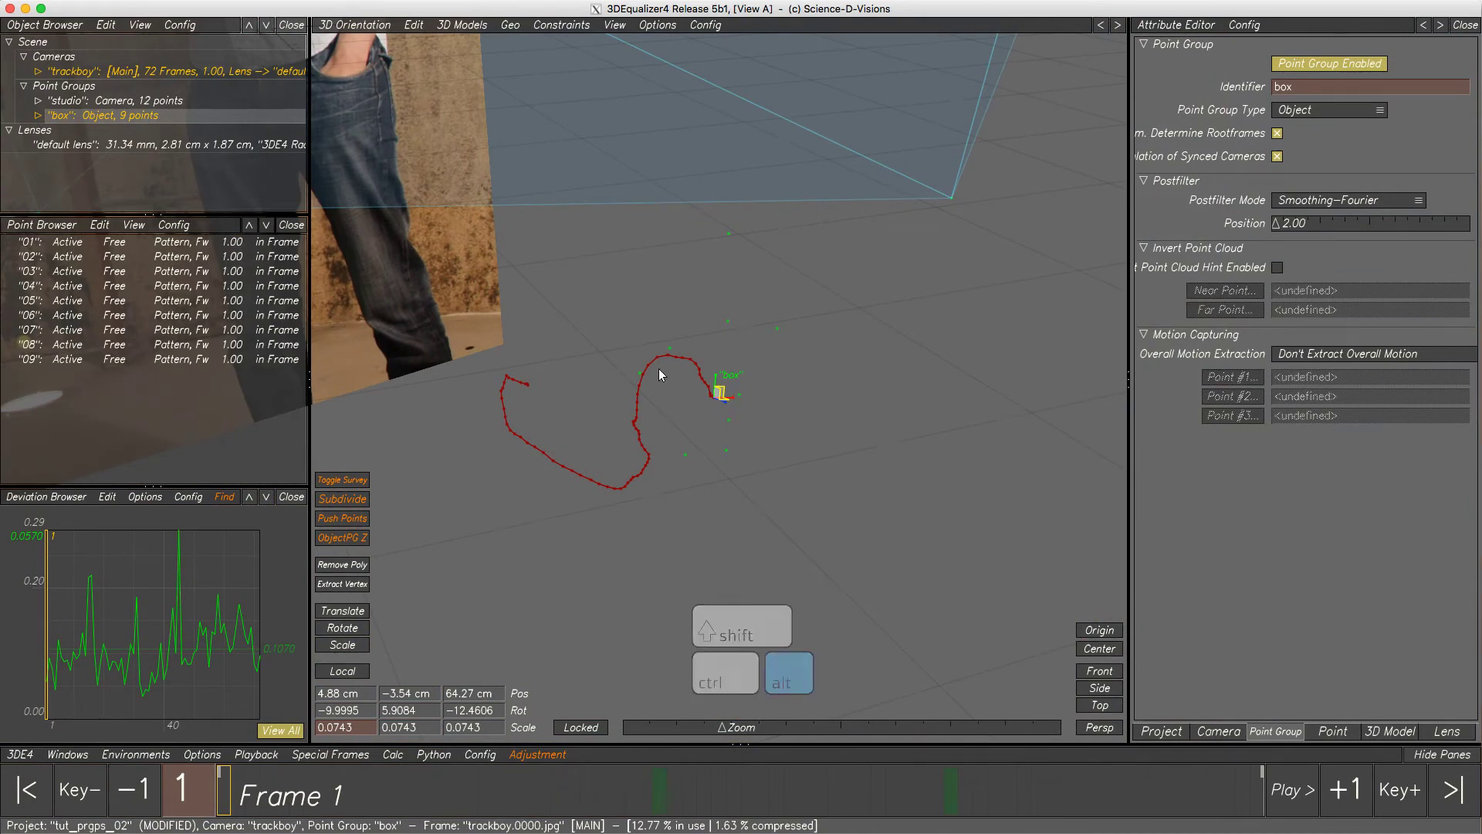
alt+drag(618, 350, 690, 475)
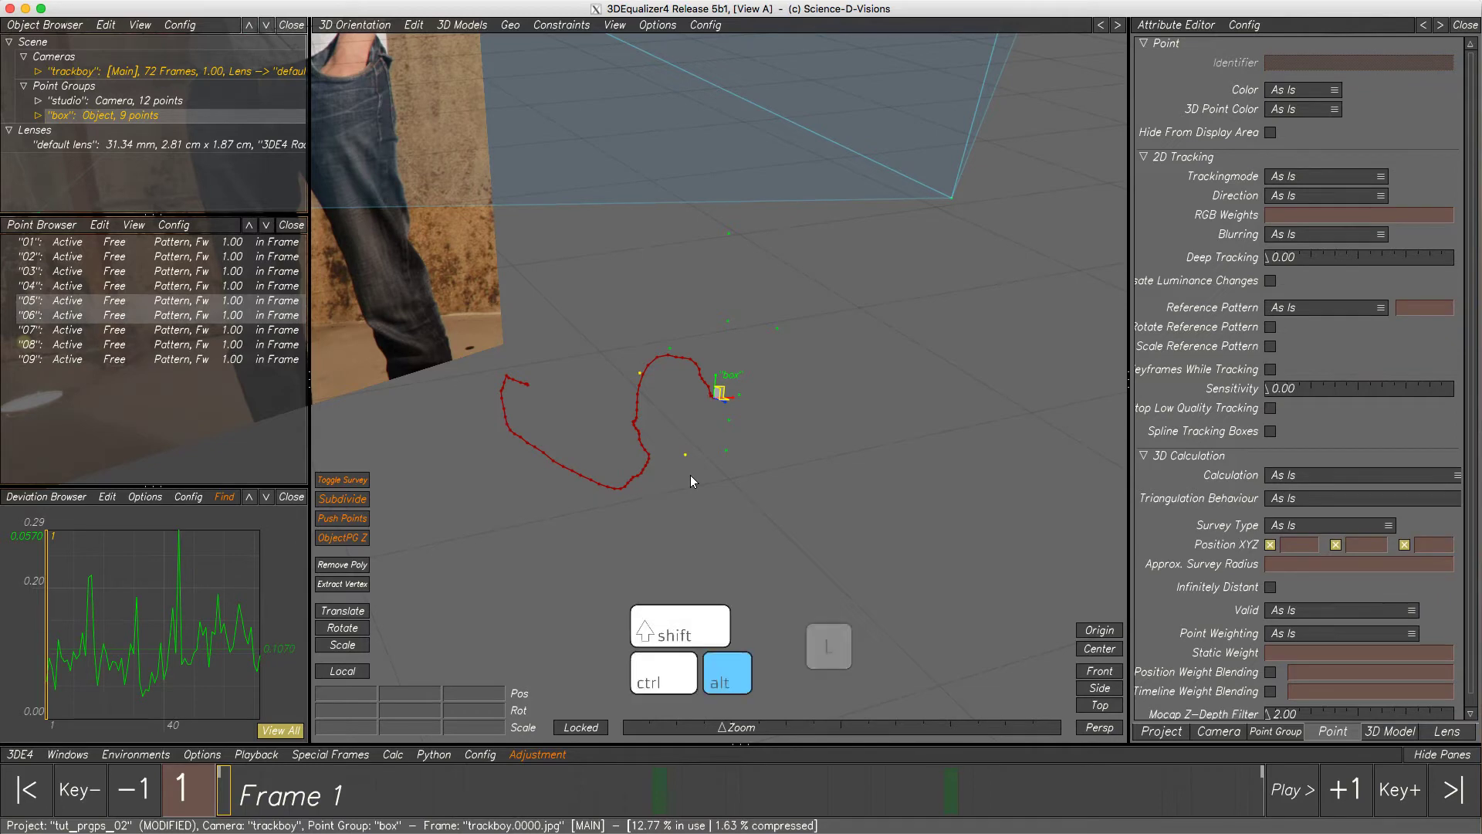
key(alt+l)
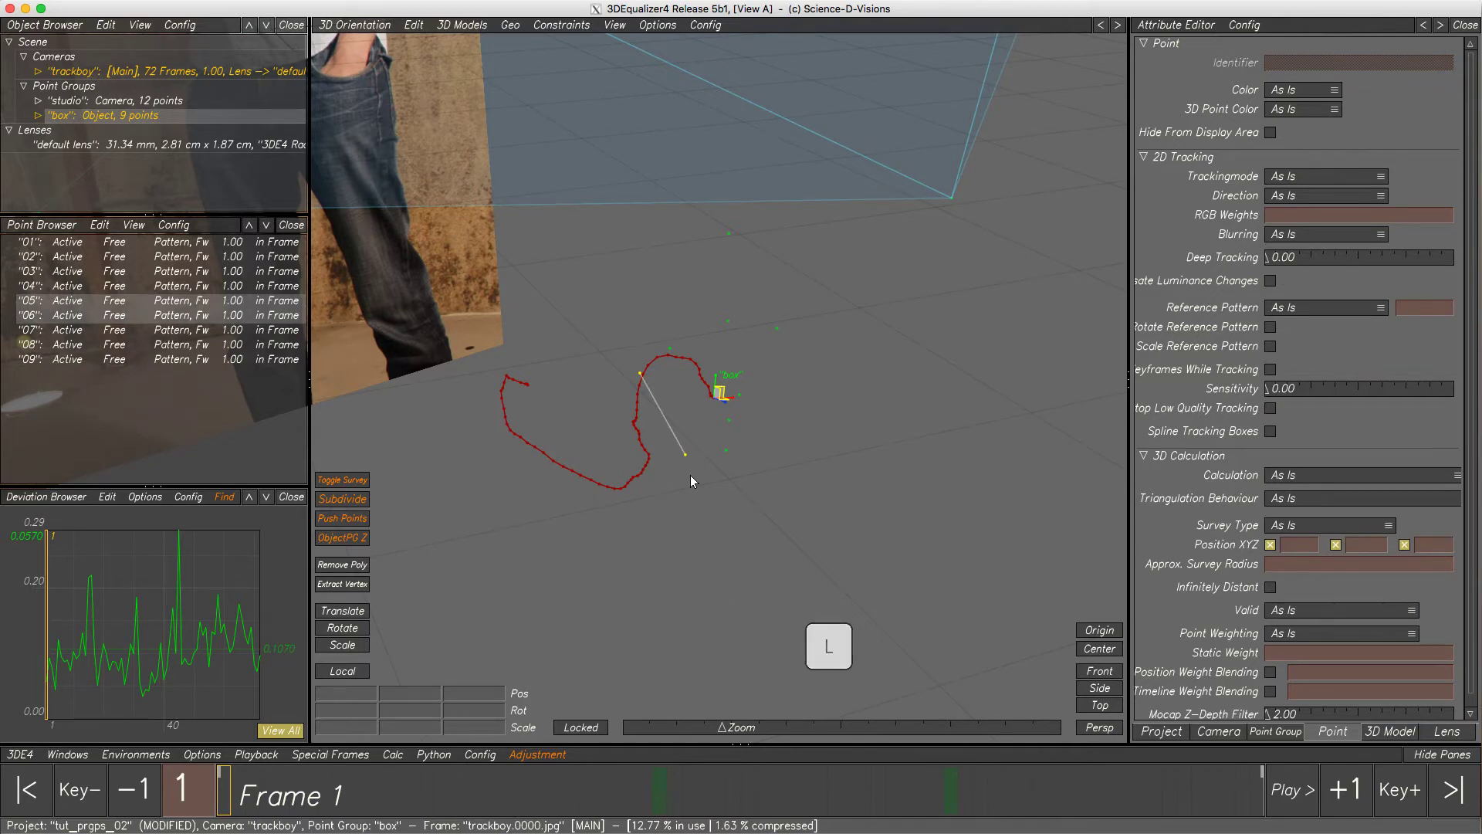
Connect box points 01 to 04 with lines, do the same for points 07 to 09, and clear the selection
key(ctrl+alt)
mouse_move(709, 225)
ctrl+alt+mouse_down()
mouse_move(733, 420)
mouse_move(722, 397)
mouse_move(749, 241)
ctrl+alt+mouse_up()
key(alt+l)
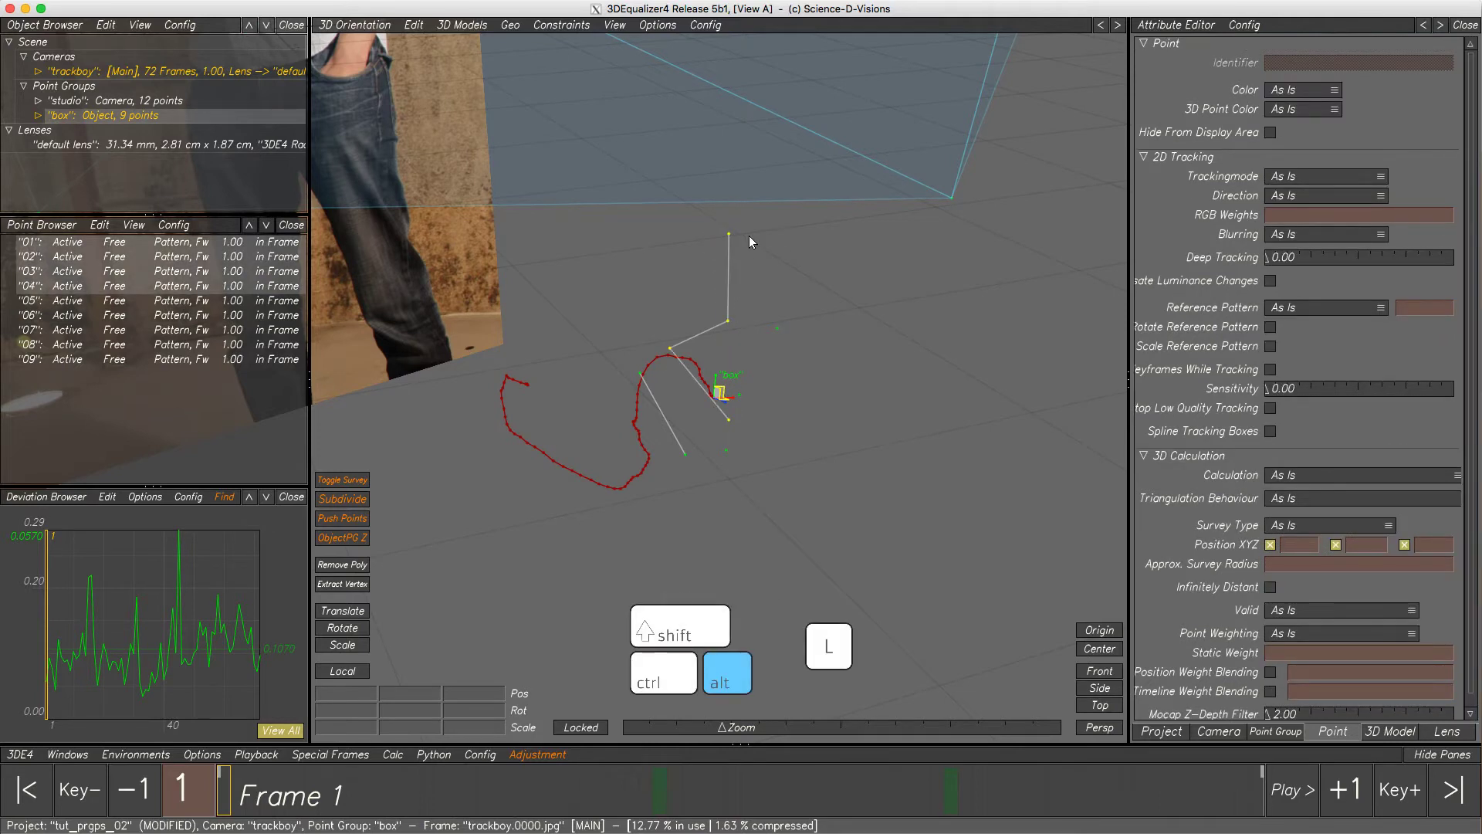
mouse_move(771, 308)
ctrl+alt+mouse_down()
mouse_move(721, 378)
mouse_move(742, 452)
mouse_move(779, 317)
ctrl+alt+mouse_up()
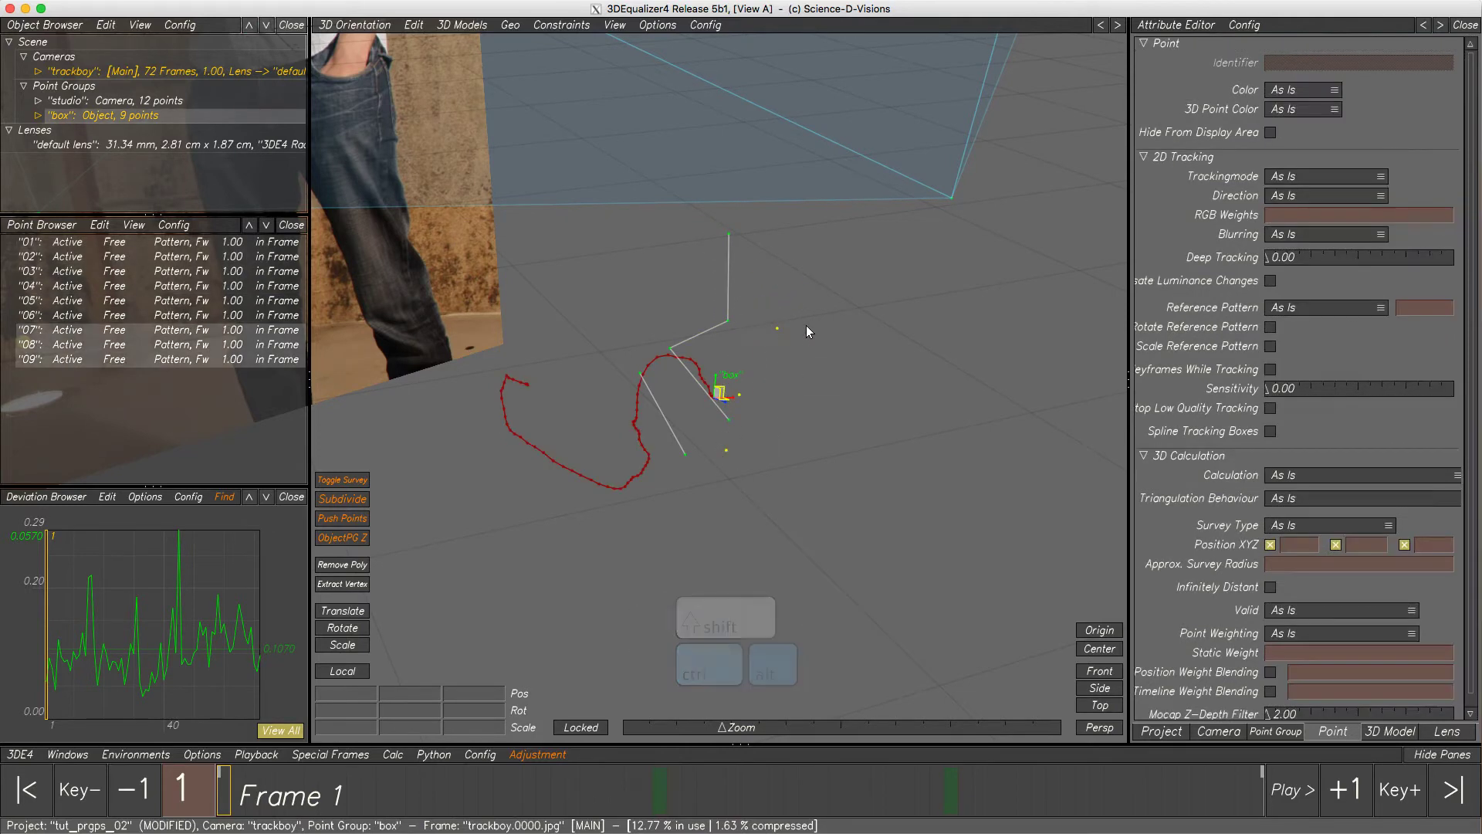
key(alt+l)
click(795, 373)
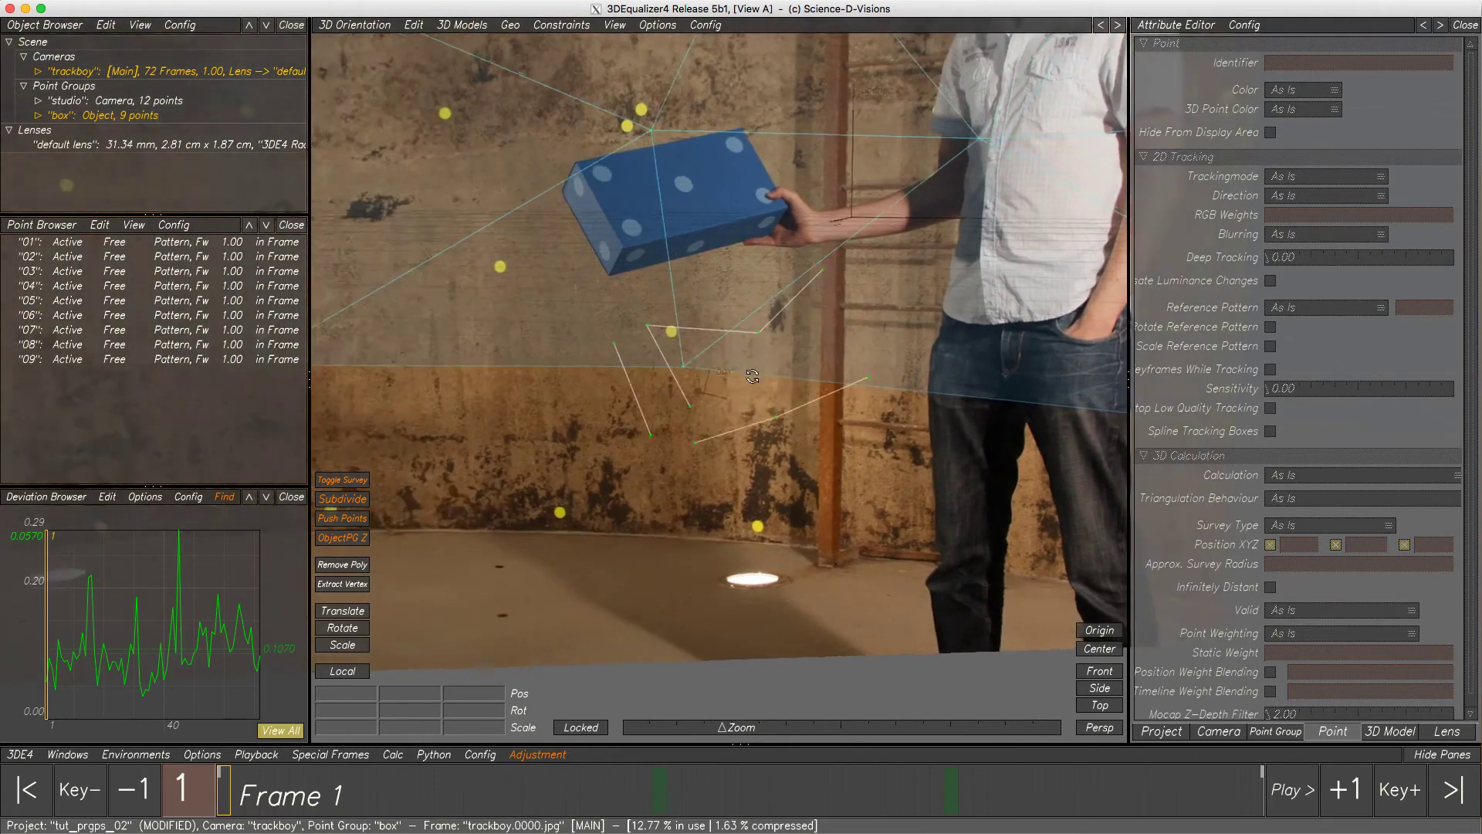
Create a cube primitive in the box point group, with the 3D view orbited toward the box points
alt+drag(752, 376, 787, 392)
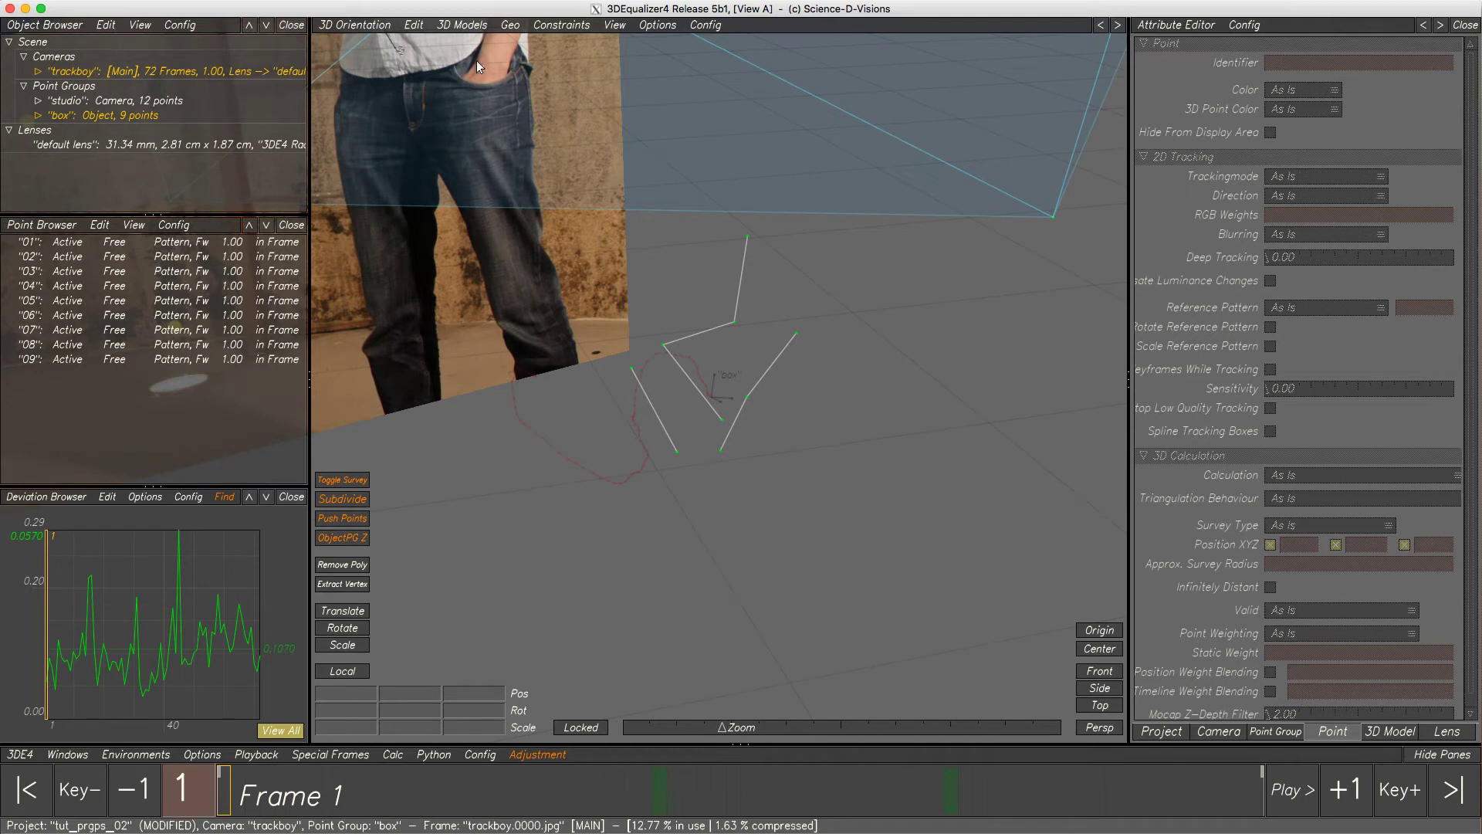
click(462, 25)
mouse_move(463, 40)
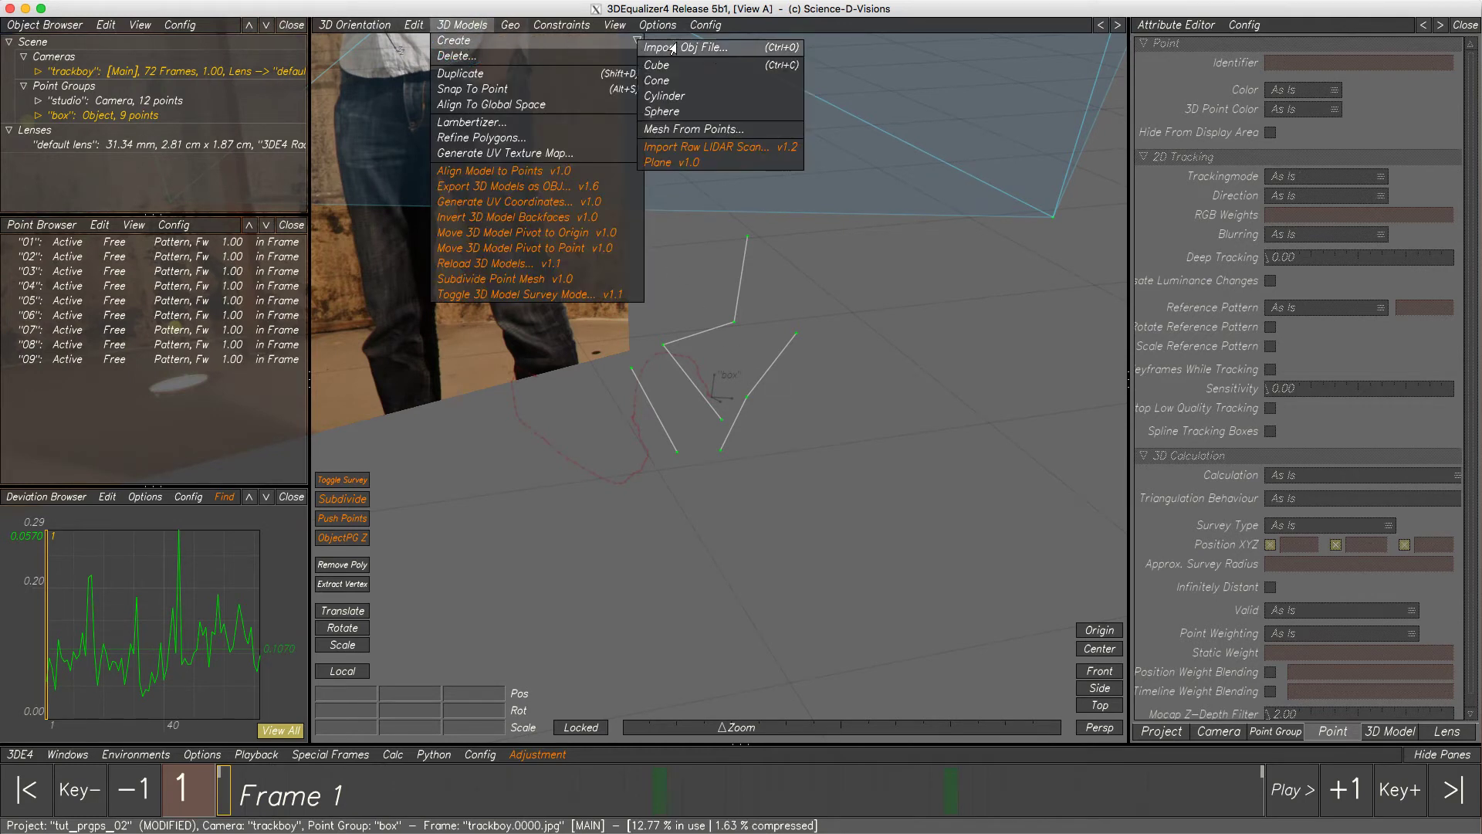
click(722, 66)
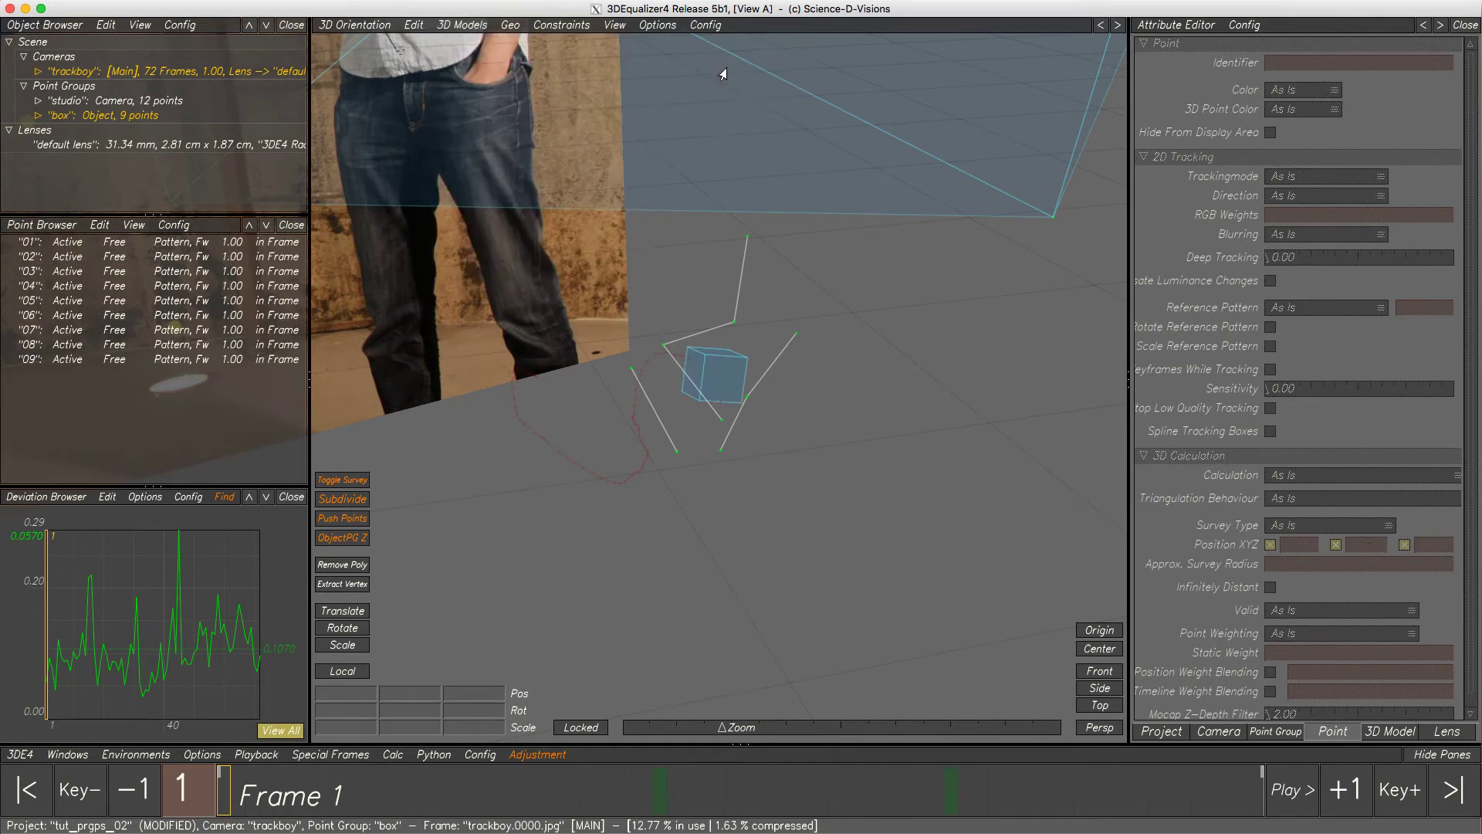
Select points 01 to 04 on the box's large upper face in a Manual Tracking close-up
key(F2)
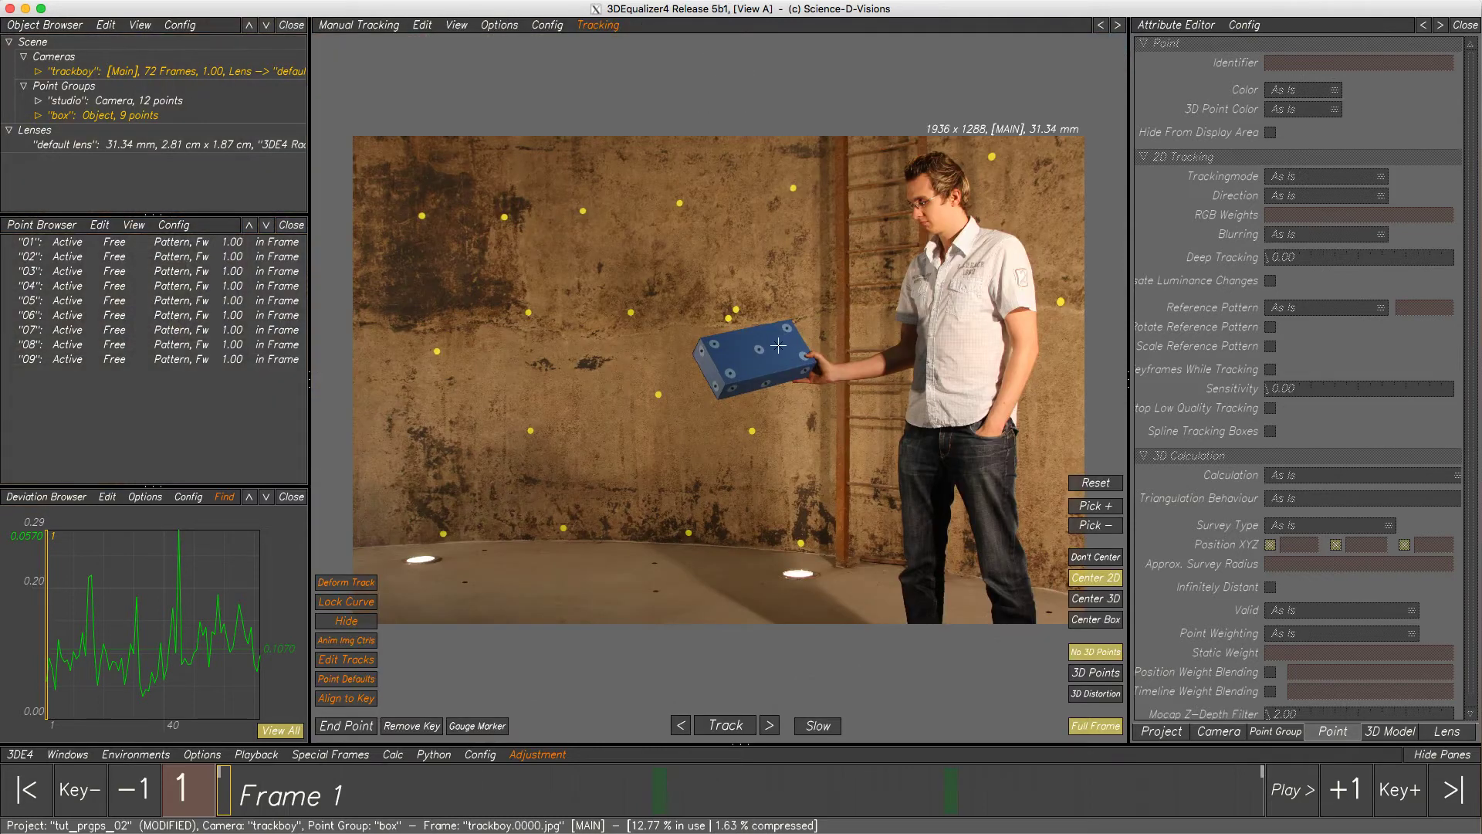
ctrl+drag(776, 345, 721, 486)
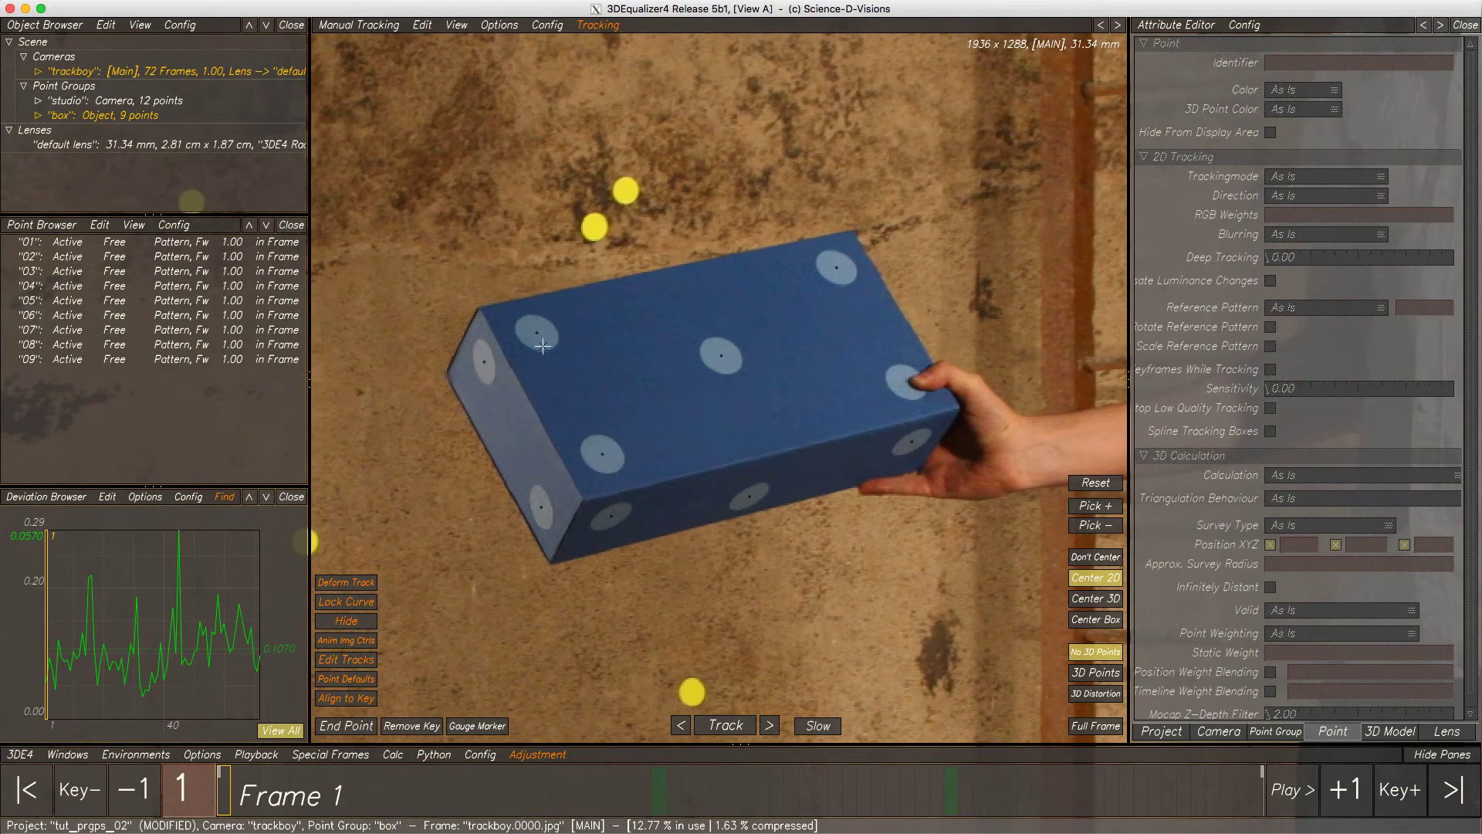
mouse_move(485, 291)
ctrl+alt+mouse_down()
mouse_move(533, 387)
mouse_move(888, 173)
ctrl+alt+mouse_up()
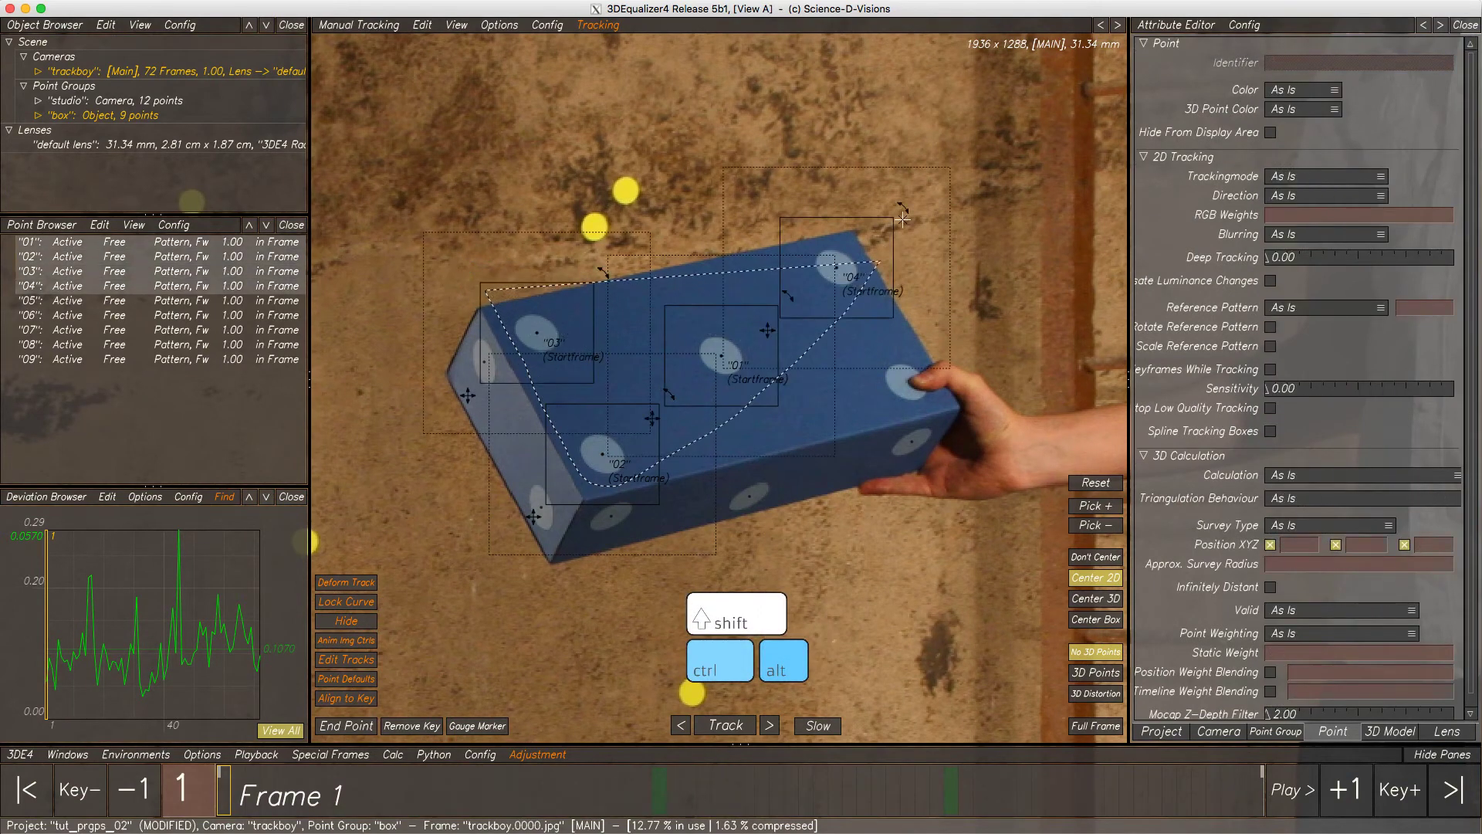
Return to 3D Orientation, add the cube to the point selection, and align the model to the selected points
key(F6)
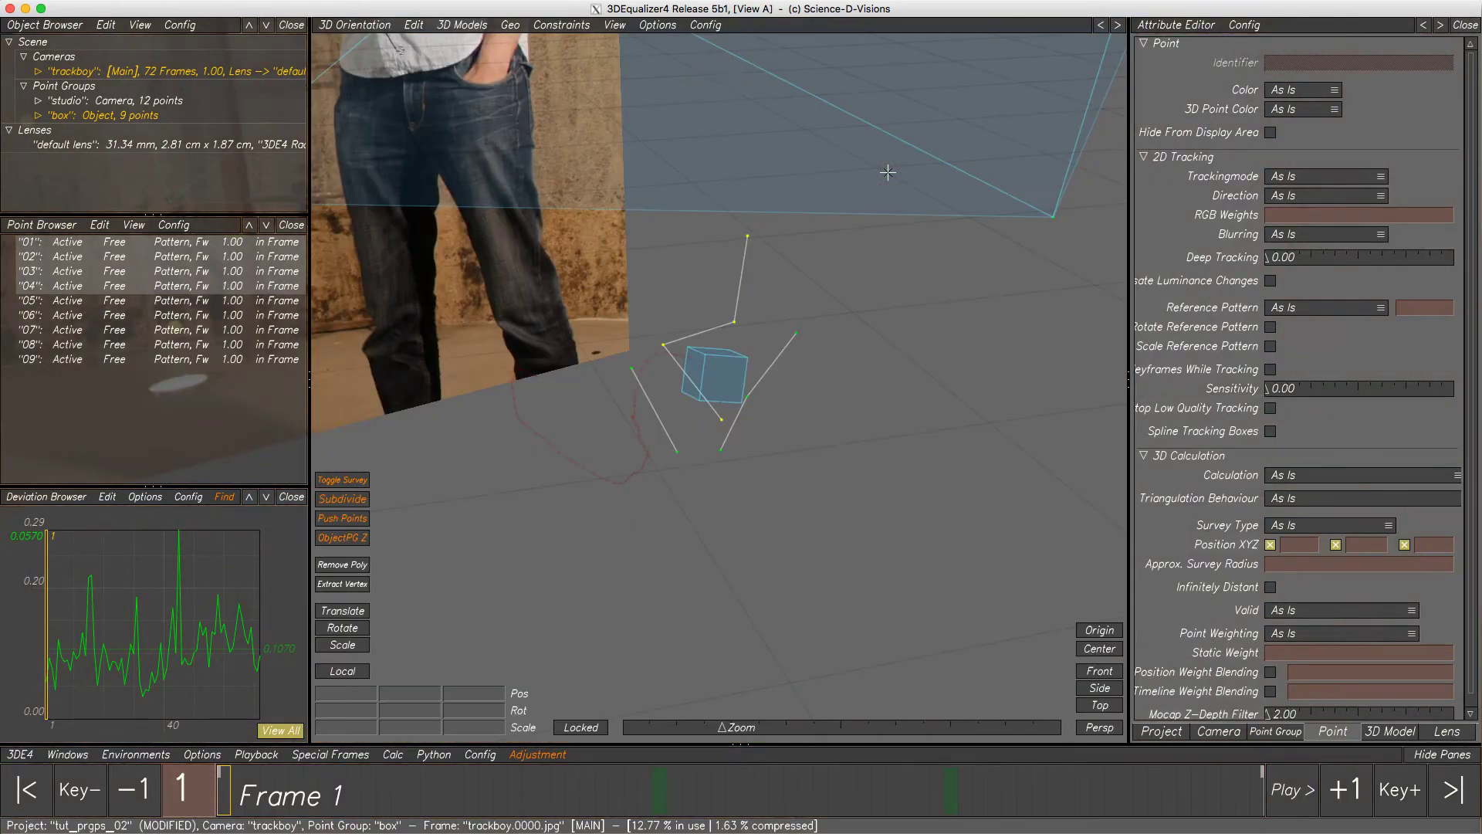
ctrl+click(726, 360)
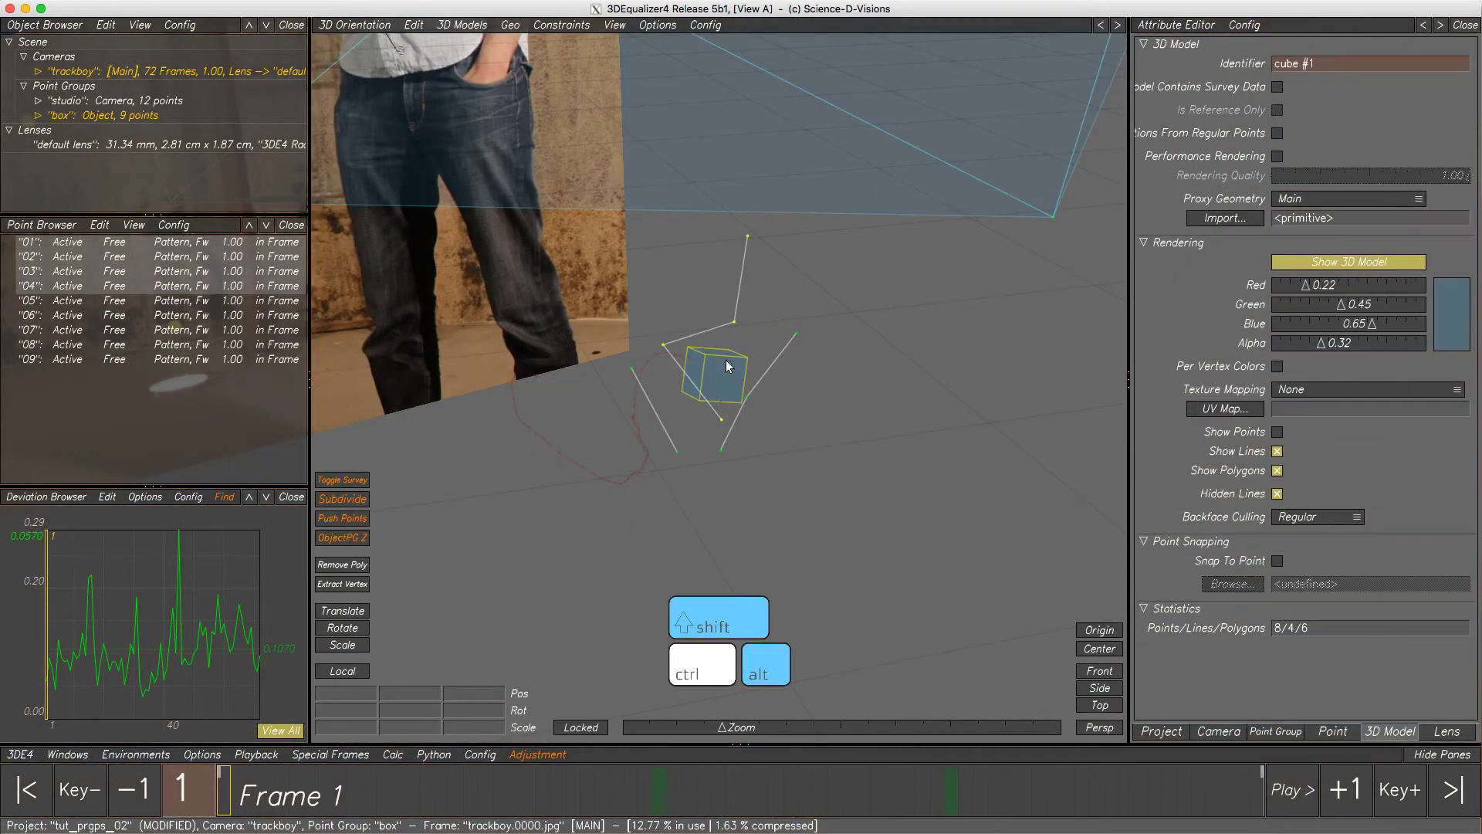
click(461, 24)
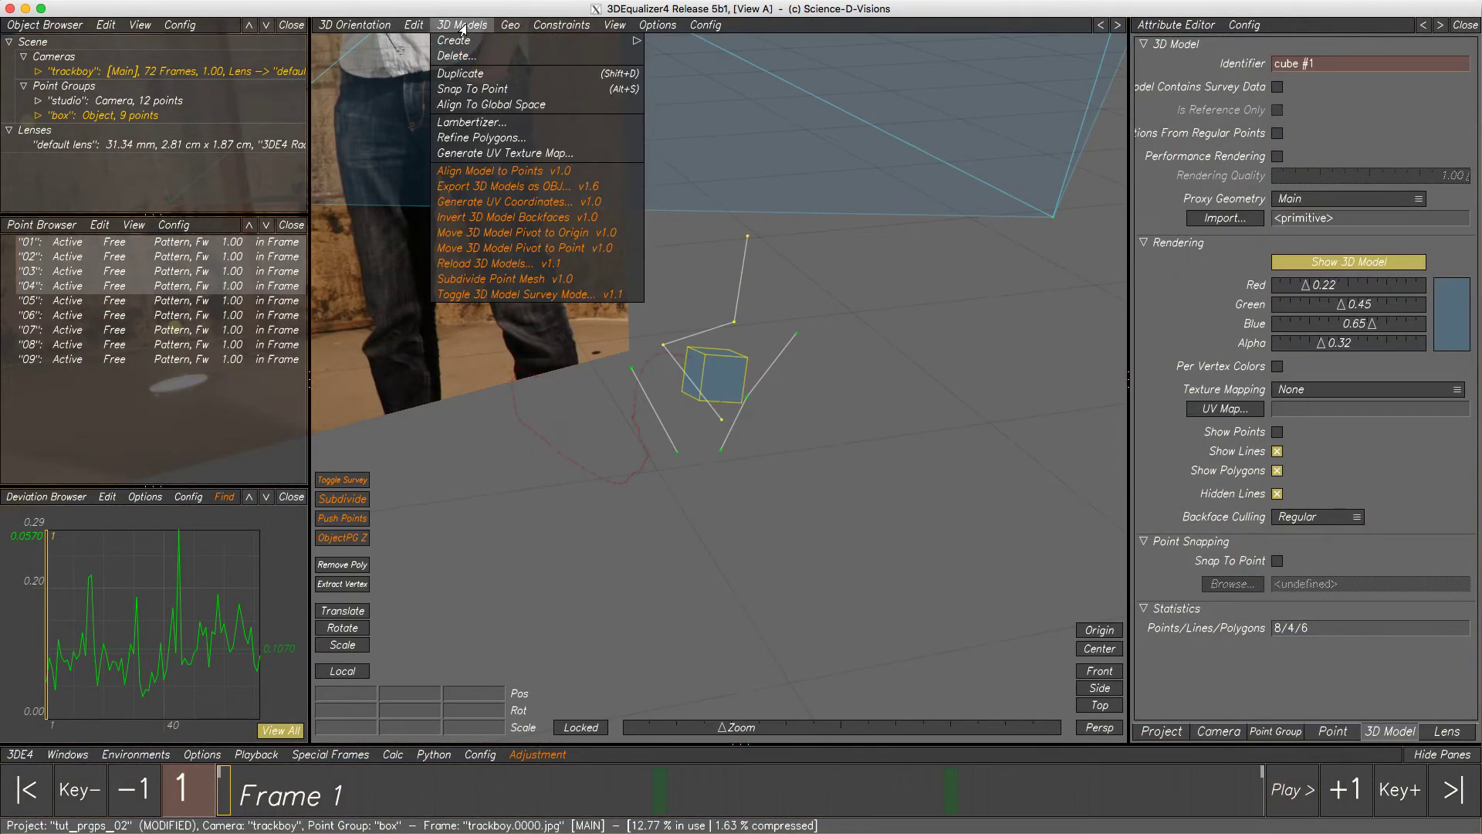
click(471, 177)
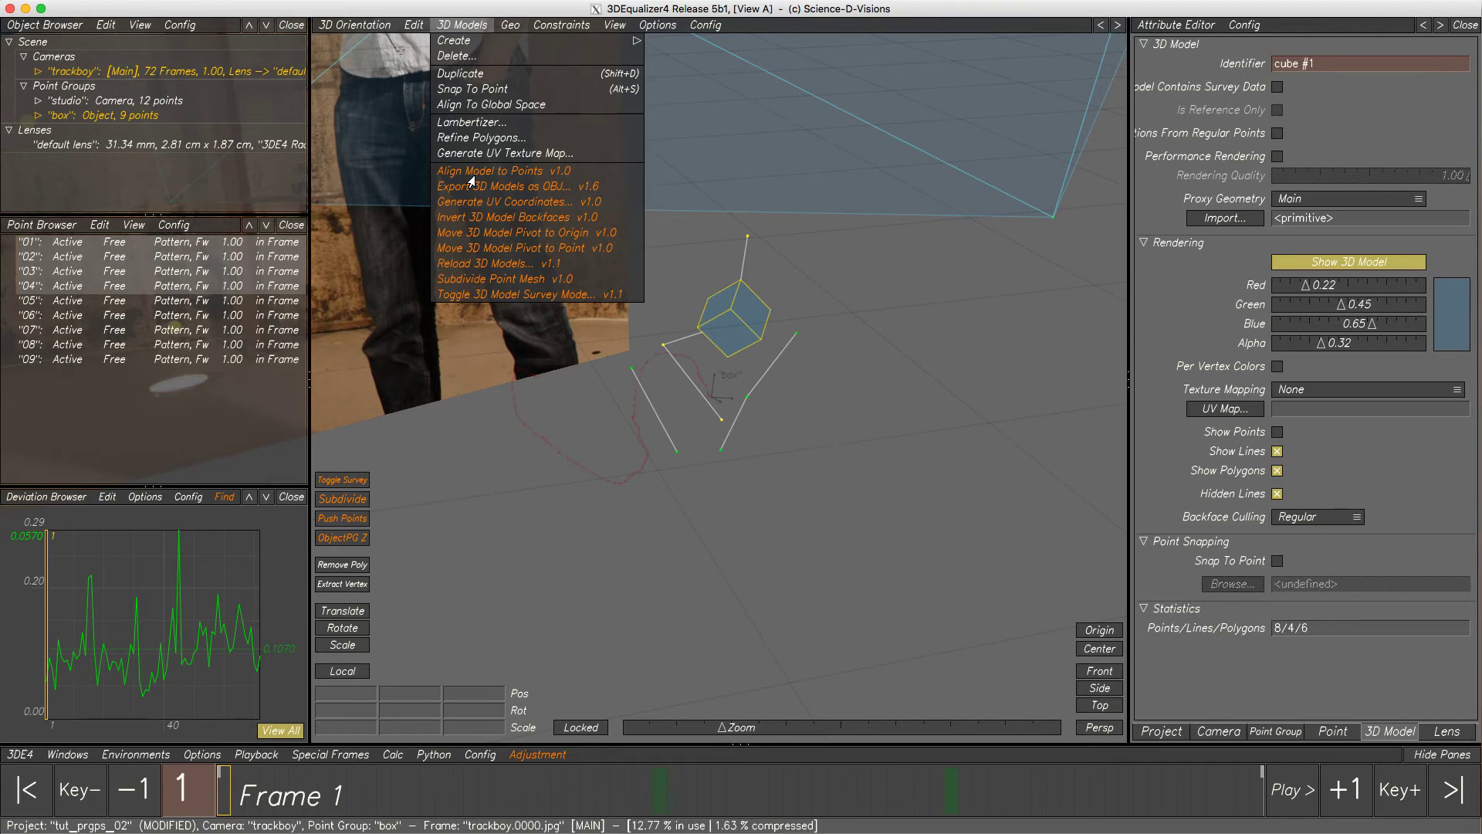
click(454, 29)
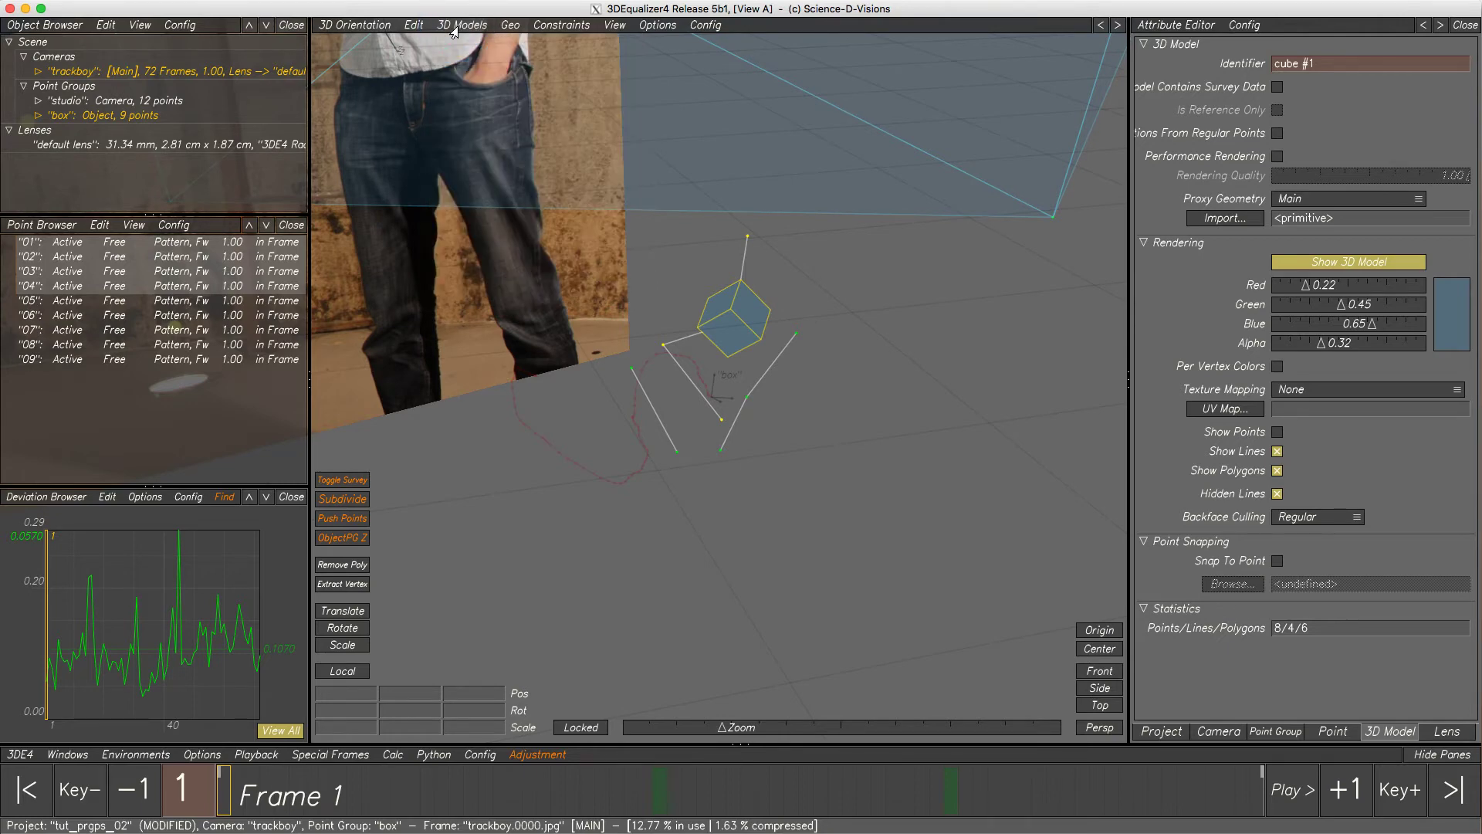
Scale the cube to about 12.03 in X and Z and stretch it to about 125.84 in Y to form a long bar
click(757, 318)
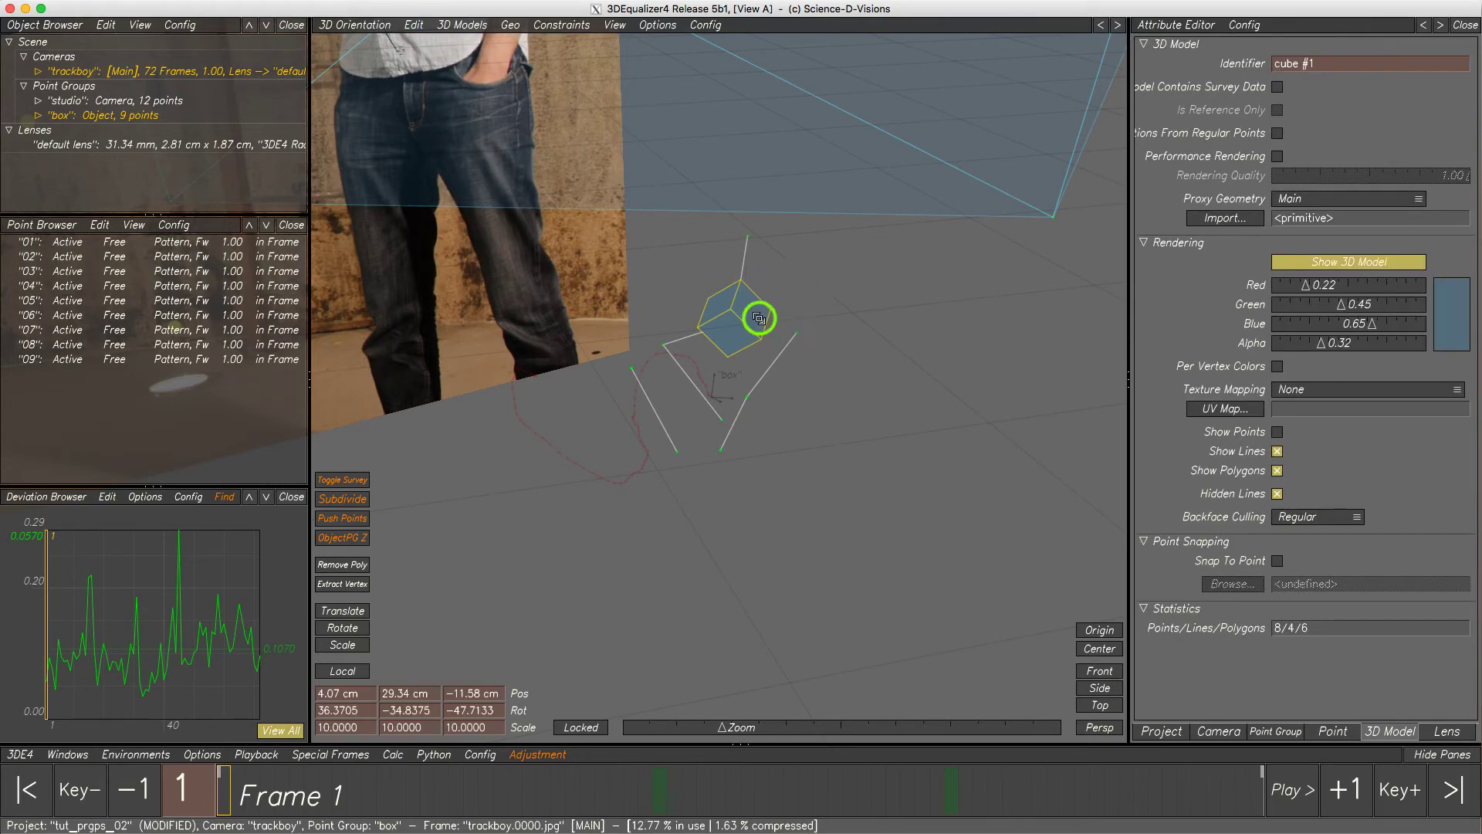
scroll(757, 318, down, 3)
click(343, 645)
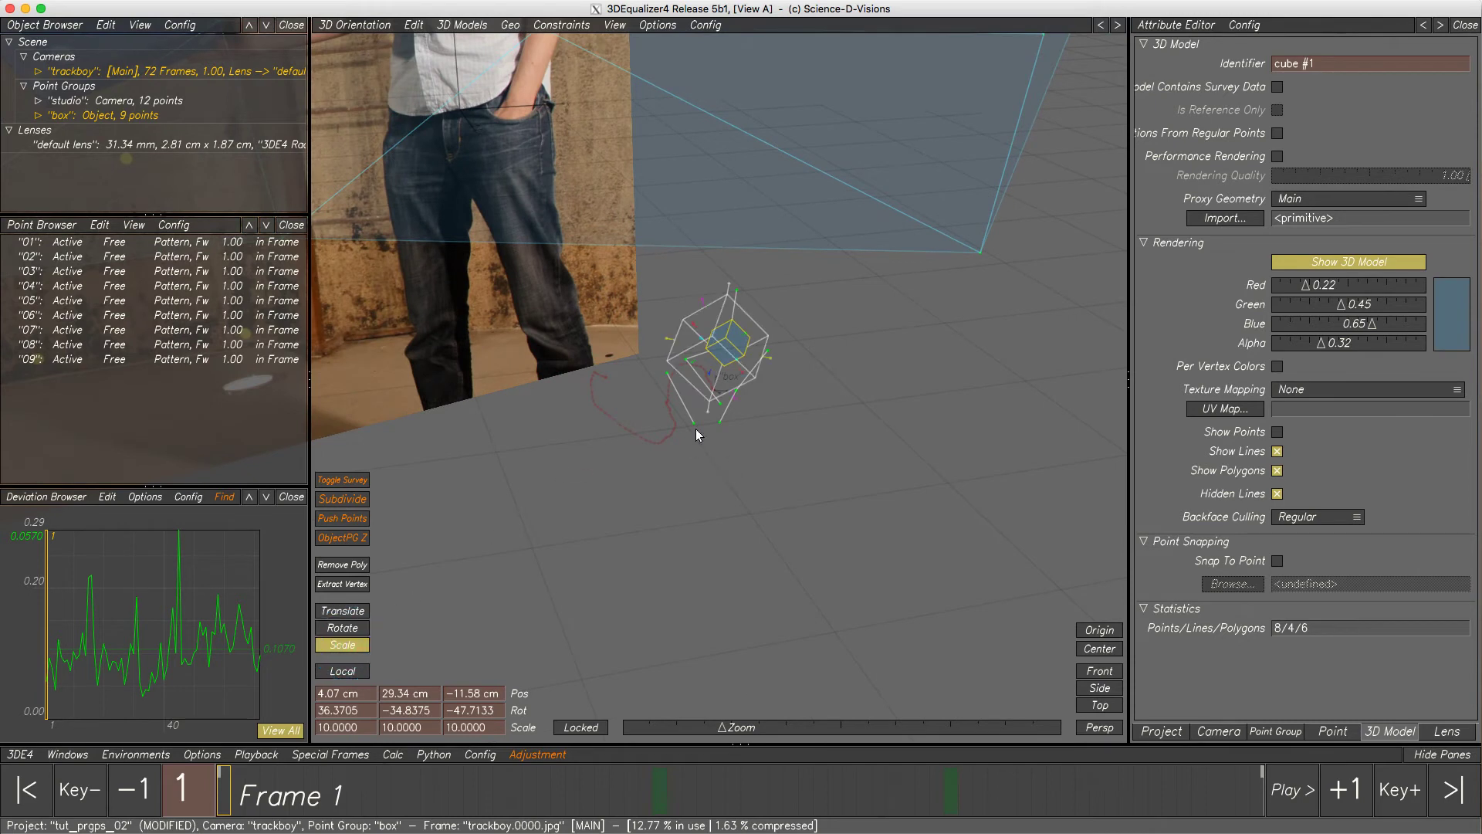
drag(704, 420, 706, 401)
drag(757, 337, 1142, 147)
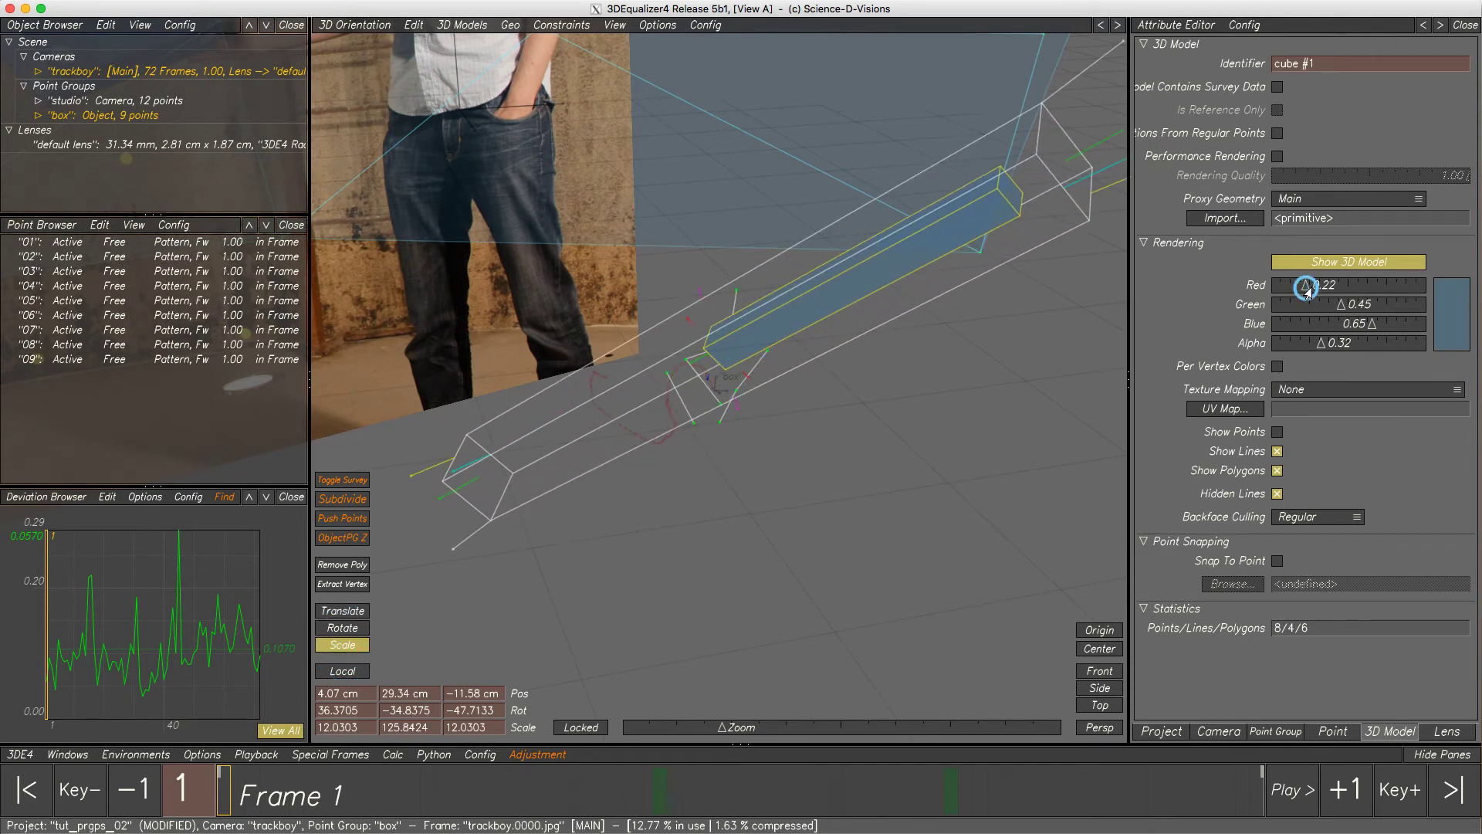
Tint the bar reddish and more opaque with red 0.67, blue 0.45 and alpha 0.58
drag(1306, 291, 1370, 290)
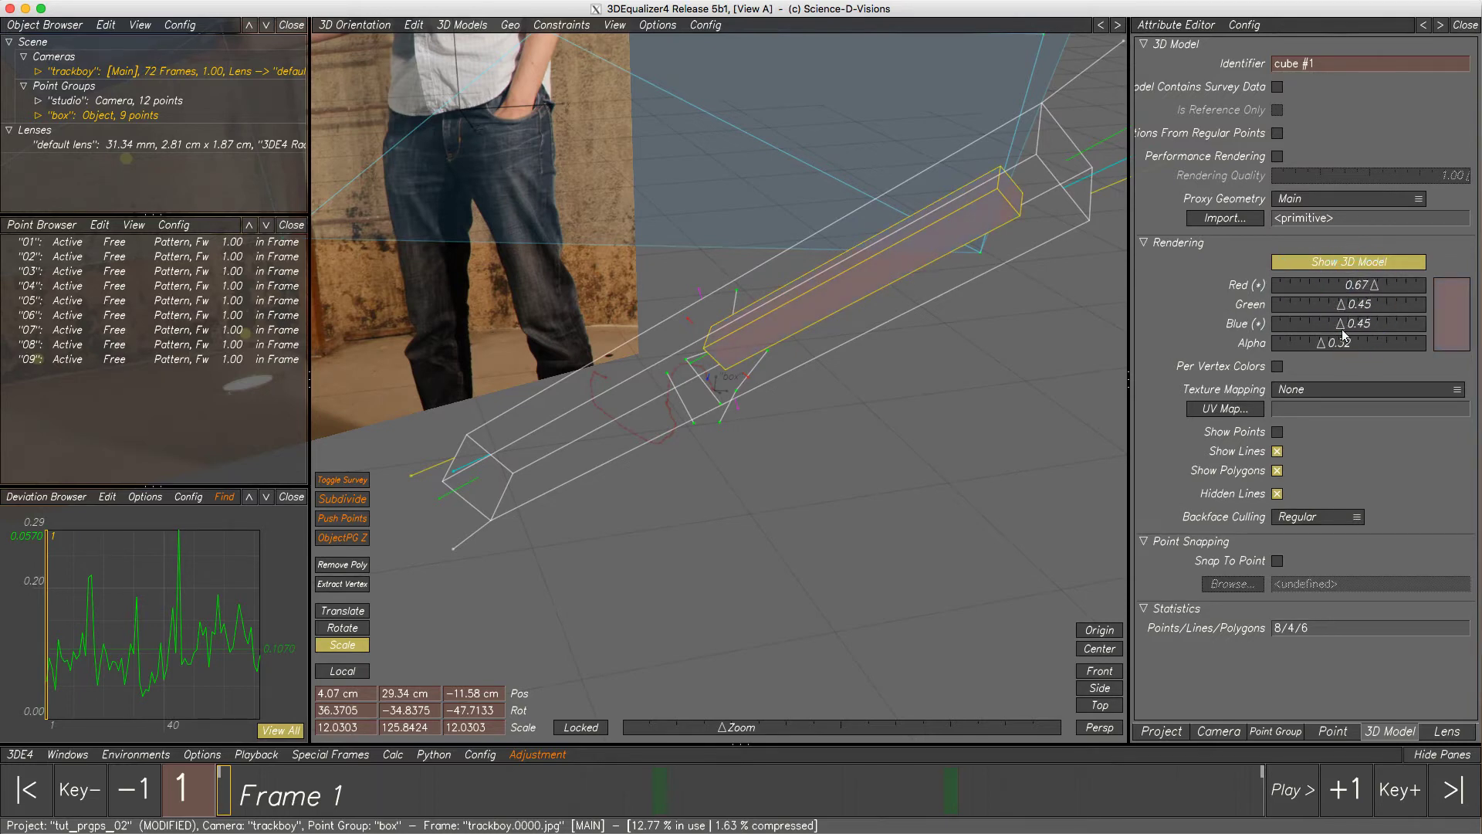
drag(1322, 345, 1360, 342)
alt+drag(1014, 423, 848, 482)
Show the full frame with the bar in Lineup and turn off perspective display of the 3D points
key(F5)
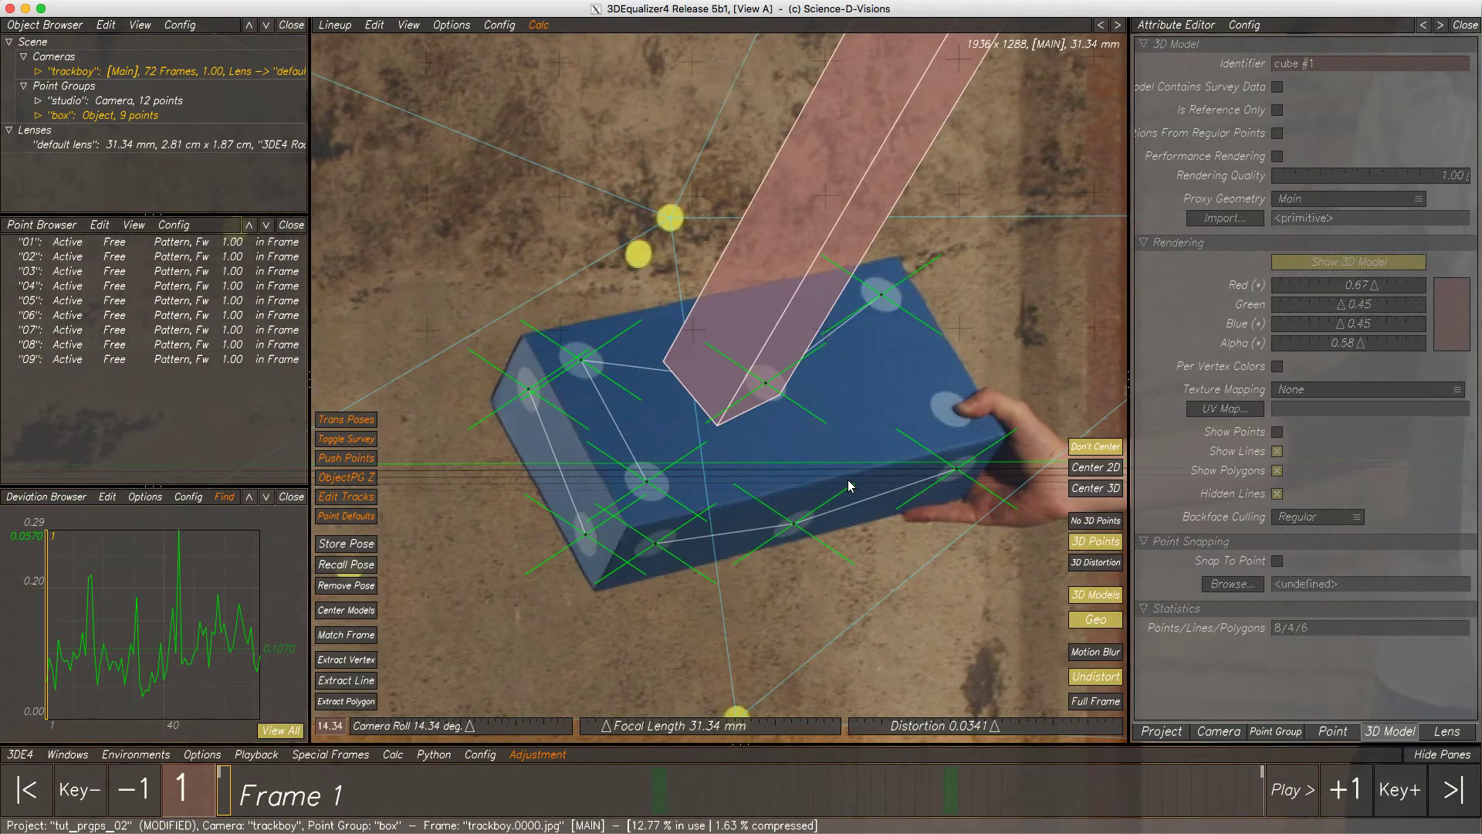
key(f)
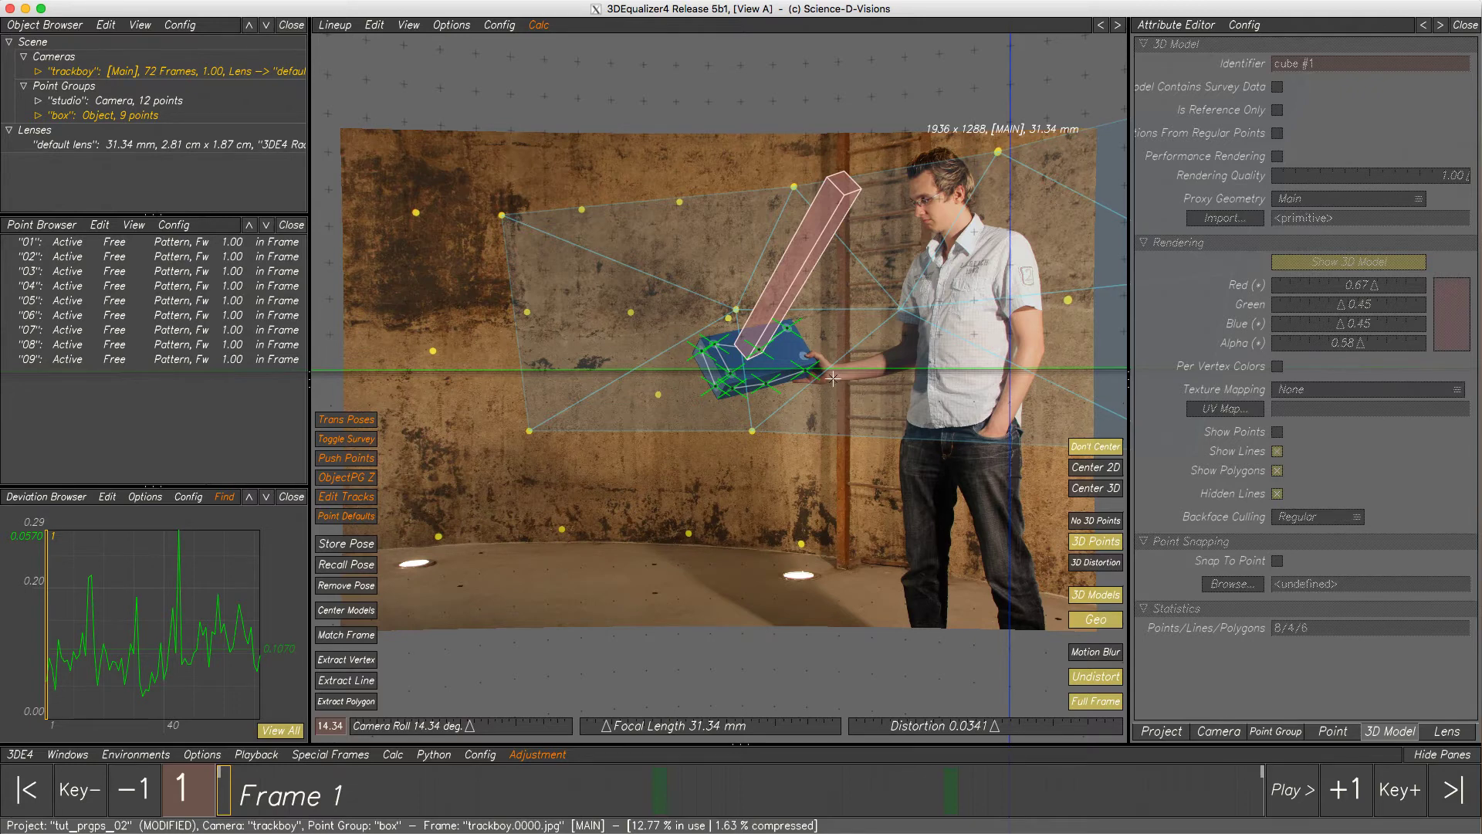
click(409, 25)
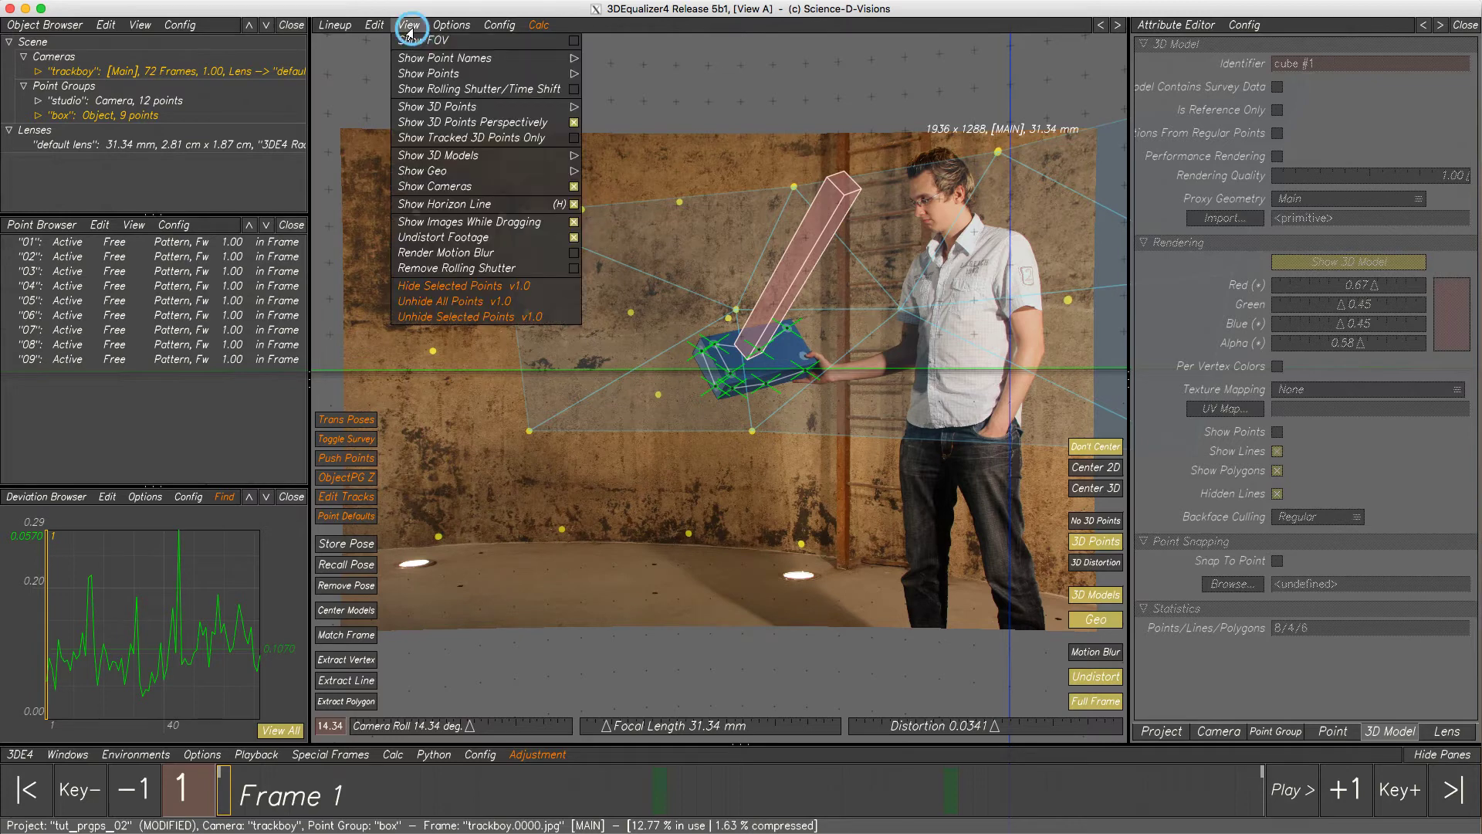
click(424, 123)
click(411, 29)
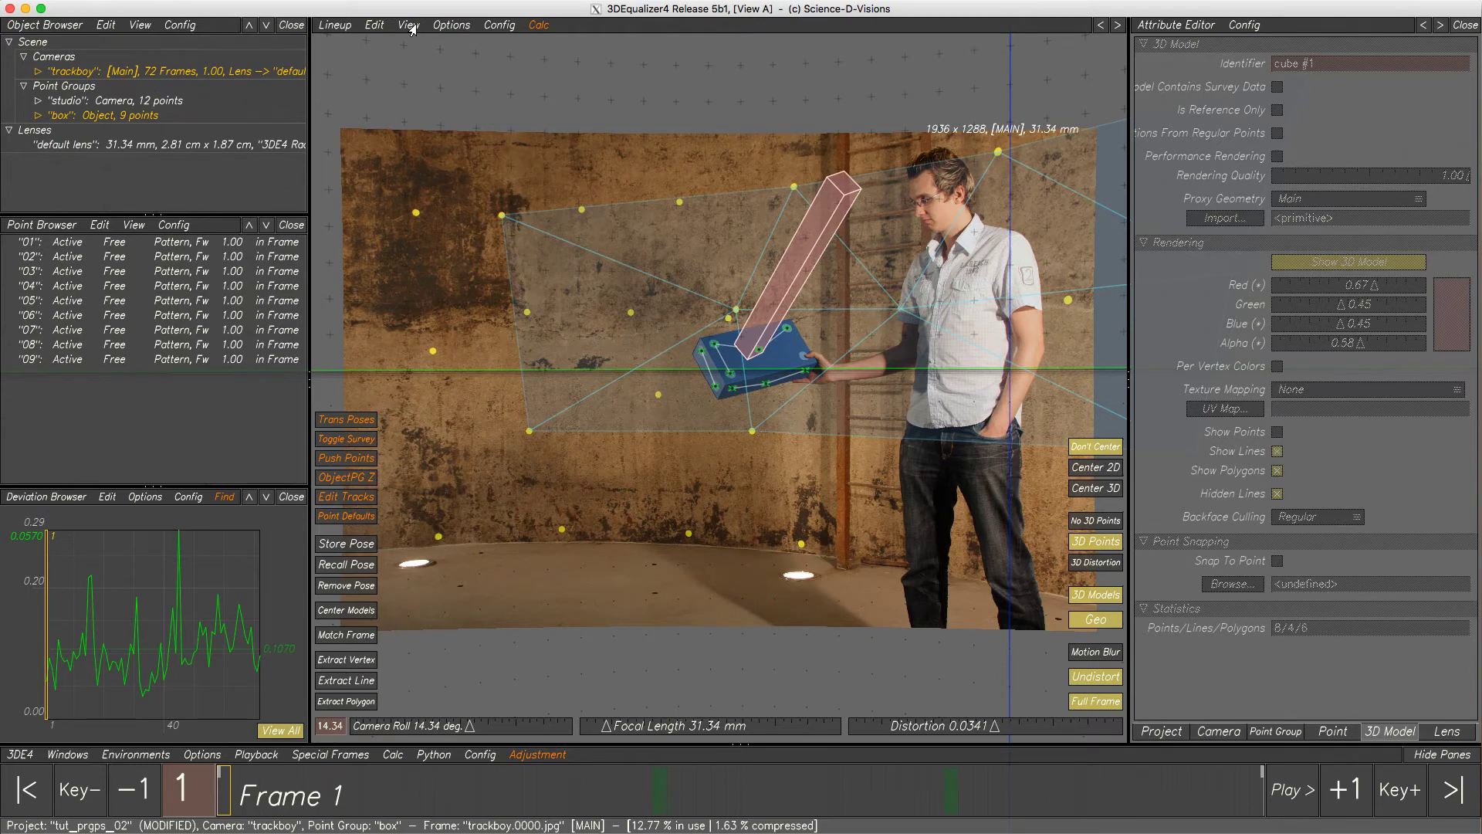
Play the shot to check how the bar follows the box, then stop and return to the first frame
click(1294, 787)
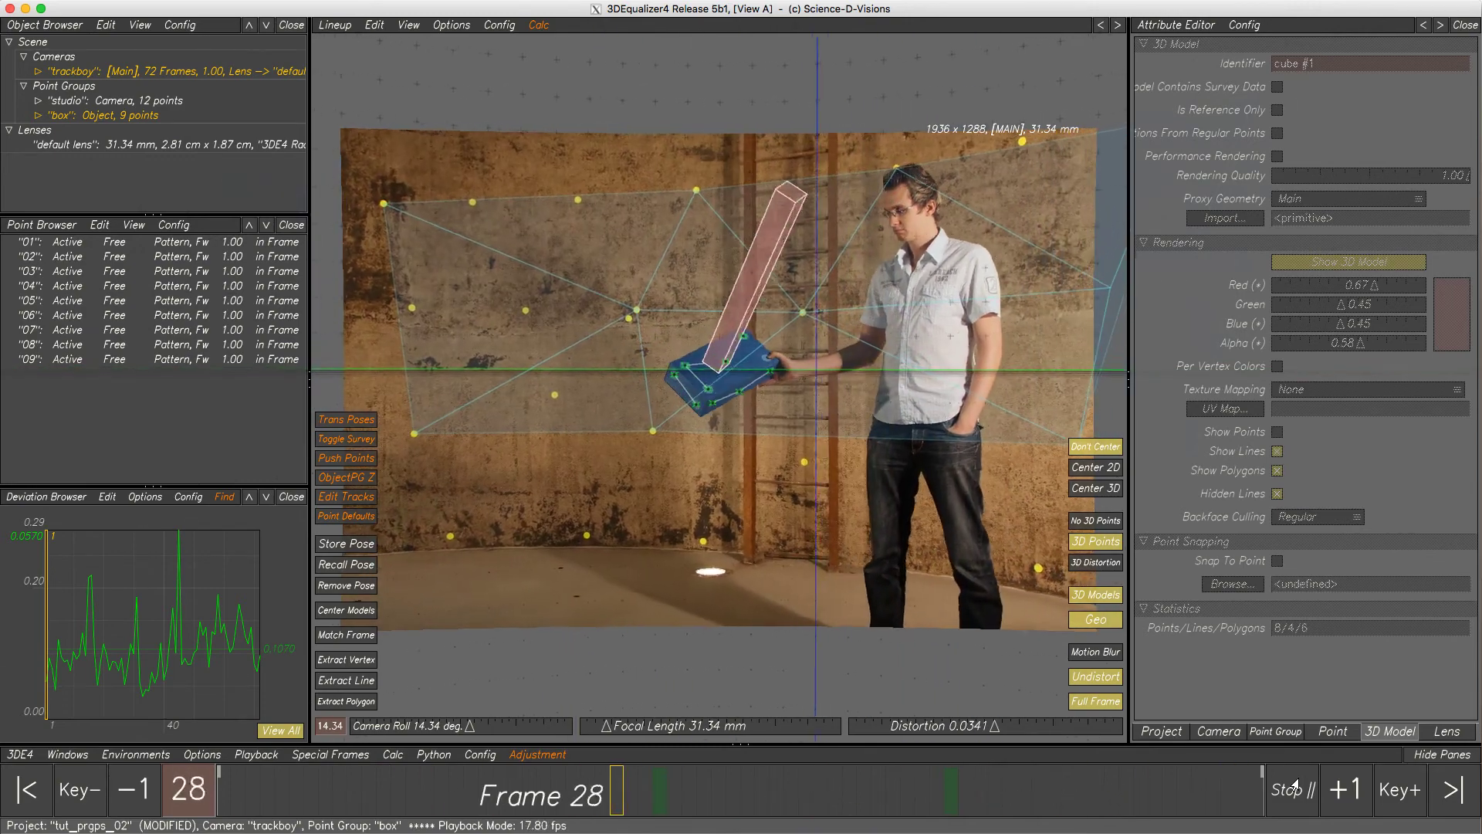
click(1295, 786)
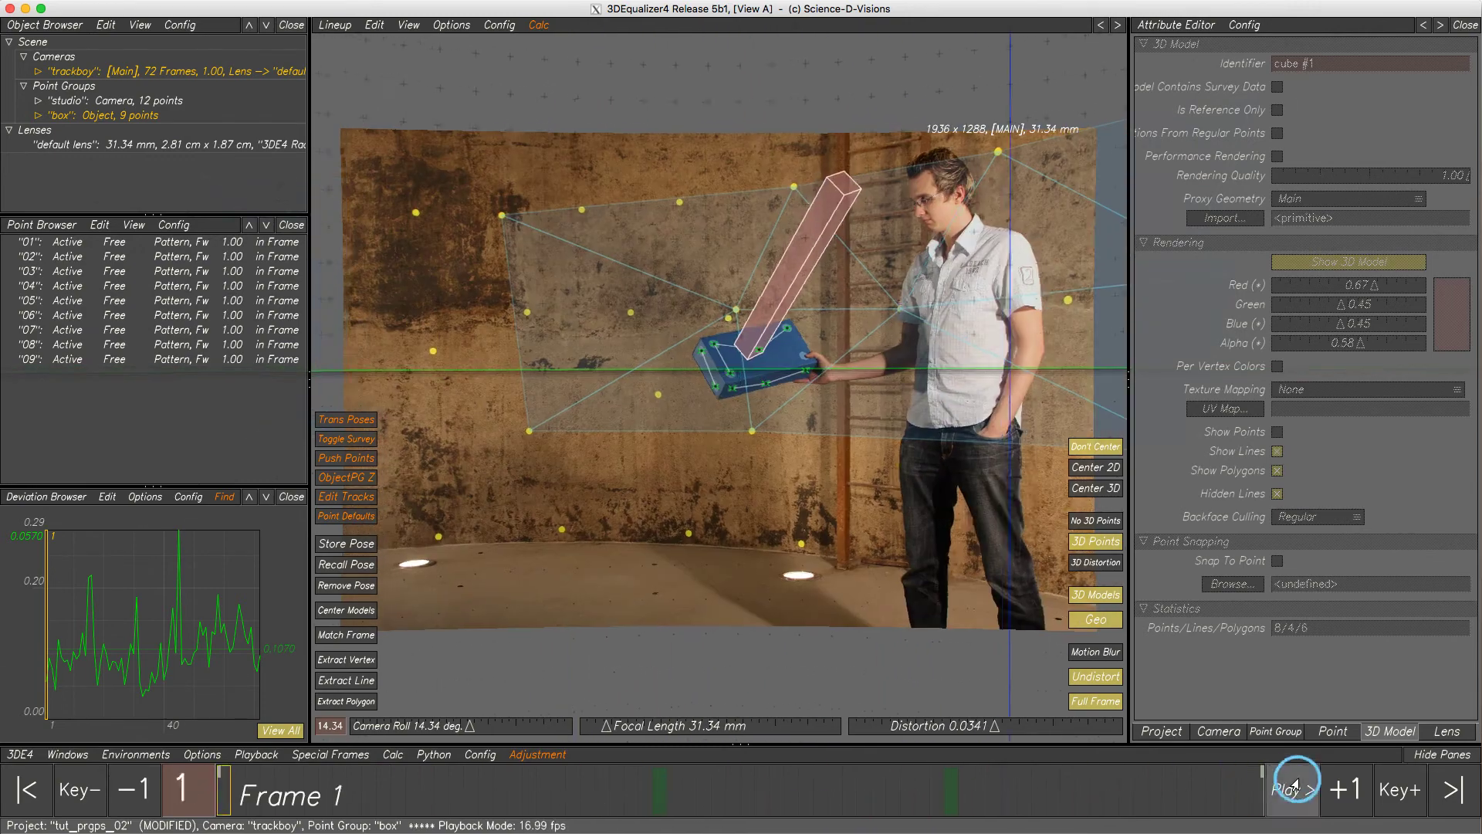
click(32, 796)
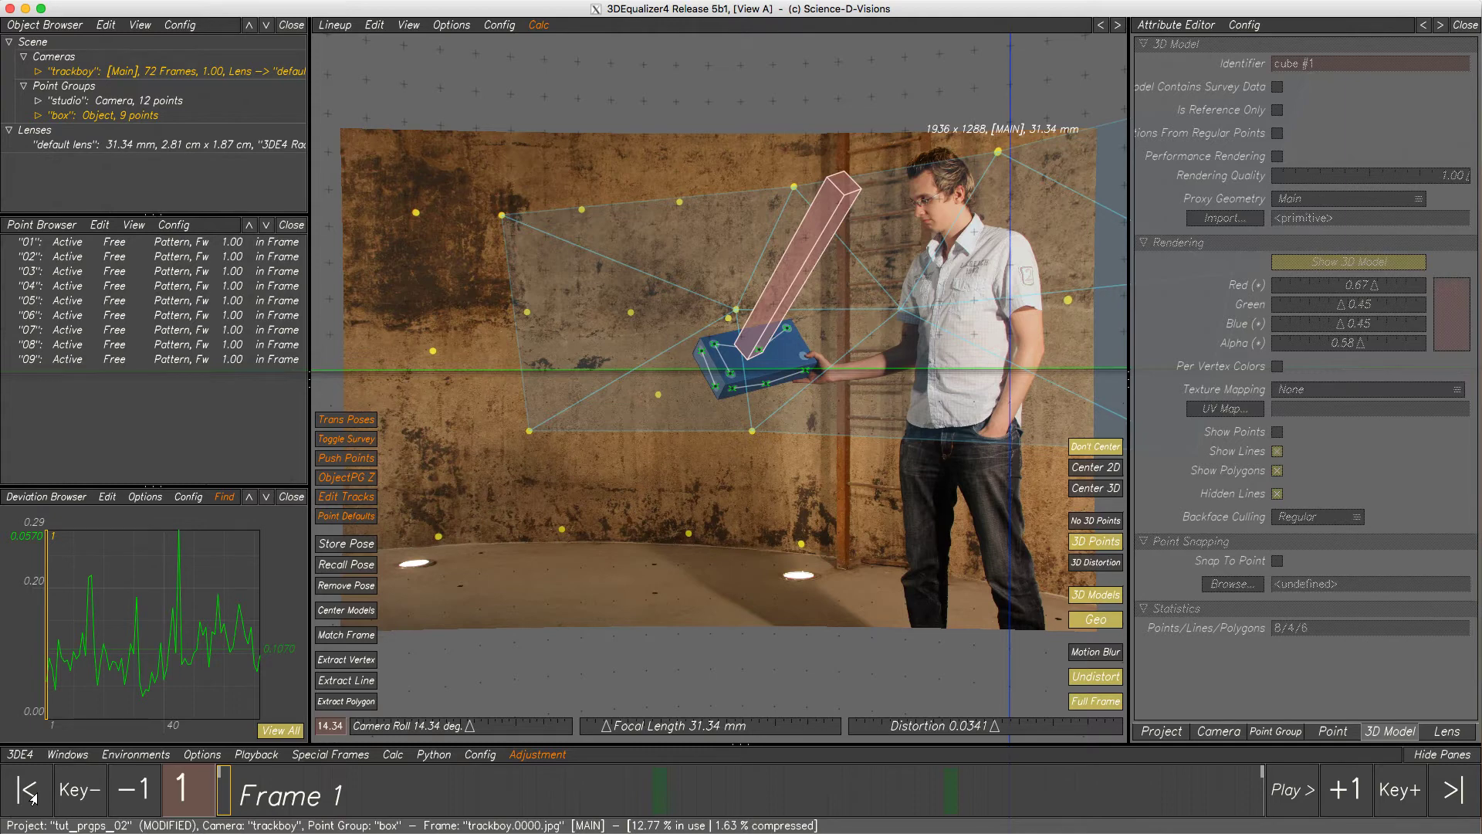
Open a second 3DE4 window and arrange it side by side with the main window
click(70, 754)
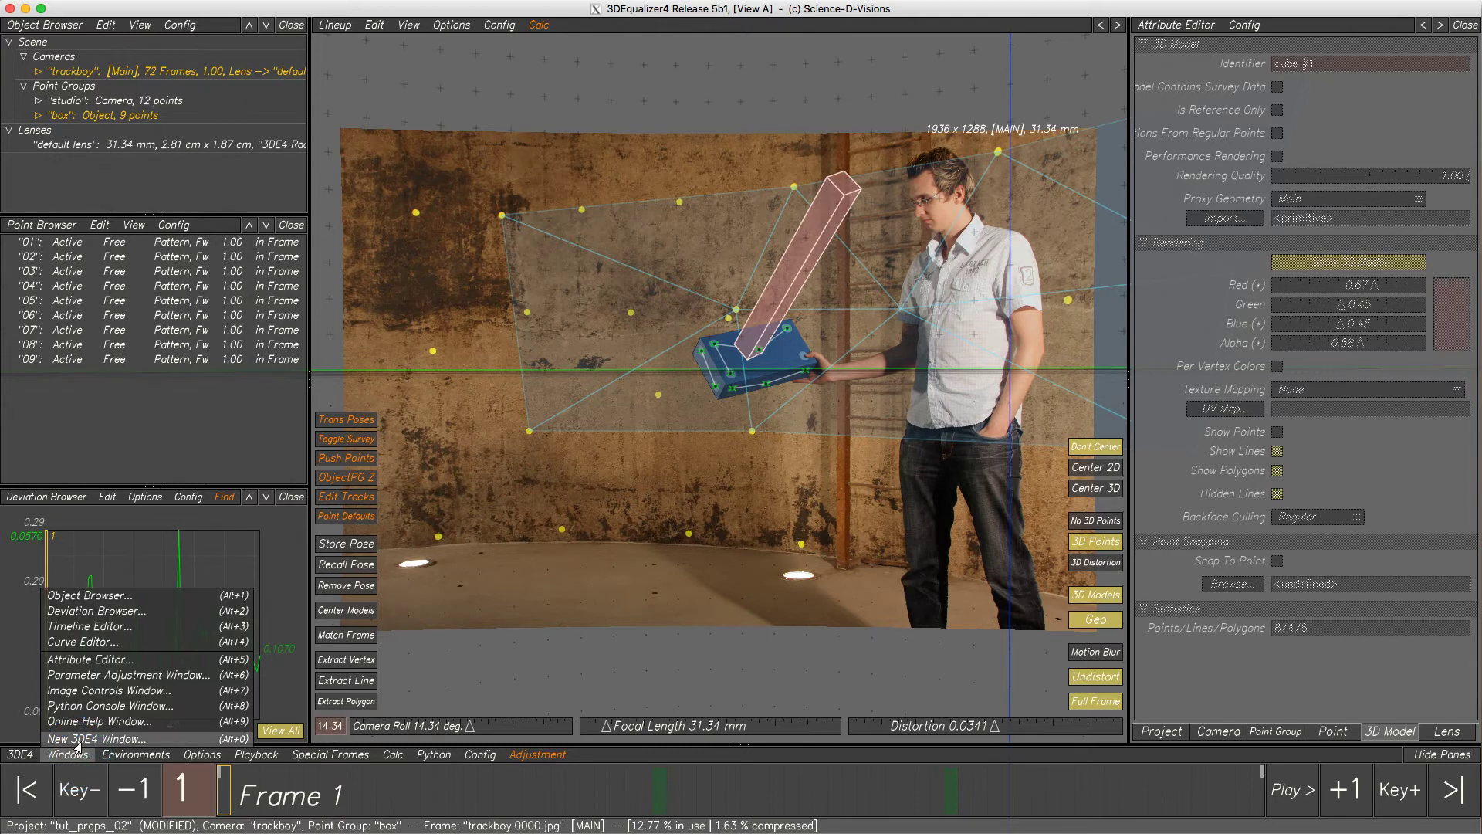
click(77, 739)
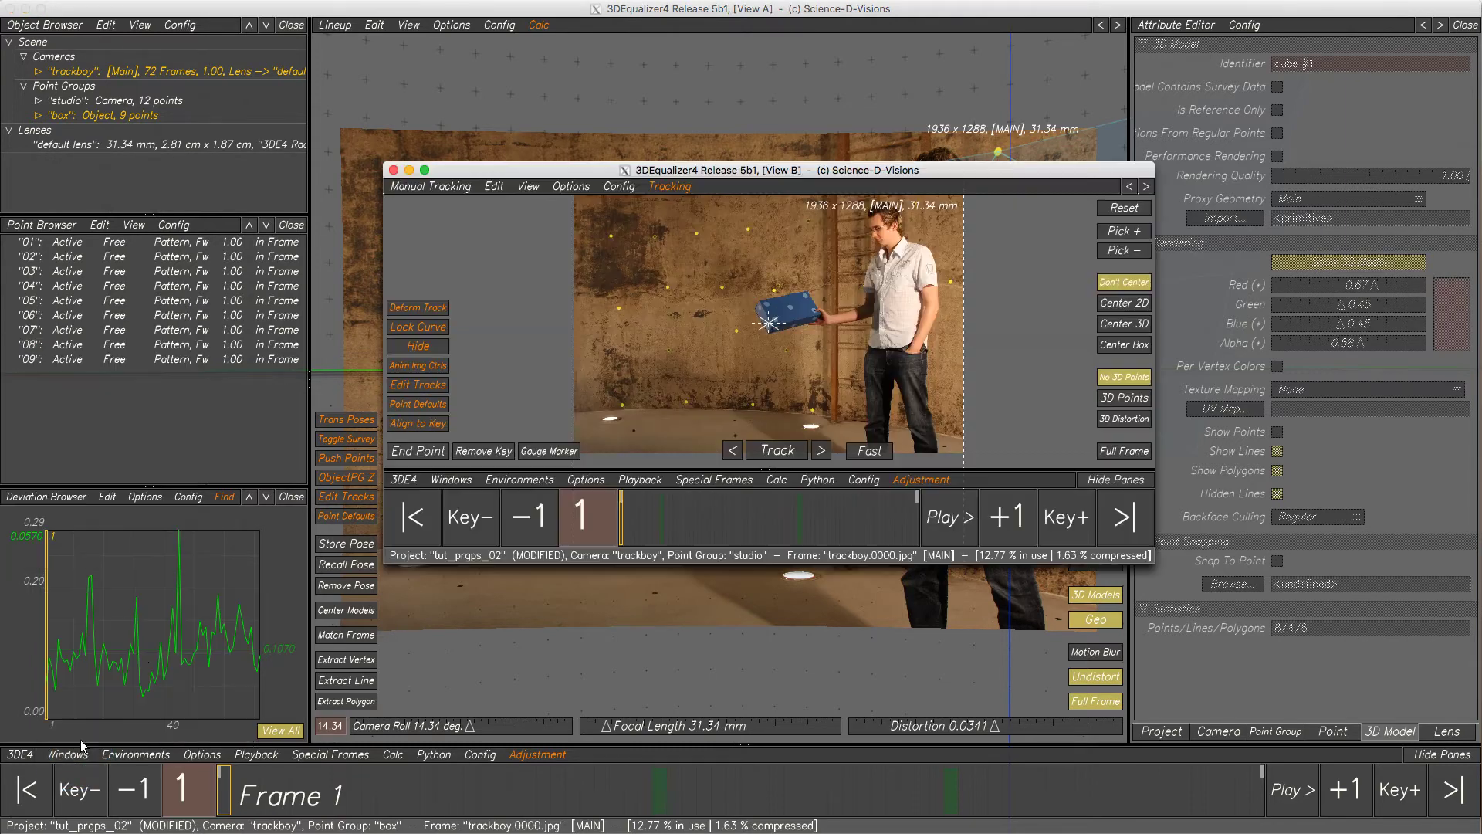
click(425, 171)
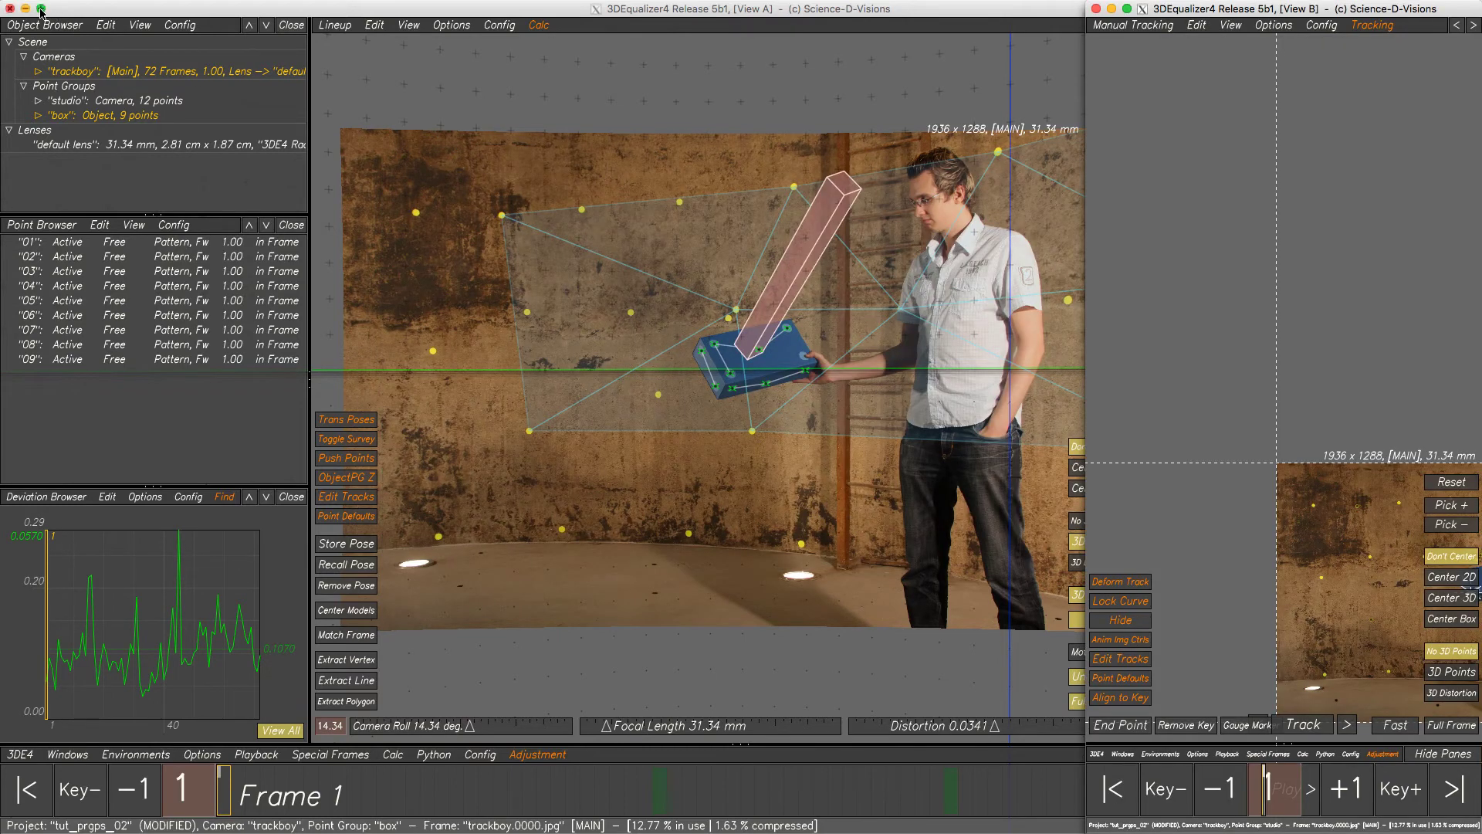
click(41, 9)
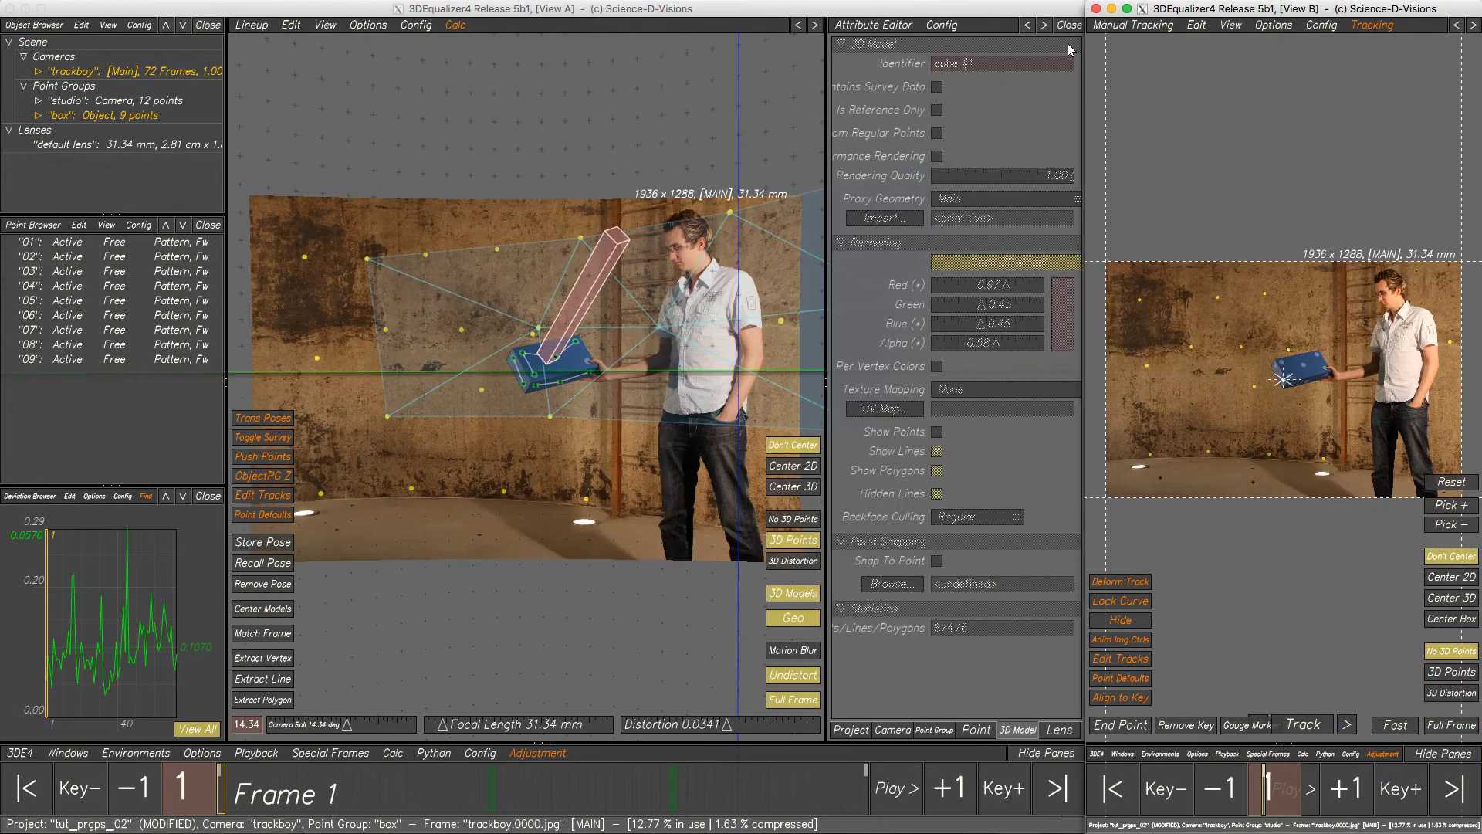
Set the second window to 3D Orientation and frame the camera, studio points and bar in a closer angled view
click(1124, 24)
click(1106, 117)
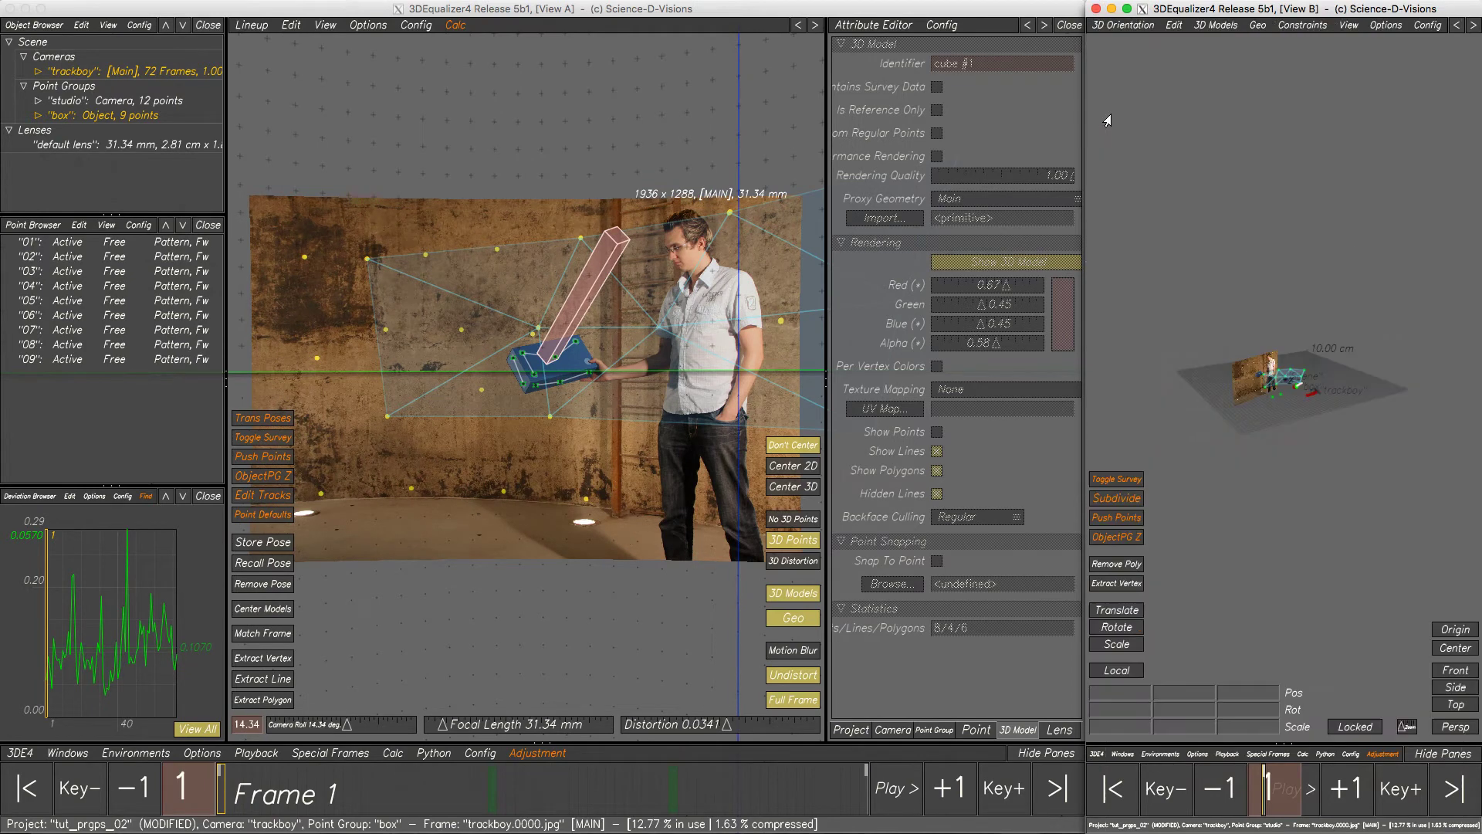
click(1305, 386)
alt+right_drag(1305, 387, 1293, 503)
alt+drag(1293, 503, 1302, 528)
alt+middle_drag(1302, 528, 1280, 509)
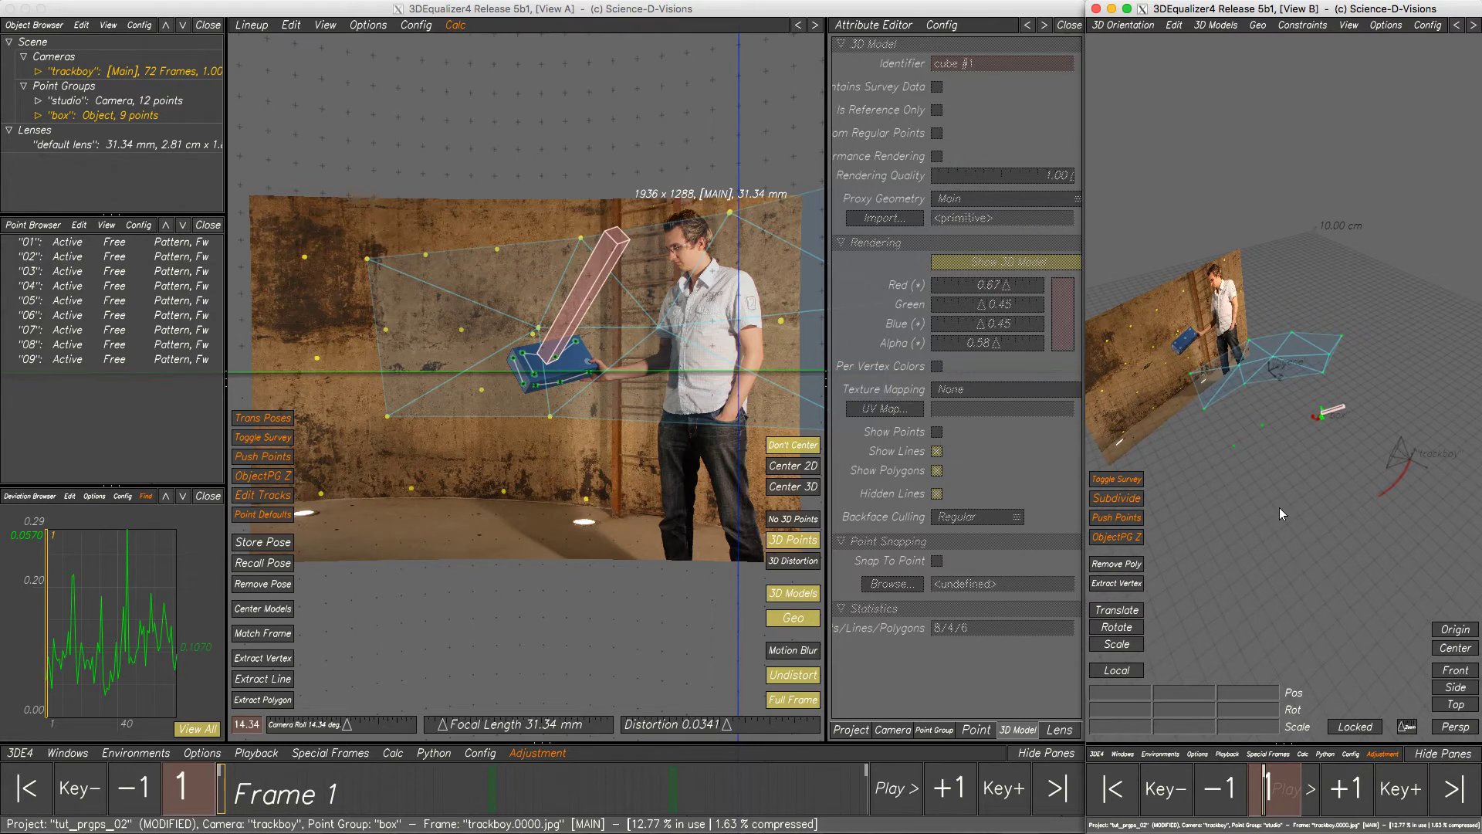
Scale the box point group to about 0.0428, 0.2175 and finally 0.0763 while comparing the Lineup view, and clear the selection
click(112, 116)
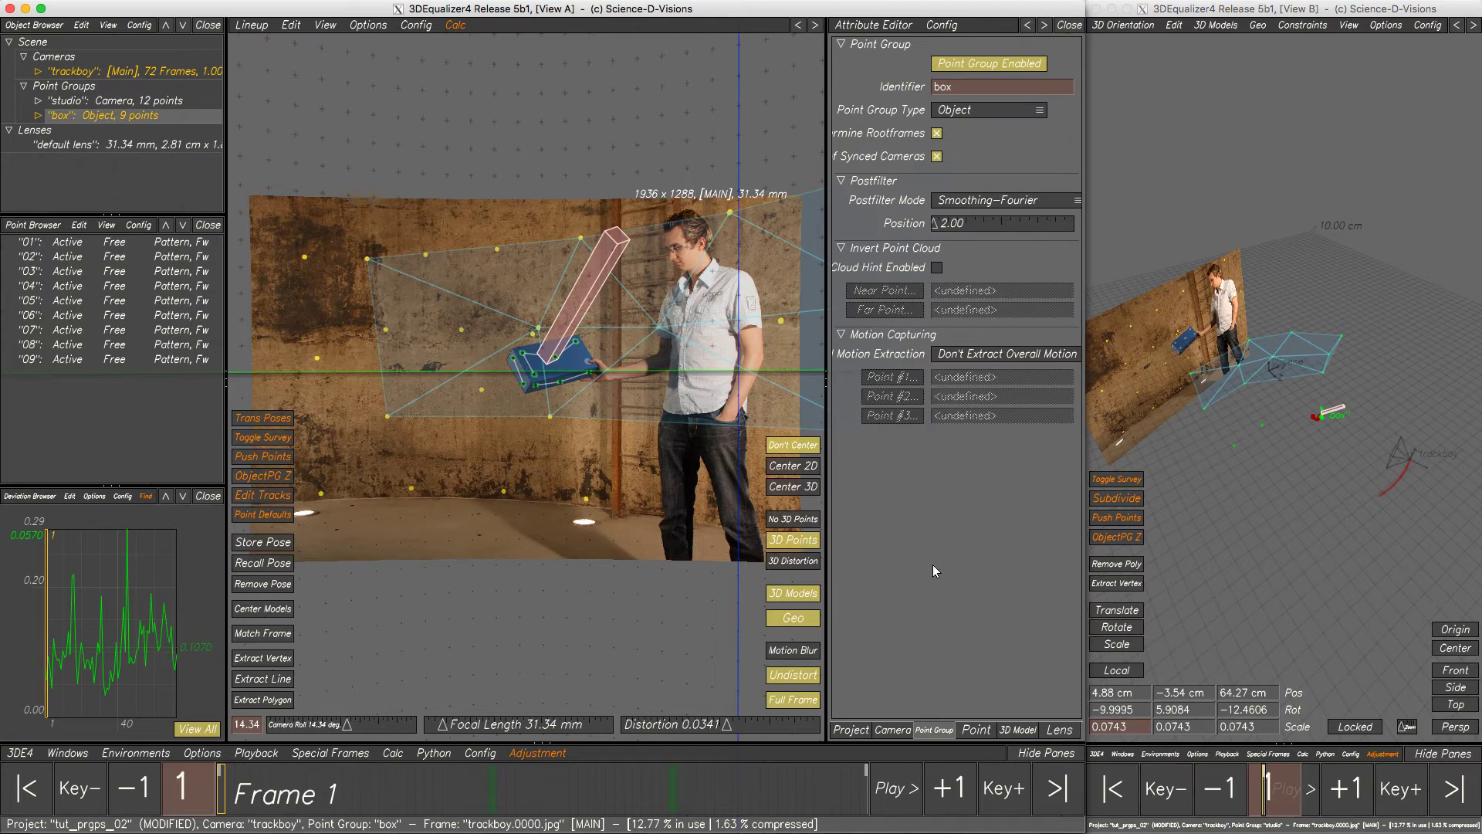
click(1113, 647)
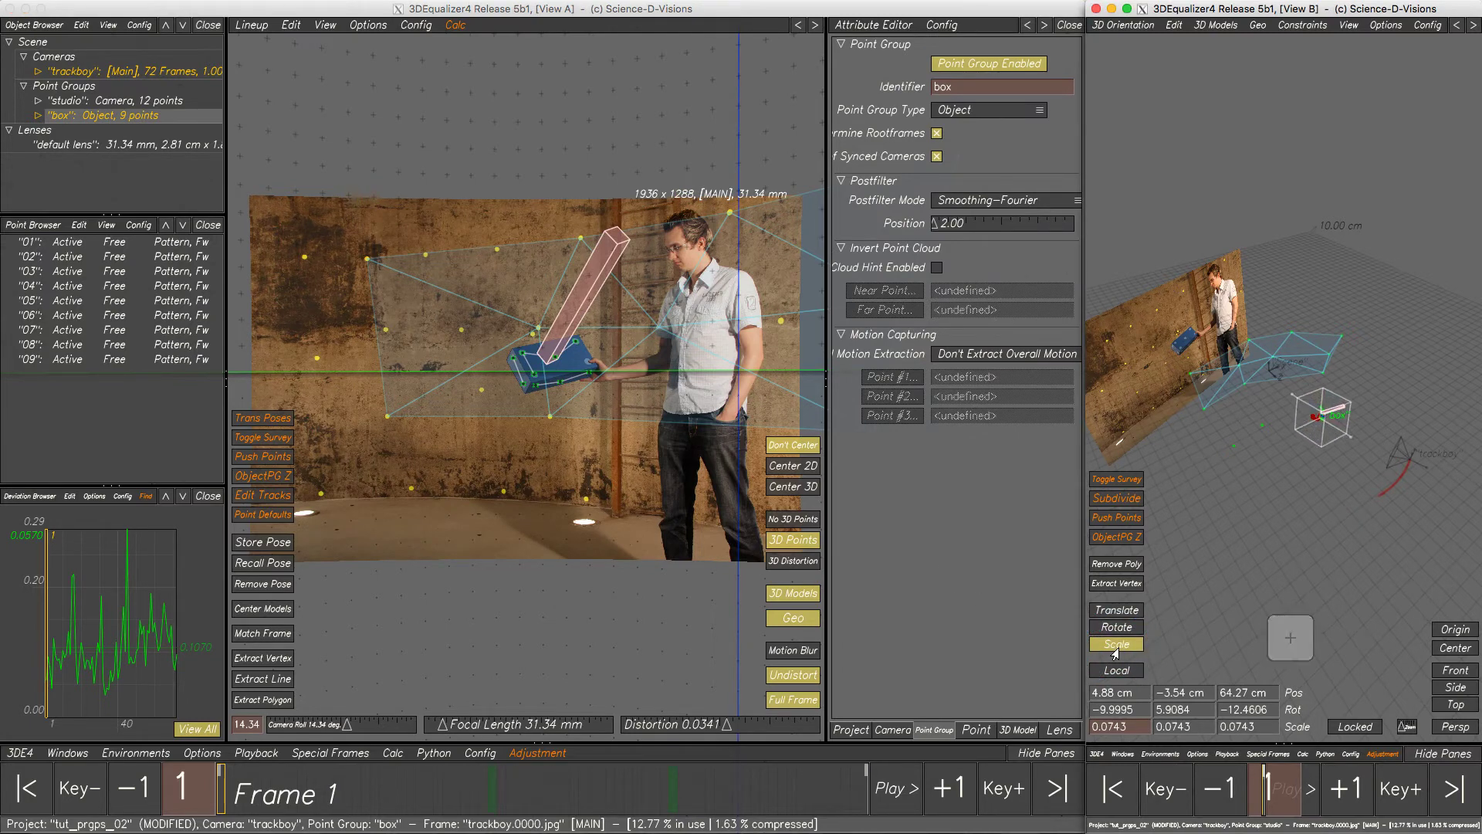
mouse_move(1345, 442)
mouse_down()
mouse_move(1357, 469)
mouse_move(1345, 420)
mouse_up()
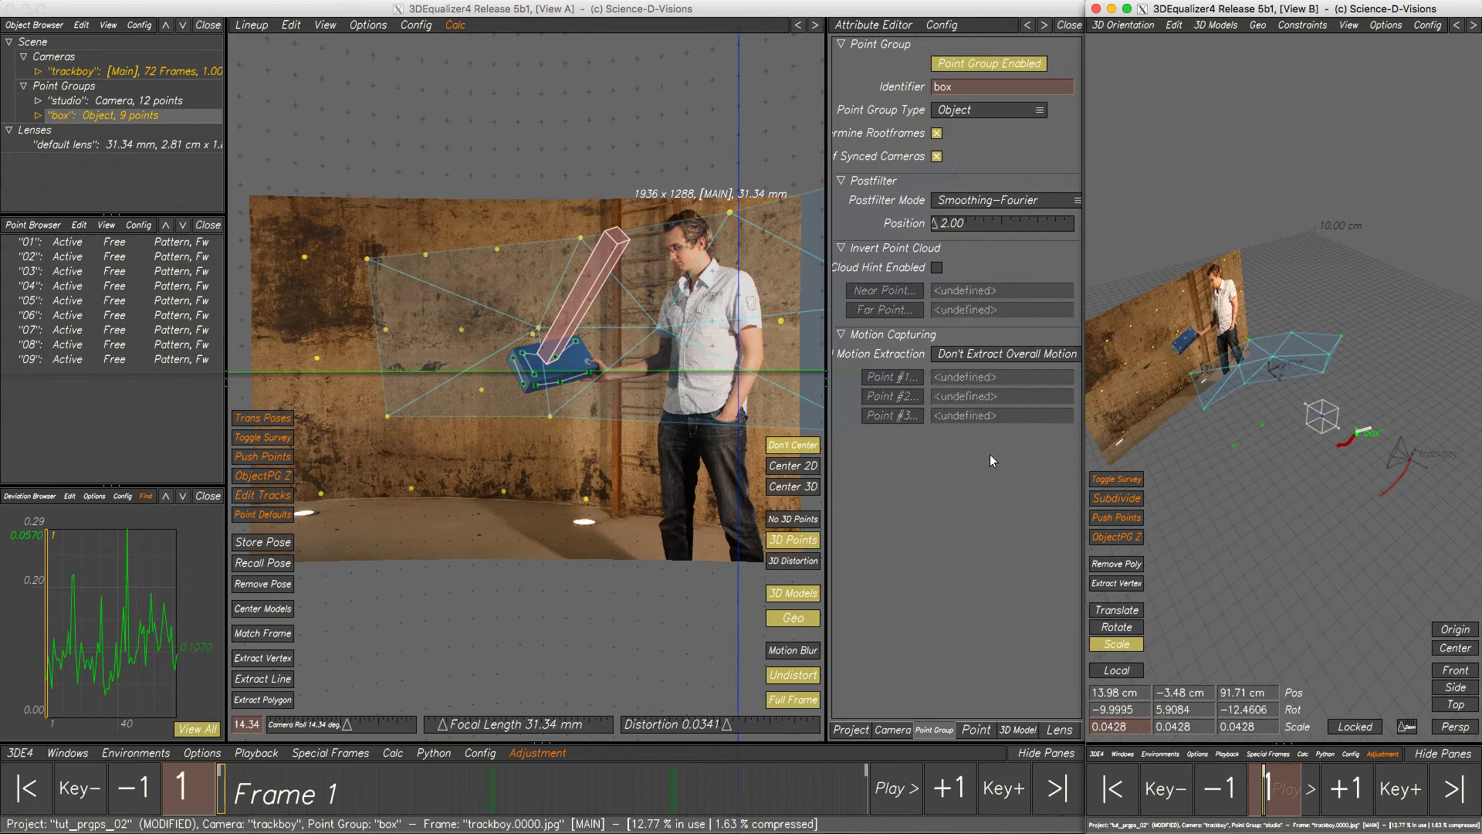
drag(1334, 435, 1362, 555)
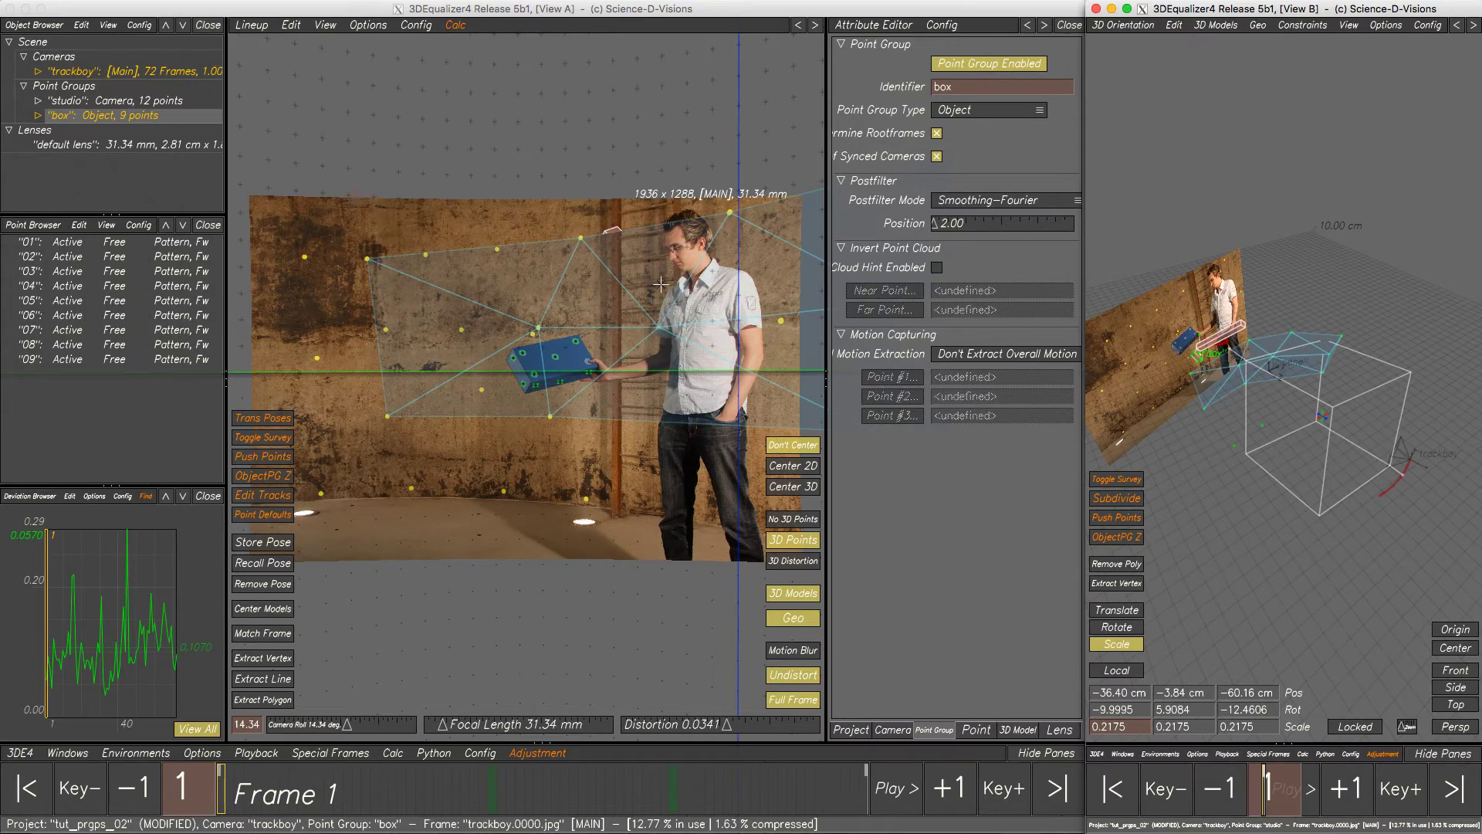
drag(1391, 479, 1361, 425)
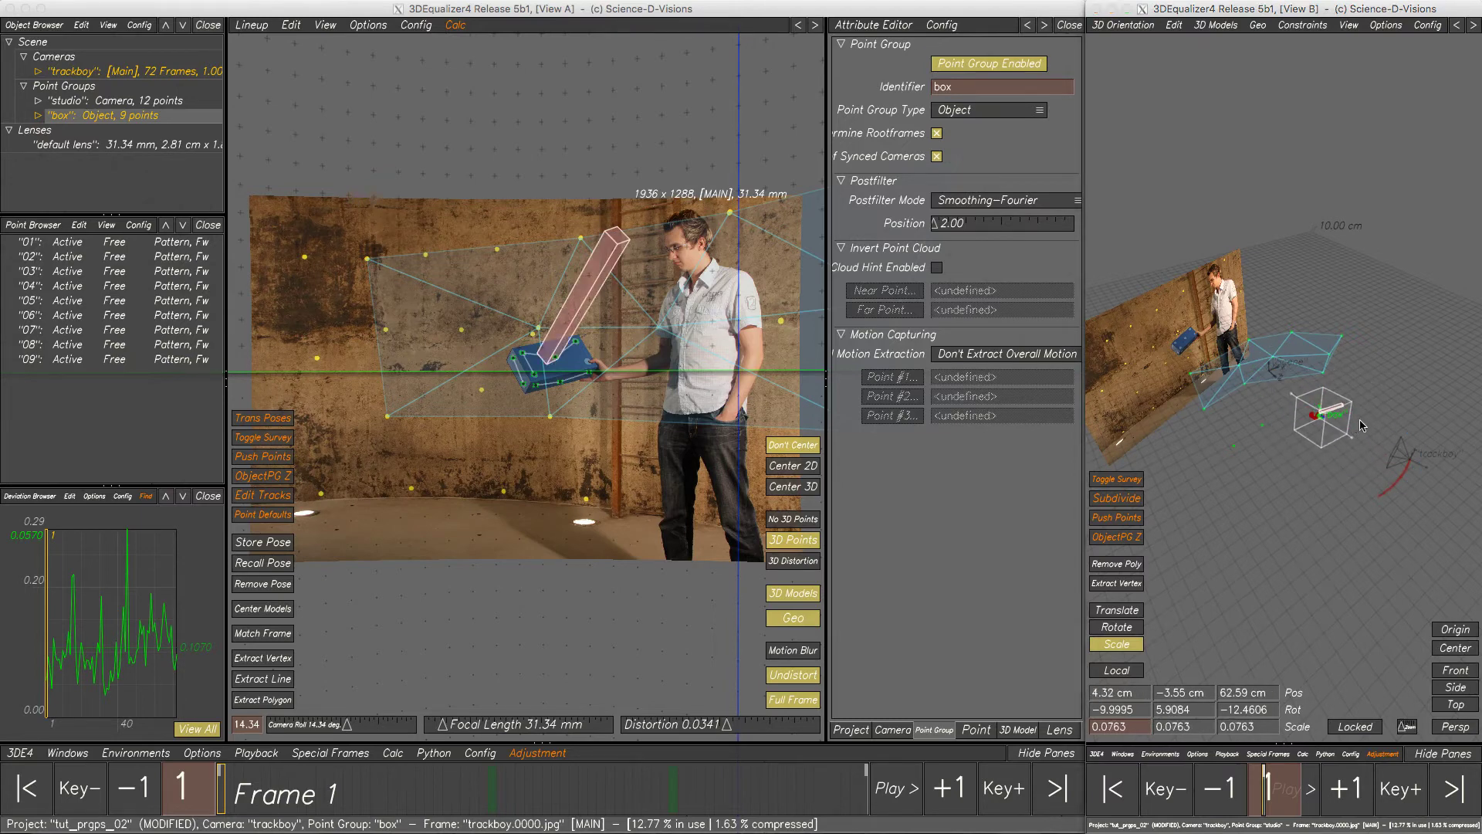
alt+click(1281, 480)
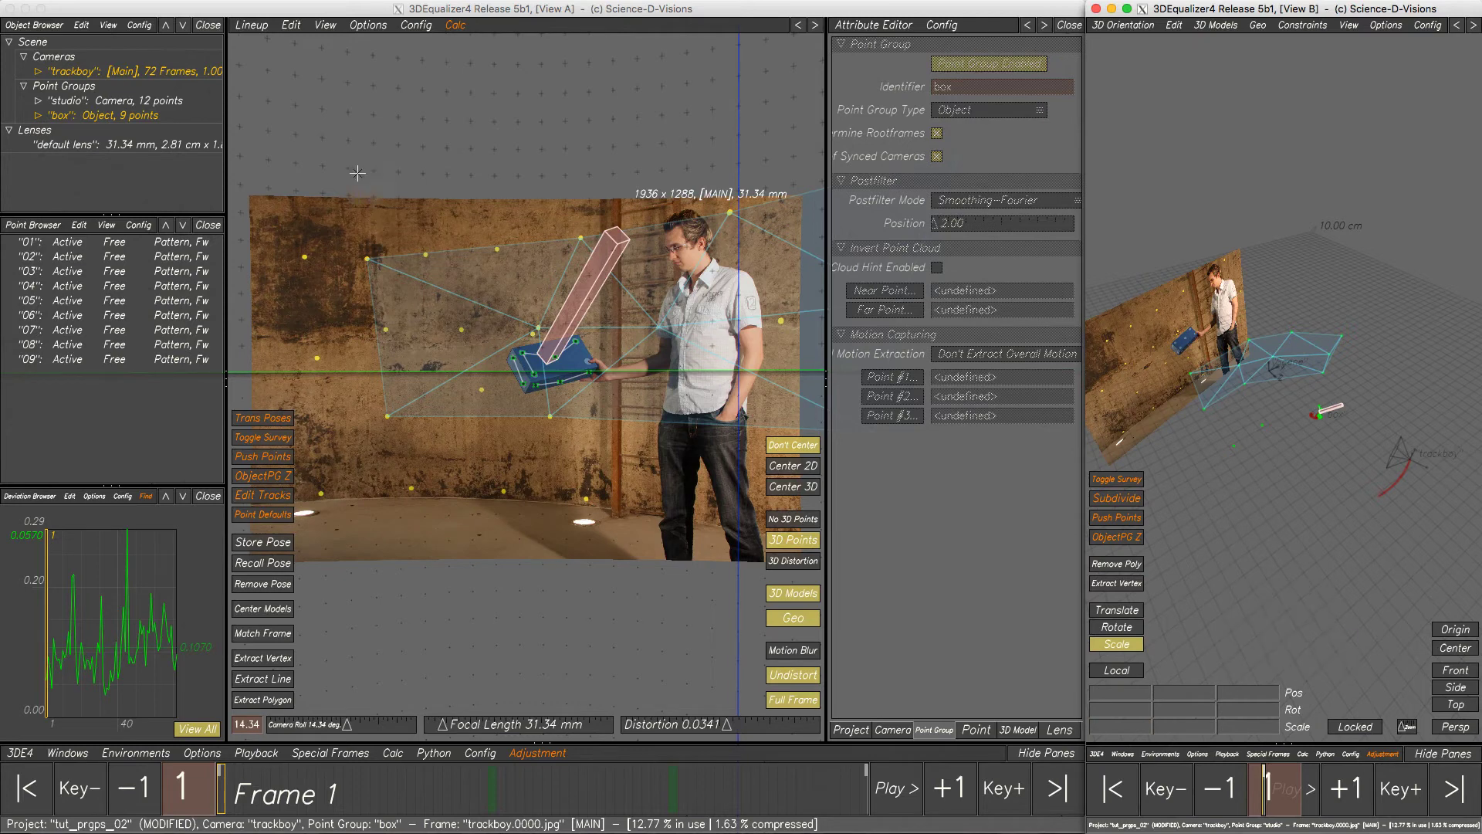
Enlarge the main window to the full screen again and switch it to 3D Orientation
click(41, 9)
click(335, 25)
click(347, 119)
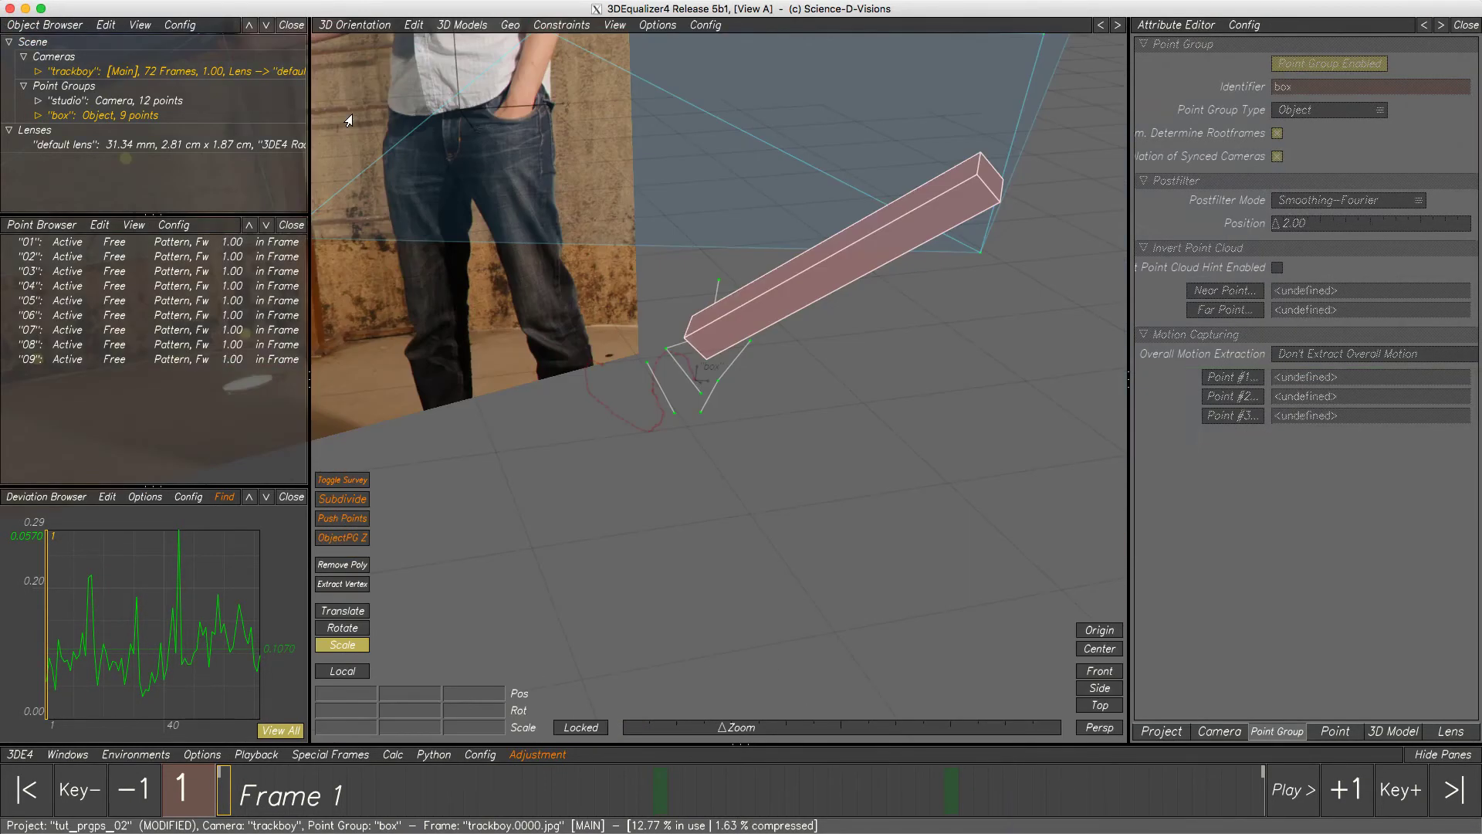
Return to the Manual Tracking view and make "studio" the current point group
drag(814, 496, 781, 427)
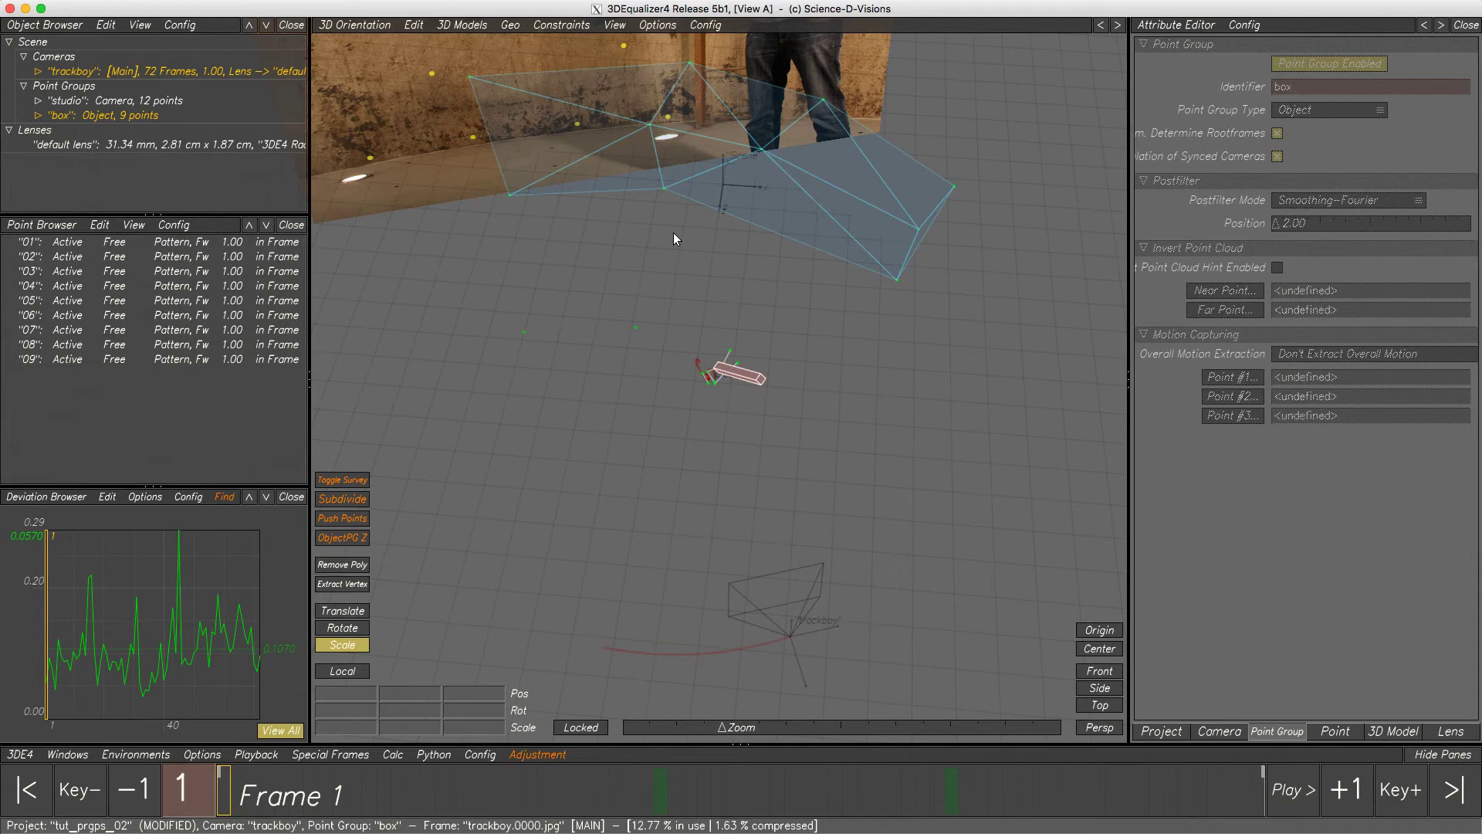
key(F2)
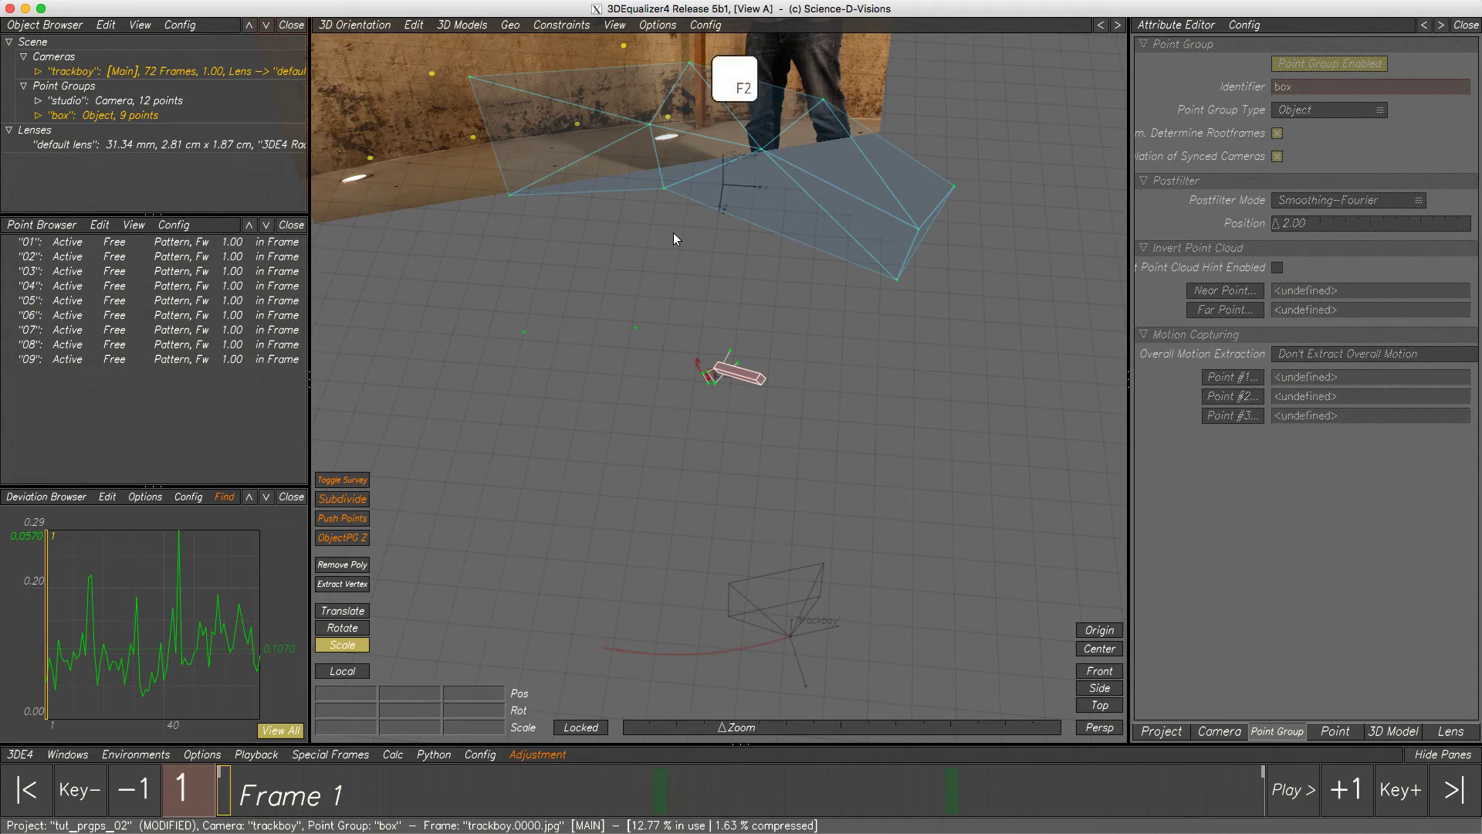
middle_drag(874, 352, 830, 453)
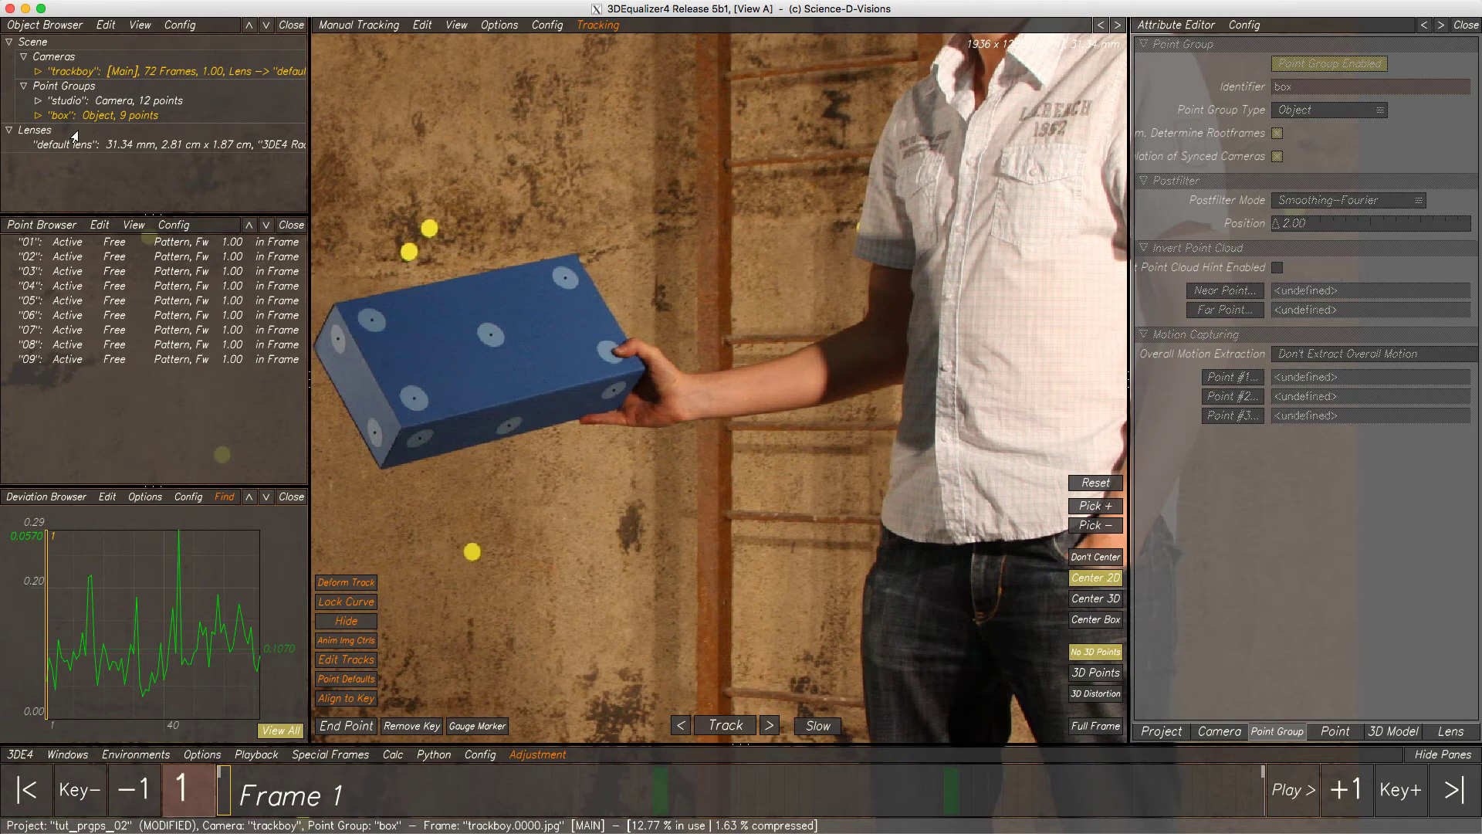
right_click(91, 102)
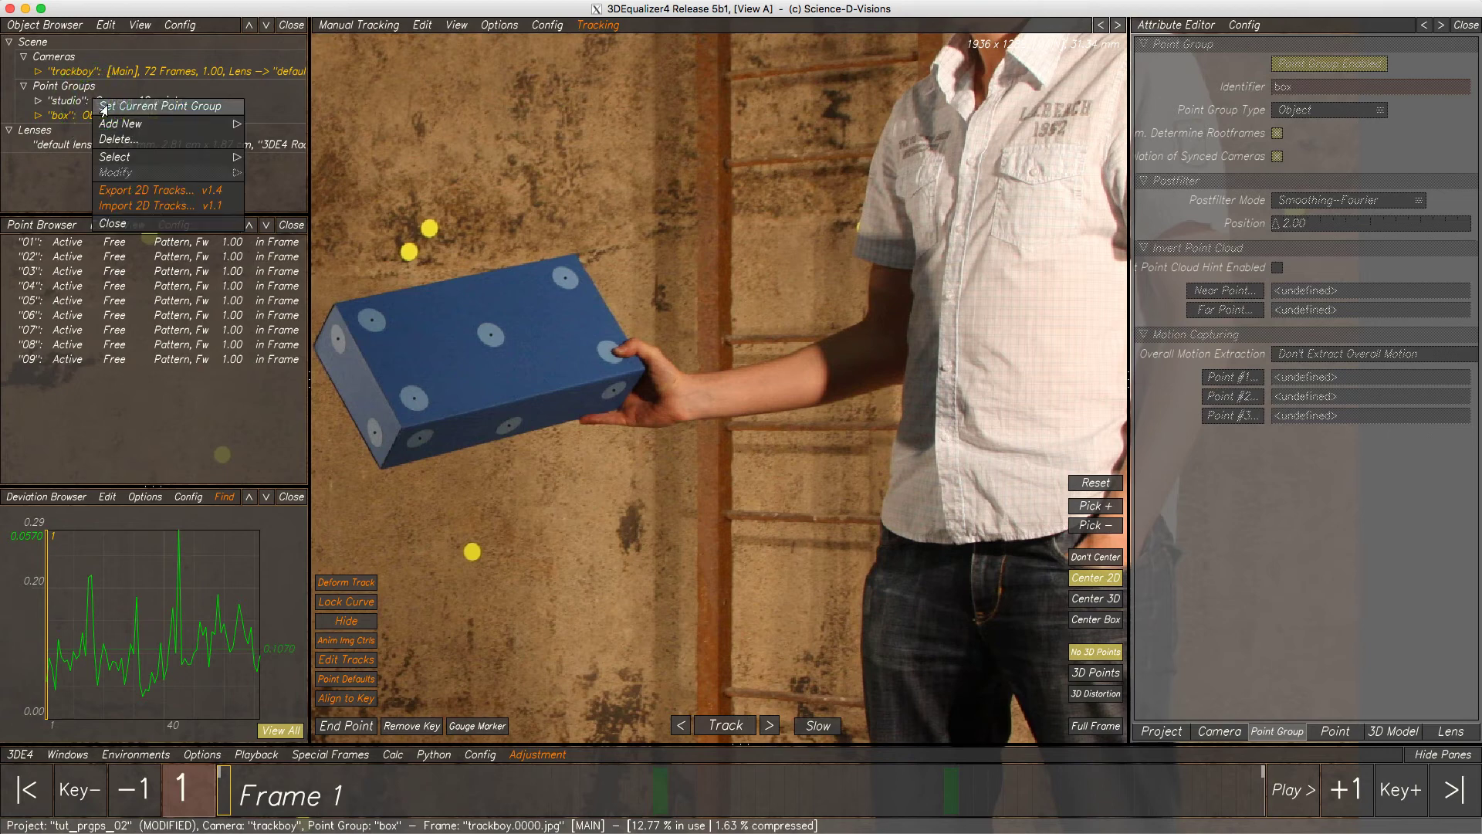
click(103, 107)
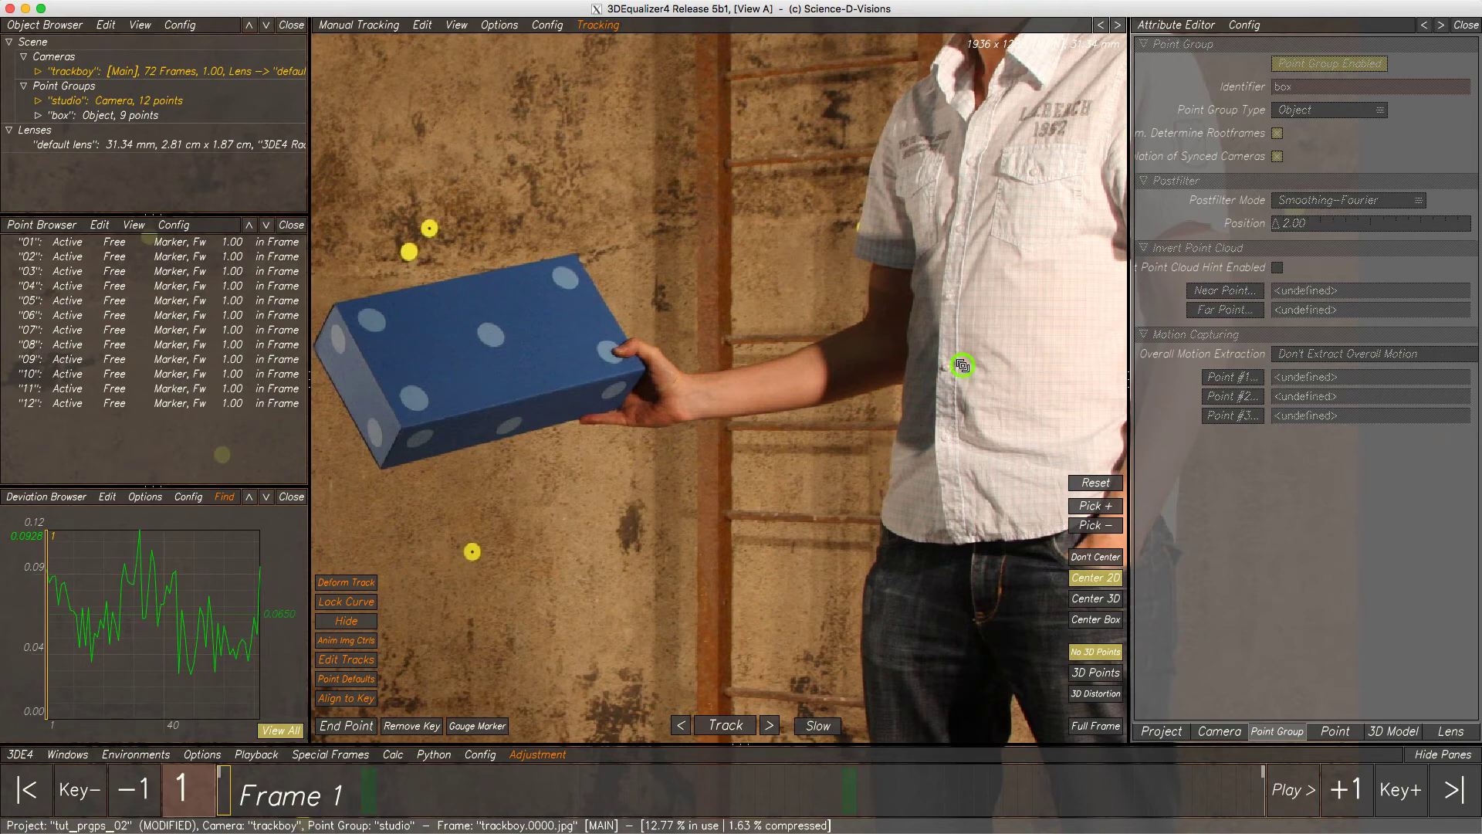
Create a studio tracking point on a shirt button in frame 1 and fit its pattern and search boxes to the button strip
right_drag(963, 365, 844, 496)
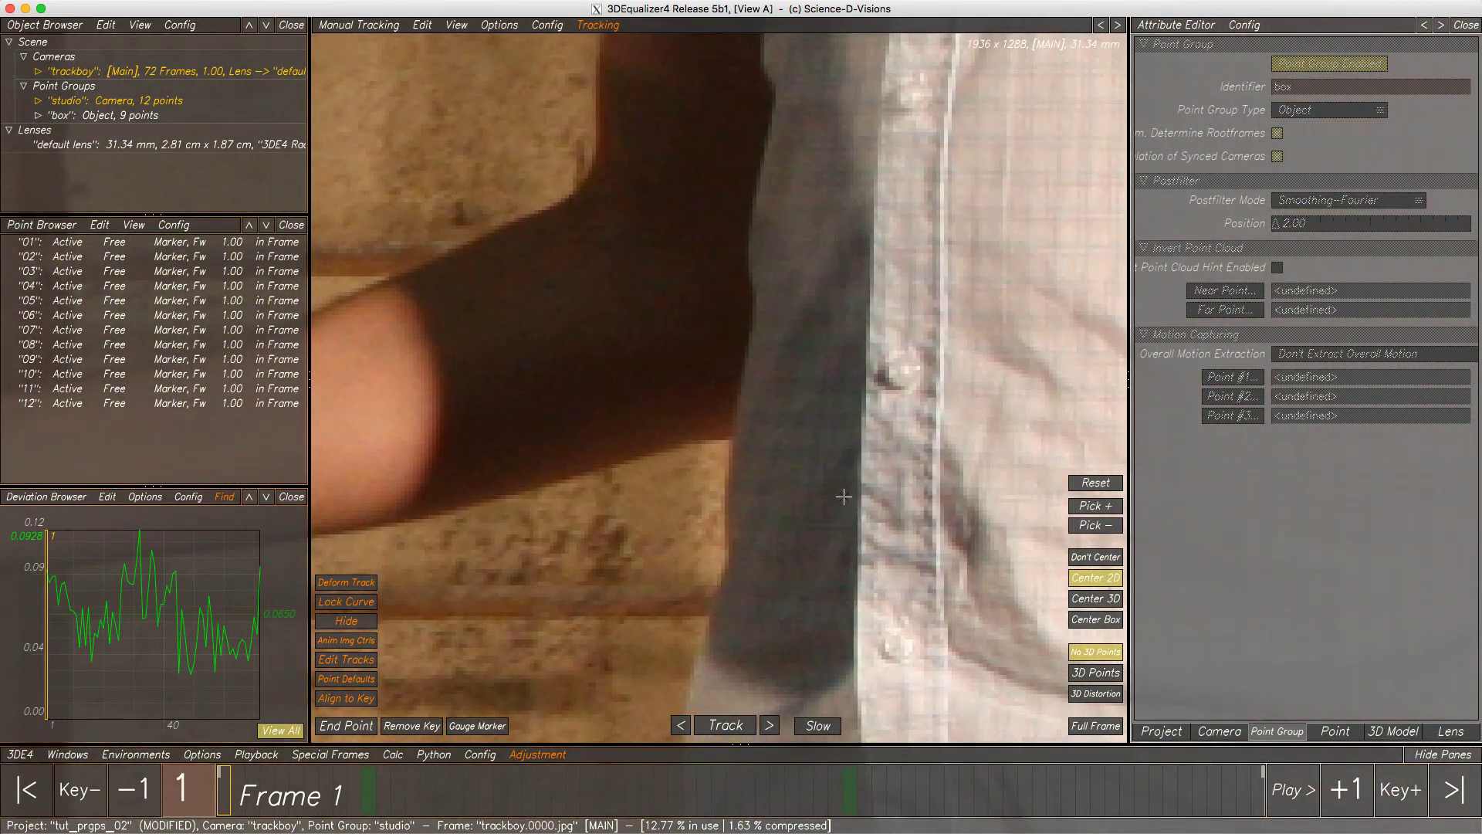
ctrl+click(895, 375)
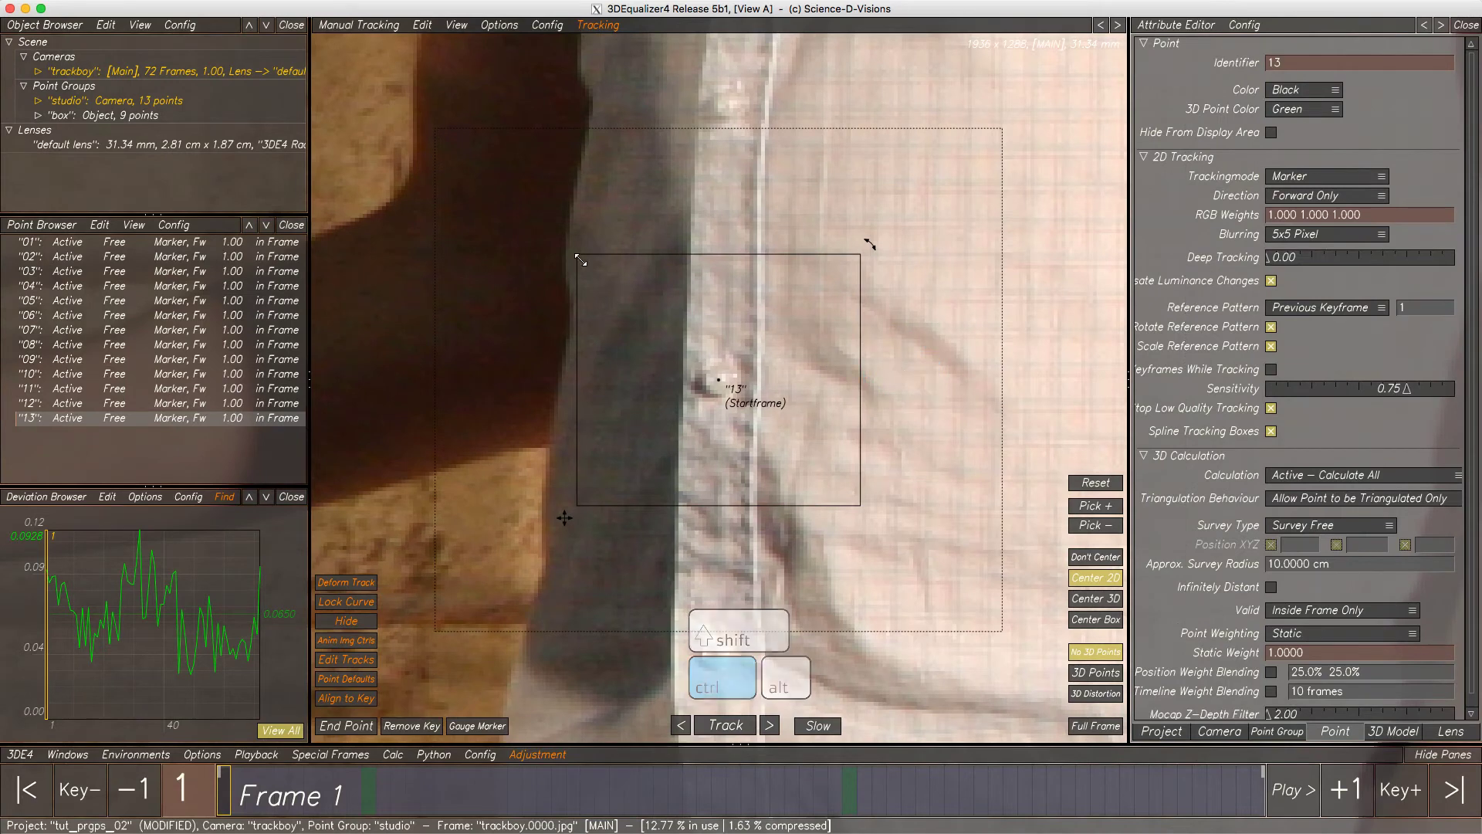
drag(580, 261, 694, 358)
drag(860, 507, 776, 571)
drag(1019, 218, 1011, 320)
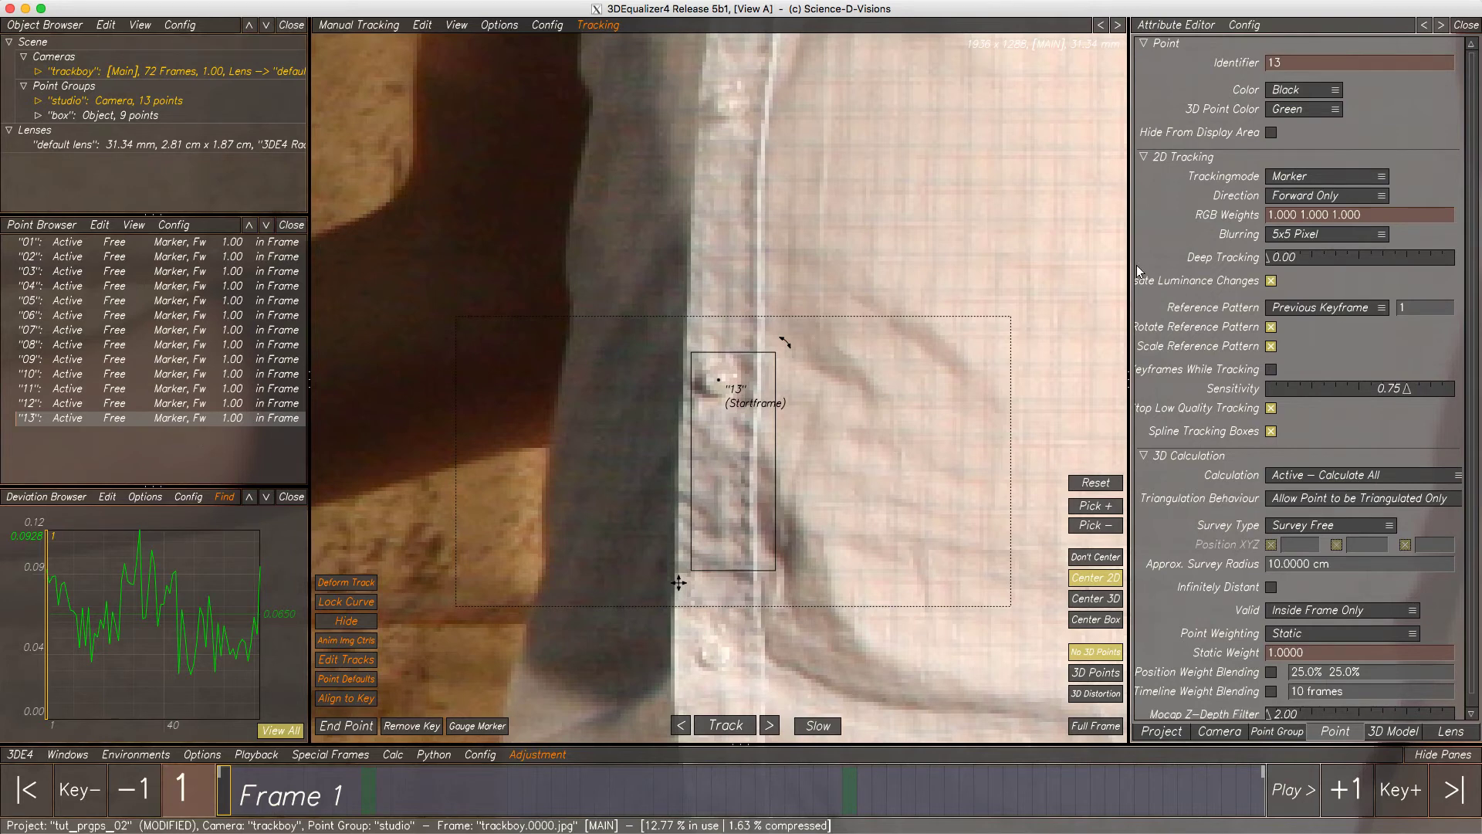
Set the shirt point's tracking mode to Pattern and its color to Red
click(1338, 178)
click(1337, 164)
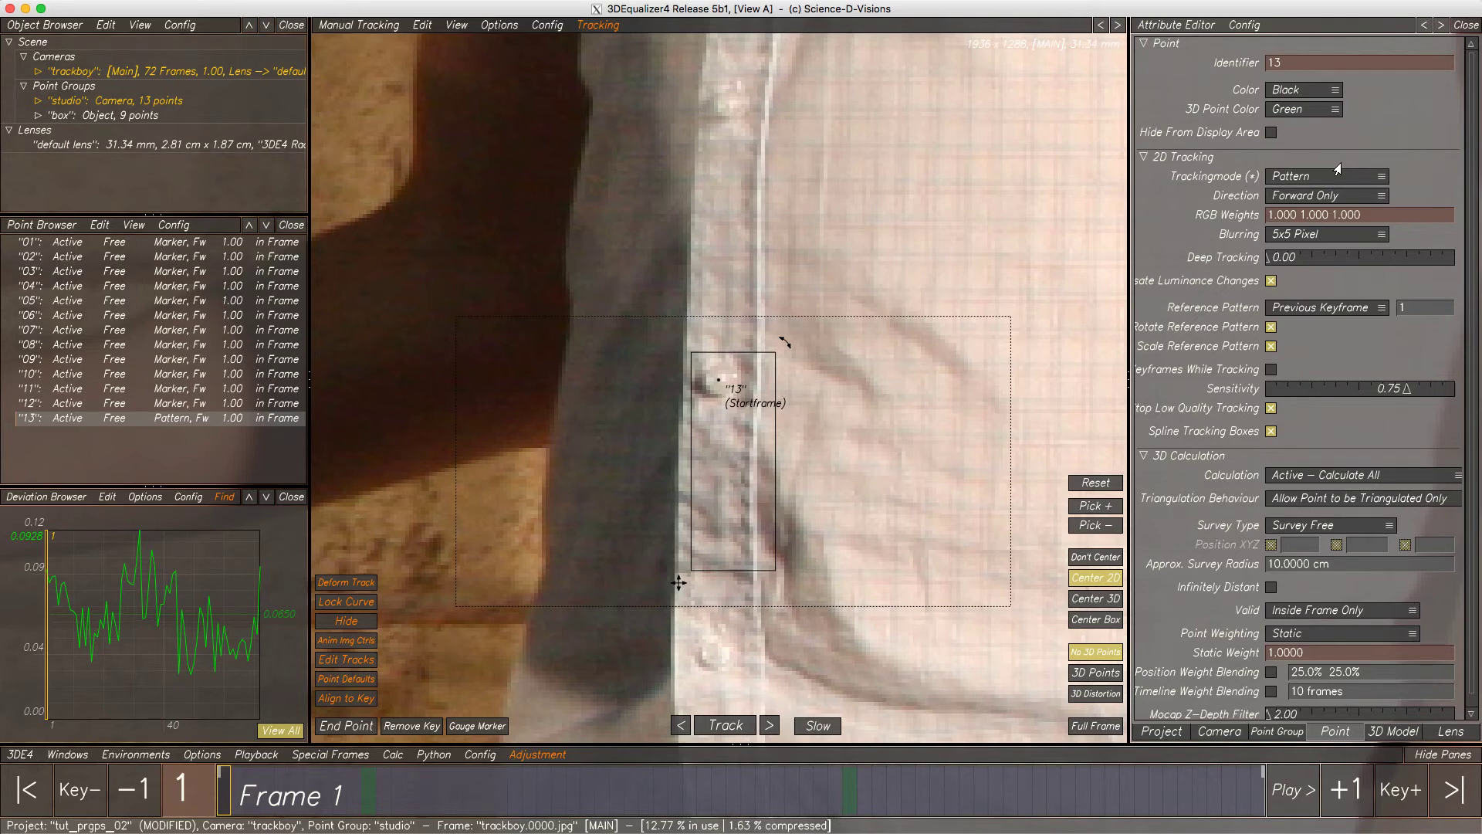
click(1304, 91)
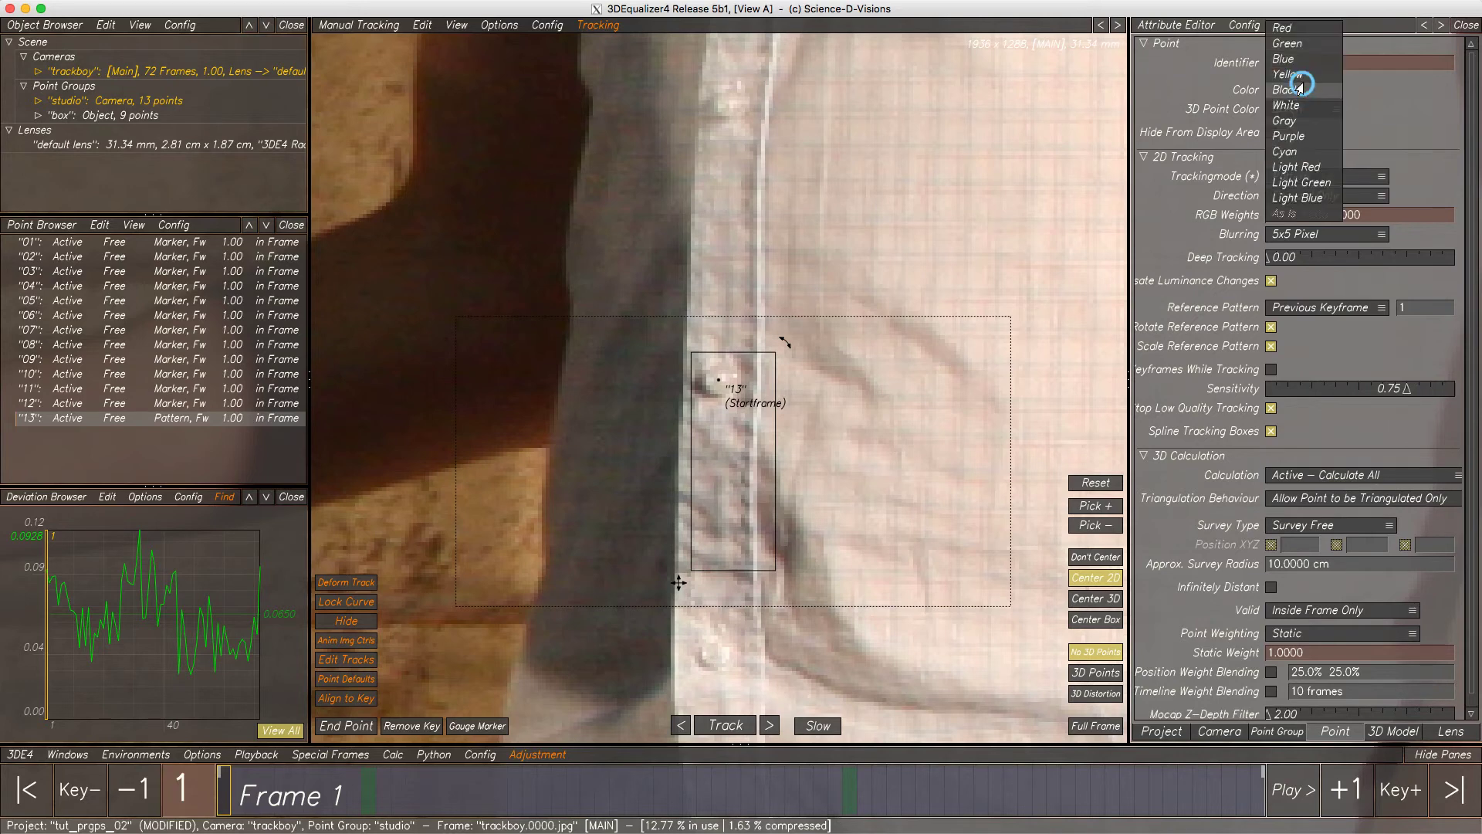
click(1289, 29)
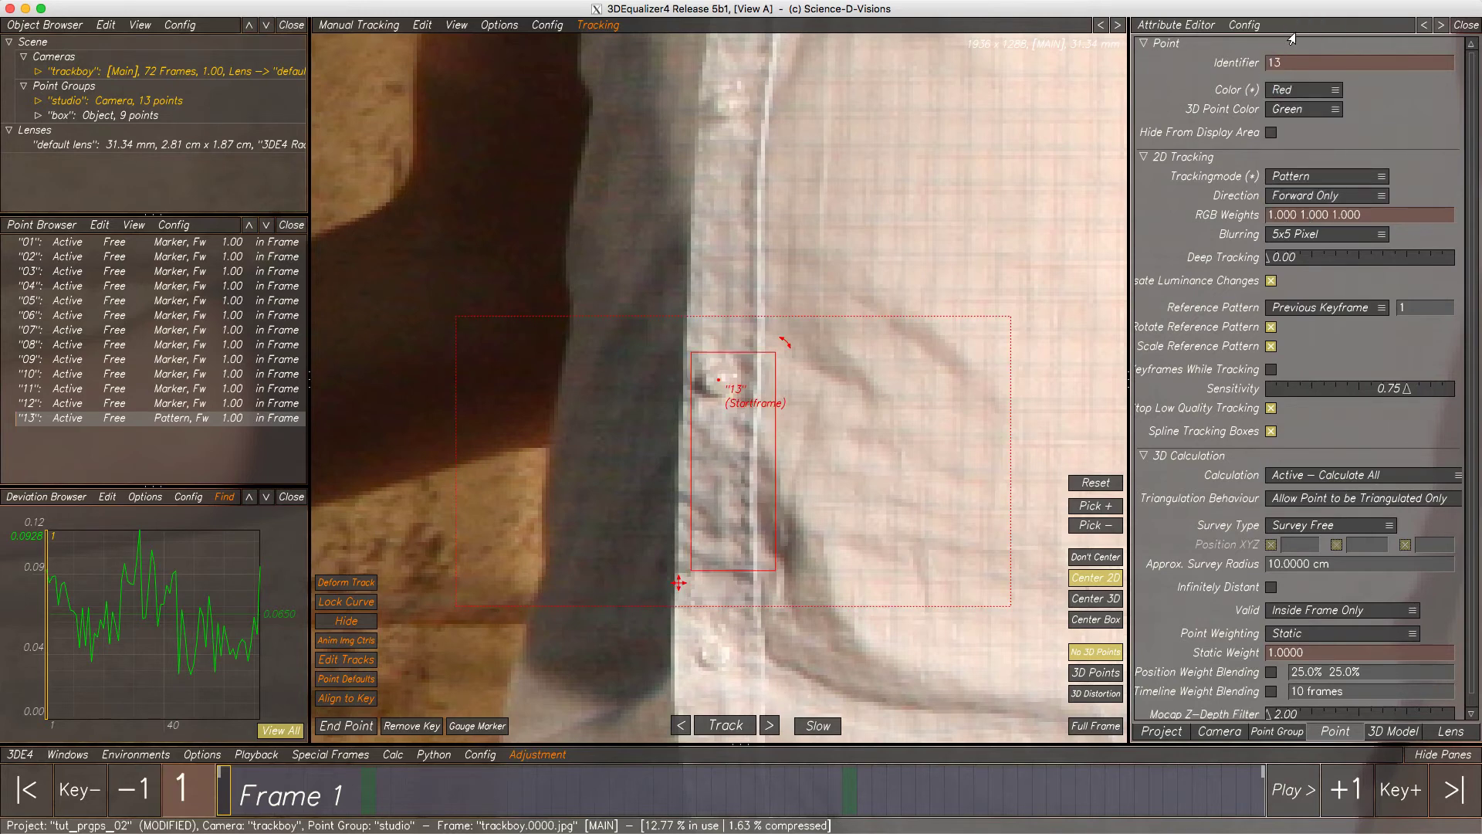
Track the shirt point forward to frame 72, return to frame 1 and show the whole image
click(725, 725)
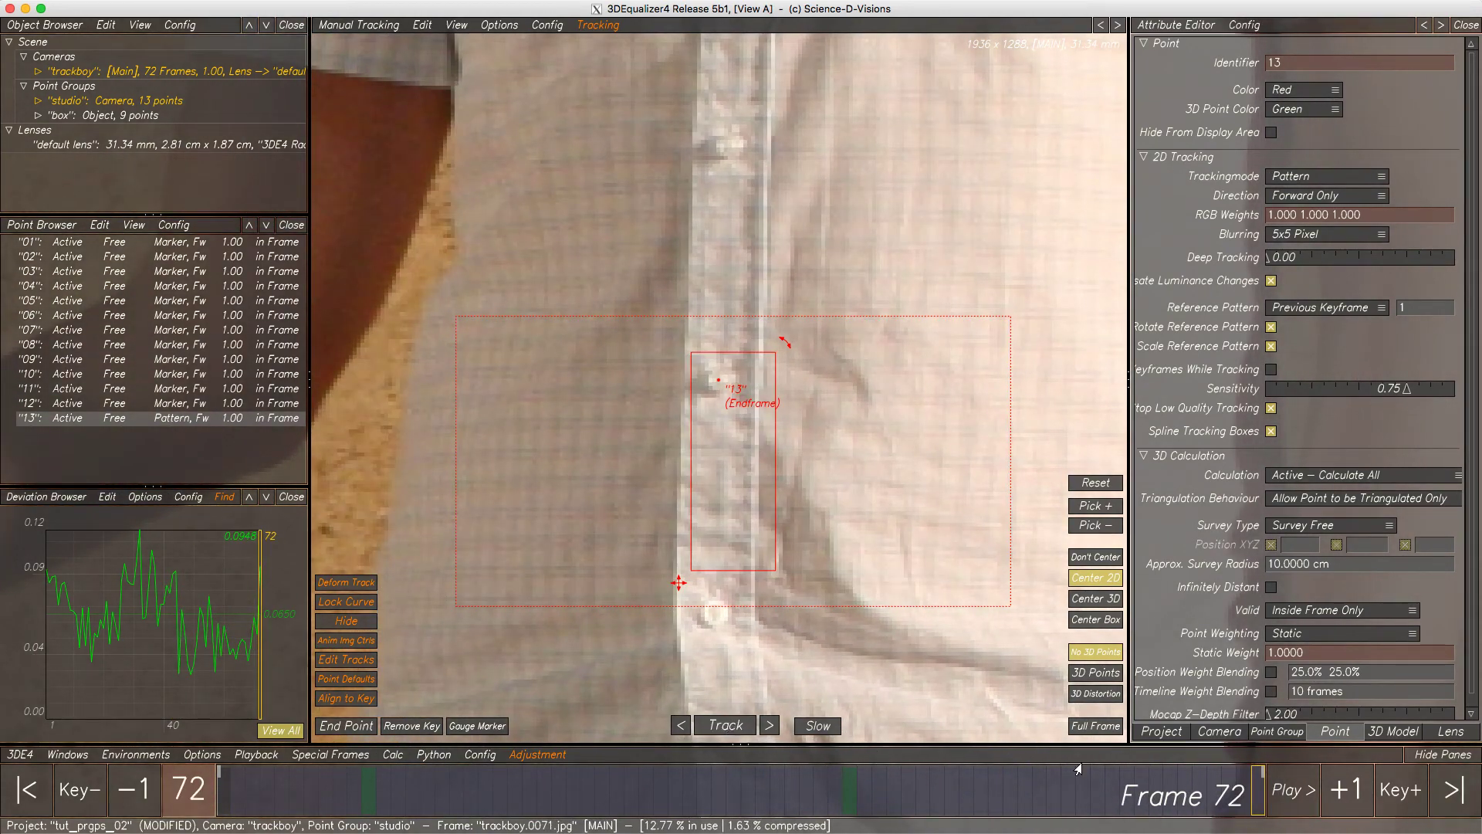
drag(1250, 795, 202, 793)
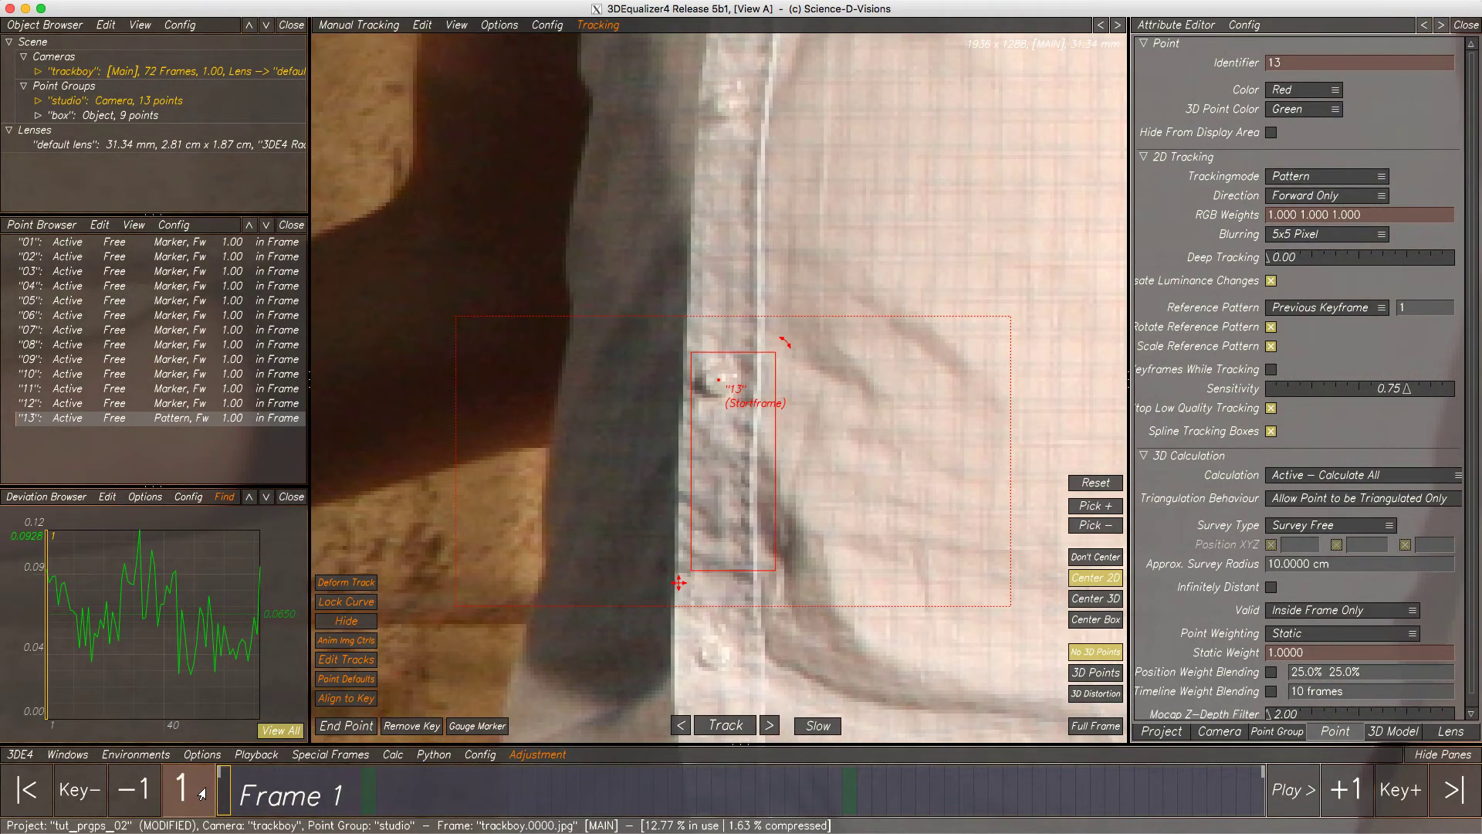
key(f)
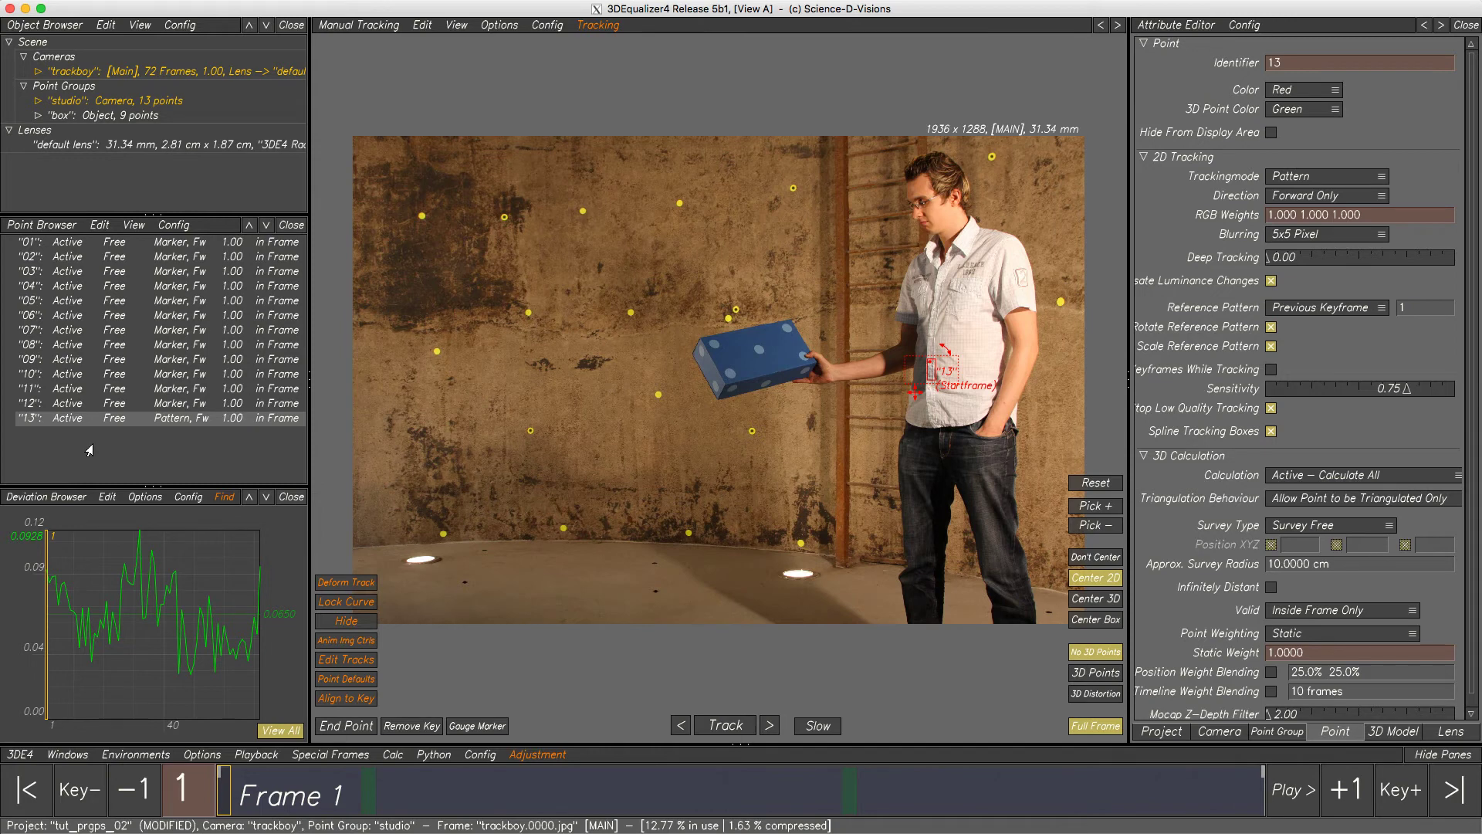
Set the shirt point's calculation to Passive – Triangulate Position Only, recalculate everything and use the result
click(1396, 482)
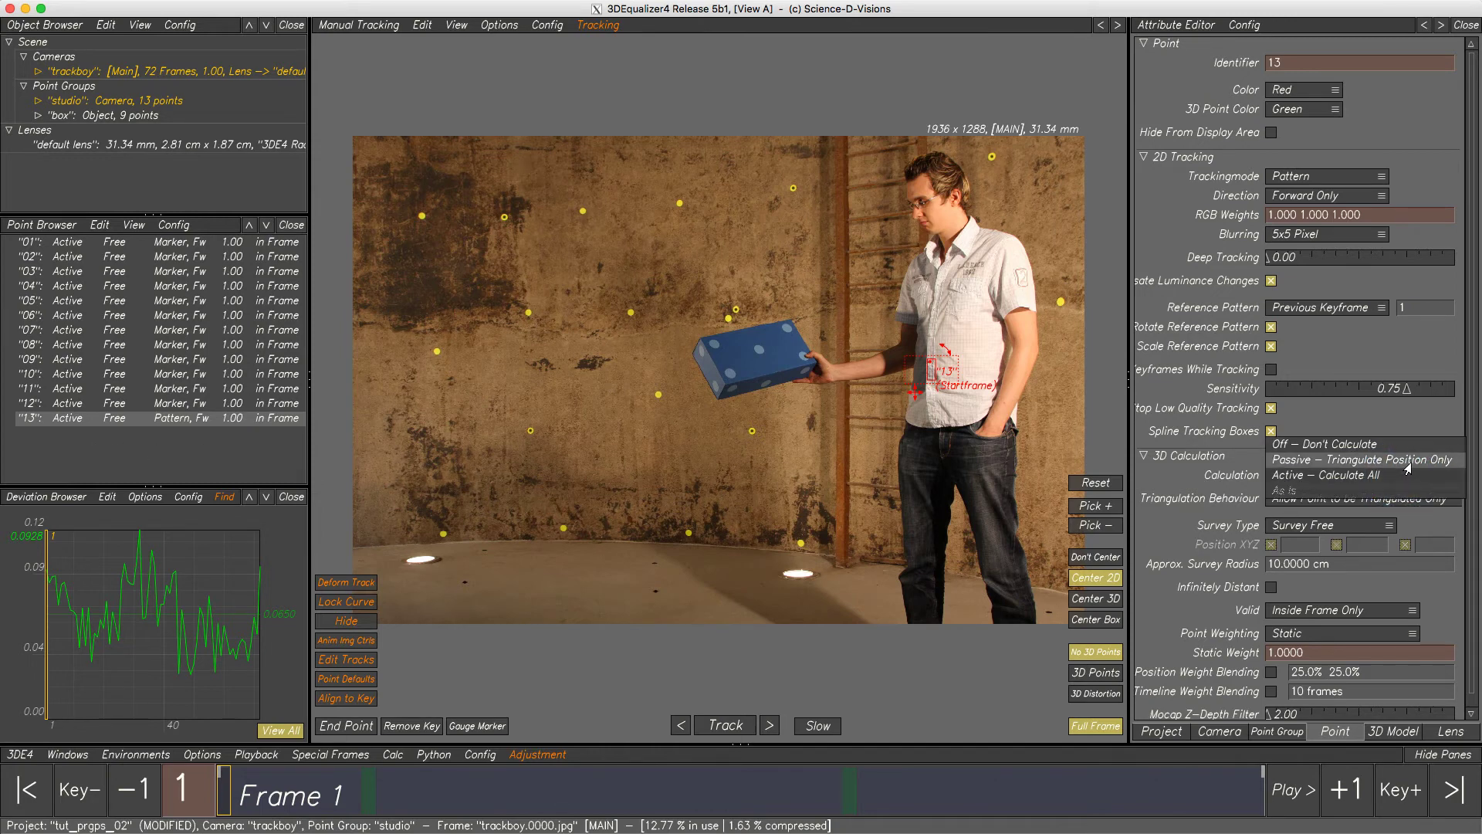
click(1408, 463)
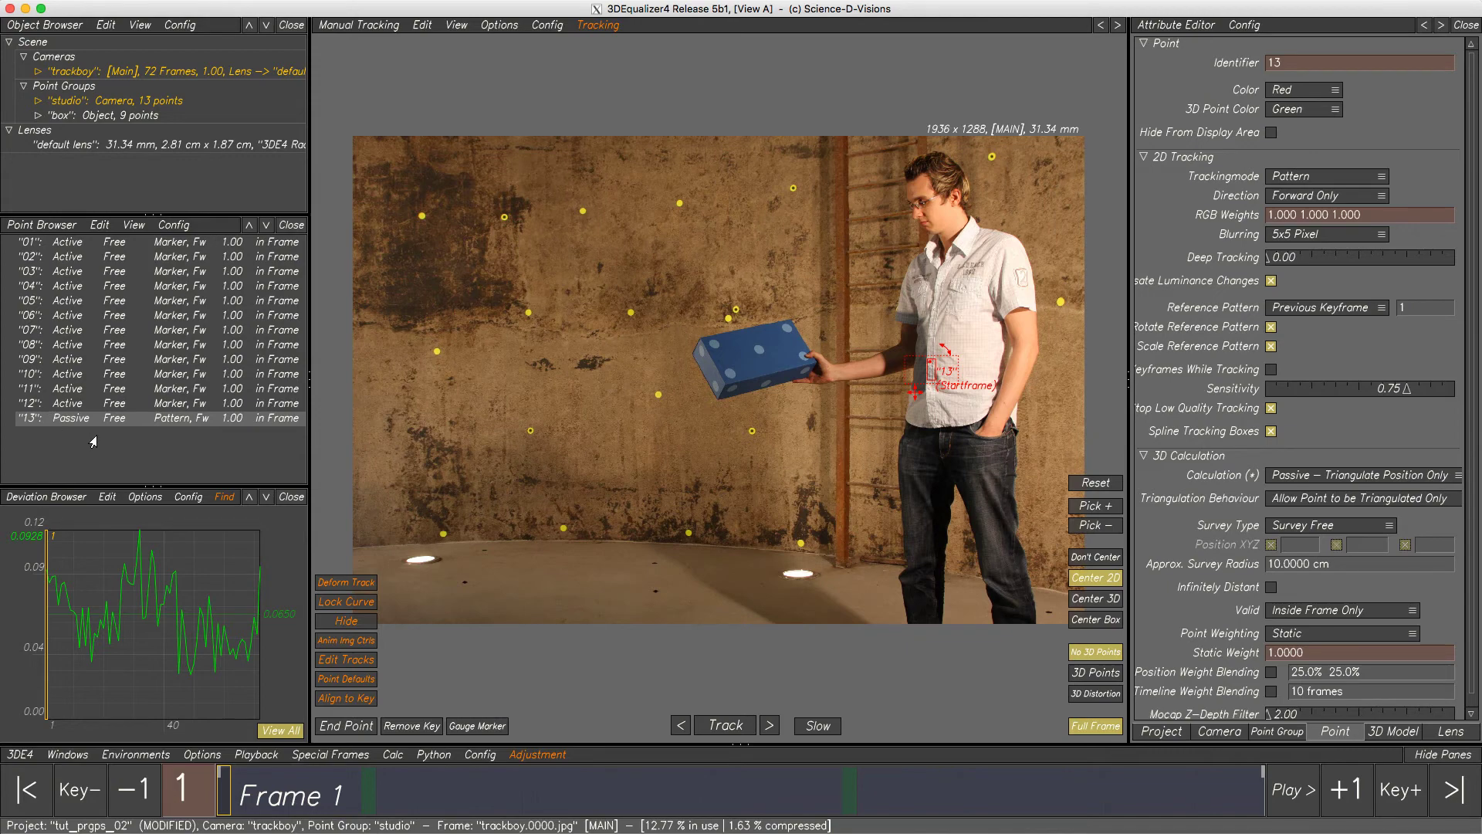
key(alt+c)
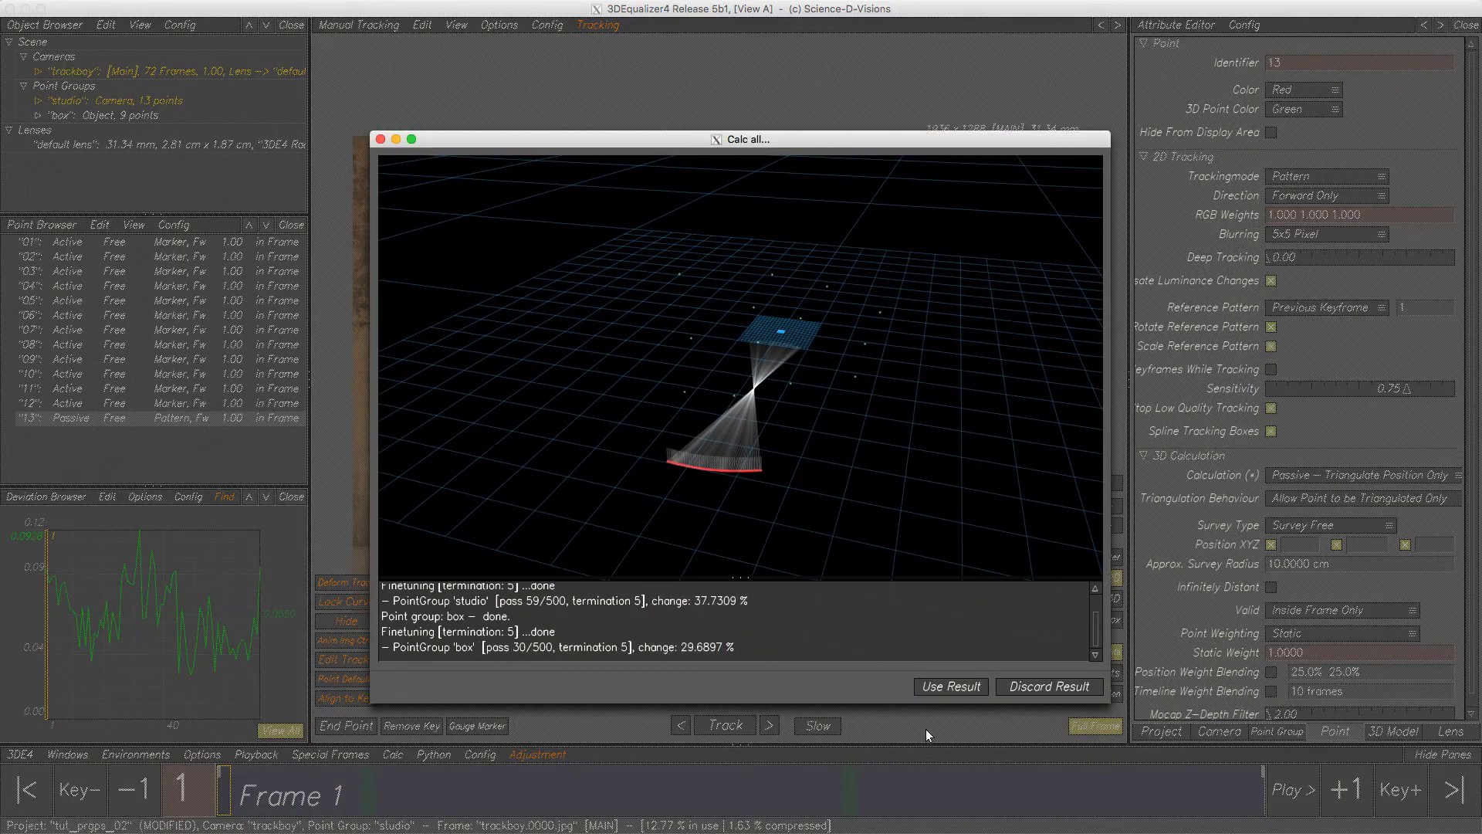
click(951, 686)
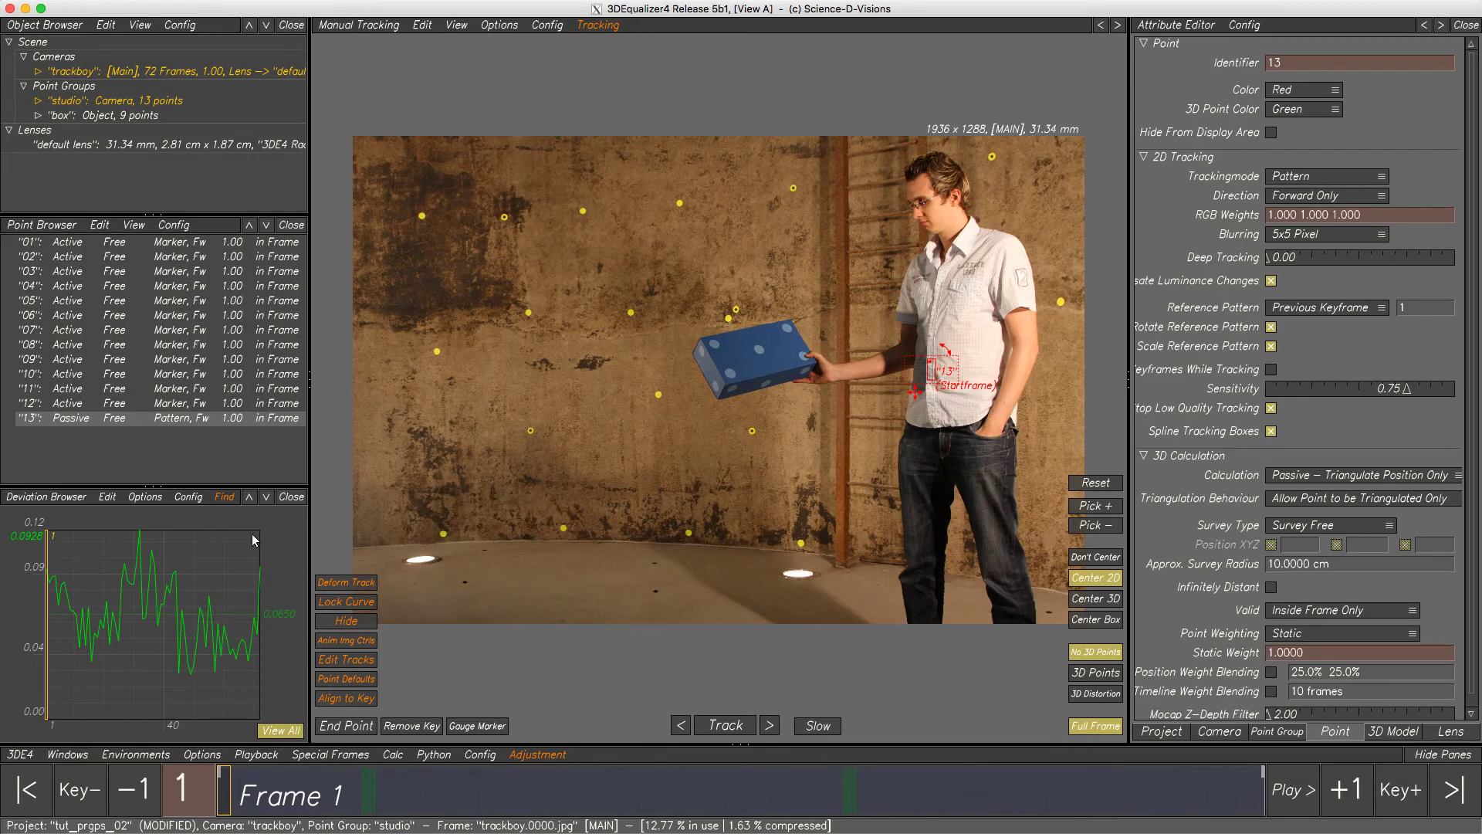
Scale the box point group to about 0.0819 in the top 3D Orientation view, judging against the shirt point, and clear the selection
key(F6)
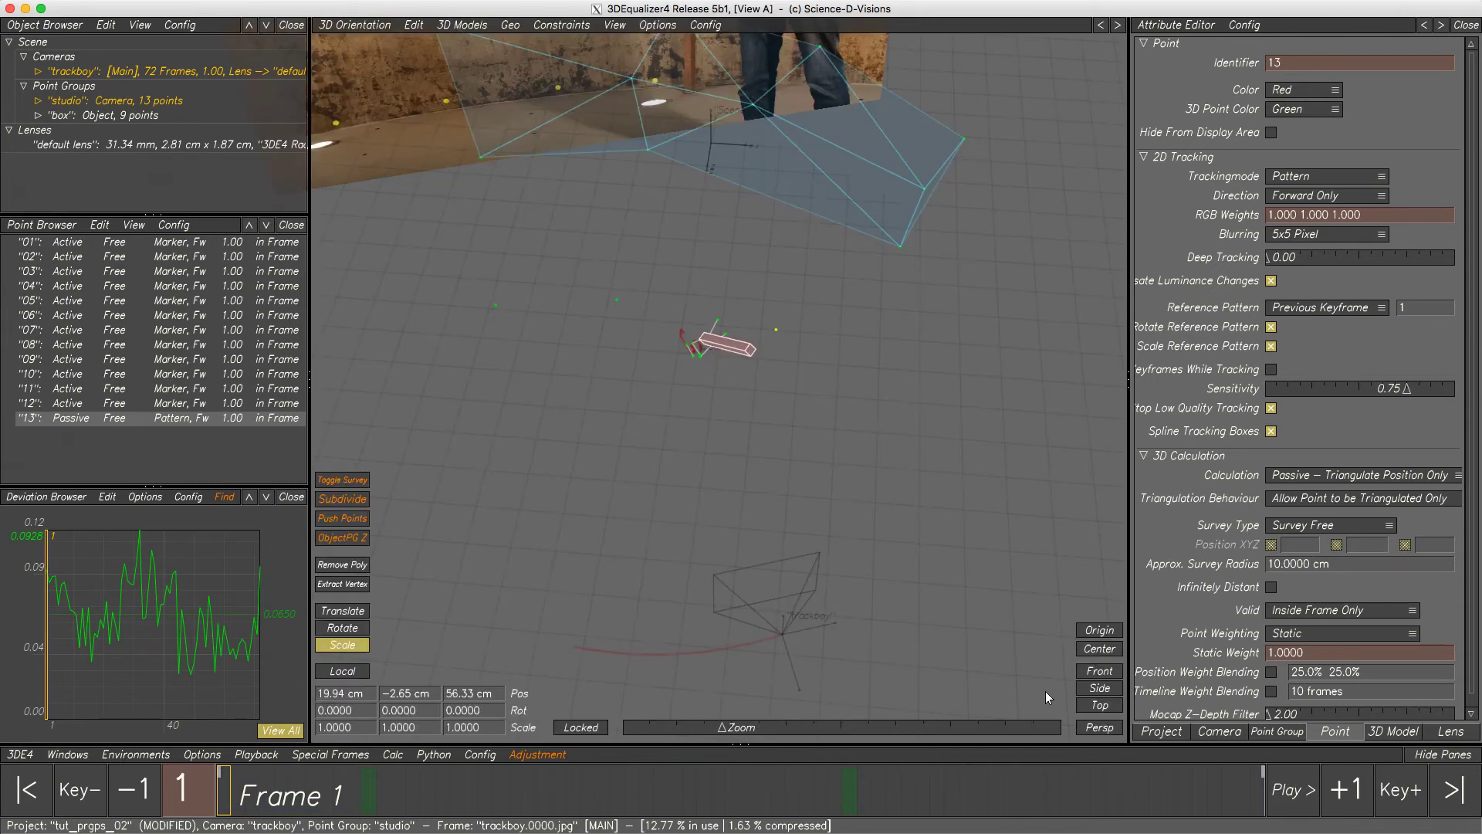
click(1097, 704)
drag(759, 409, 691, 353)
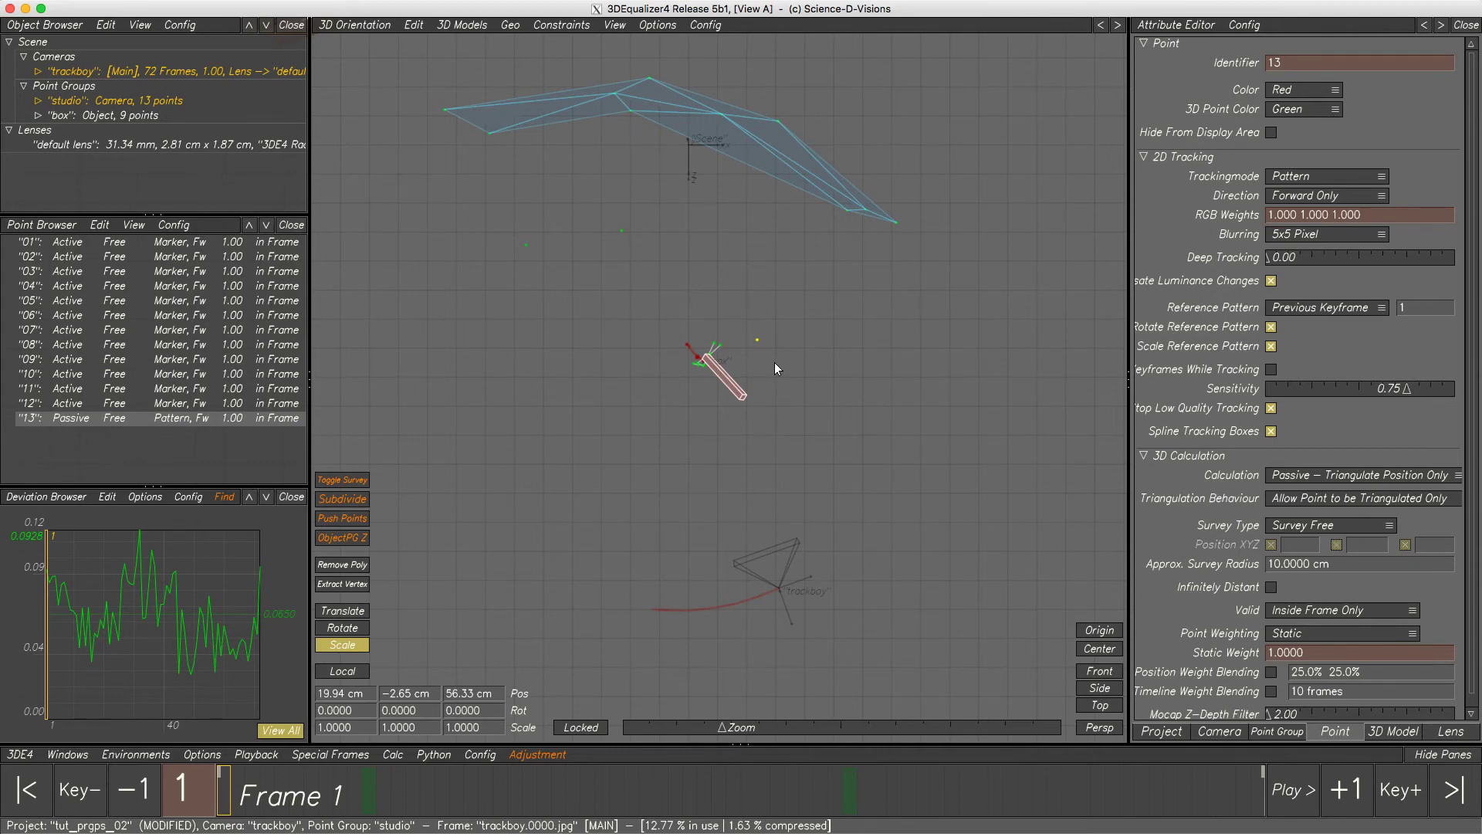
right_drag(744, 330, 732, 461)
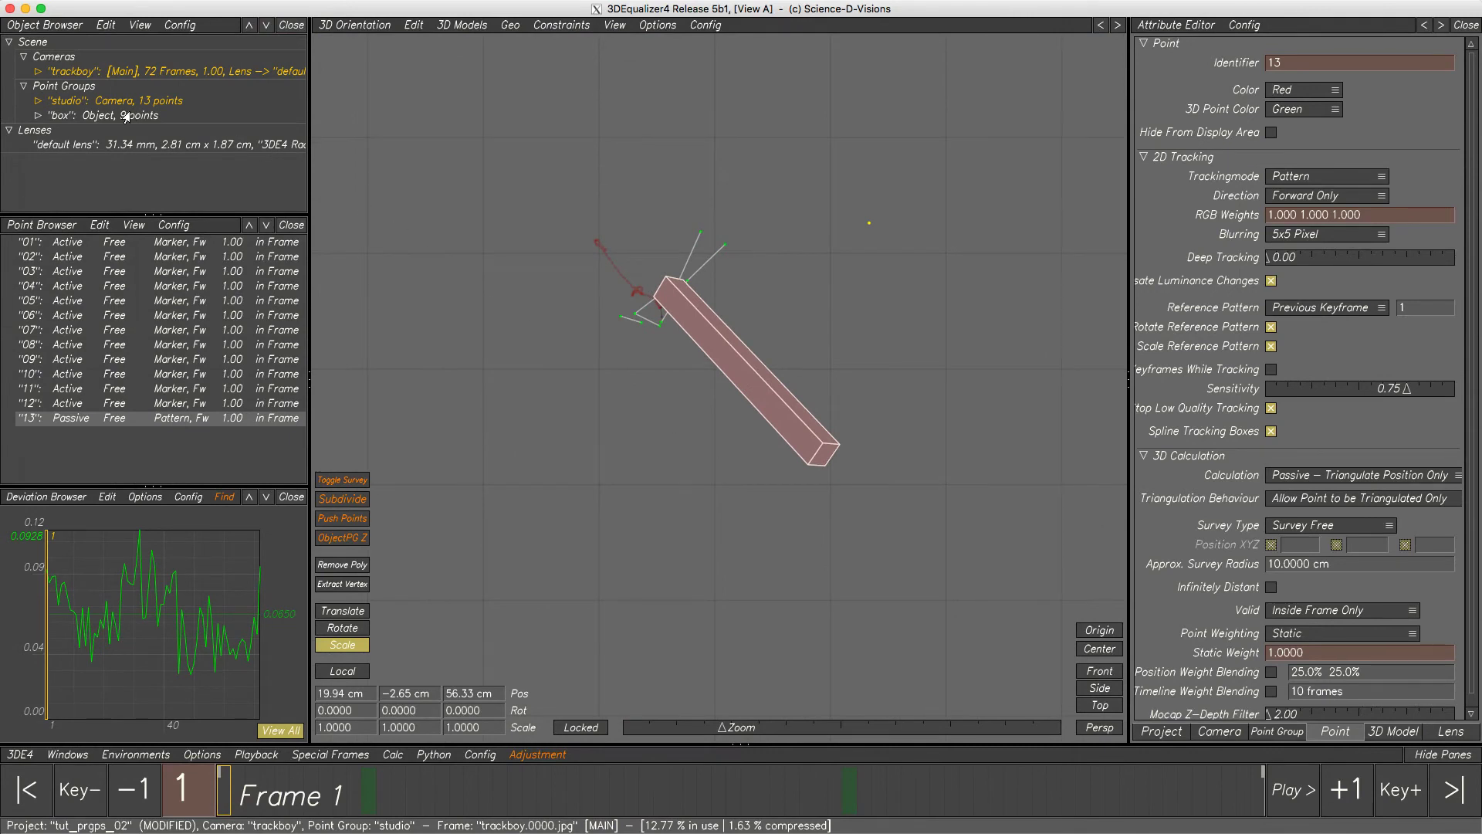
click(100, 115)
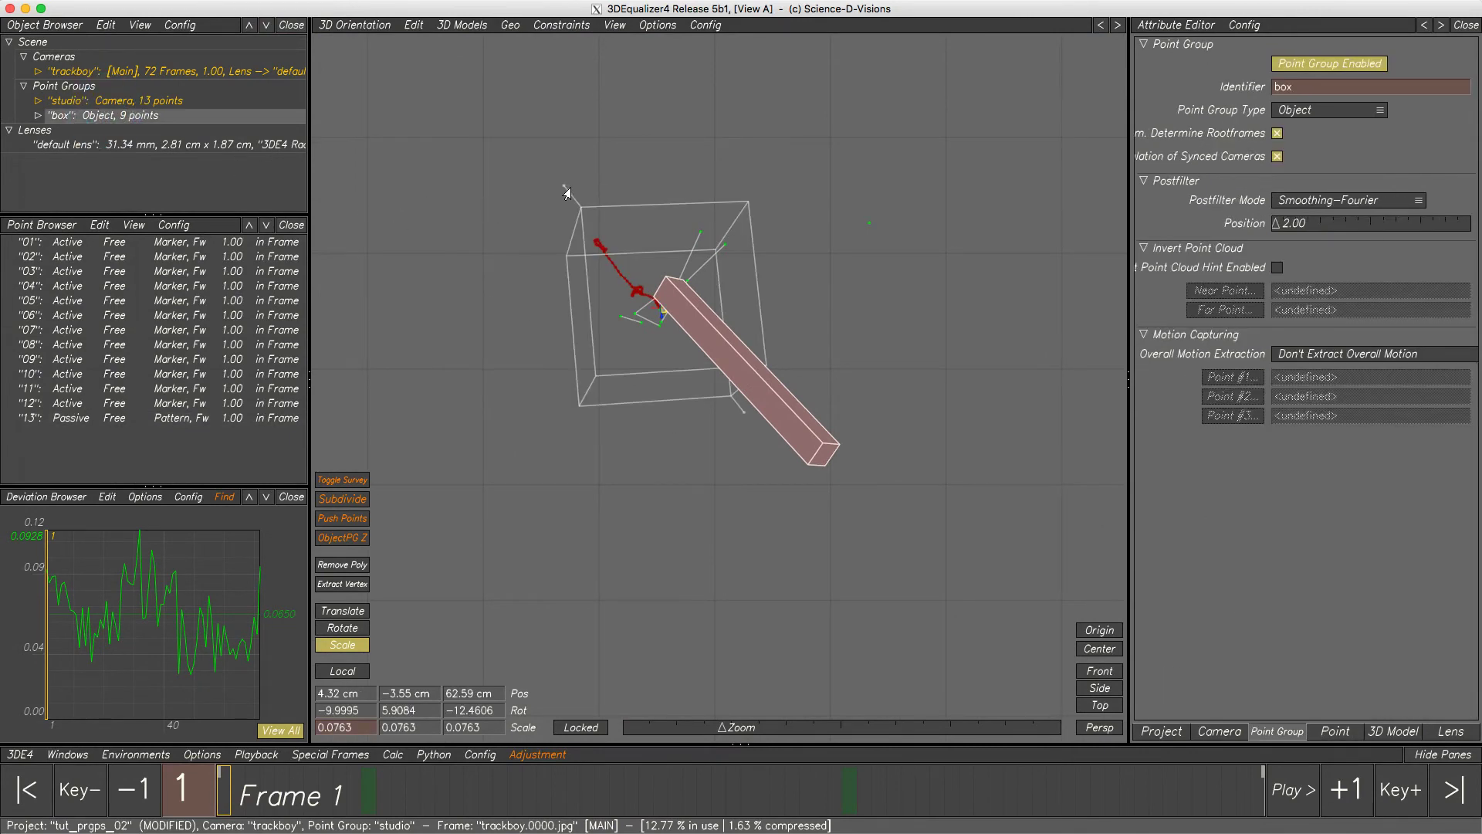
drag(565, 193, 562, 180)
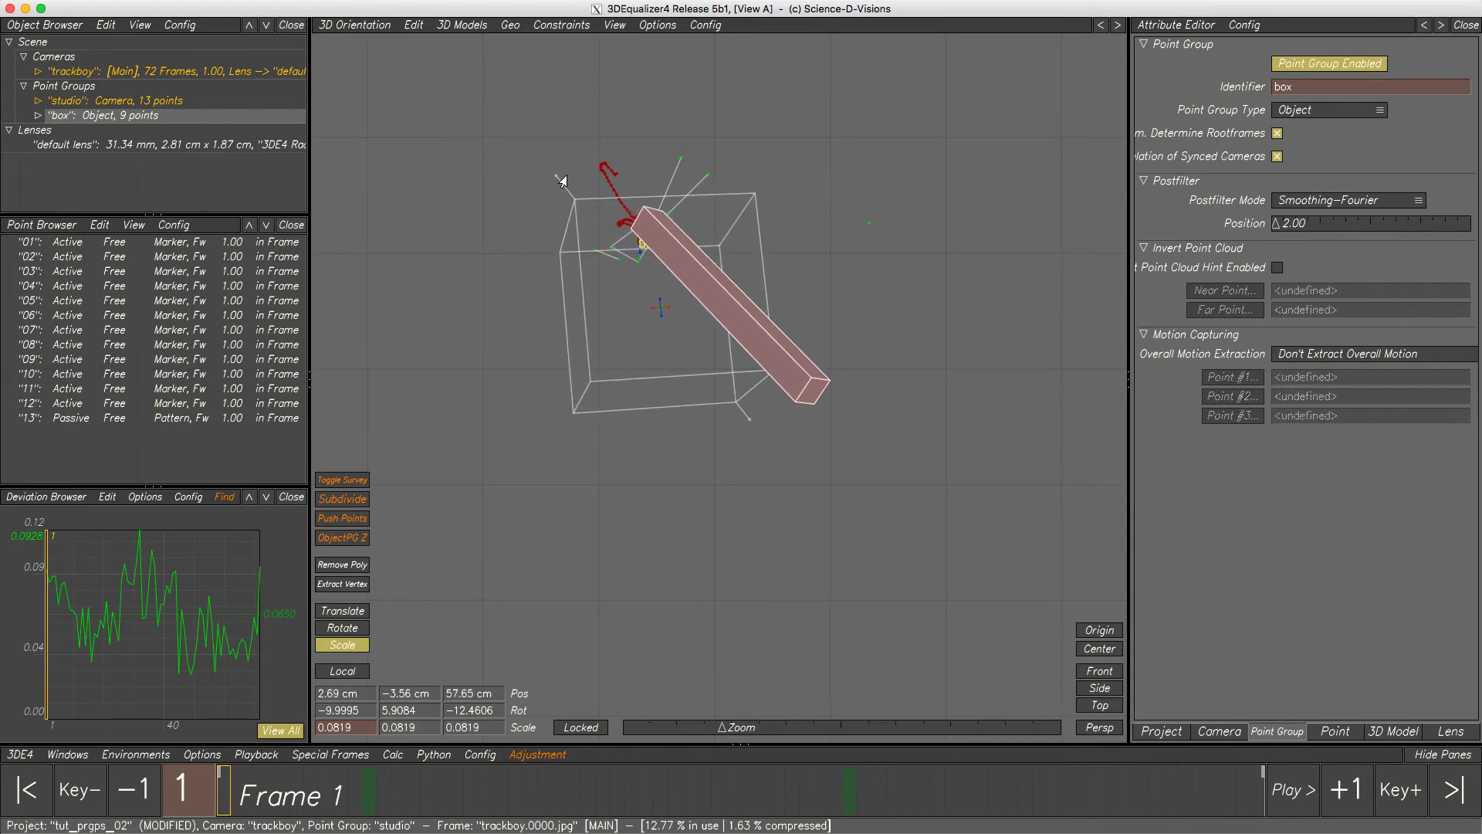
ctrl+shift+click(556, 466)
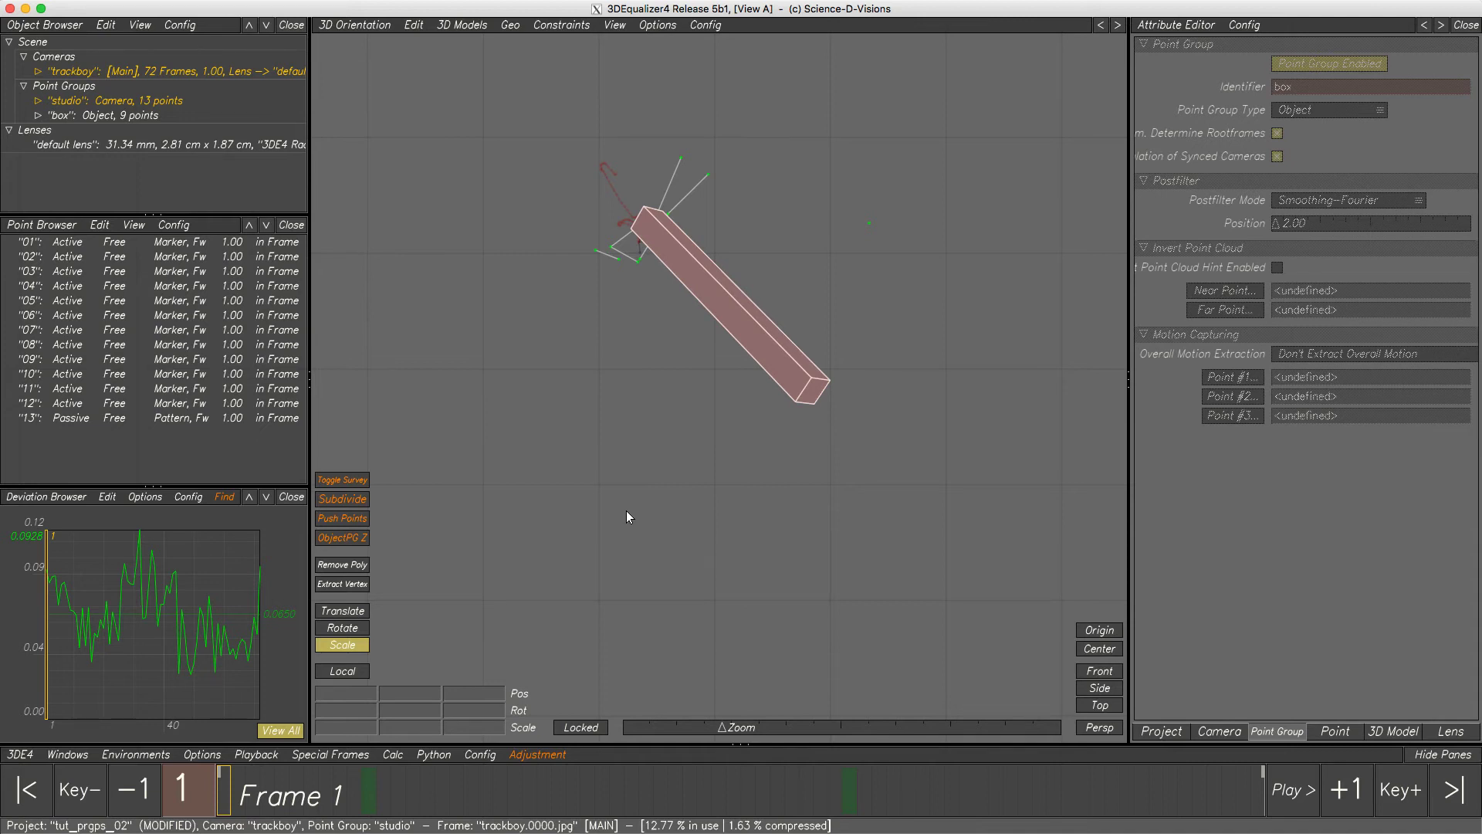
Select studio wall points 01 and 02 in the Manual Tracking view
right_drag(786, 431, 560, 307)
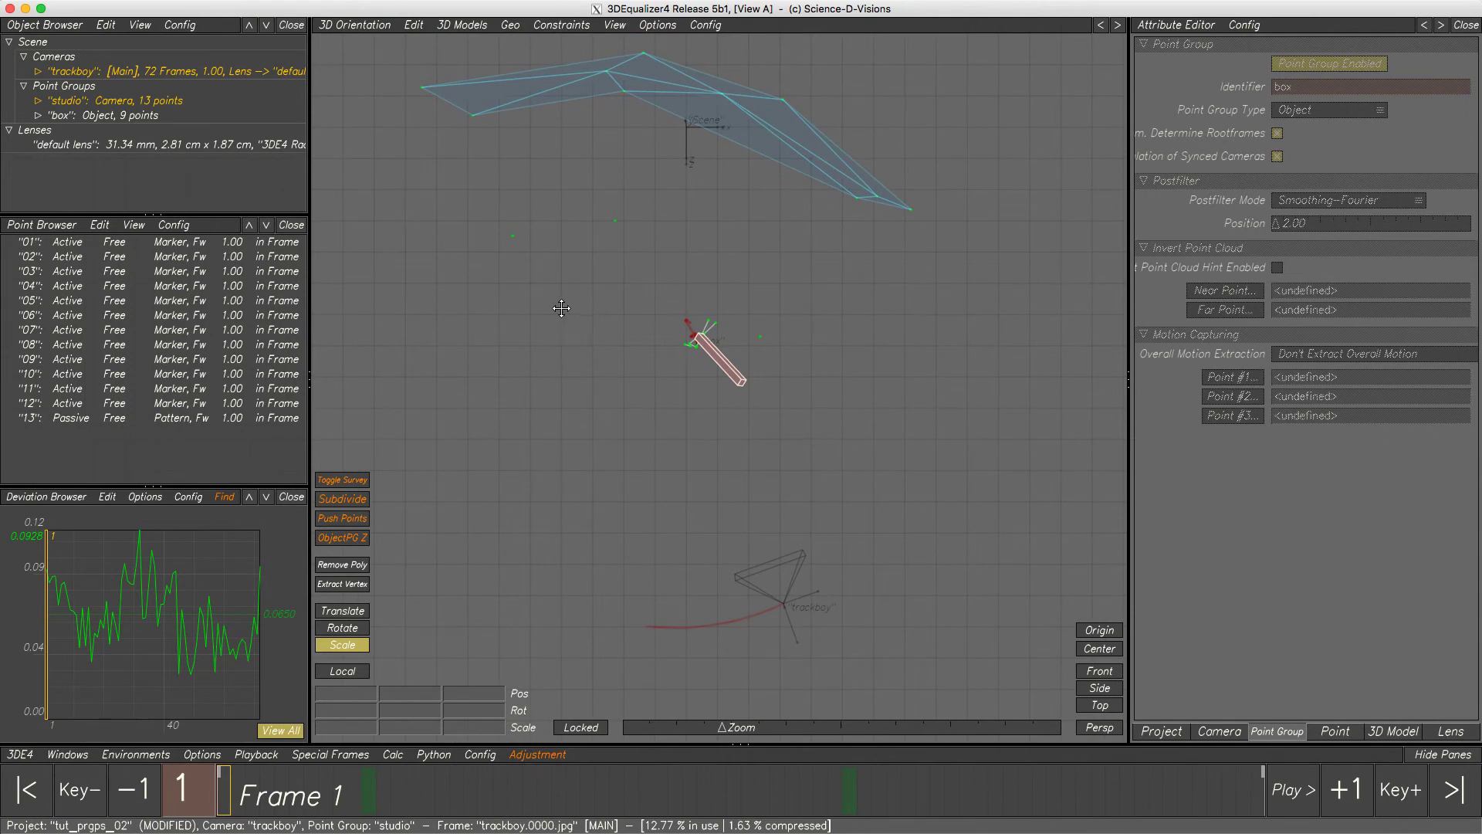
middle_drag(560, 307, 581, 316)
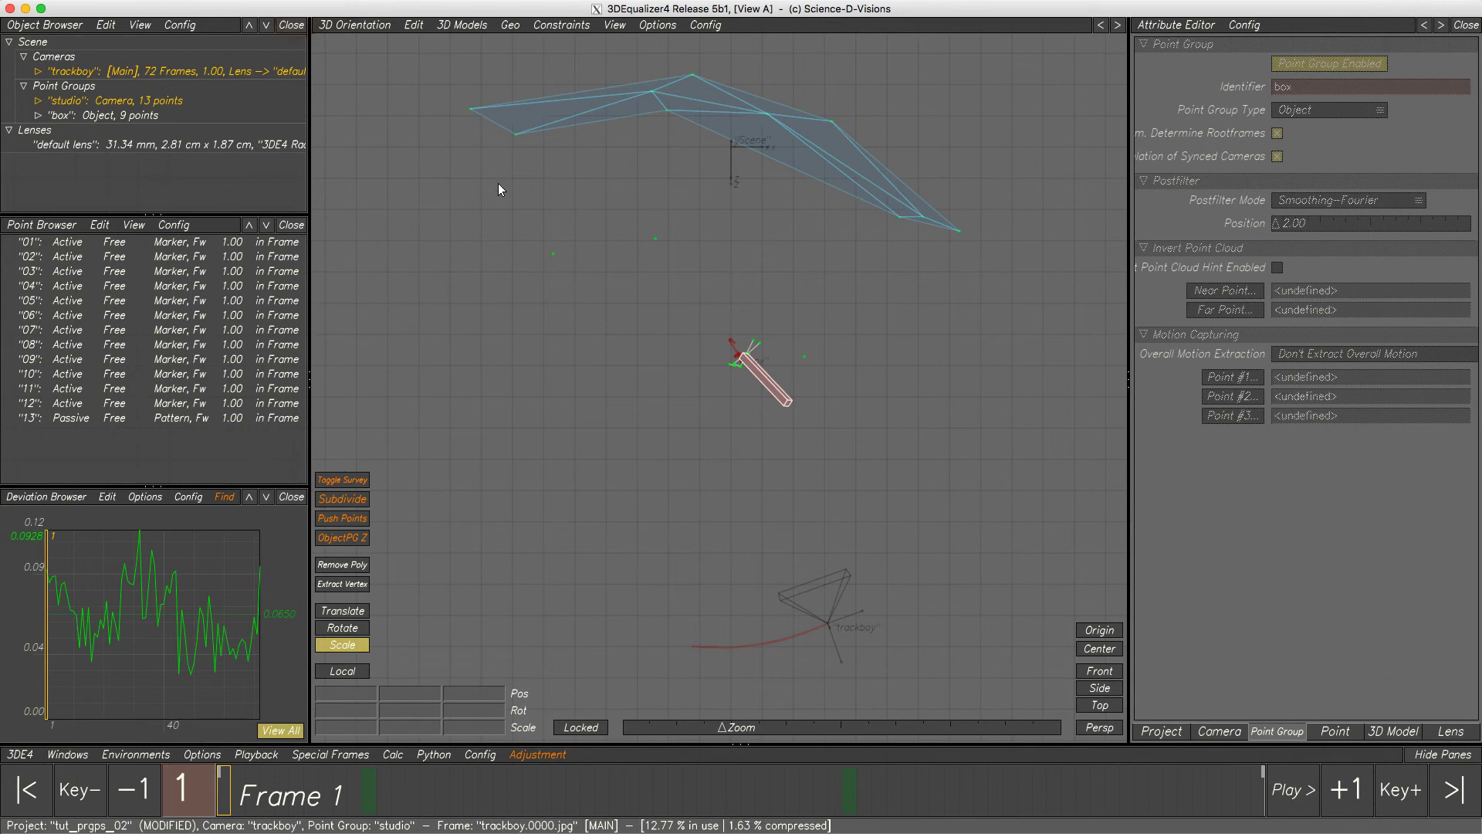
click(362, 25)
click(365, 46)
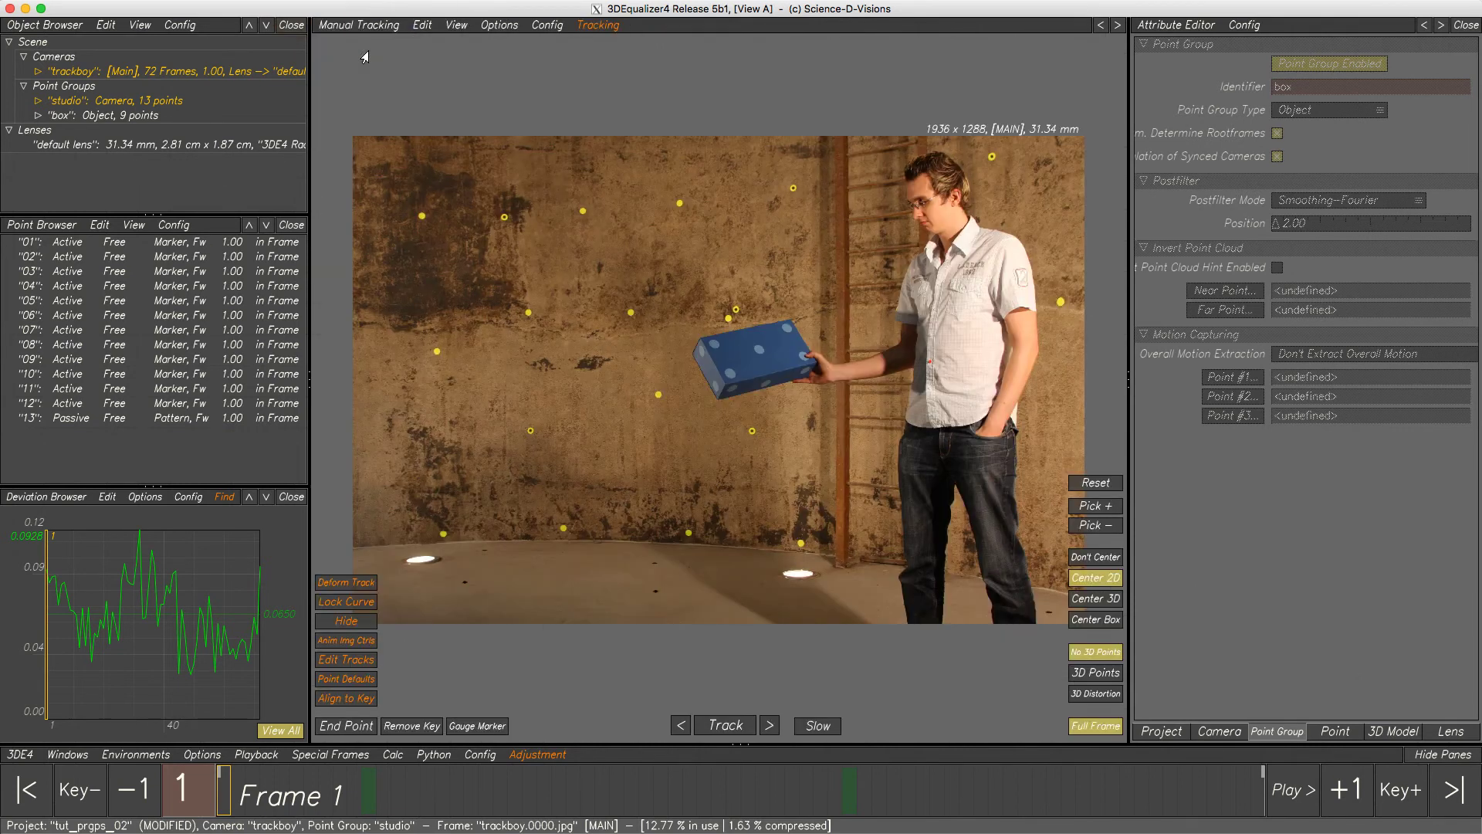
ctrl+click(826, 158)
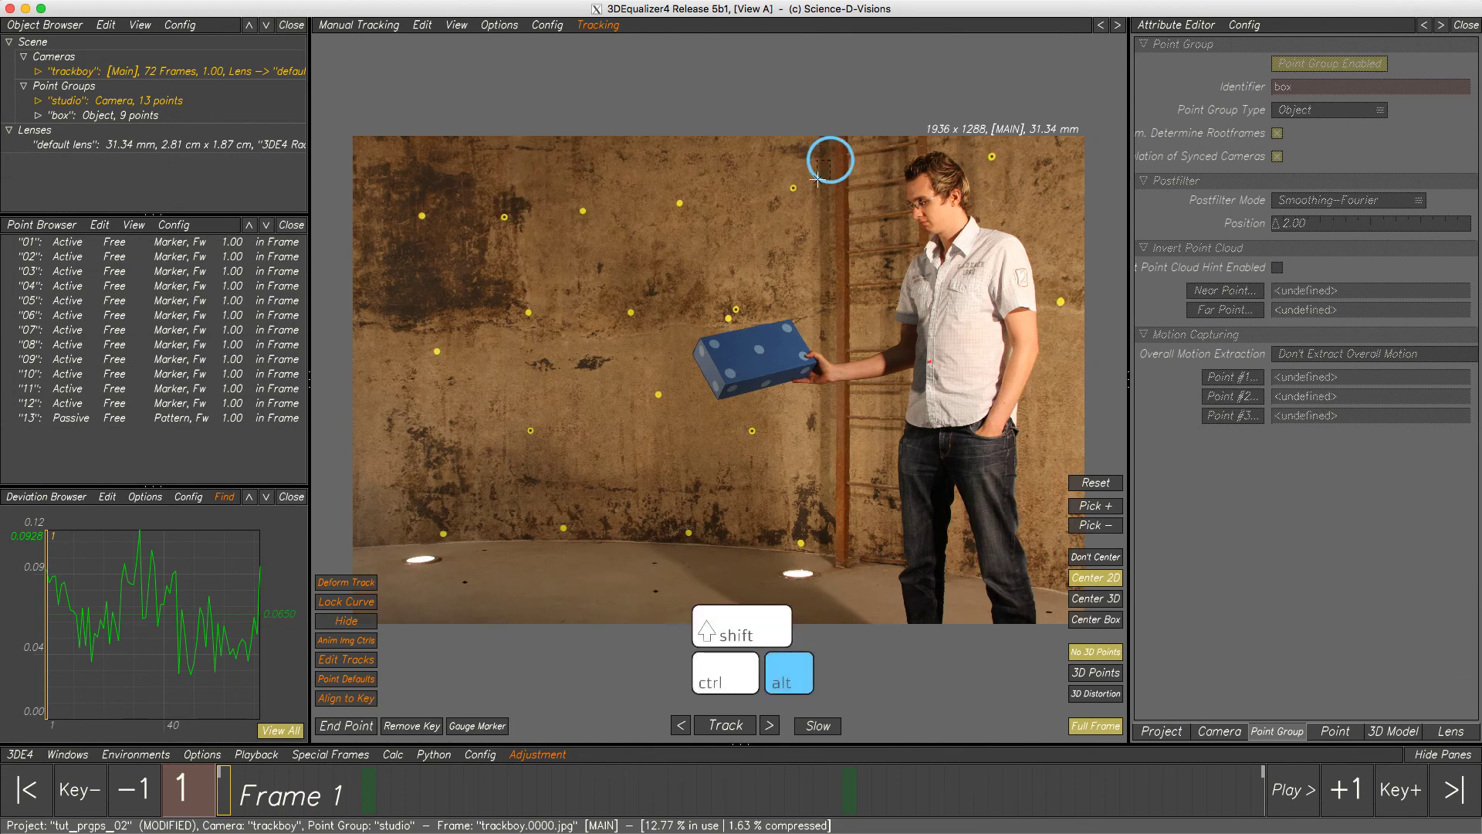
ctrl+click(735, 309)
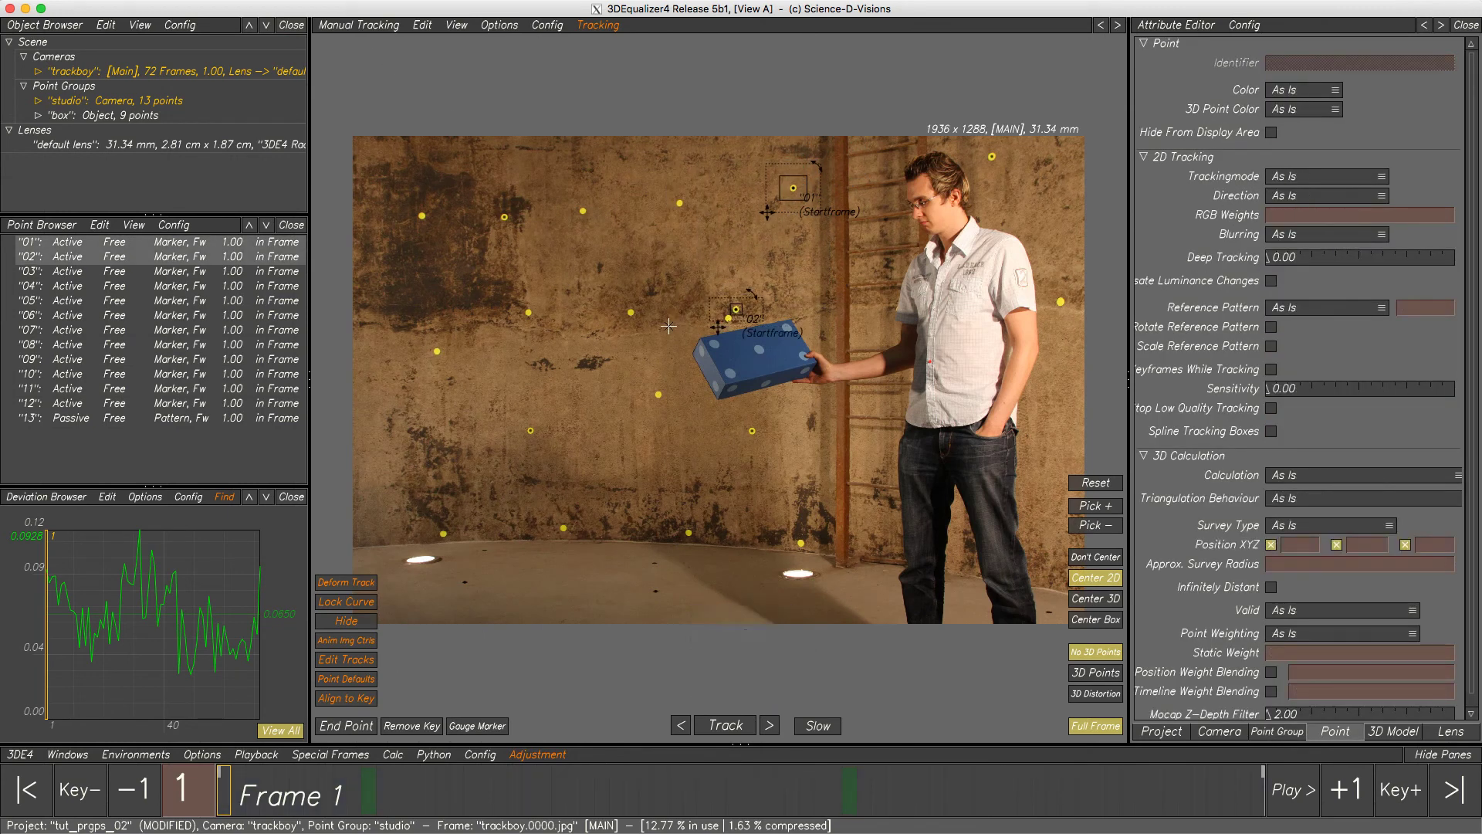
Create a distance constraint of 90.1 between the two selected studio points in 3D Orientation
key(F6)
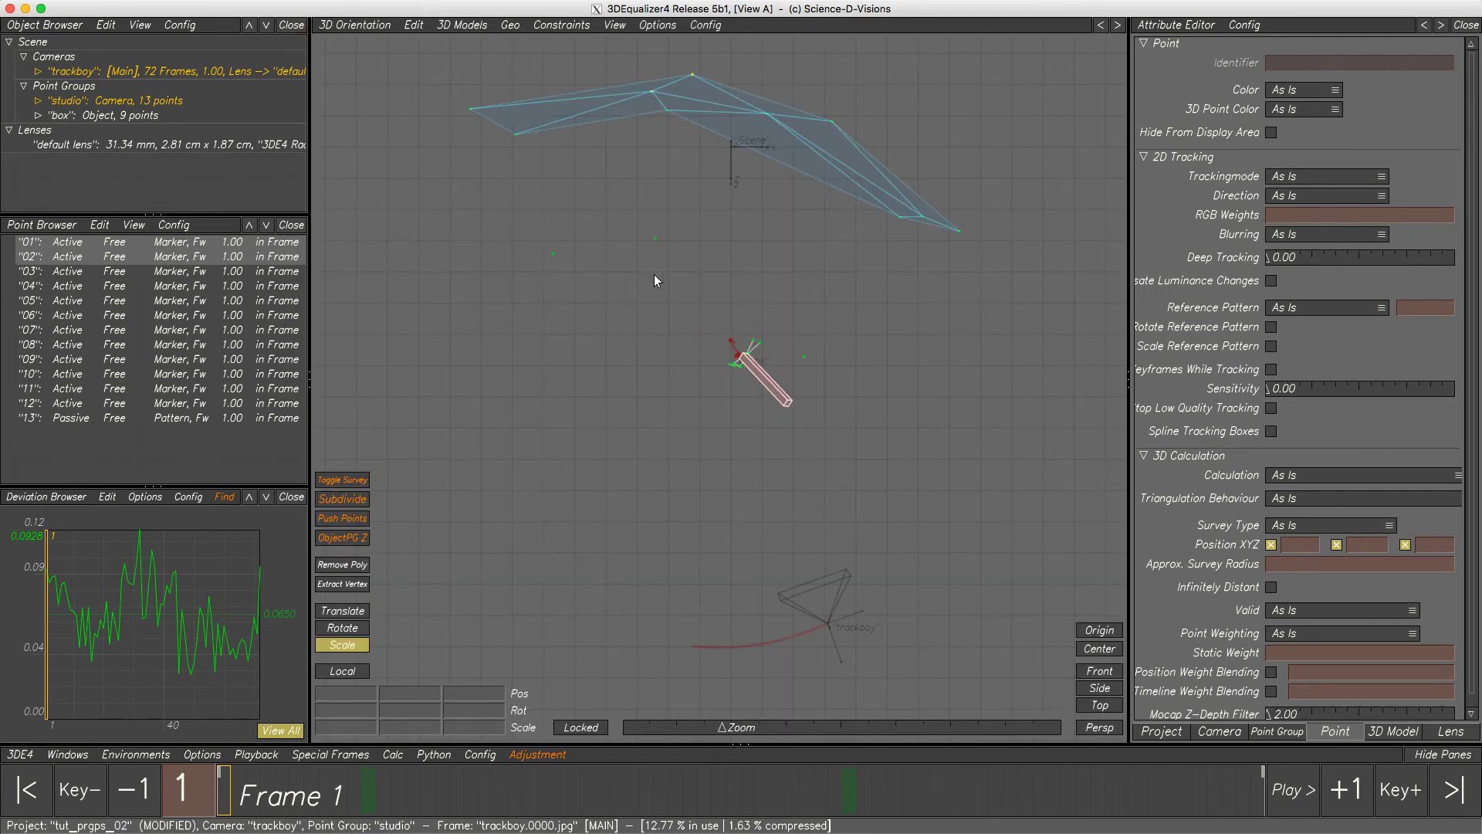
click(560, 24)
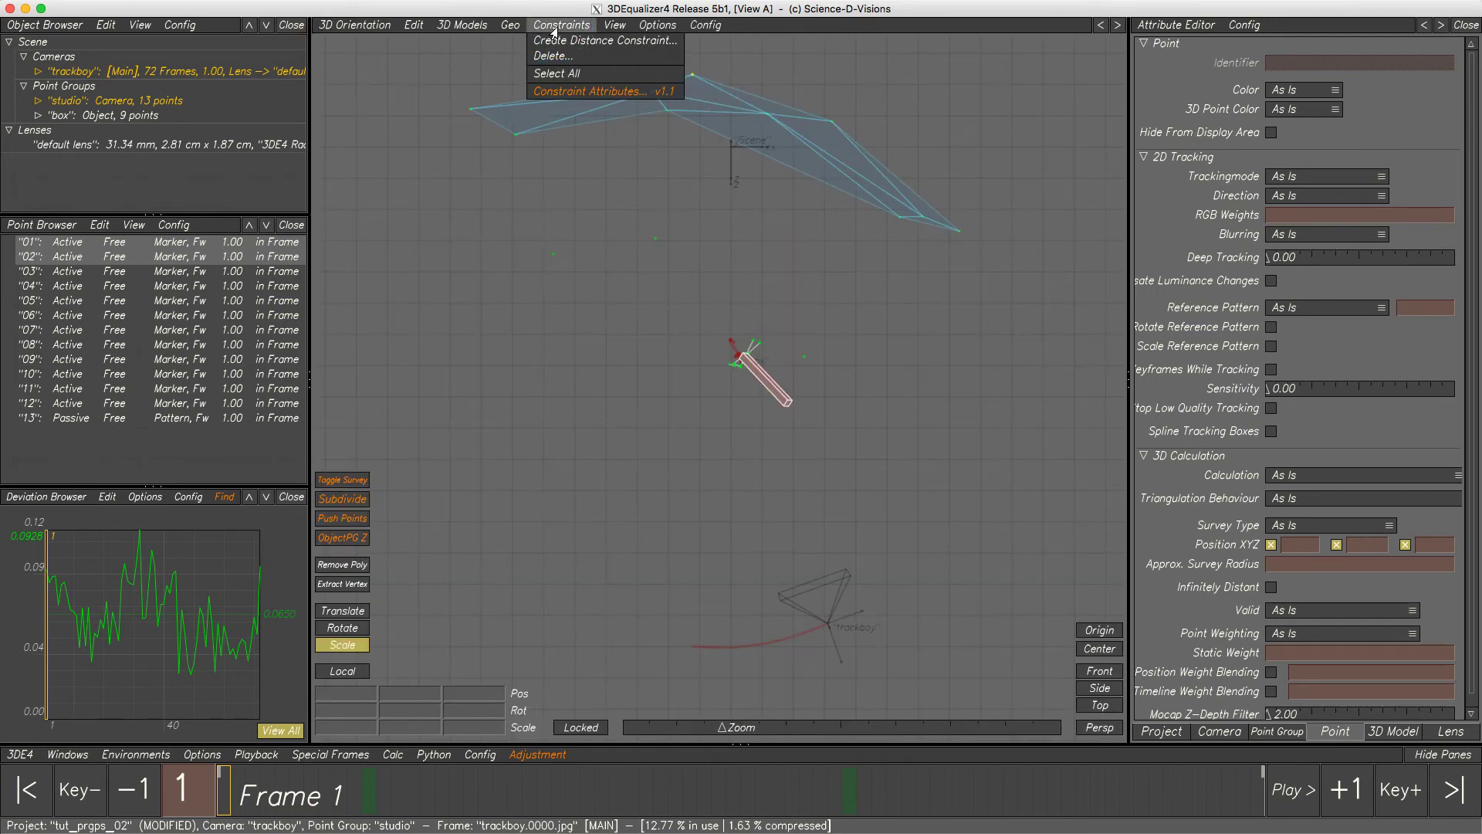
click(553, 43)
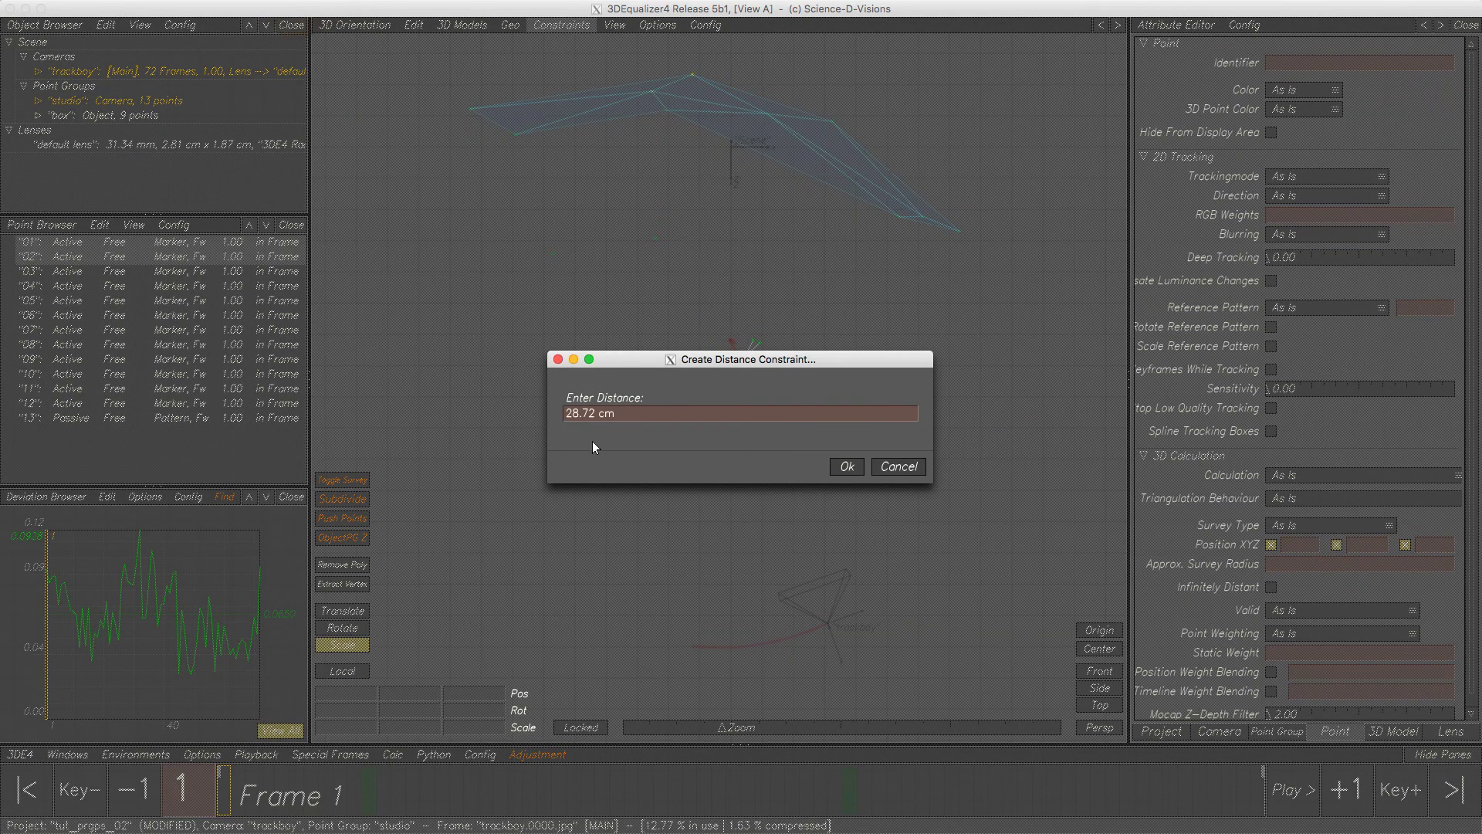
double_click(629, 413)
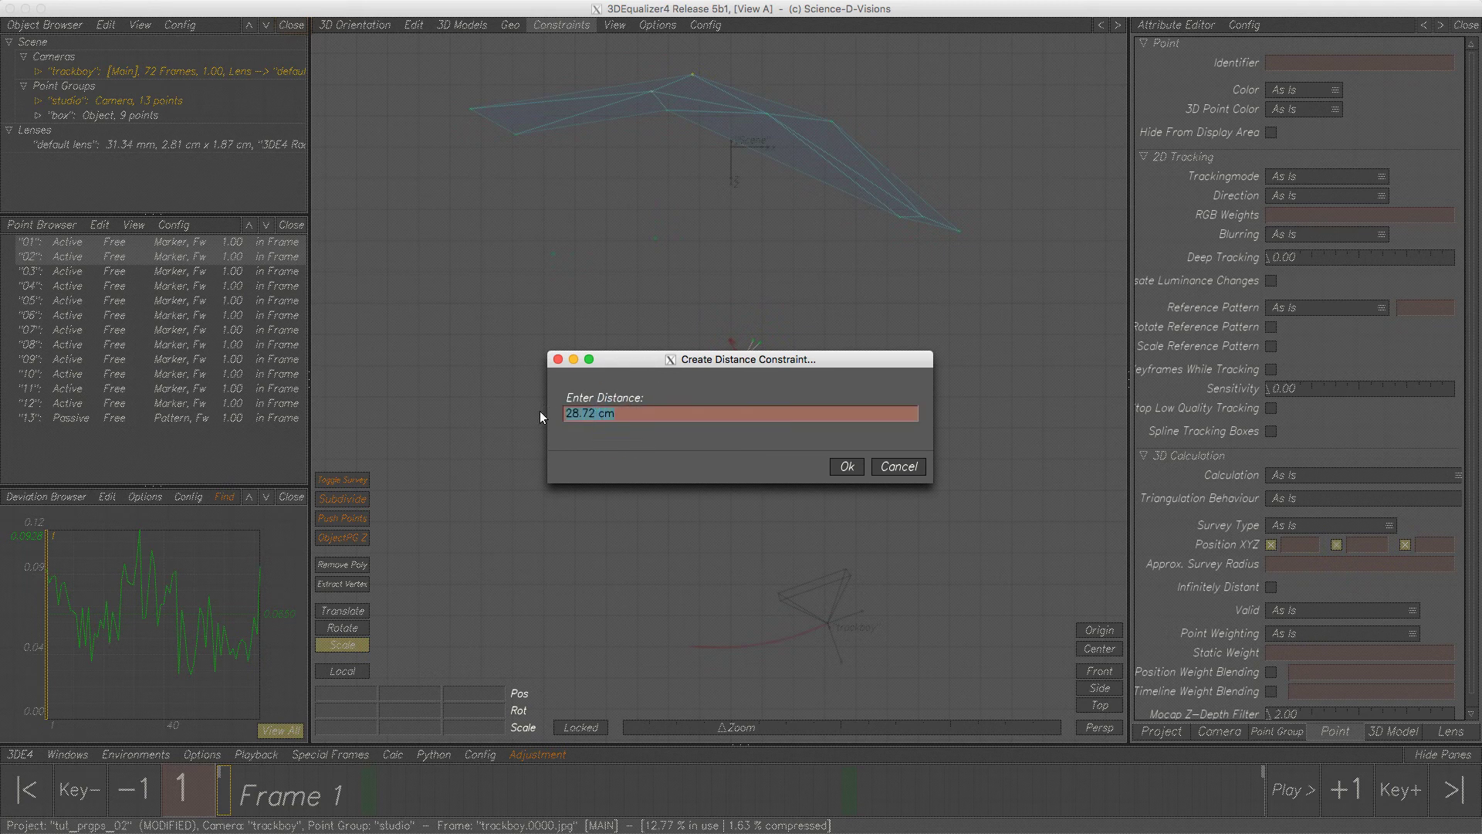
text(90.1)
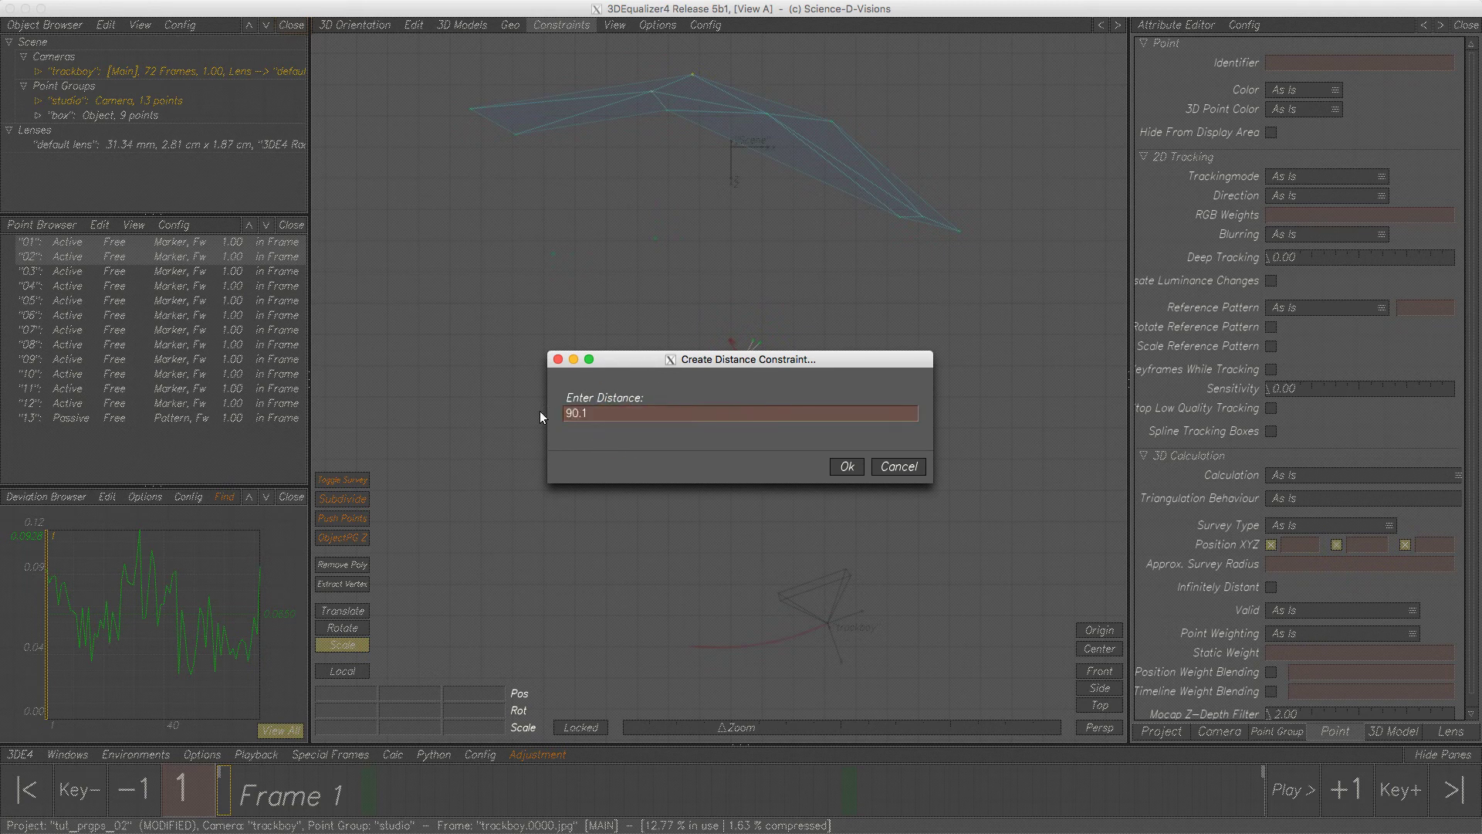
click(845, 466)
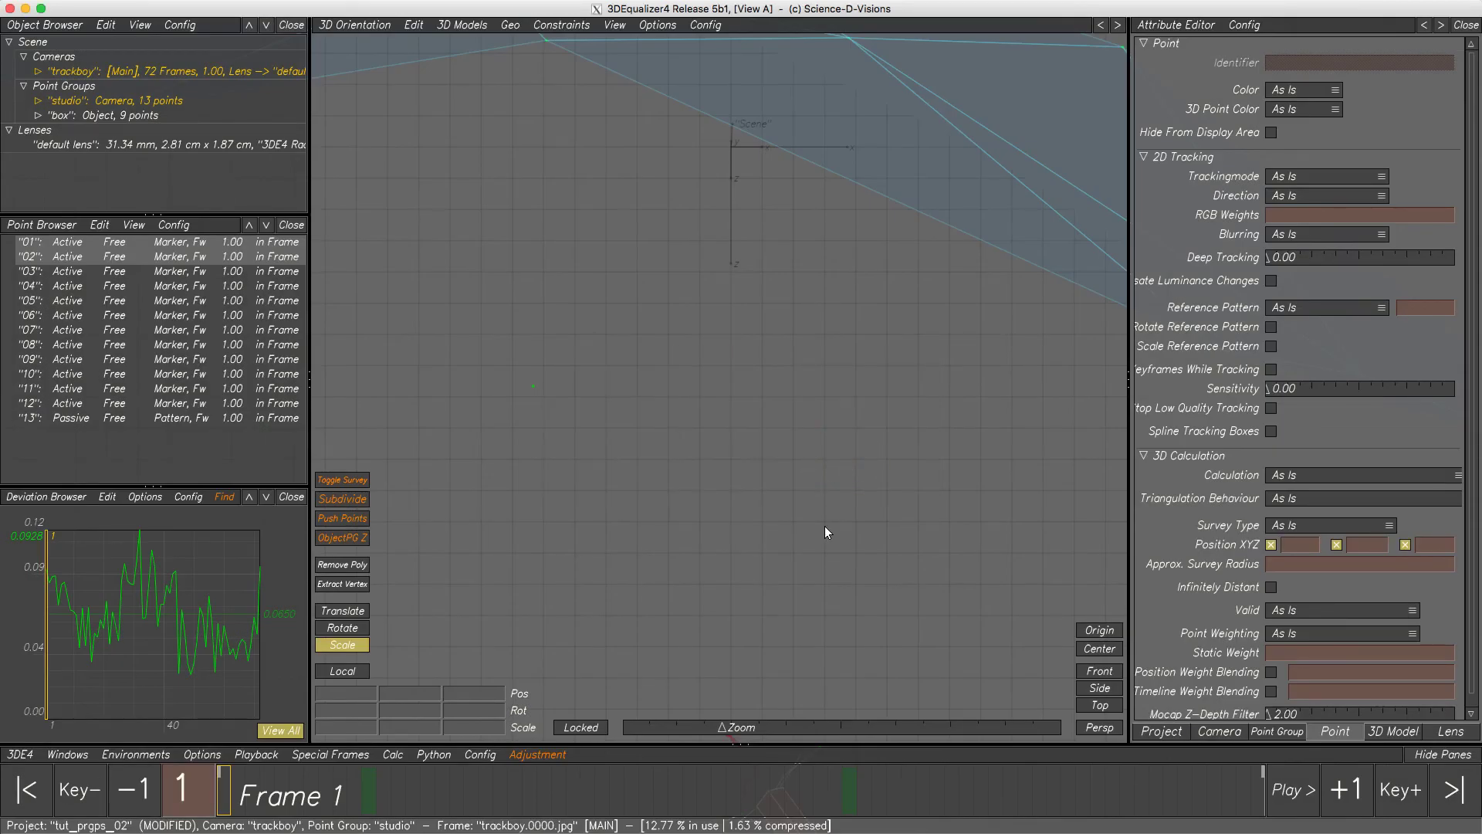
Inspect the constrained studio geometry, box and camera path from several angles in 3D Orientation, and clear the point selection
drag(826, 523, 672, 430)
alt+right_drag(672, 431, 633, 463)
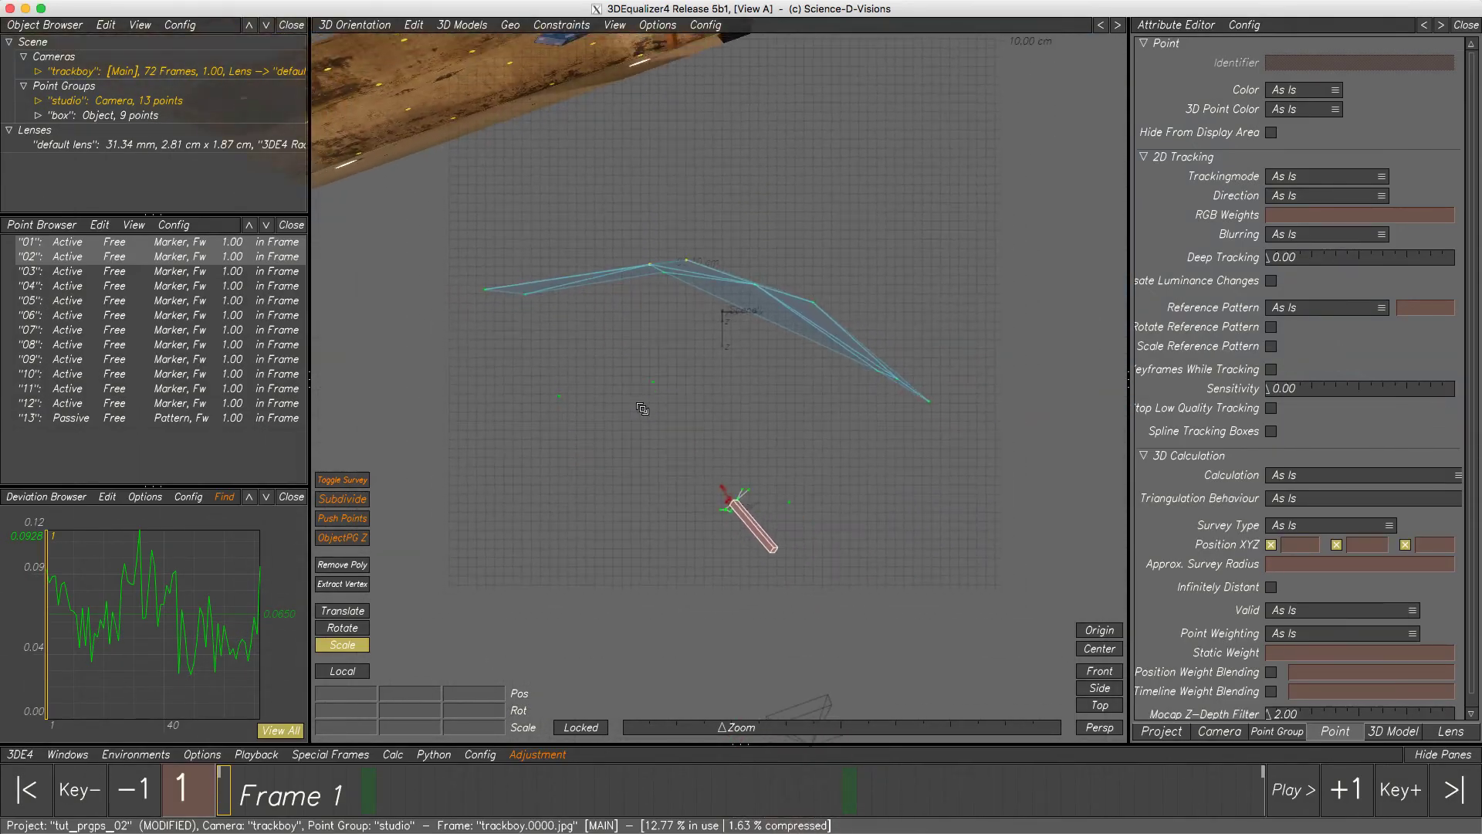
alt+middle_drag(633, 468, 645, 354)
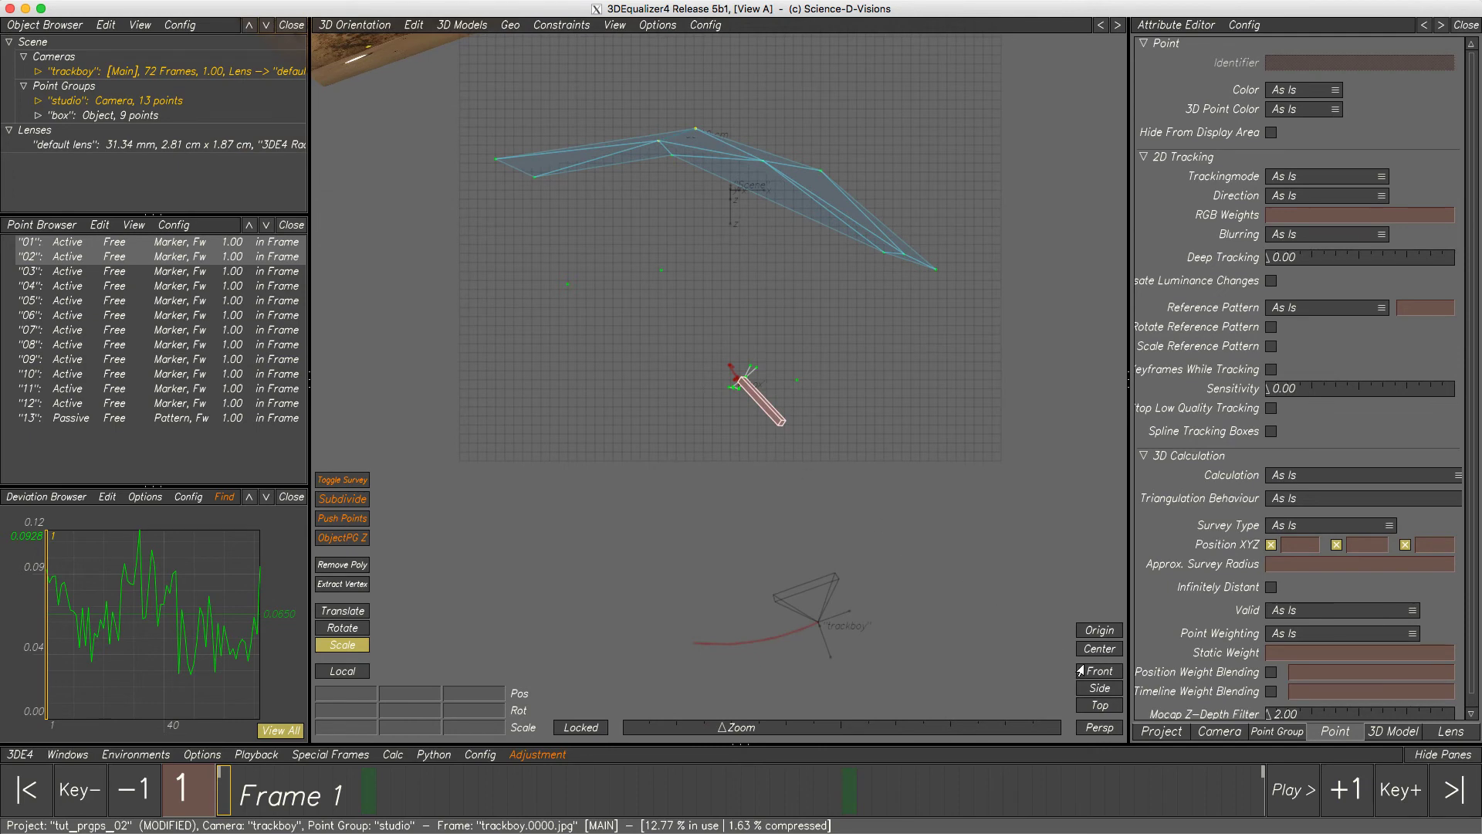
click(1099, 648)
click(726, 377)
alt+drag(731, 383, 903, 427)
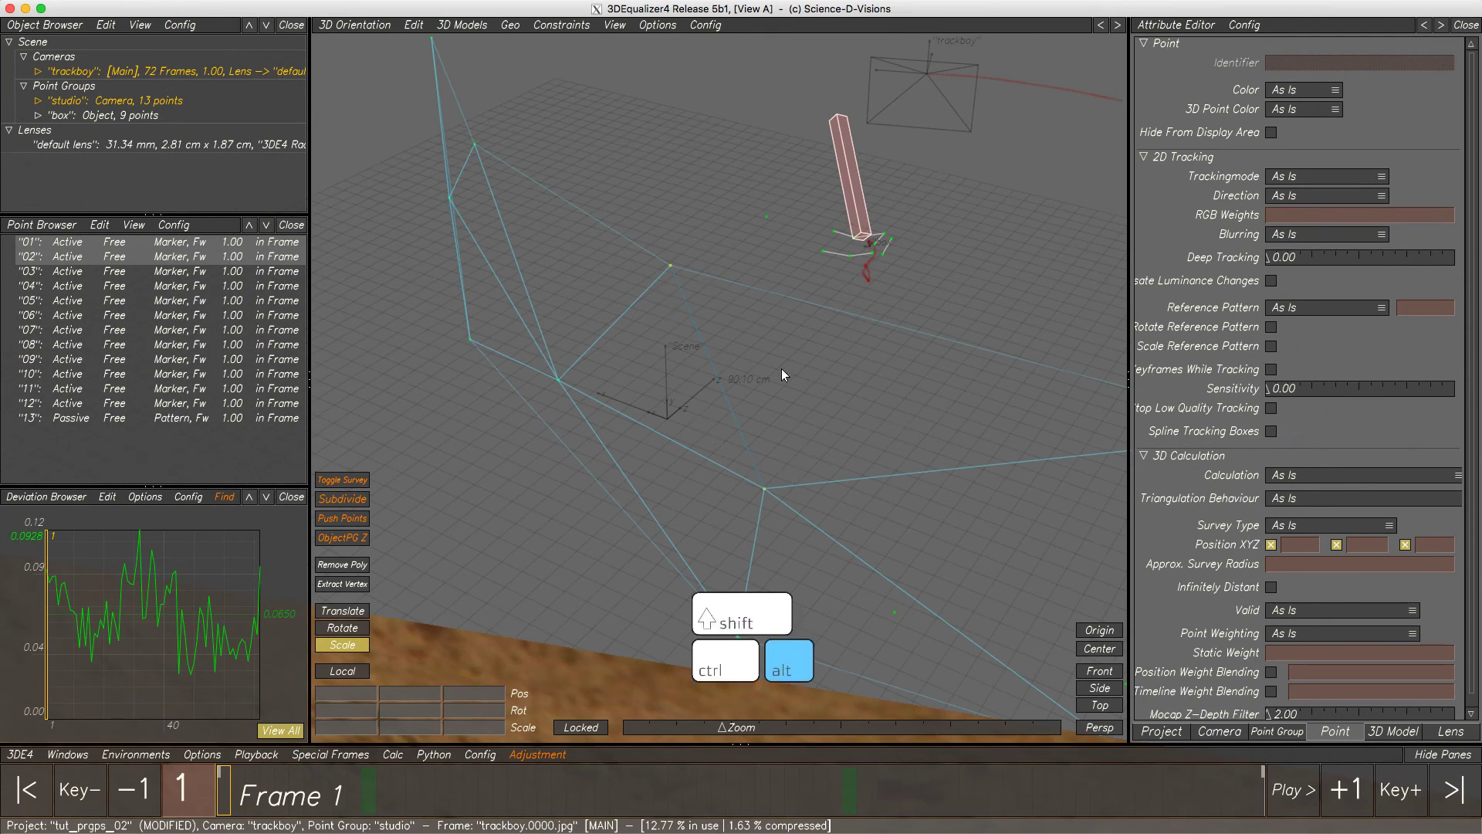
alt+drag(781, 374, 682, 456)
click(1096, 630)
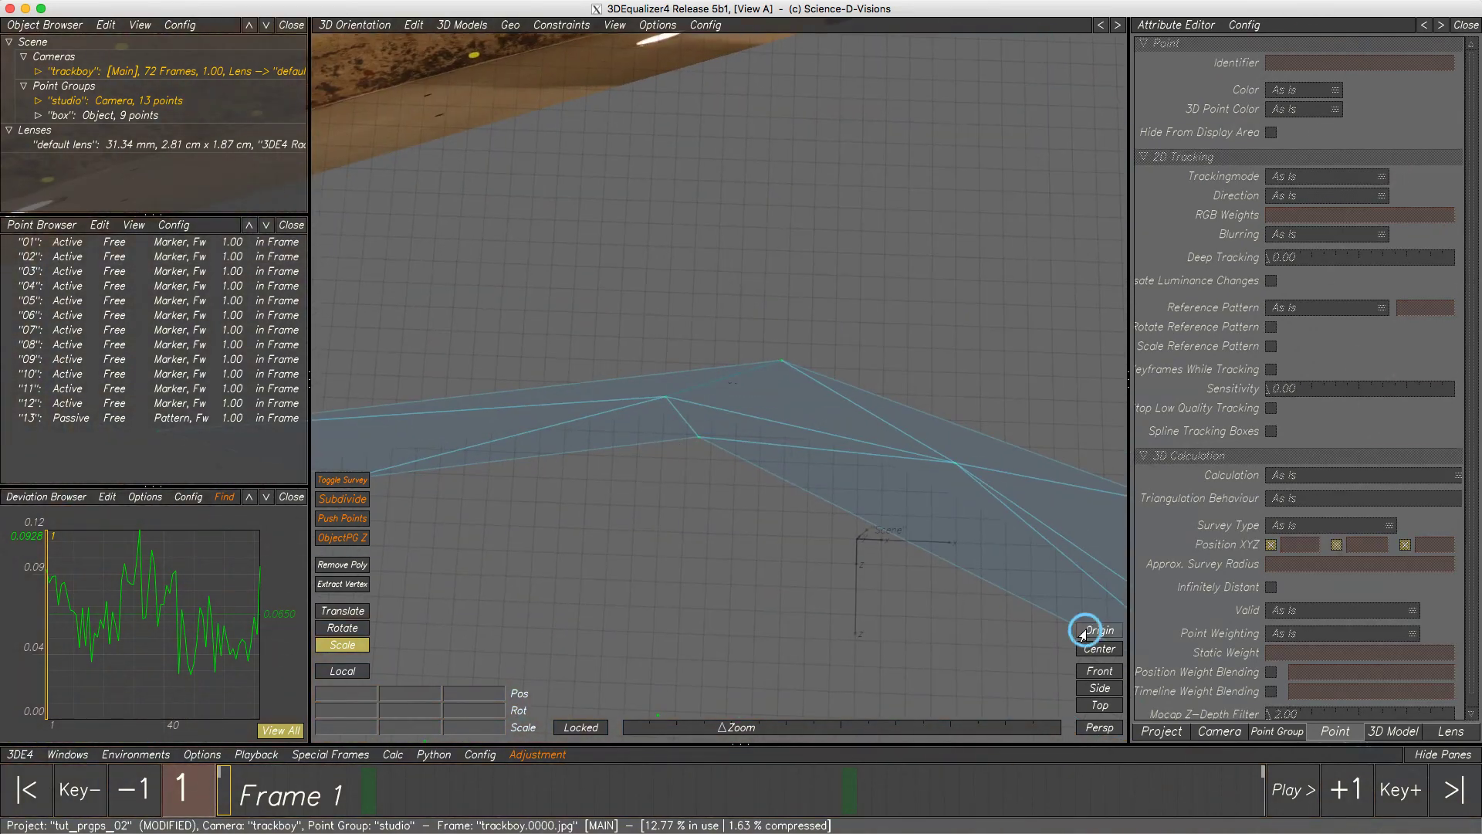
alt+drag(911, 586, 618, 288)
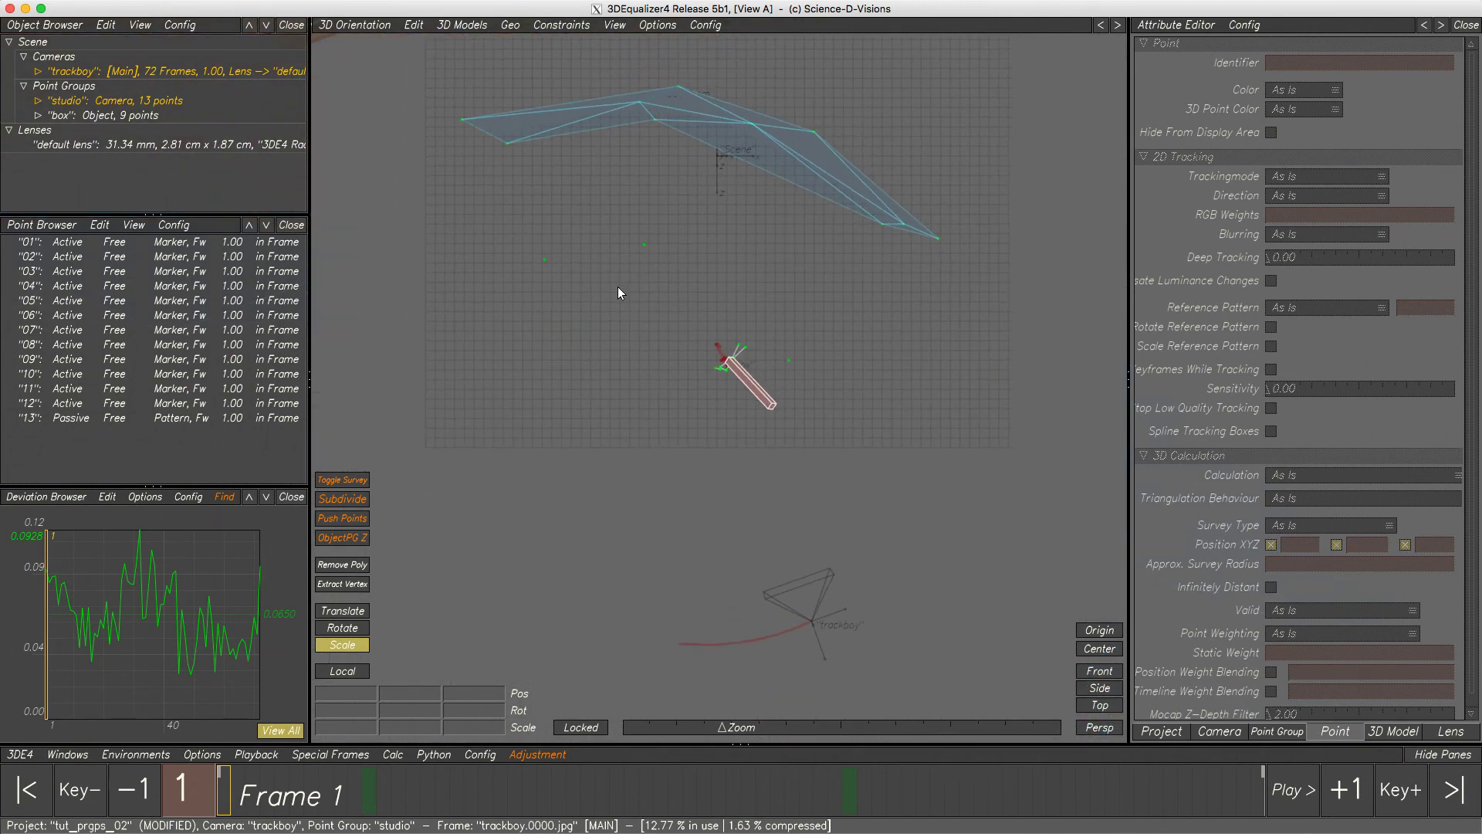
Select the Scene node, shrink its manipulator and try to scale the whole scene against the studio distance constraint
click(38, 44)
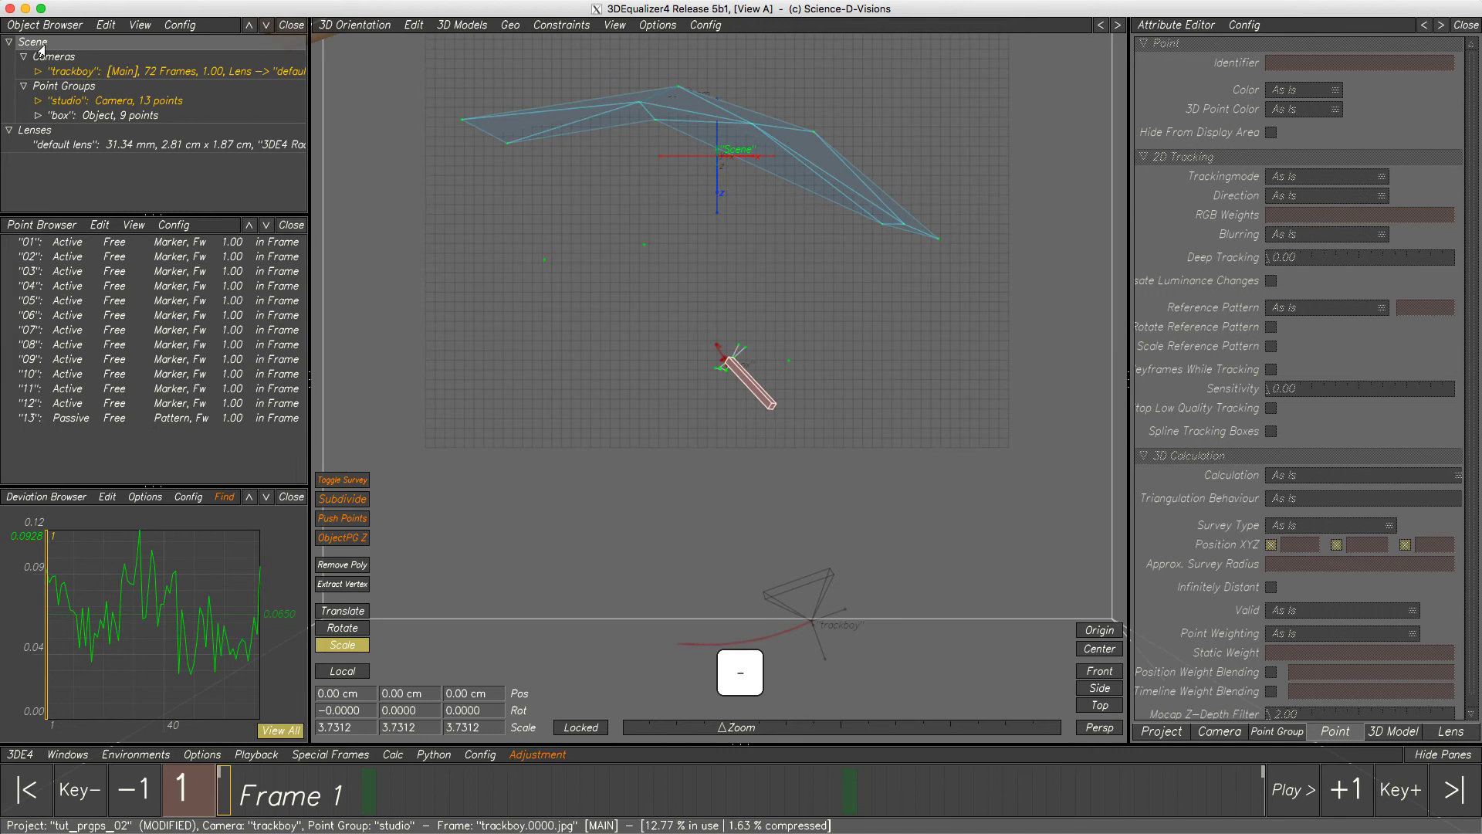
key(minus)
key(minus)
key(minus)
key(minus)
key(minus)
key(minus)
key(minus)
key(minus)
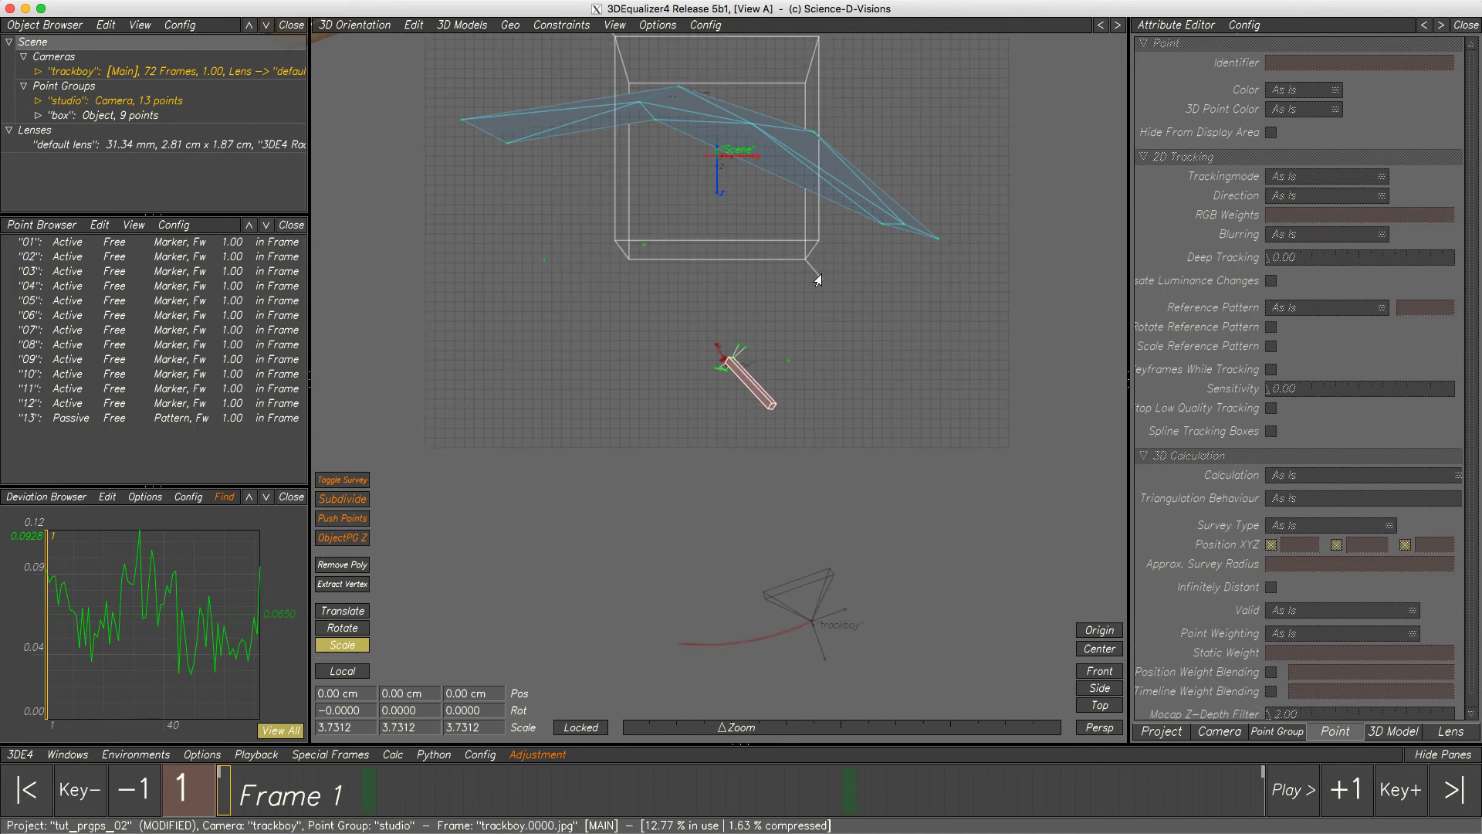
drag(818, 279, 799, 322)
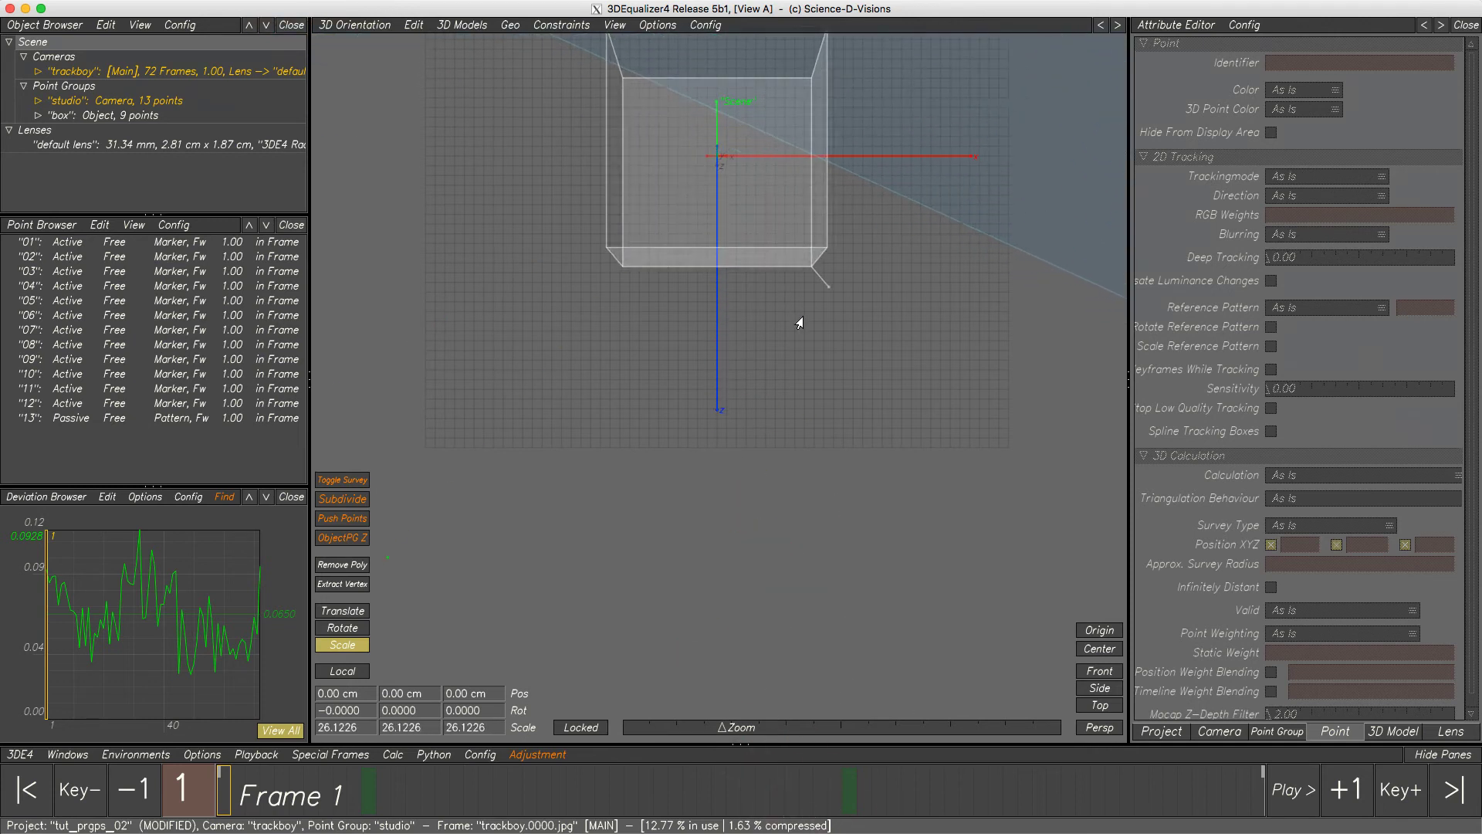
key(ctrl+z)
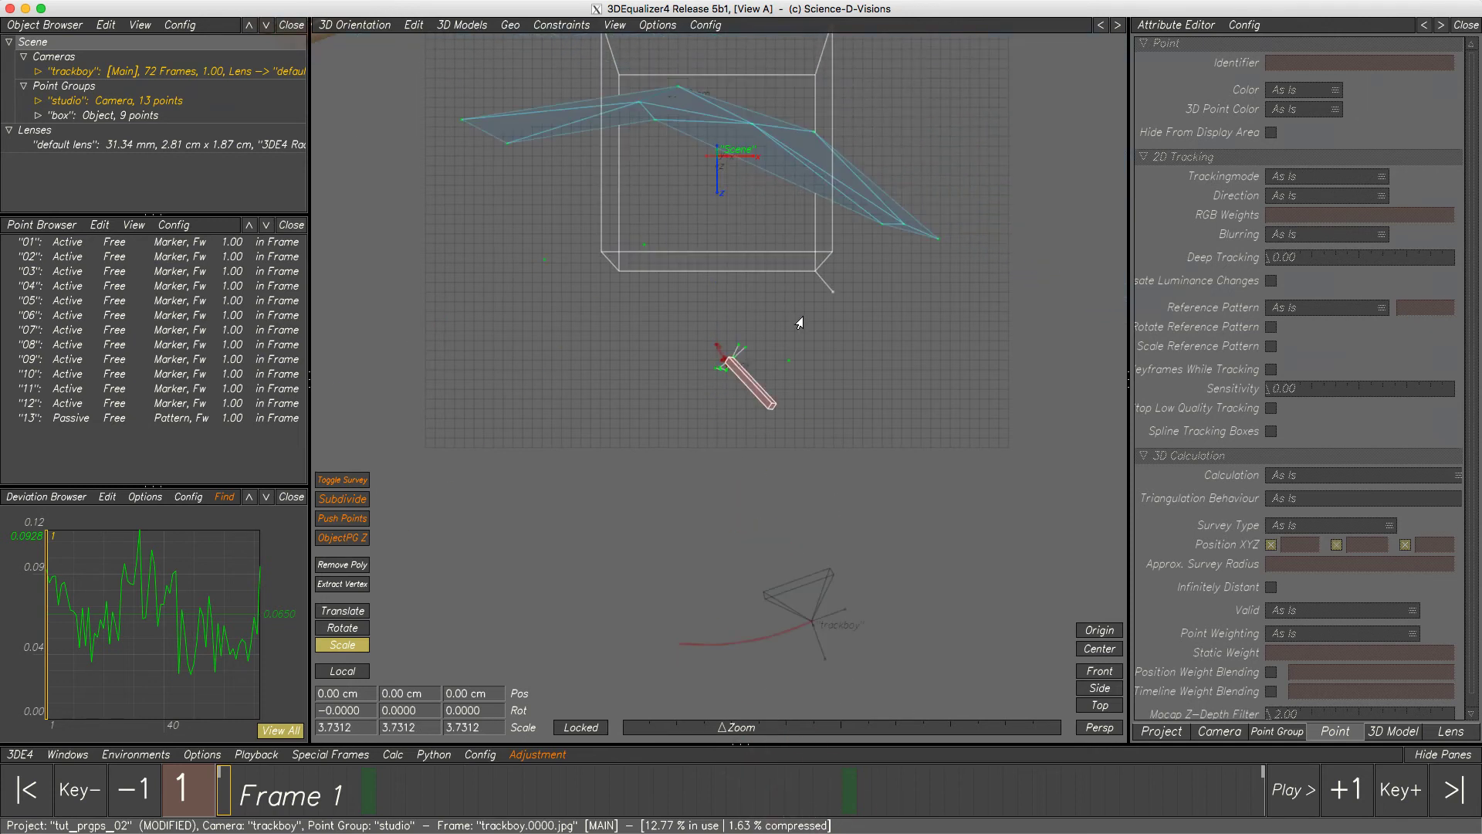
Select the box point group and scale it to about 0.0976 in the 3D Orientation view
click(138, 116)
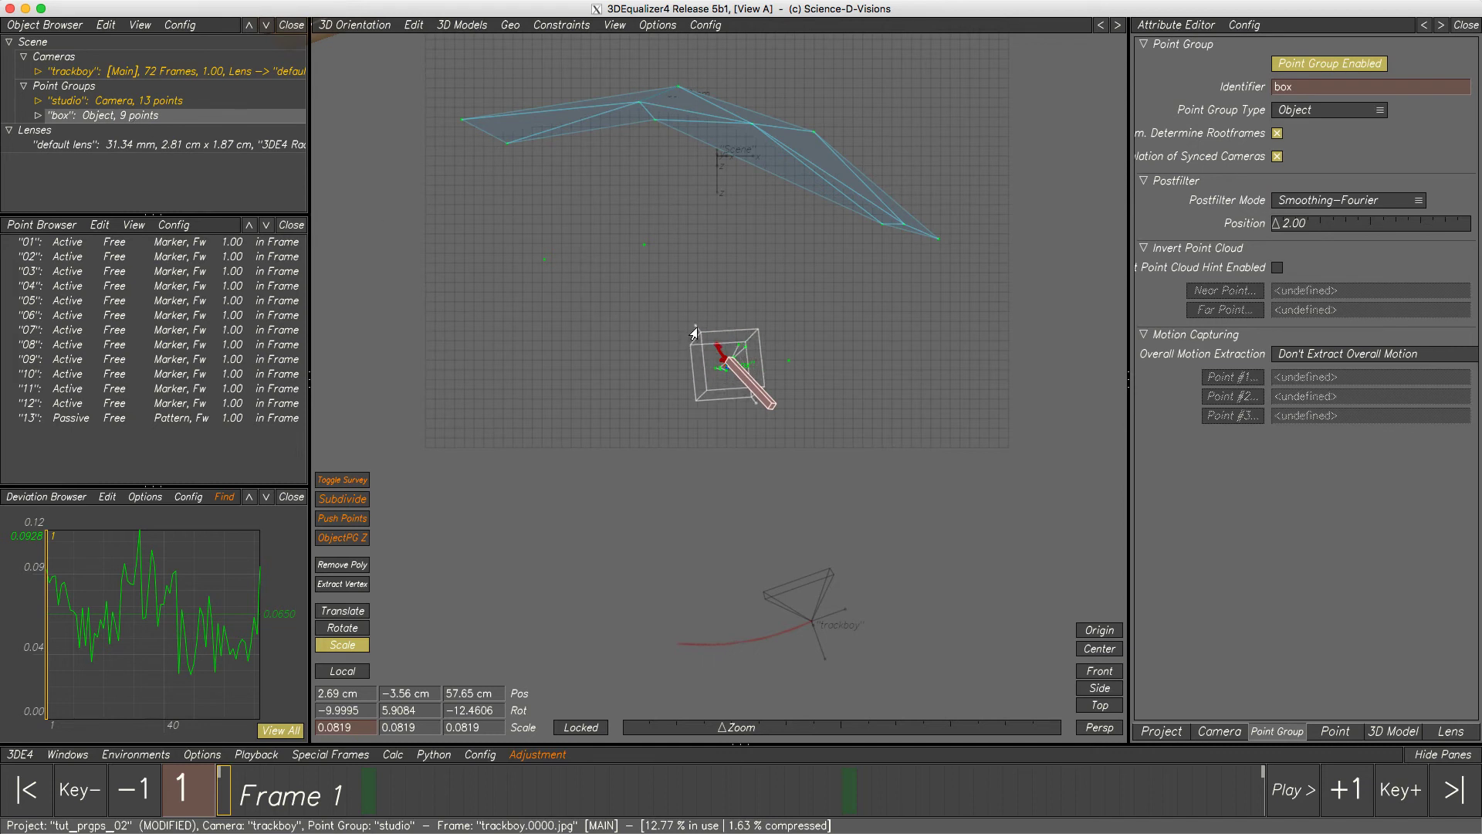
mouse_move(693, 334)
mouse_down()
mouse_move(683, 282)
mouse_move(697, 349)
mouse_move(691, 323)
mouse_up()
Make box the current point group and select its points 03 and 01 in the Manual Tracking view
click(345, 30)
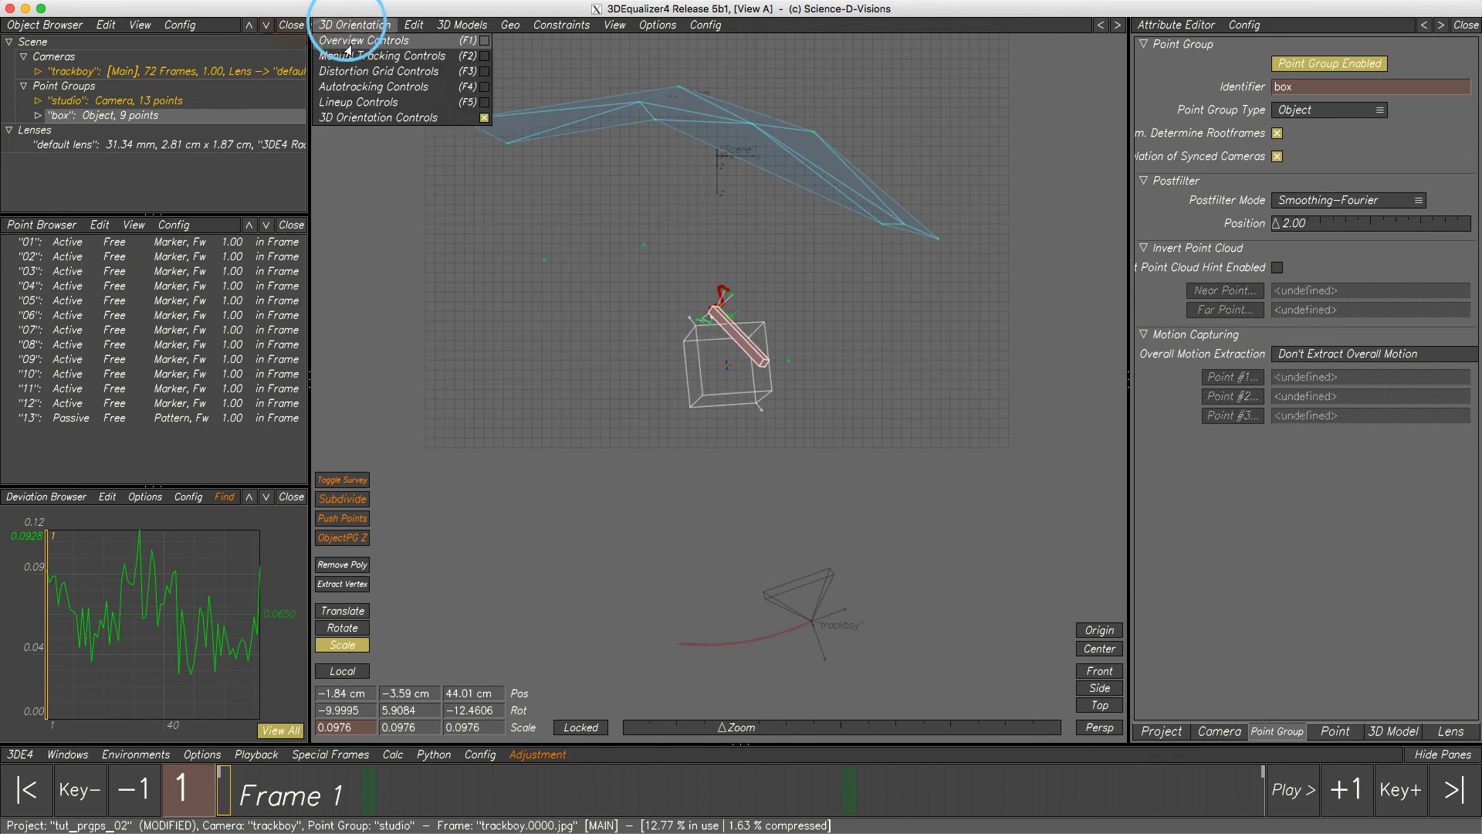
click(348, 55)
right_click(130, 120)
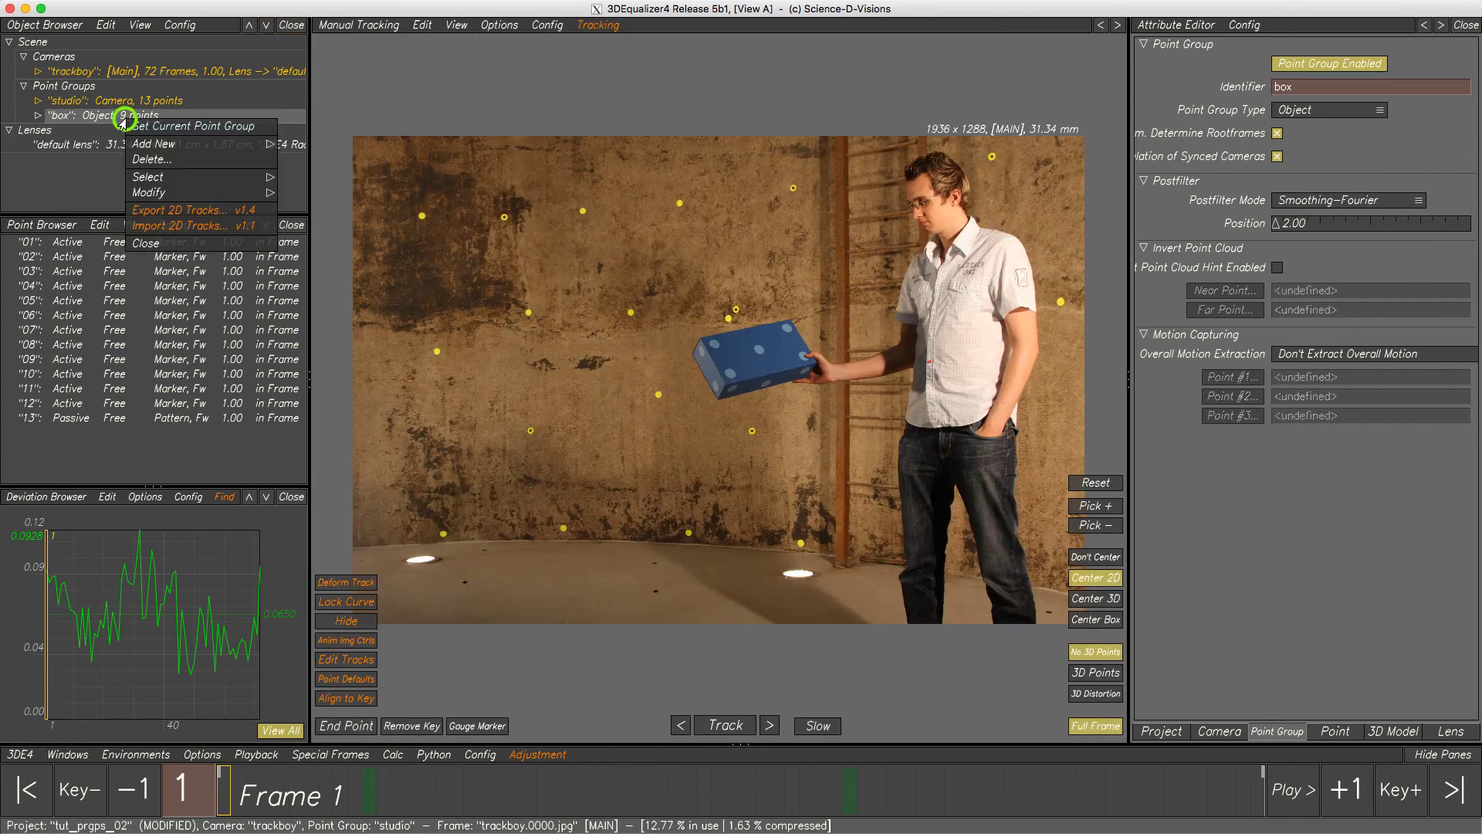
click(144, 133)
ctrl+right_drag(740, 354, 693, 500)
shift+click(591, 272)
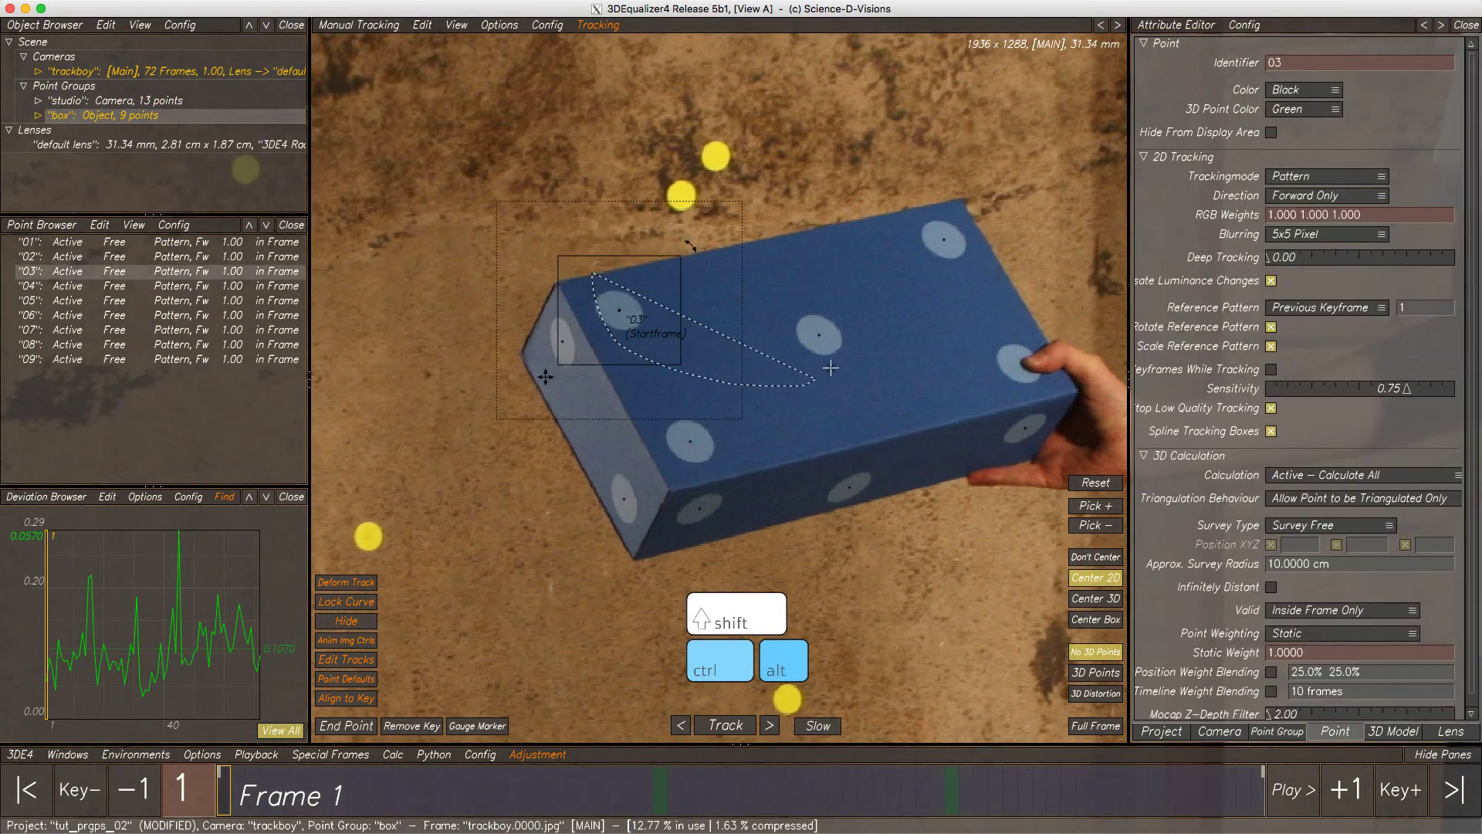
shift+click(843, 289)
Create a distance constraint of 16.8 between the two selected box points in 3D Orientation
key(F6)
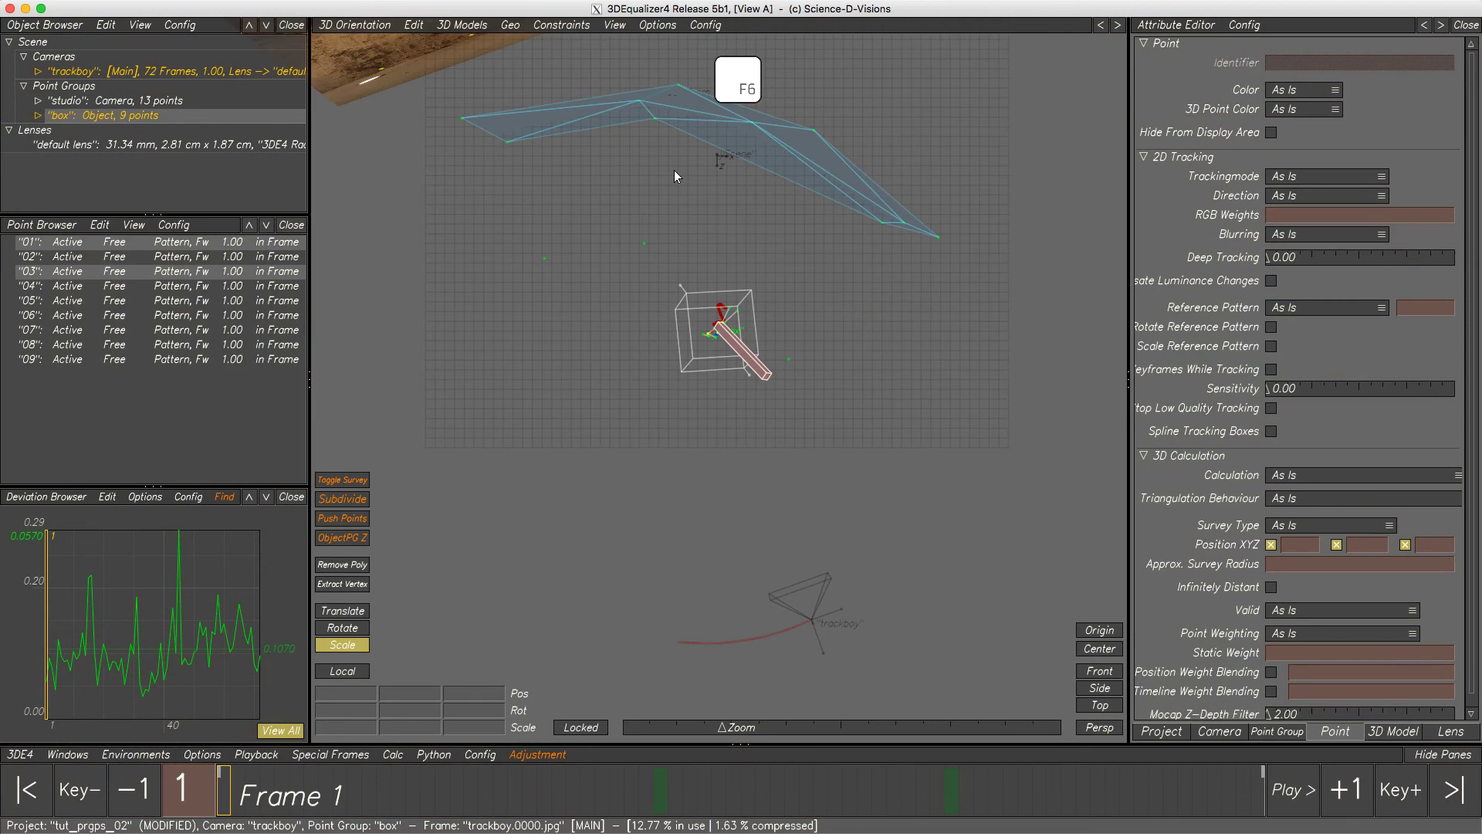
click(561, 25)
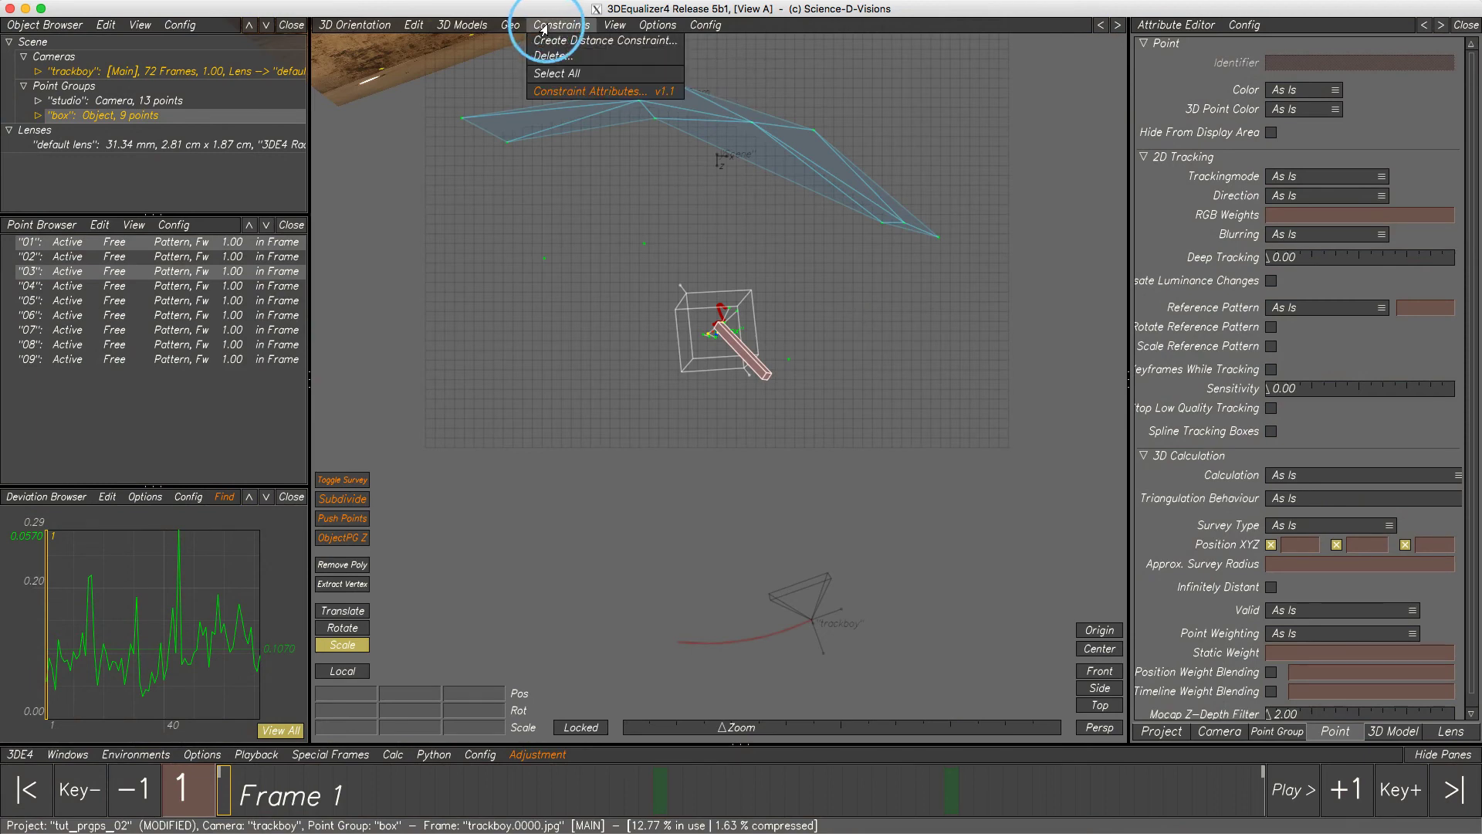
click(550, 40)
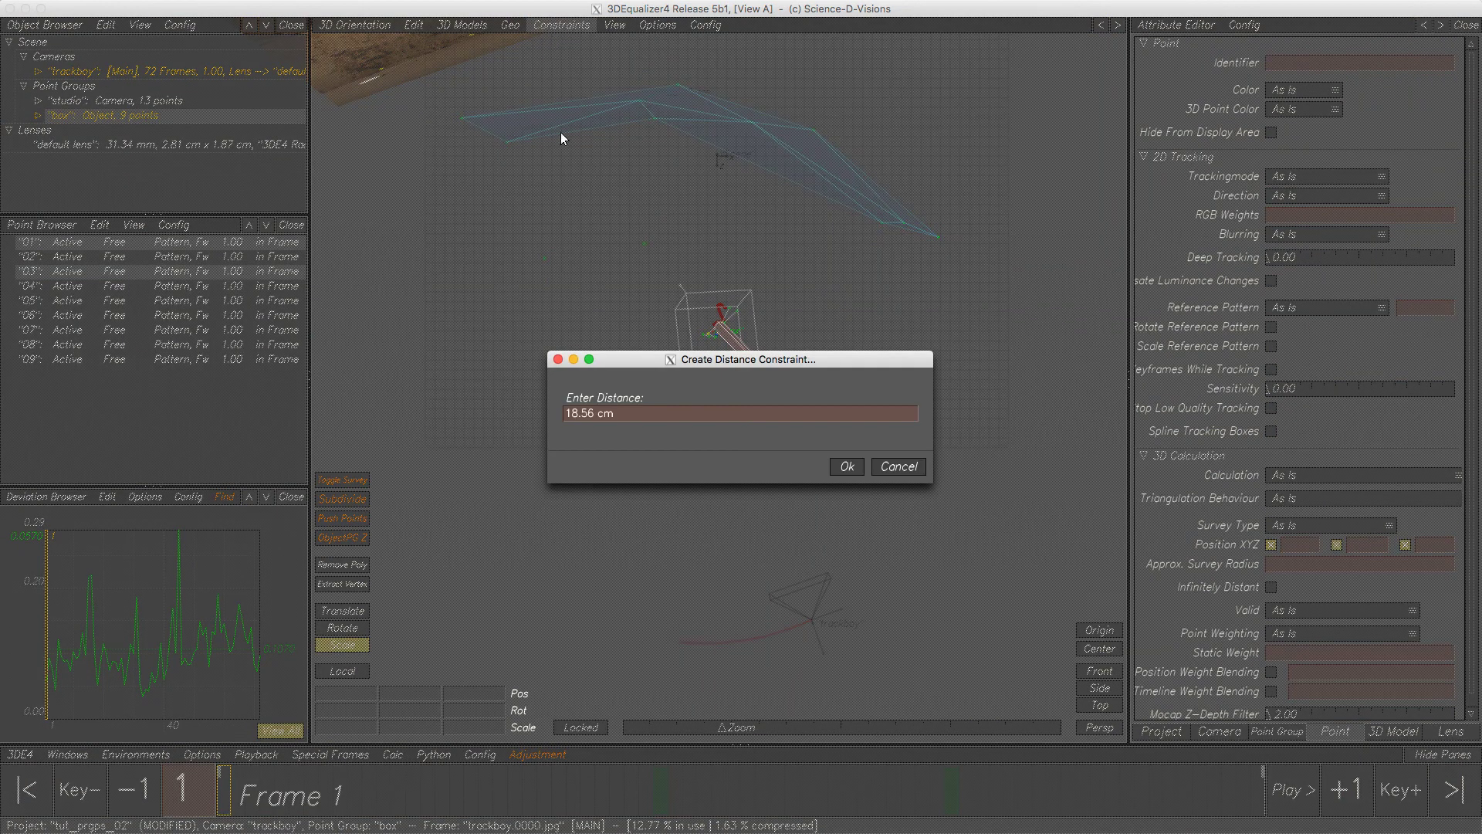
drag(645, 413, 534, 415)
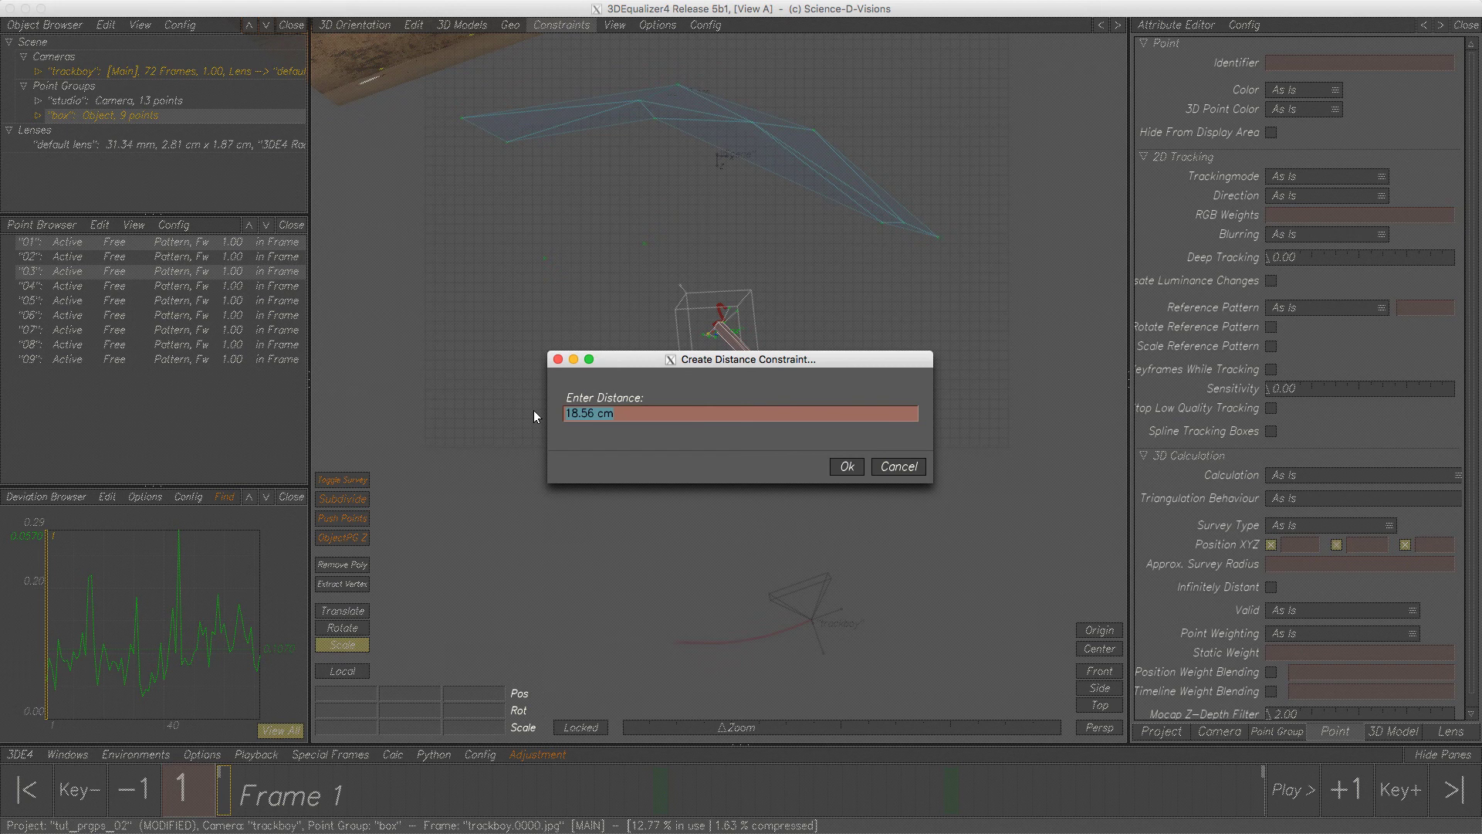
text(16.8)
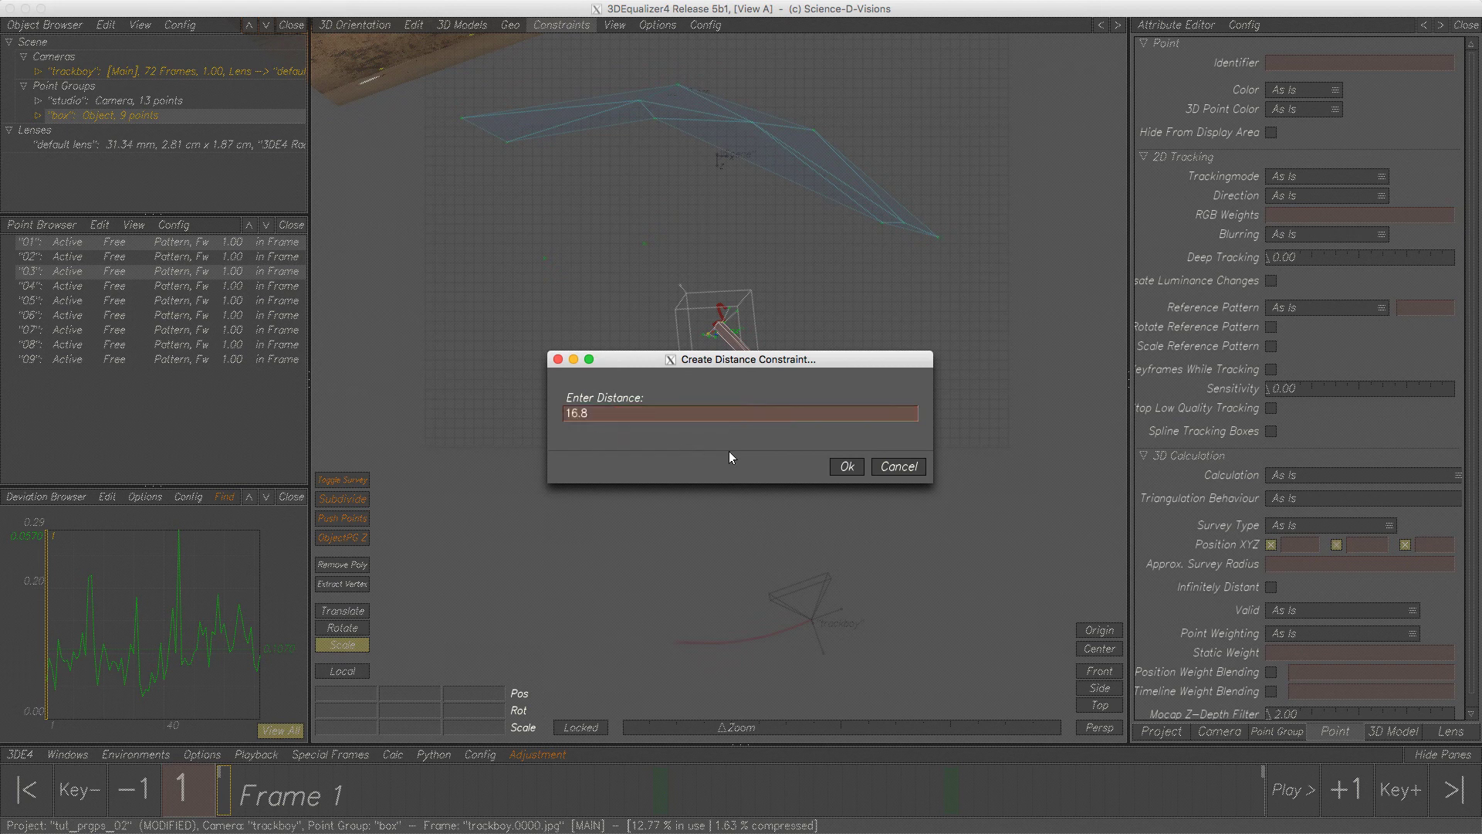
click(846, 467)
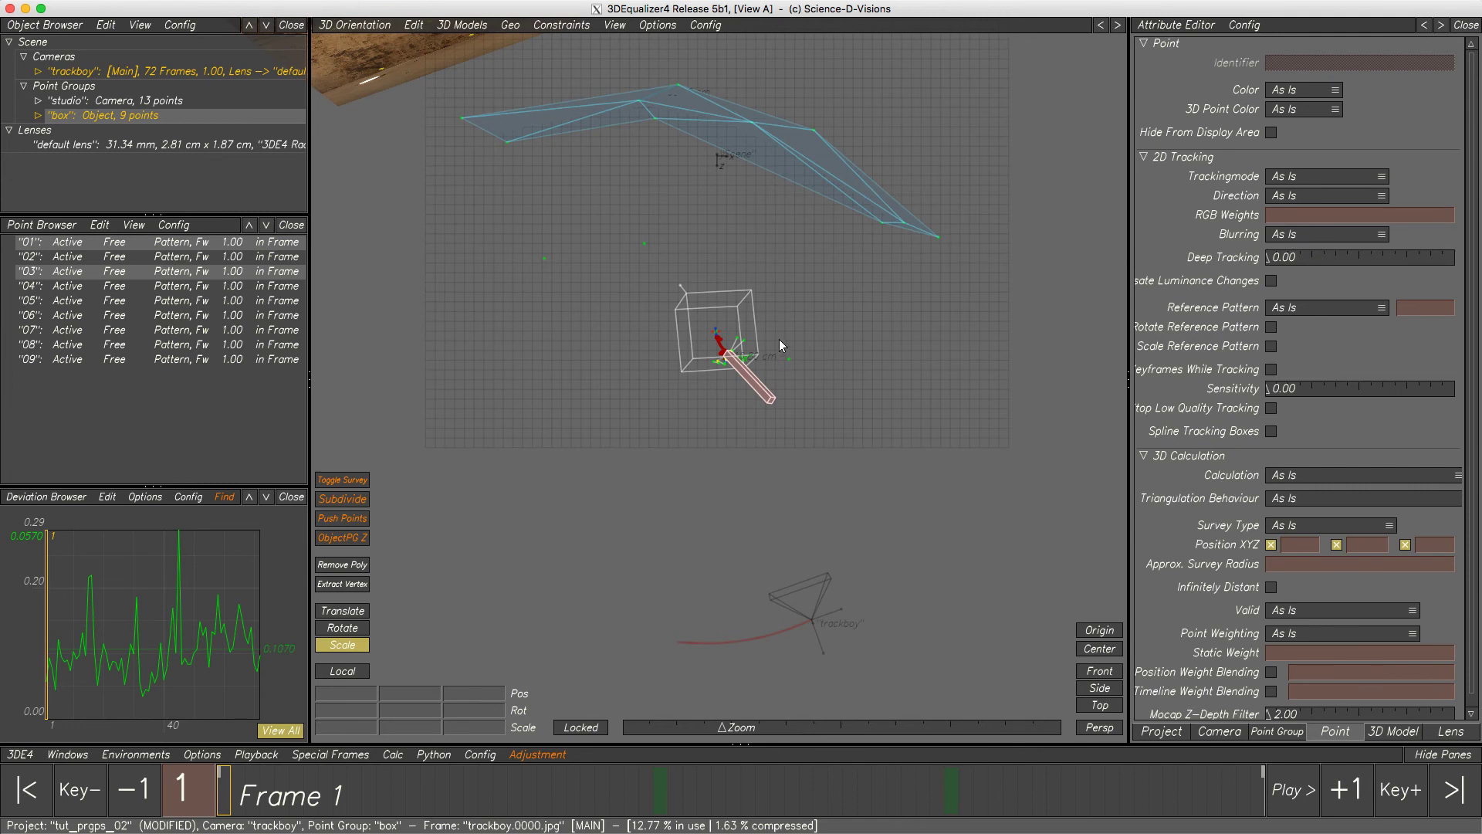
Try to scale the box point group against its distance constraint, and clear the selection
alt+right_drag(780, 340, 785, 460)
alt+middle_drag(785, 459, 708, 535)
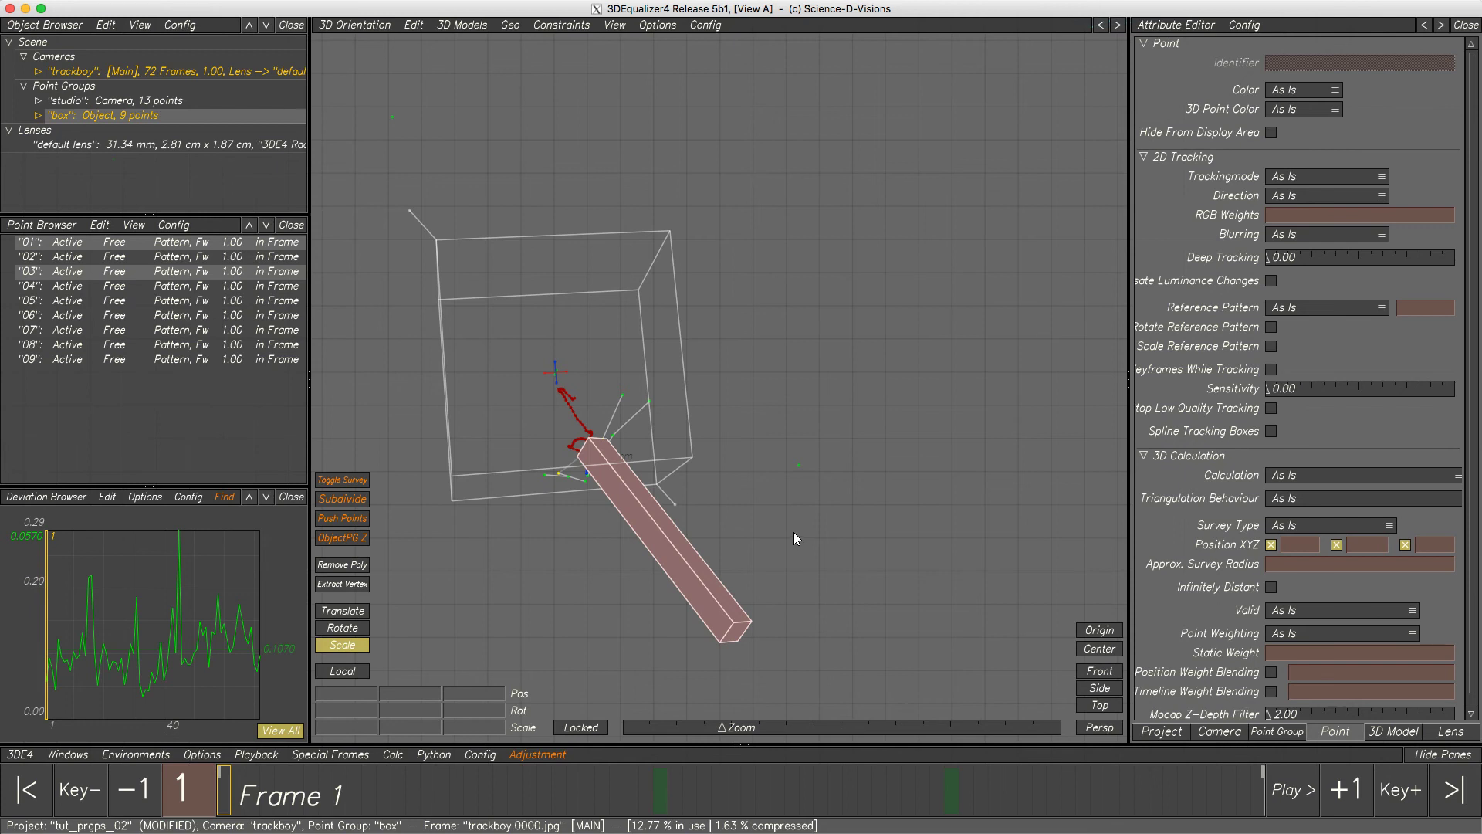
mouse_move(665, 498)
mouse_down()
mouse_move(755, 610)
mouse_move(634, 441)
mouse_move(685, 559)
mouse_move(679, 538)
mouse_up()
scroll(679, 538, down, 5)
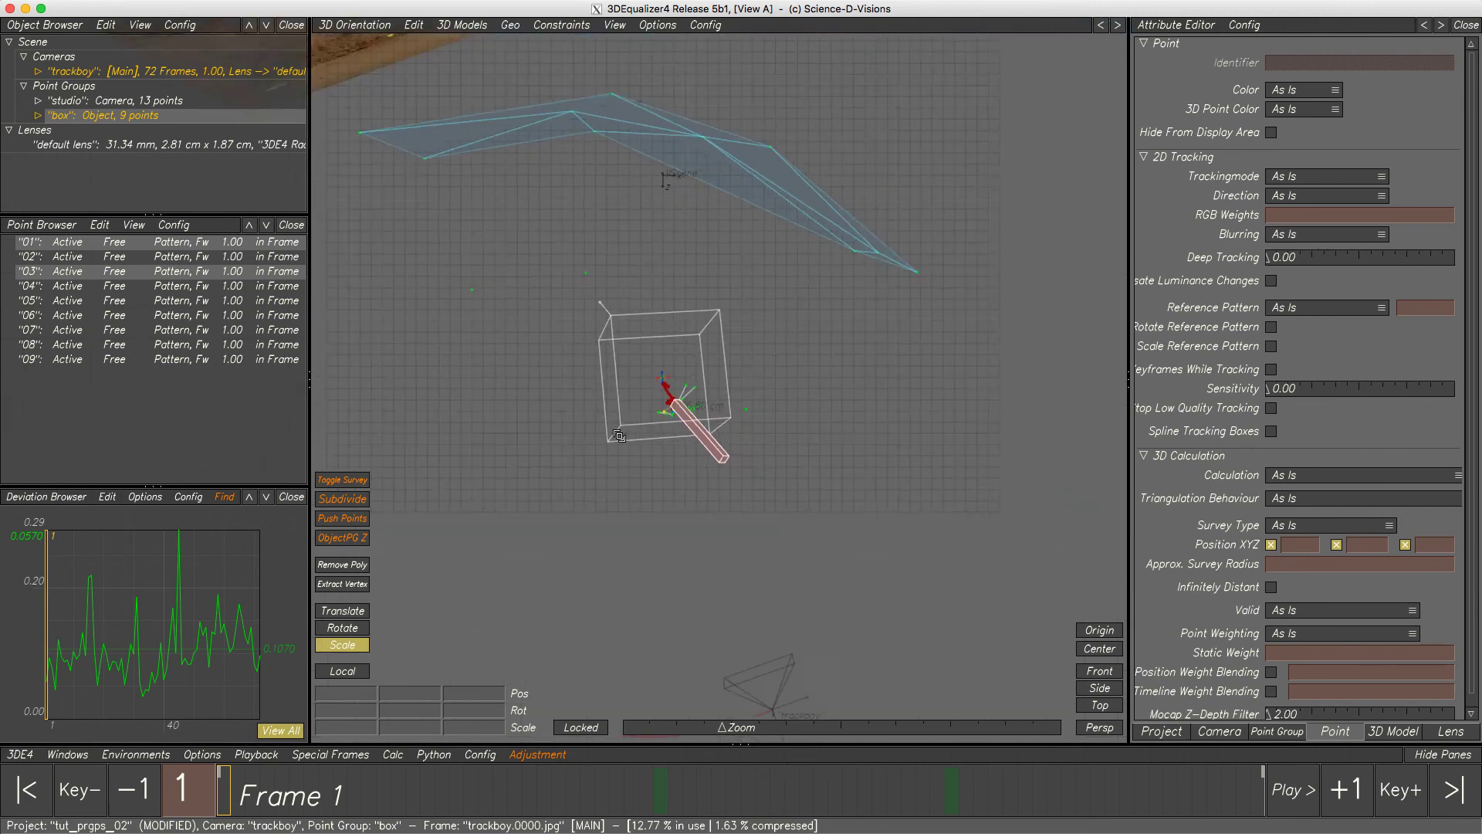
click(540, 424)
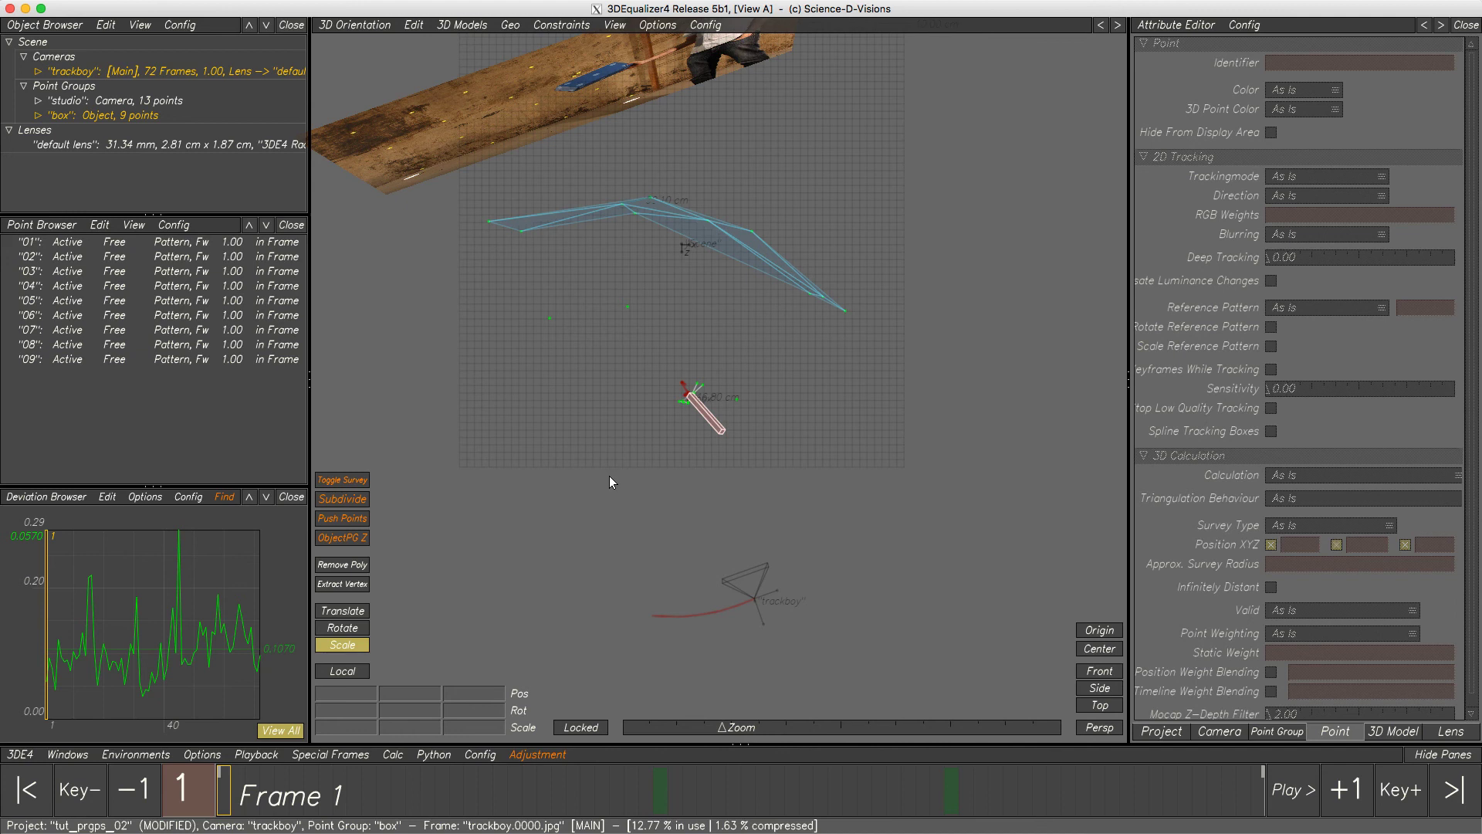
Show the shot in the Overview view with the side panes hidden, and check the frame caching options
click(380, 25)
click(381, 43)
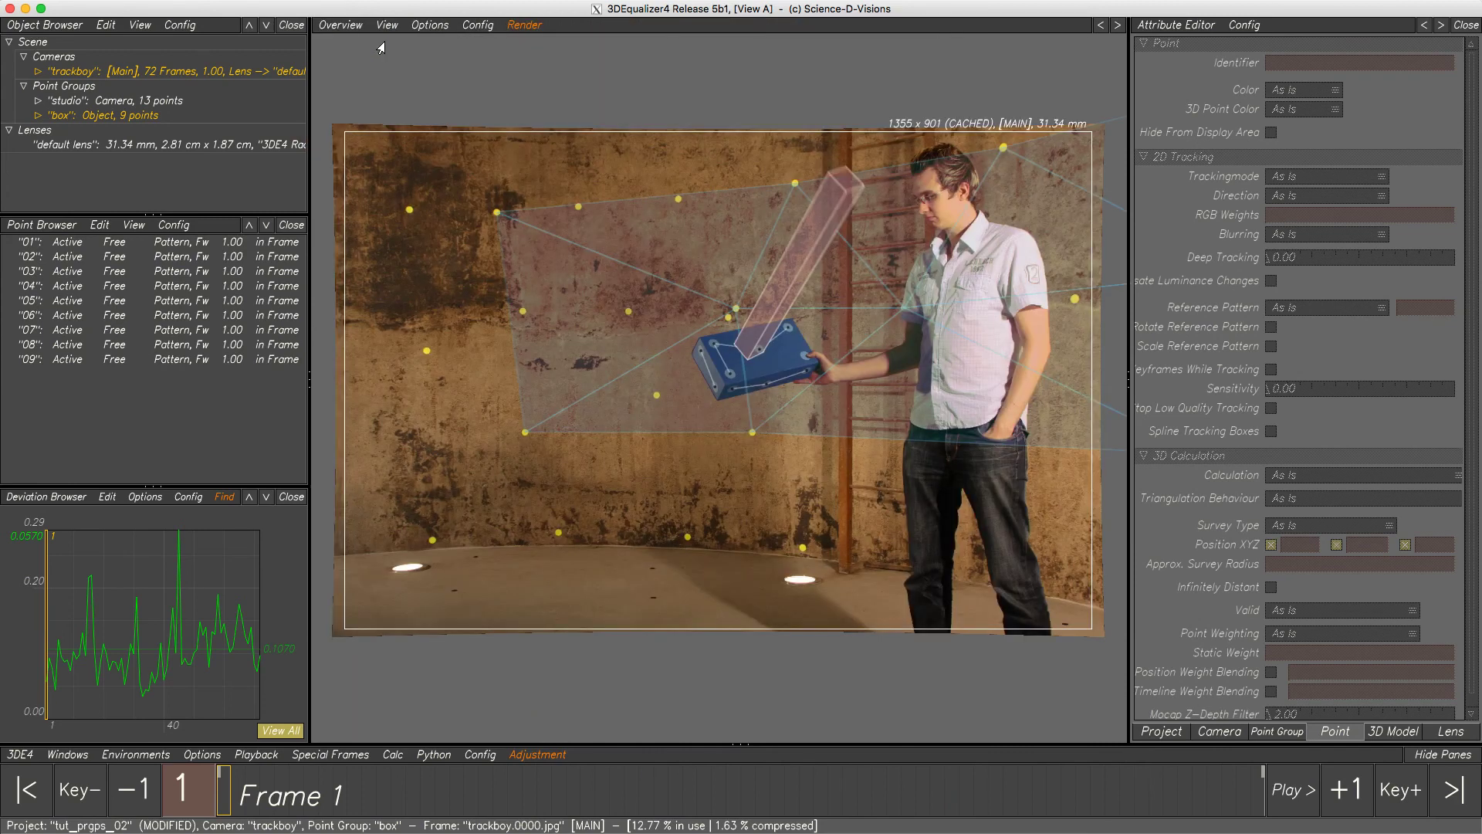
key(Tab)
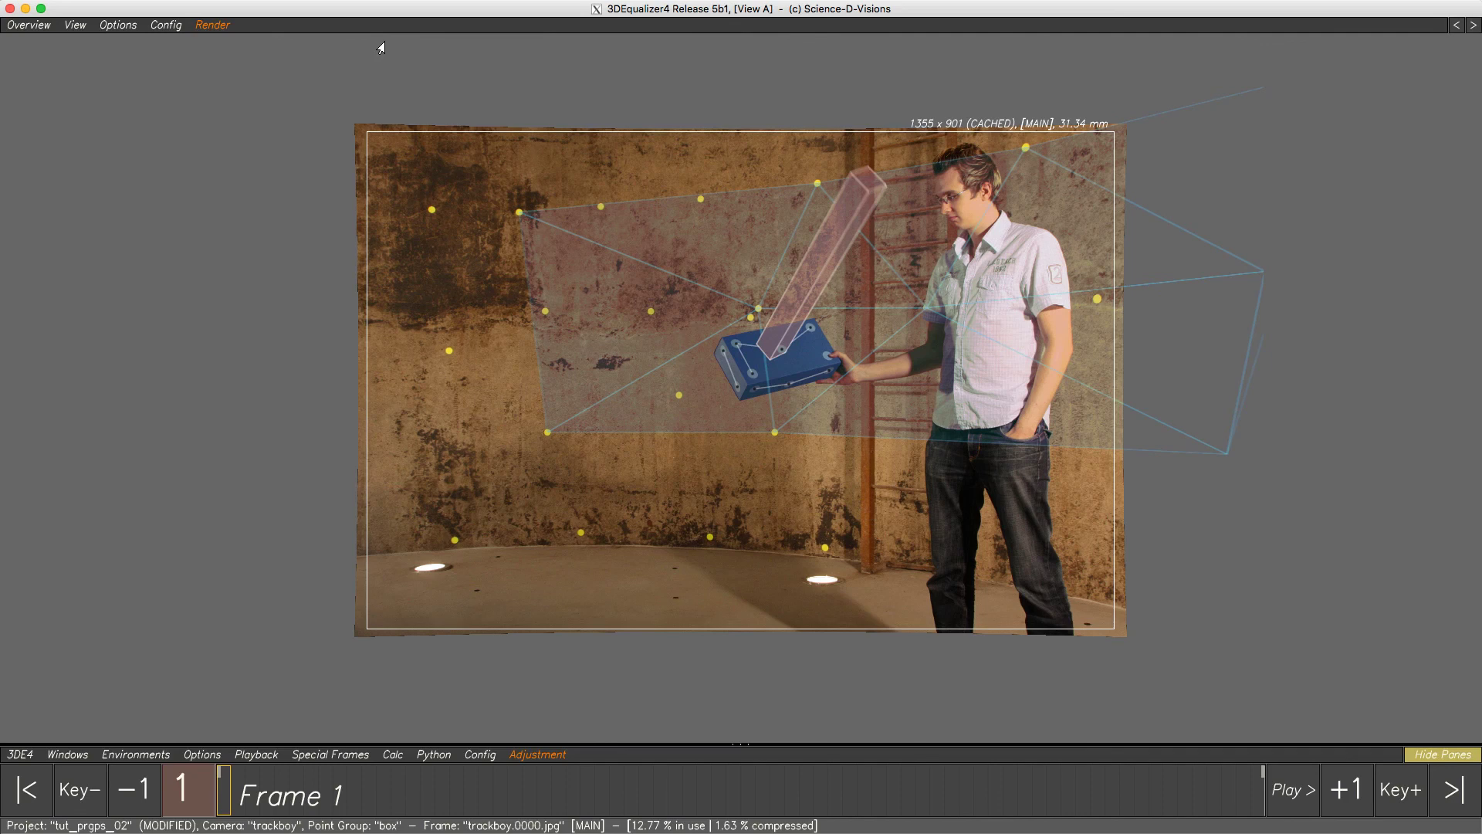
click(108, 25)
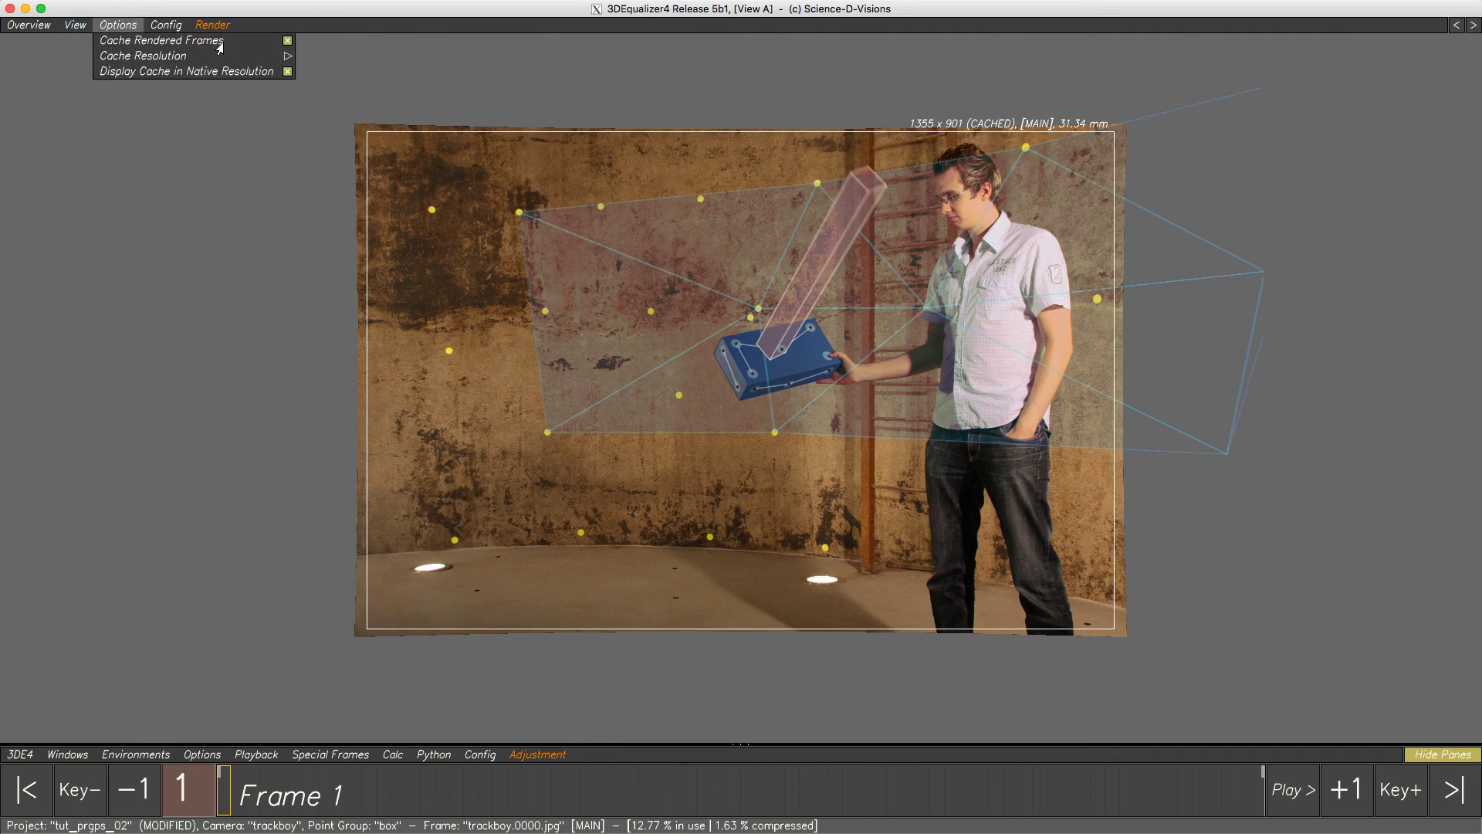
click(116, 25)
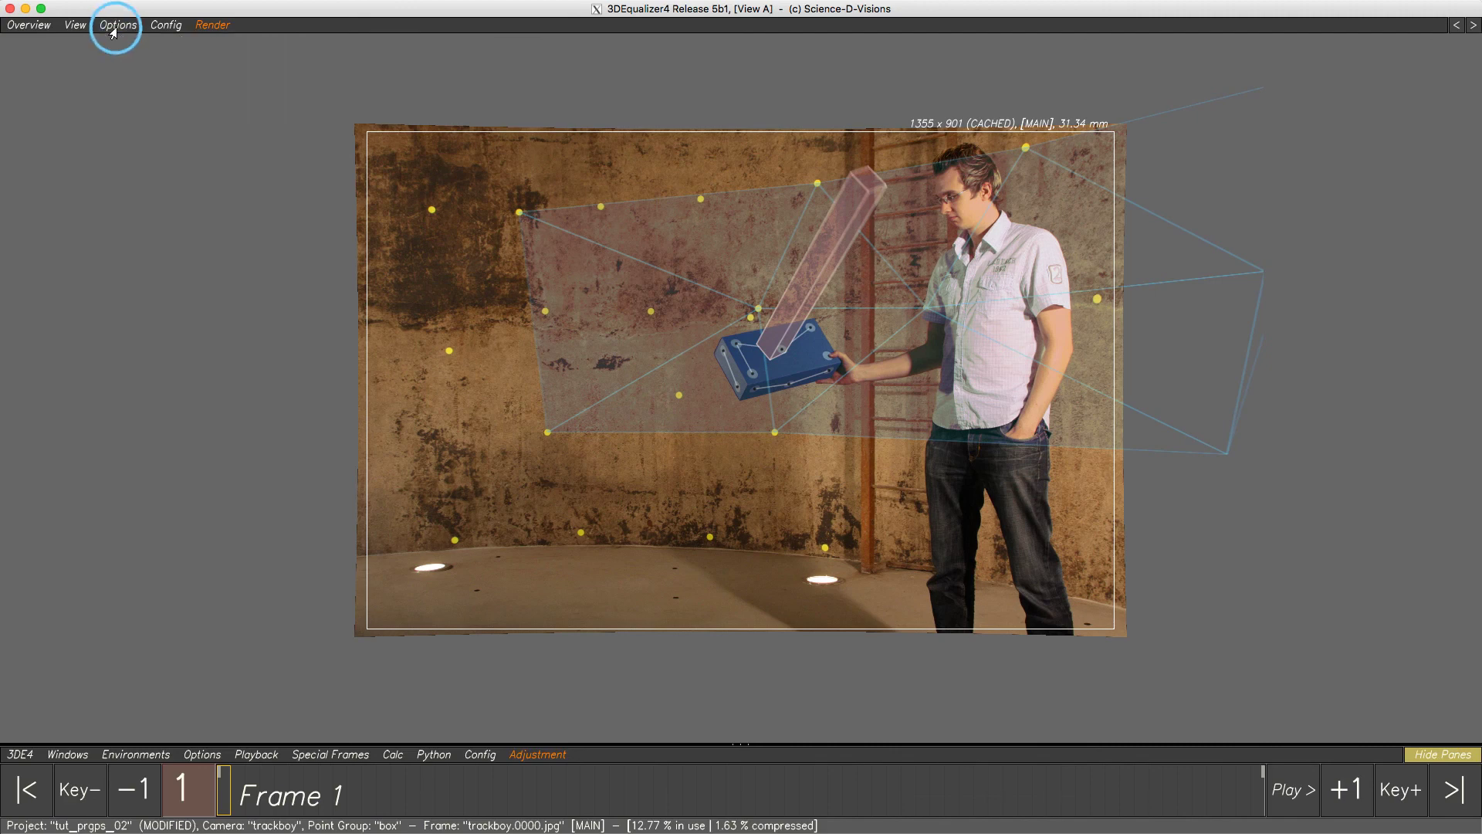
Play the sequence to review the studio and box match, stop, return to frame 1 and restore the side panes
click(1293, 789)
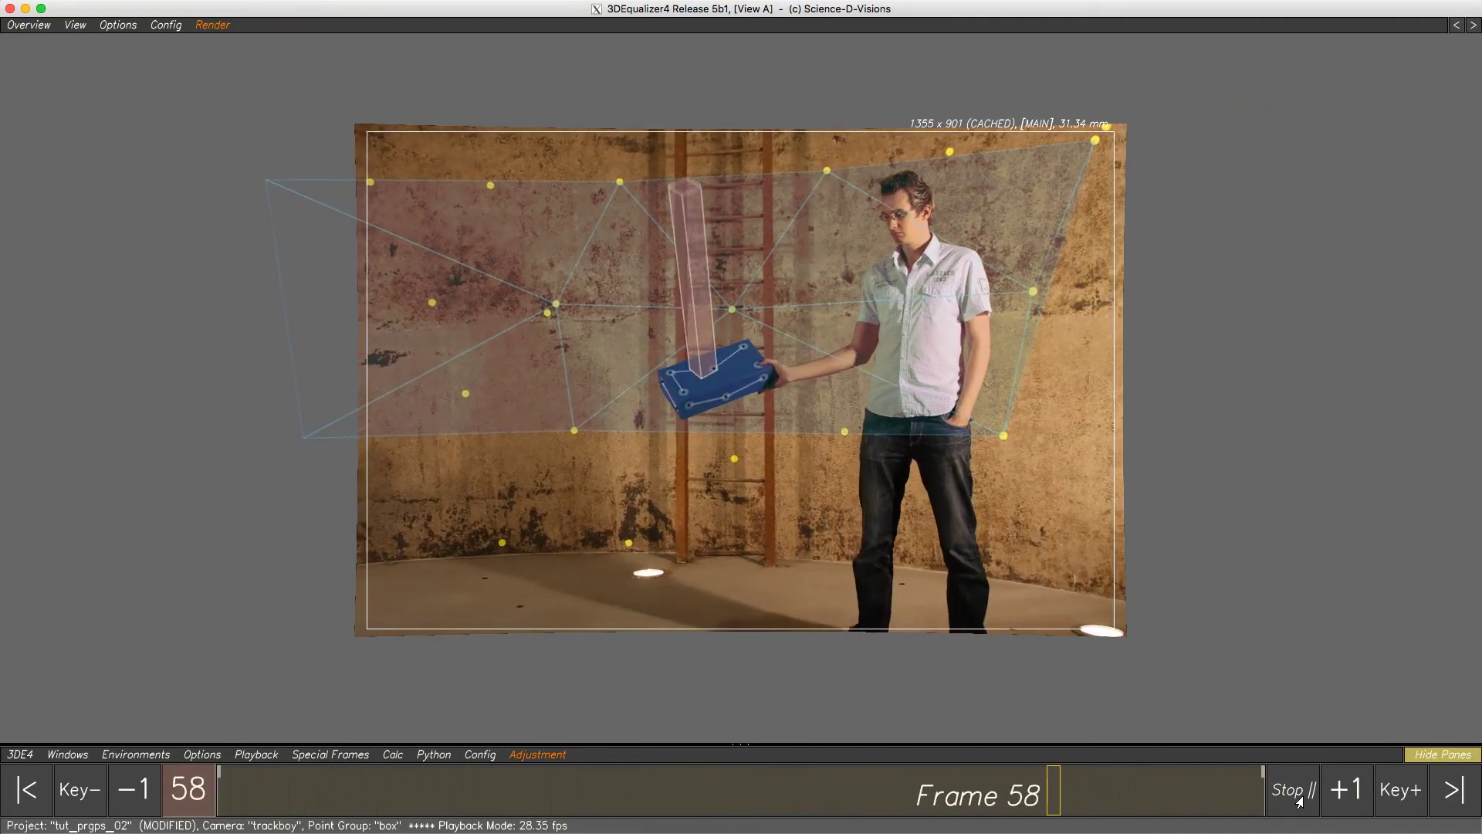
click(1300, 795)
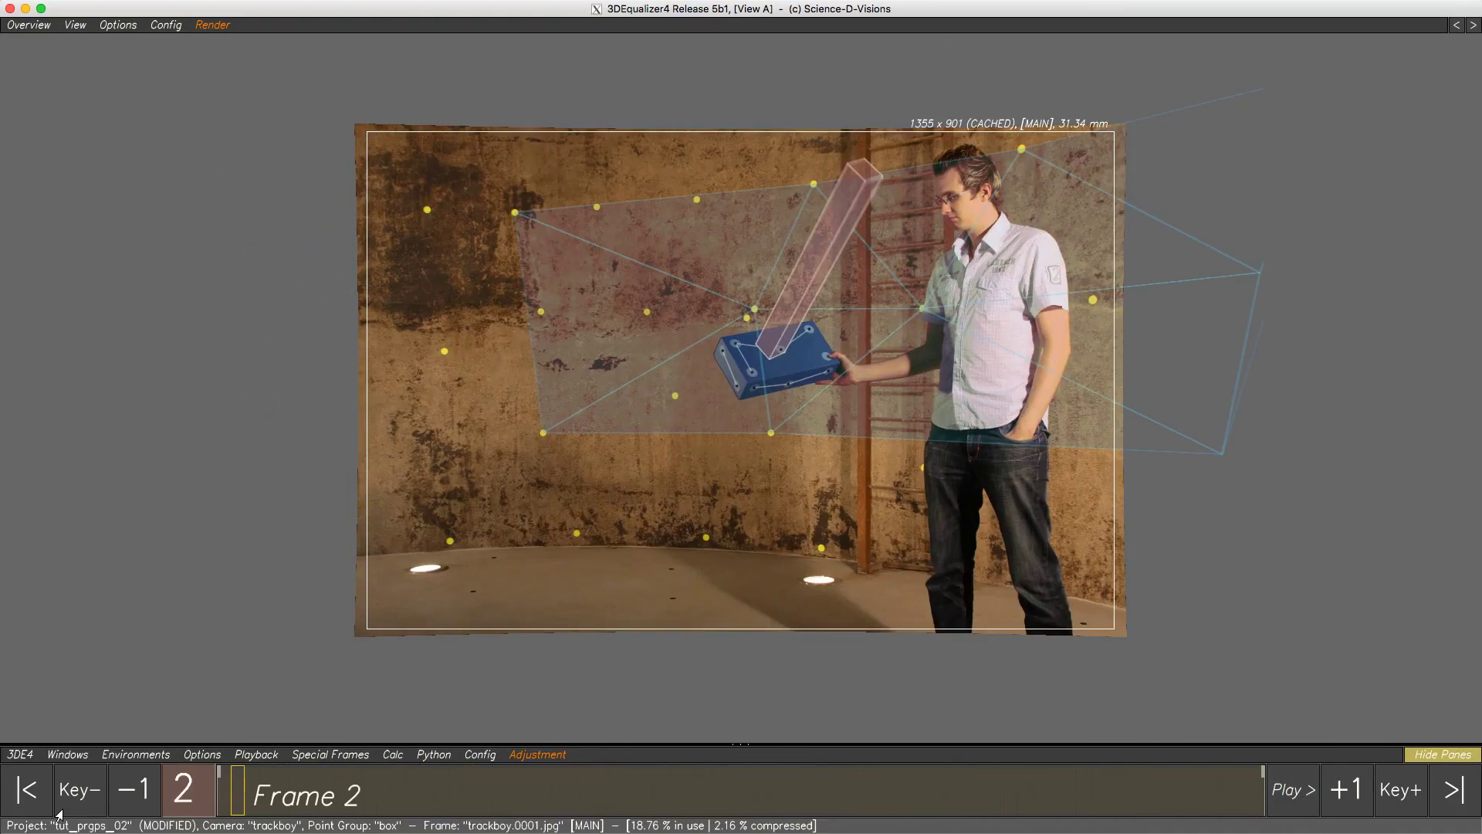
click(42, 803)
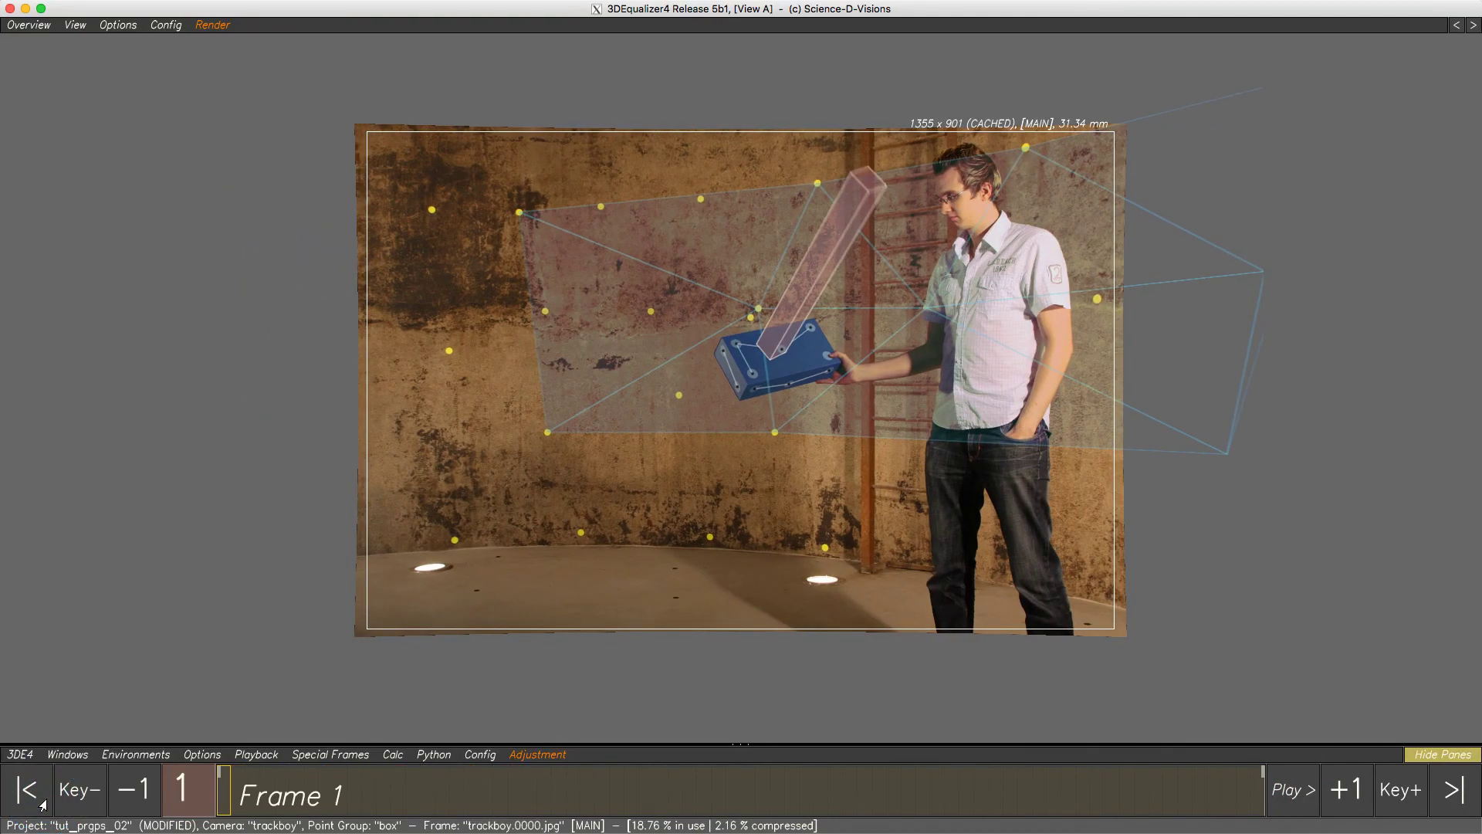
key(Tab)
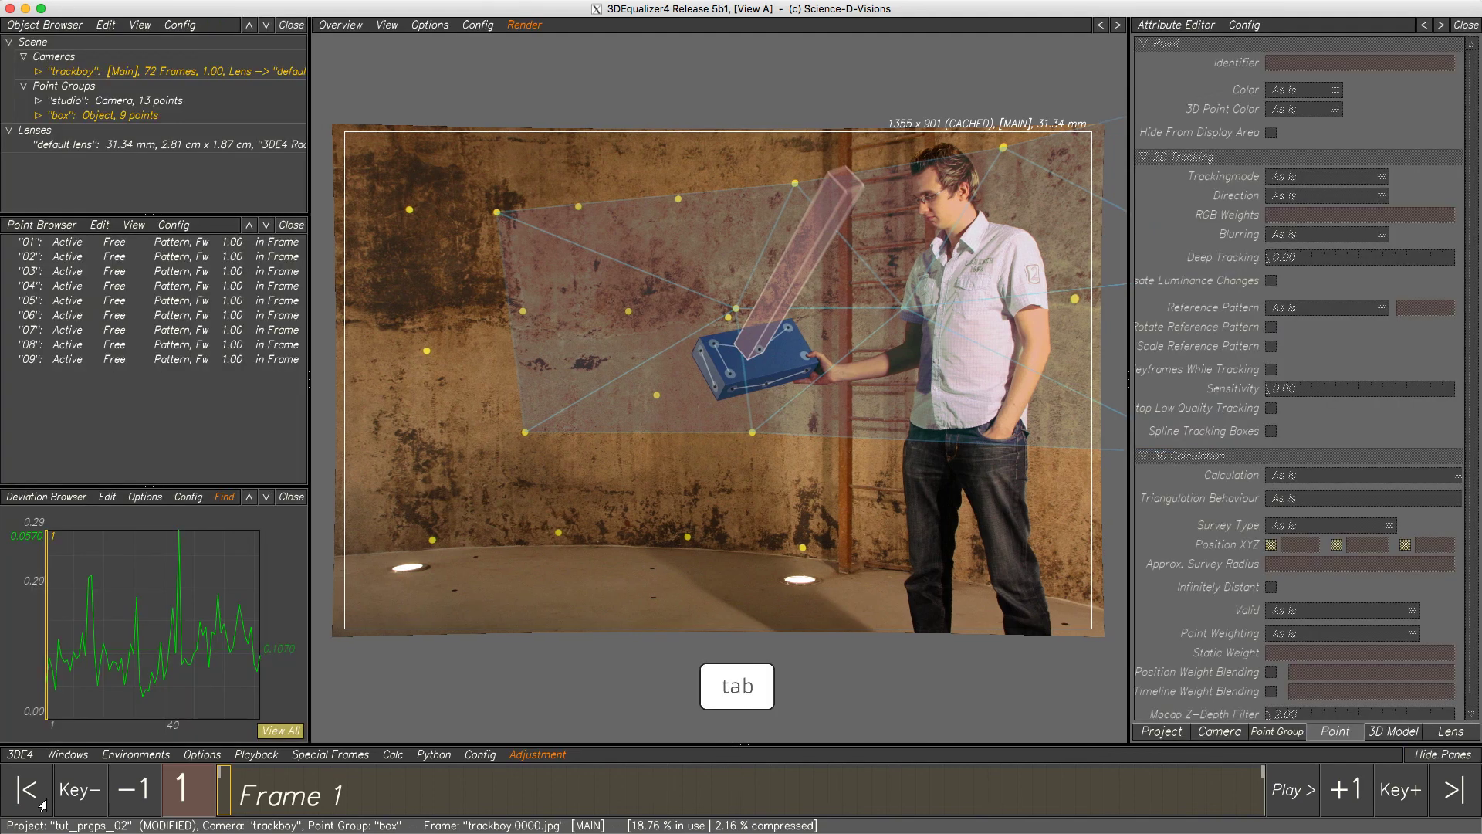